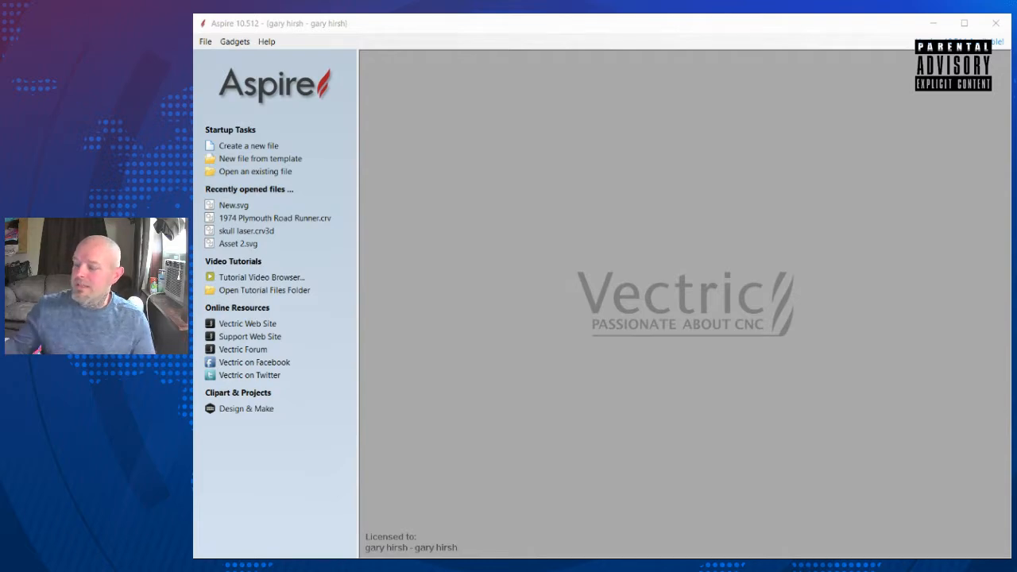
Step: Create a new single-sided job 72 inches wide and 30 inches high
{"action": "left_click", "coordinate": [675, 34]}
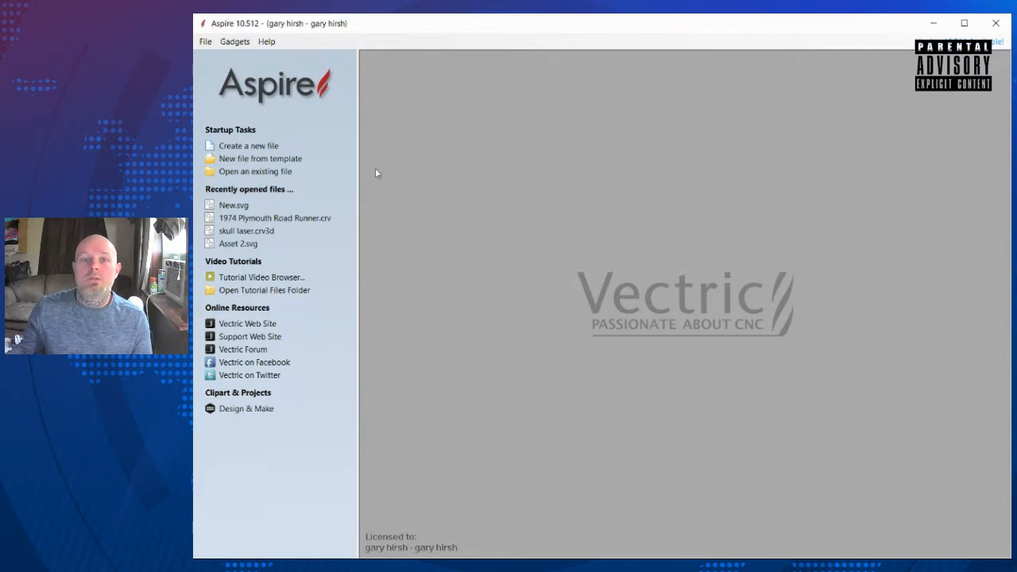
{"action": "left_click", "coordinate": [253, 146]}
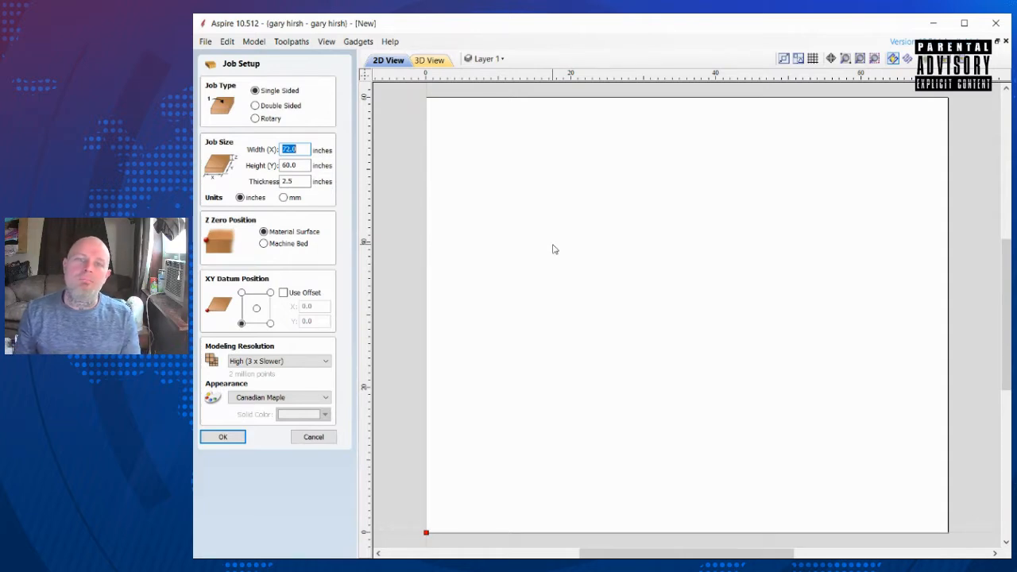
{"action": "left_click_drag", "start_coordinate": [299, 166], "coordinate": [254, 172]}
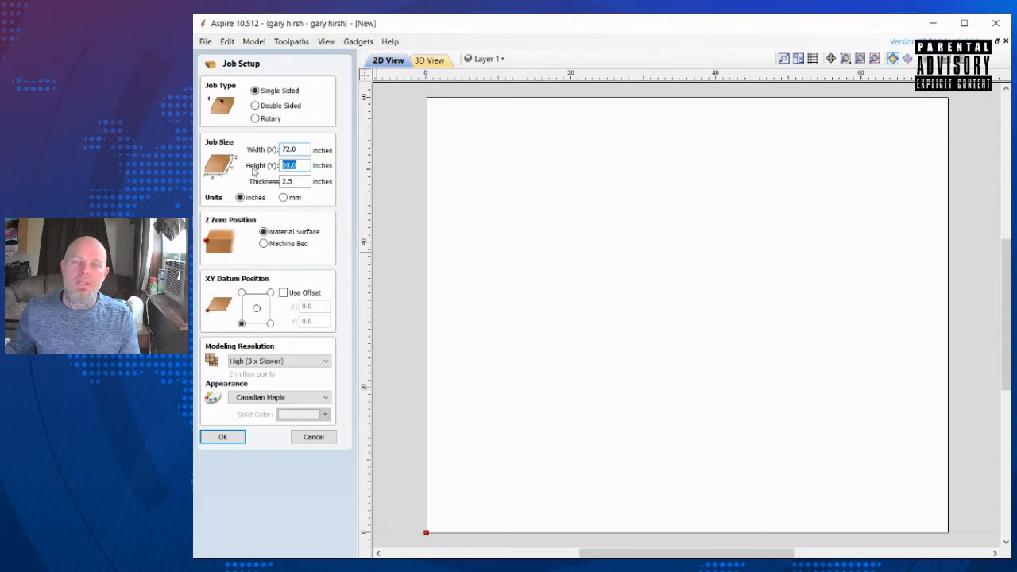
{"action": "type", "text": "30"}
{"action": "key", "text": "Tab"}
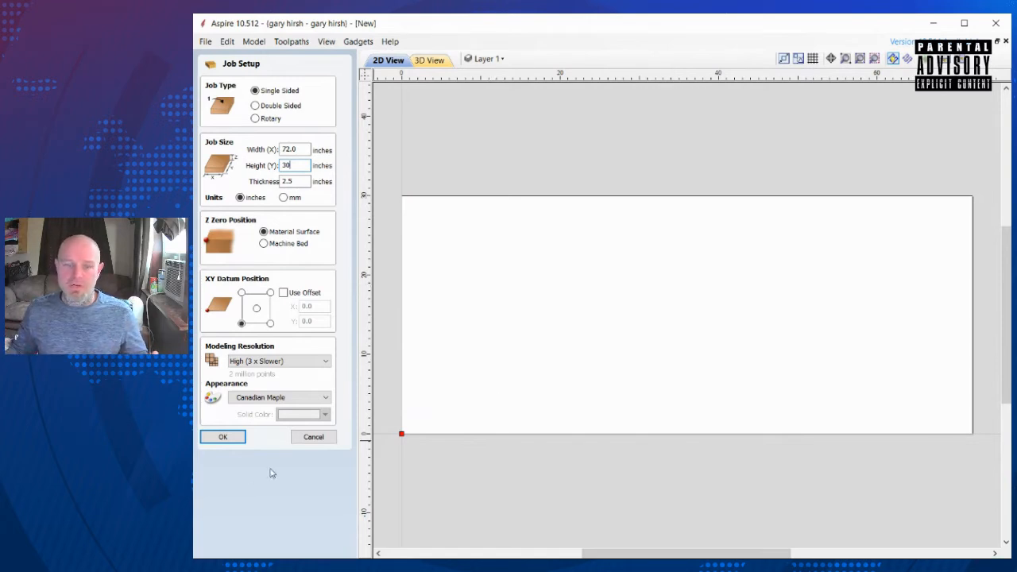
{"action": "left_click", "coordinate": [223, 438]}
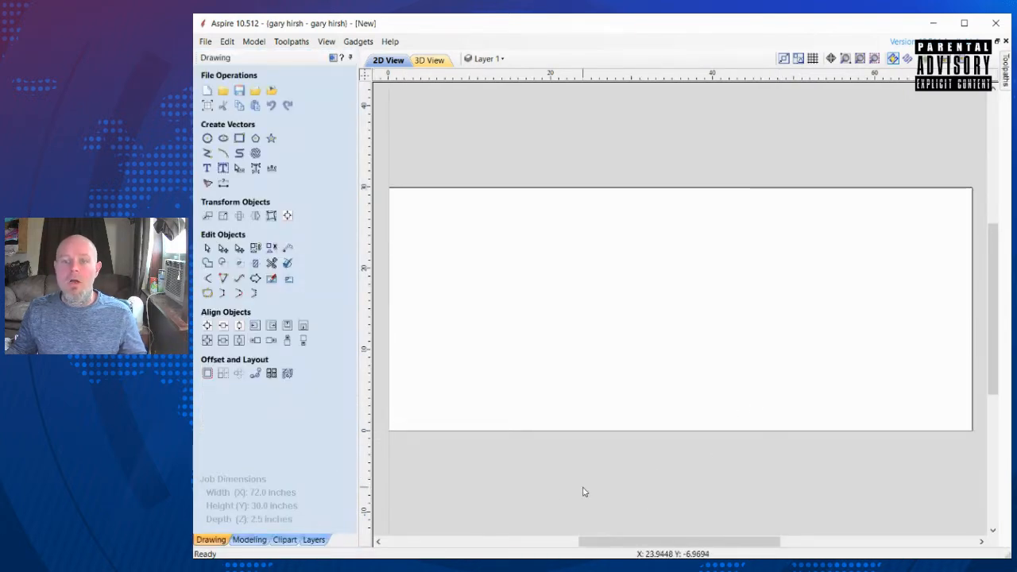
Step: Import the 3D model bedtopper.stl from the Desktop folder
{"action": "left_click", "coordinate": [249, 539]}
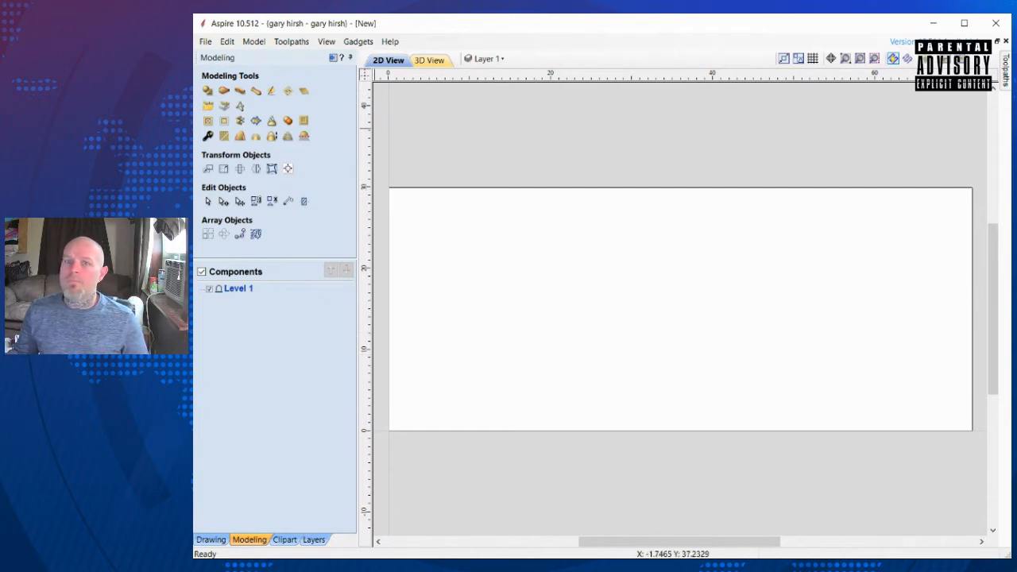
{"action": "left_click", "coordinate": [207, 107]}
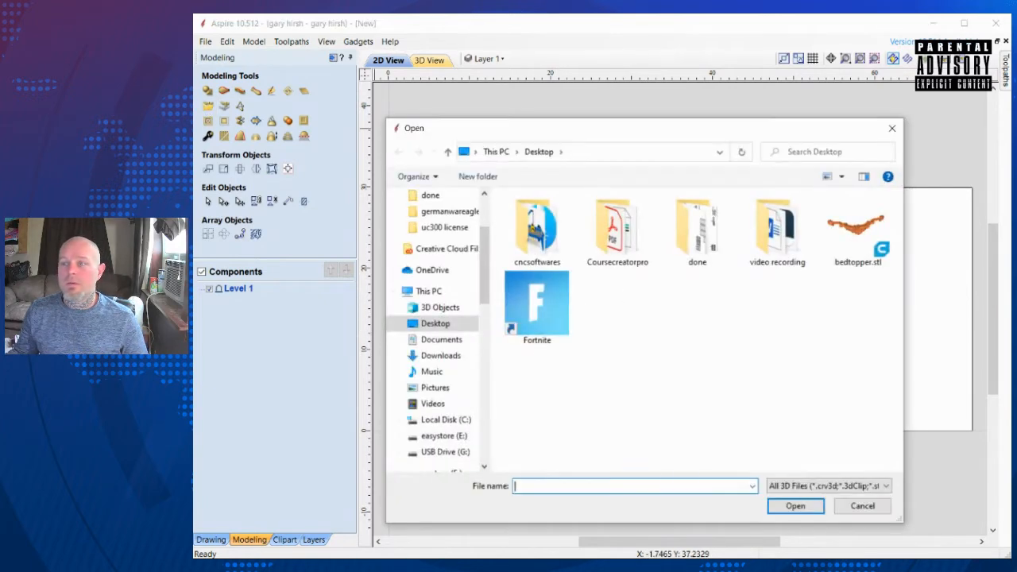
{"action": "double_click", "coordinate": [843, 256]}
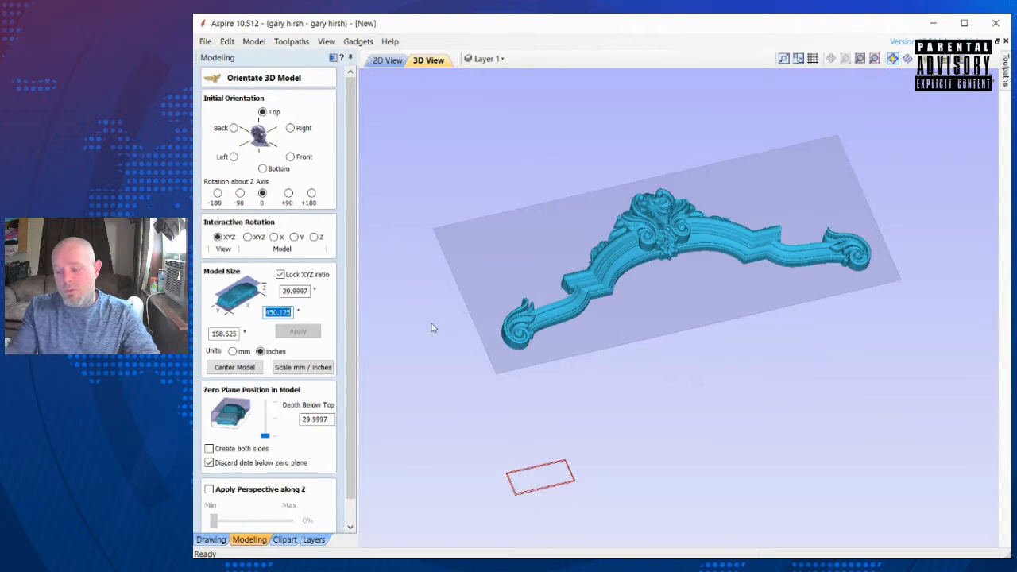
Step: Scale the imported model to 67 inches wide with its proportions locked and center it on the job
{"action": "type", "text": "67"}
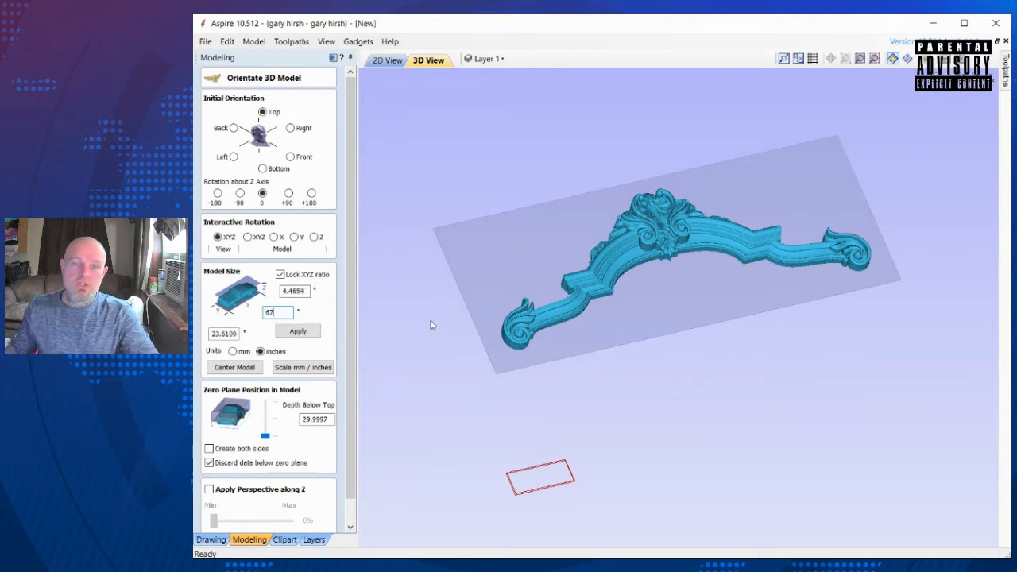
{"action": "left_click", "coordinate": [297, 332]}
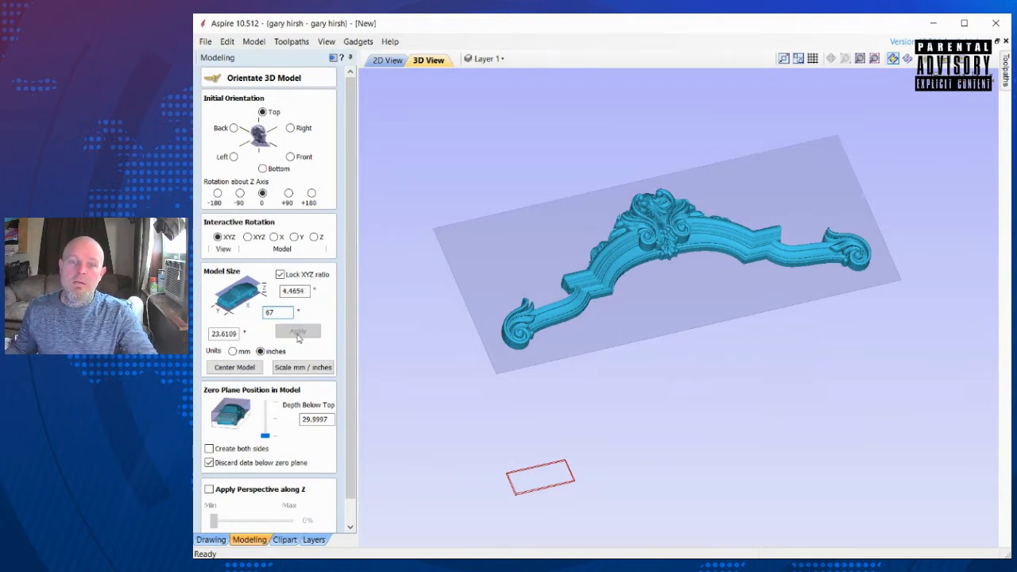
{"action": "left_click", "coordinate": [240, 370]}
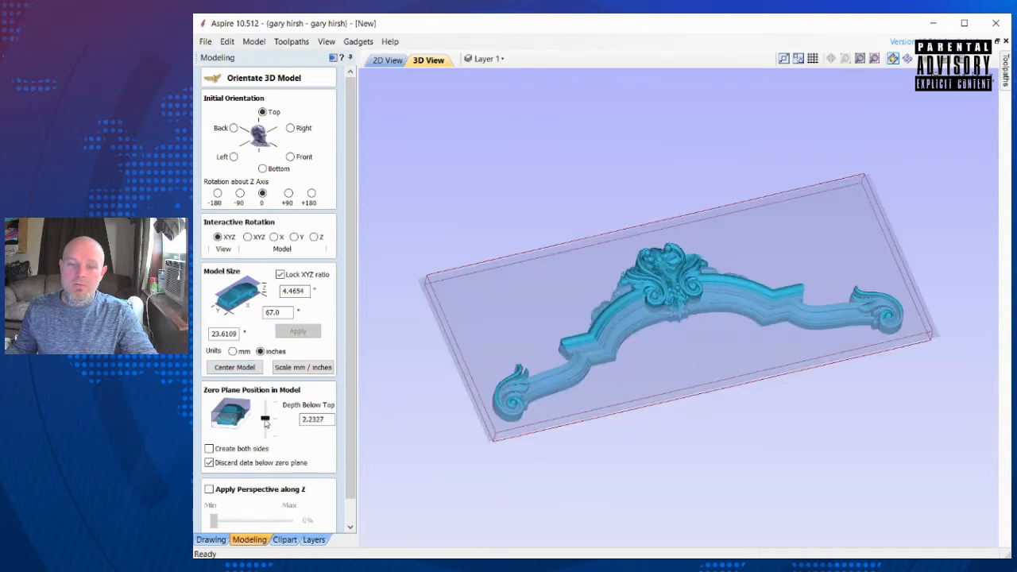
Step: Place the zero plane at the base of the model, 4.4654 inches below its top, and accept the import settings
{"action": "left_click_drag", "start_coordinate": [266, 420], "coordinate": [266, 437]}
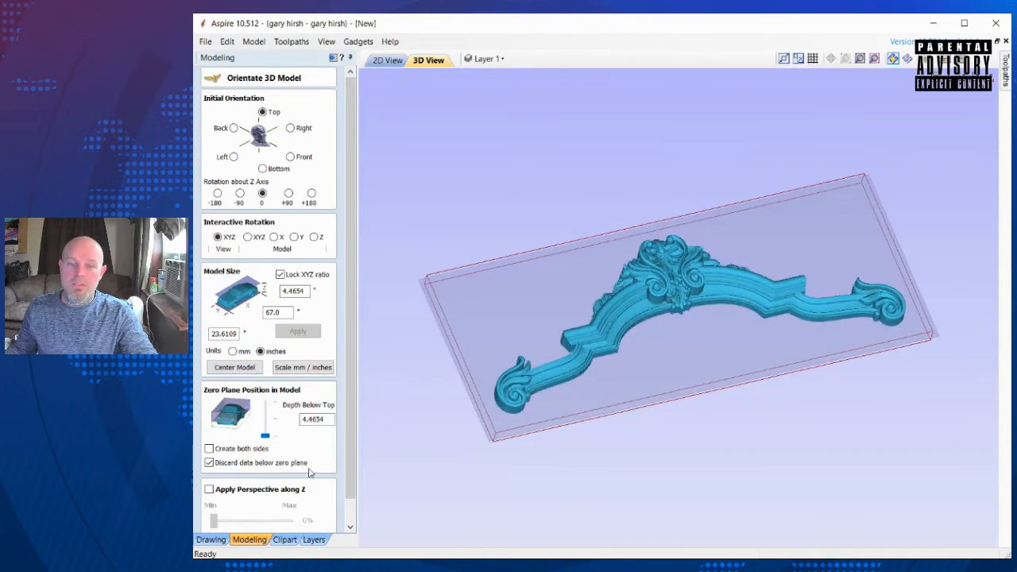
{"action": "scroll", "coordinate": [238, 445], "scroll_direction": "down", "scroll_amount": 1}
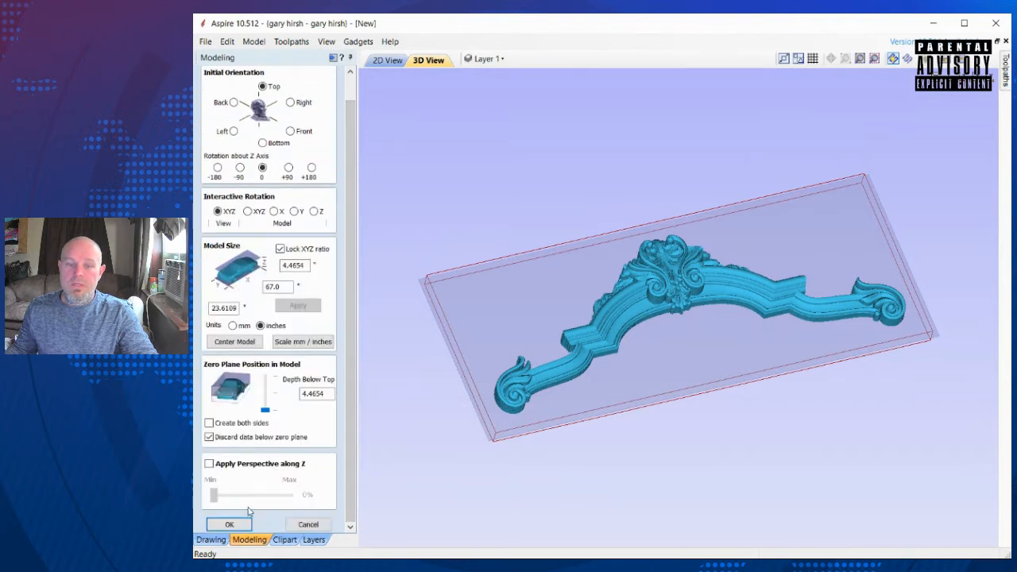
{"action": "left_click", "coordinate": [231, 523]}
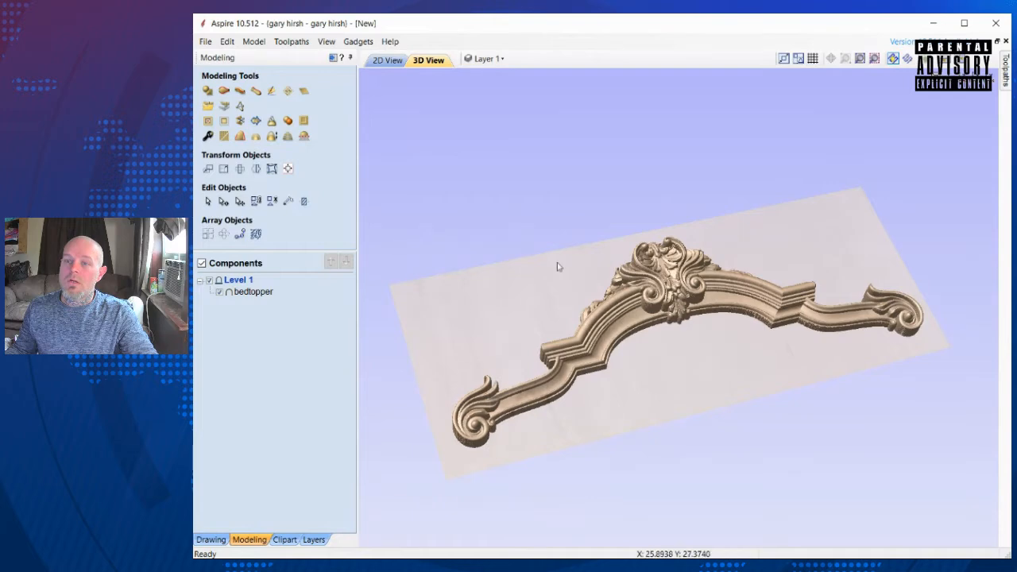
Step: Examine the bed topper carving in 3D, especially the central crest and the arched molding
{"action": "scroll", "coordinate": [603, 369], "scroll_direction": "up", "scroll_amount": 2}
{"action": "scroll", "coordinate": [610, 367], "scroll_direction": "down", "scroll_amount": 2}
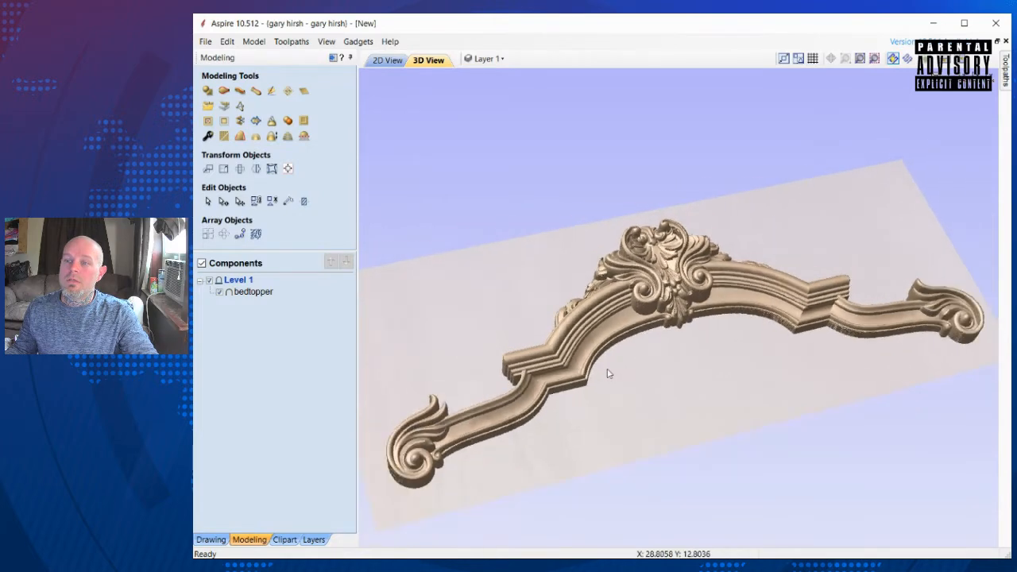
{"action": "left_click_drag", "start_coordinate": [611, 371], "coordinate": [673, 259]}
{"action": "scroll", "coordinate": [675, 258], "scroll_direction": "up", "scroll_amount": 5}
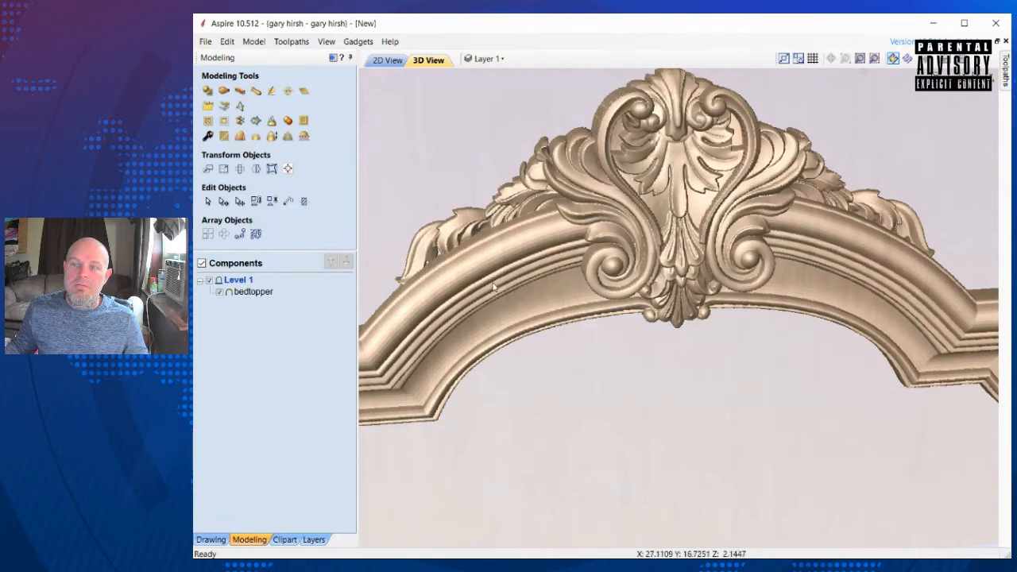
{"action": "left_click_drag", "start_coordinate": [525, 322], "coordinate": [532, 313]}
{"action": "left_click_drag", "start_coordinate": [633, 147], "coordinate": [572, 314]}
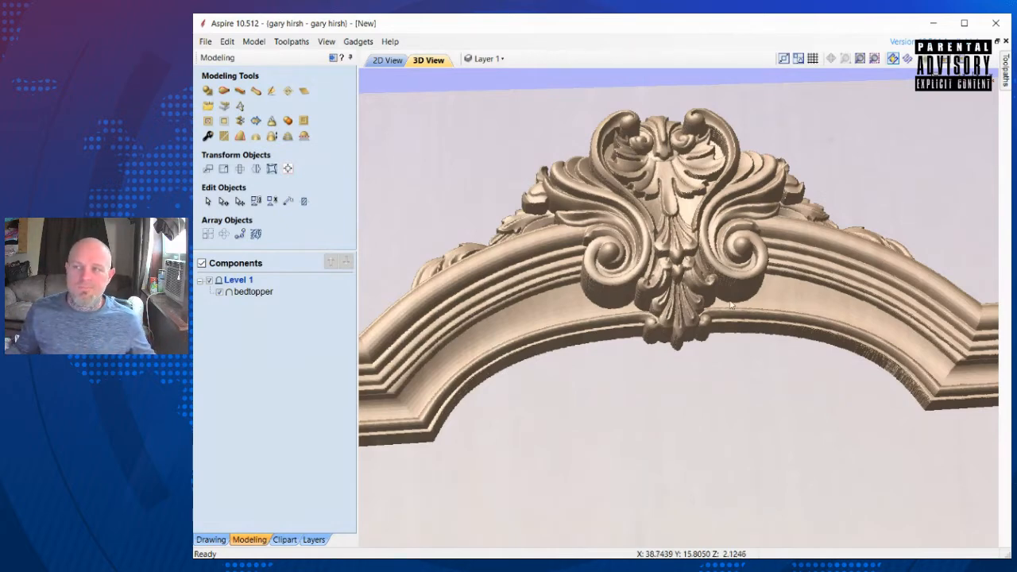
{"action": "left_click", "coordinate": [859, 59]}
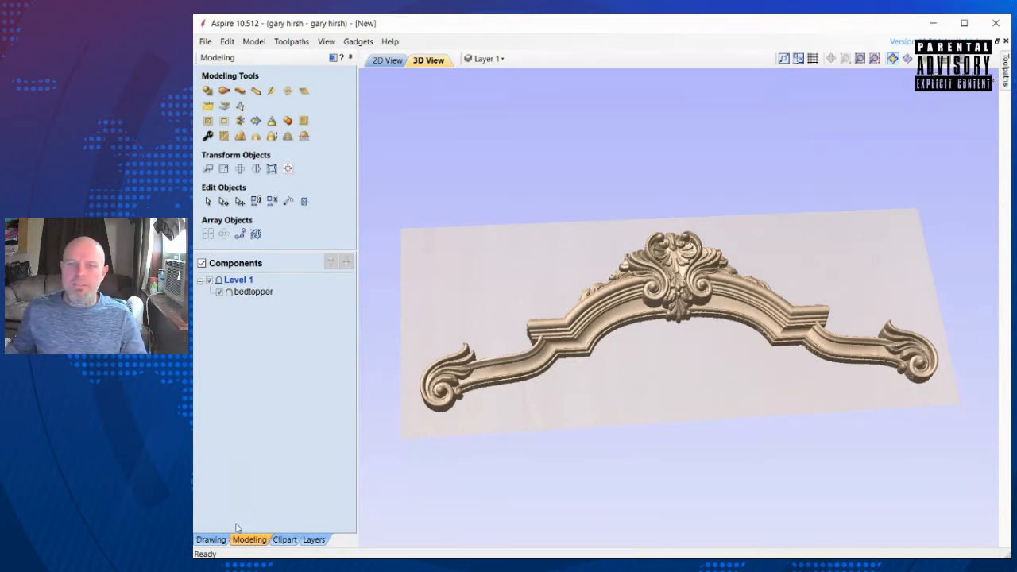
Step: Set up a square-cornered rectangle in 2D at X 0, Y 0, 72 inches wide and 1.5 inches high
{"action": "left_click", "coordinate": [397, 61]}
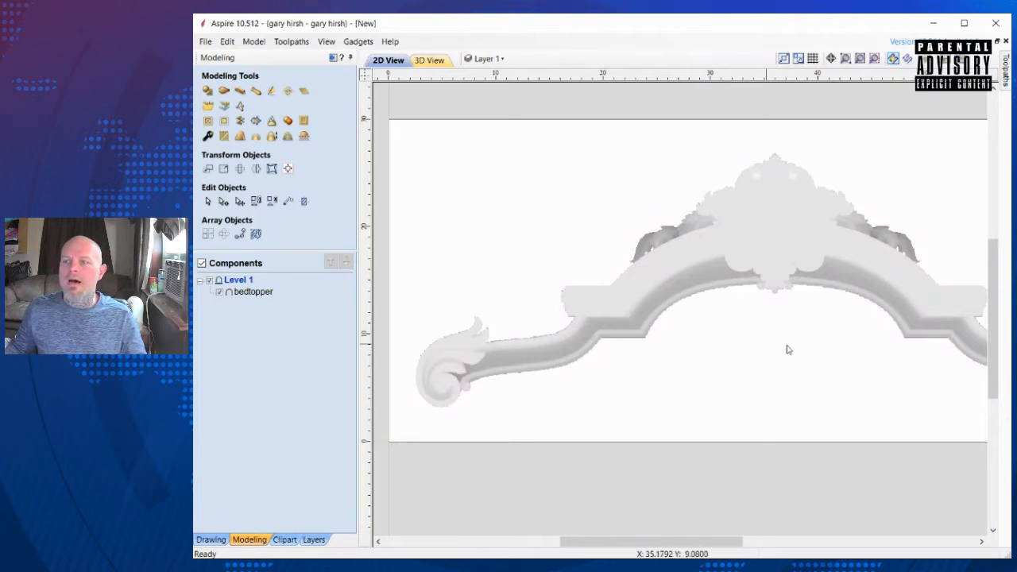
{"action": "left_click", "coordinate": [860, 58]}
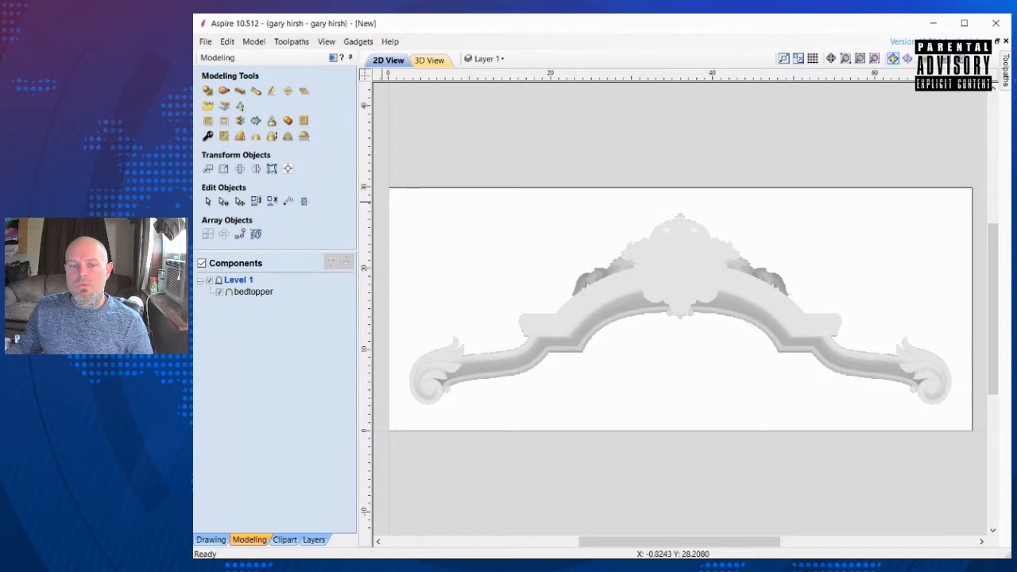
{"action": "left_click", "coordinate": [210, 540]}
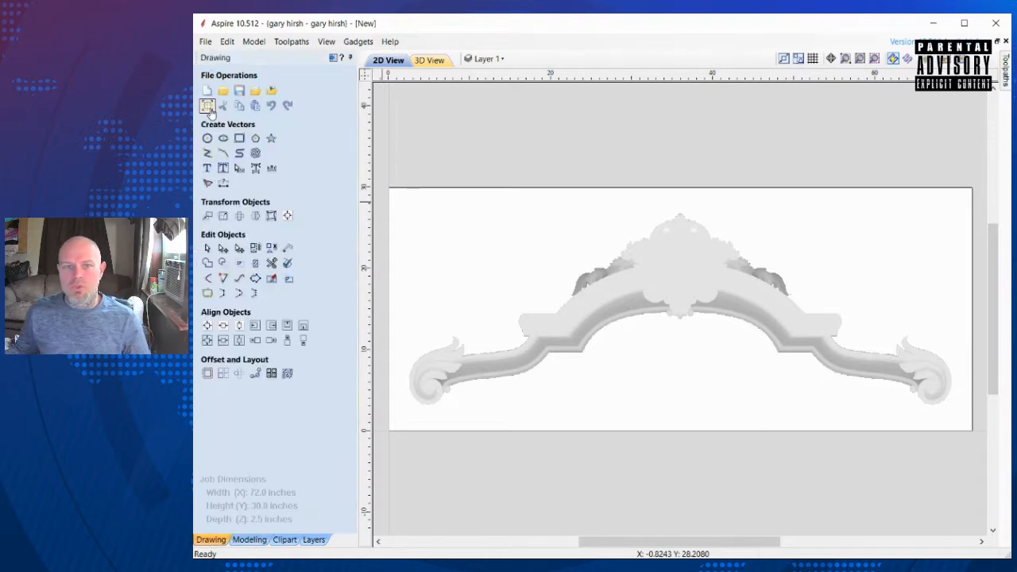
{"action": "left_click", "coordinate": [239, 137]}
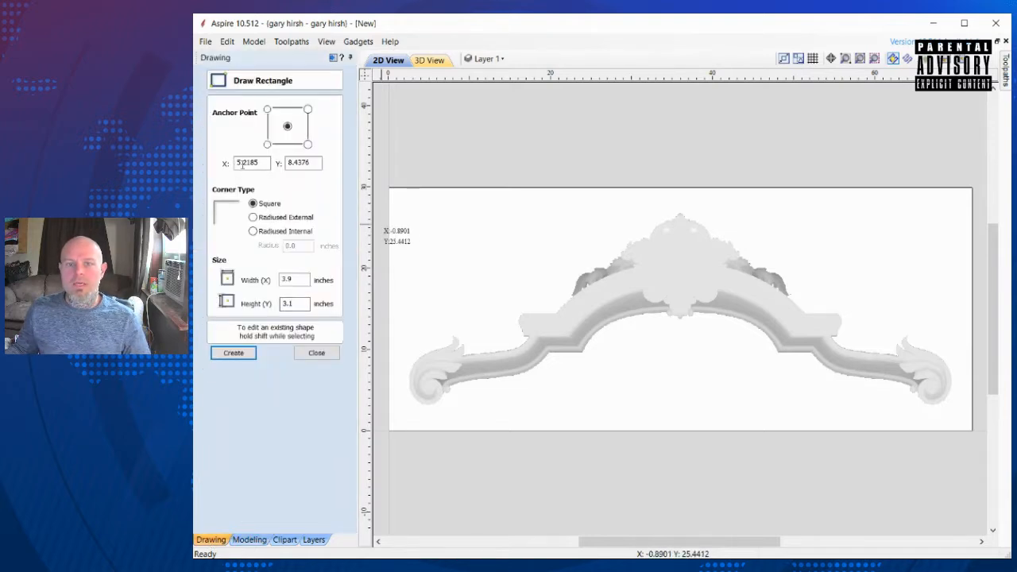
{"action": "left_click_drag", "start_coordinate": [264, 162], "coordinate": [199, 179]}
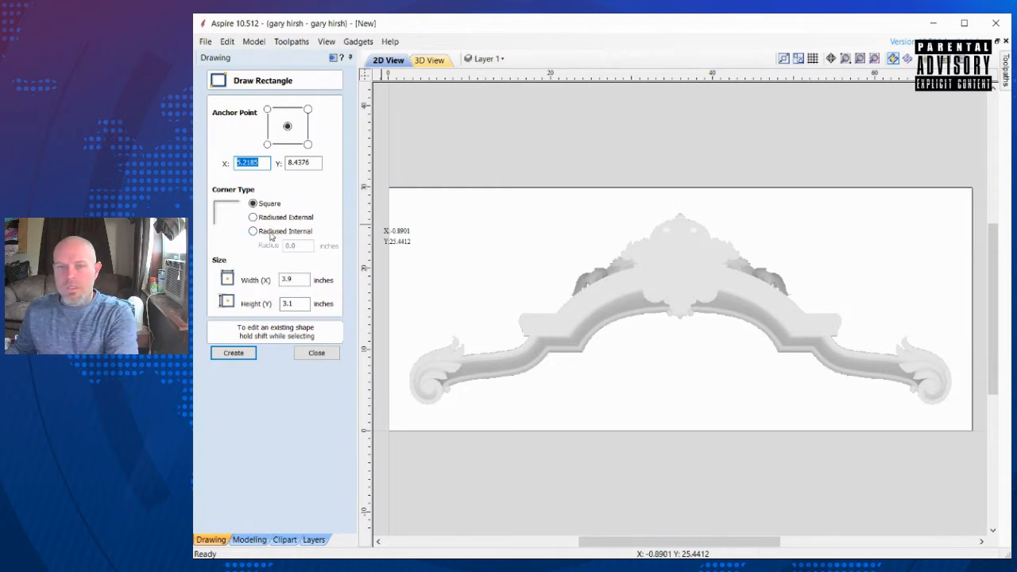
{"action": "type", "text": "0"}
{"action": "key", "text": "Tab"}
{"action": "type", "text": "0"}
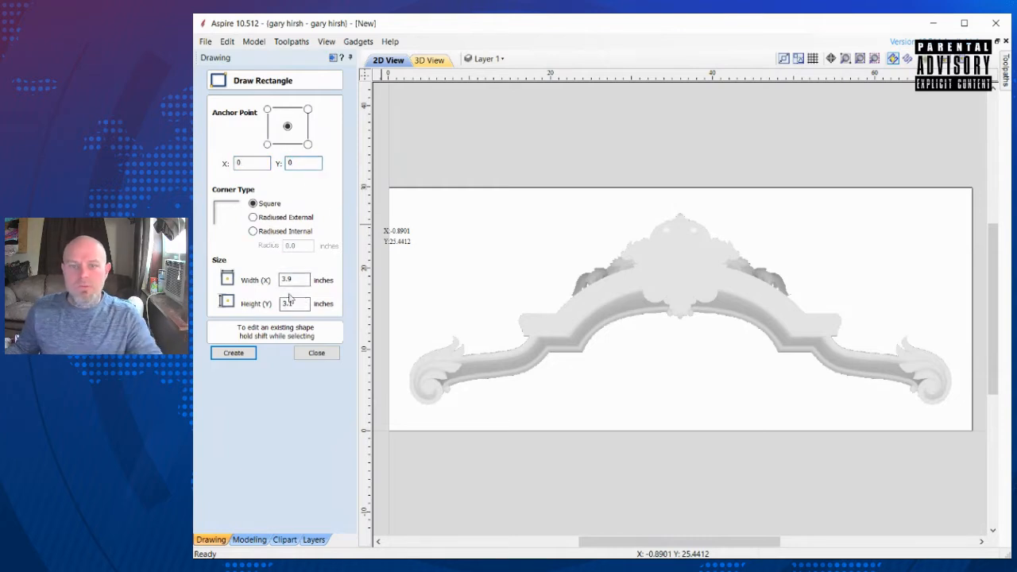
{"action": "double_click", "coordinate": [298, 279]}
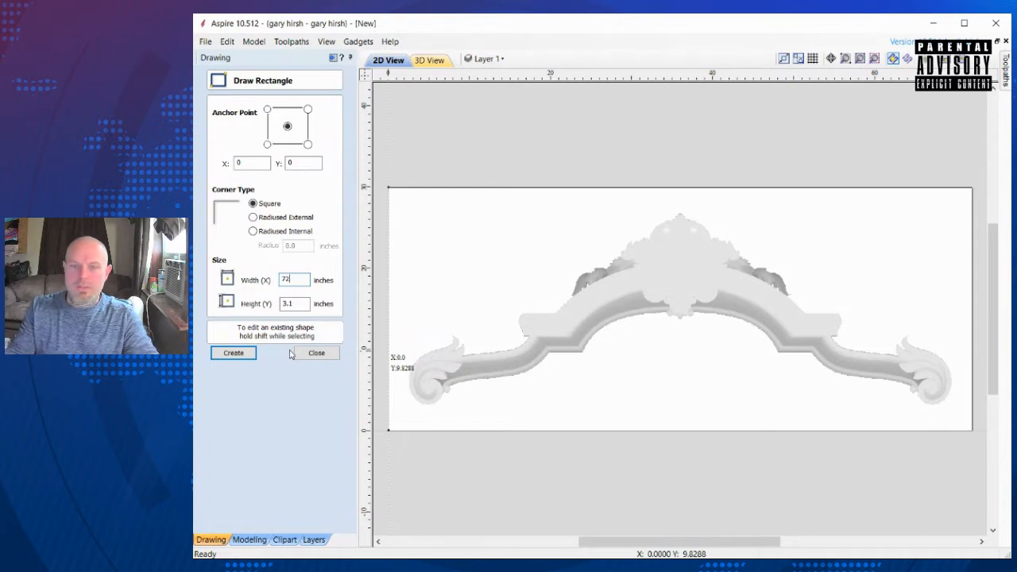
{"action": "double_click", "coordinate": [299, 304]}
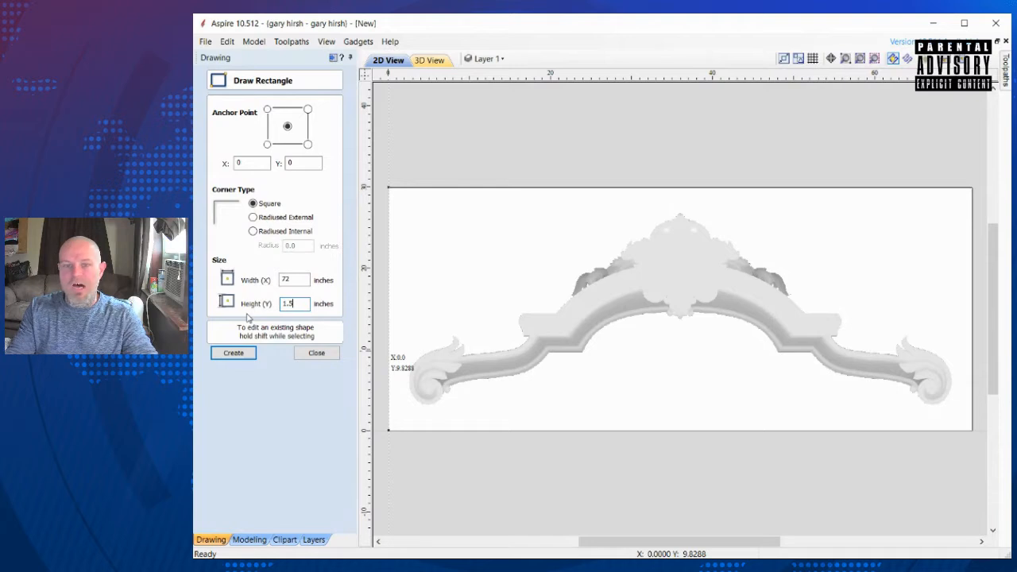
Step: Anchor the 72 by 1.5 inch rectangle at its lower-left corner and create it along the job's bottom edge
{"action": "left_click", "coordinate": [233, 352]}
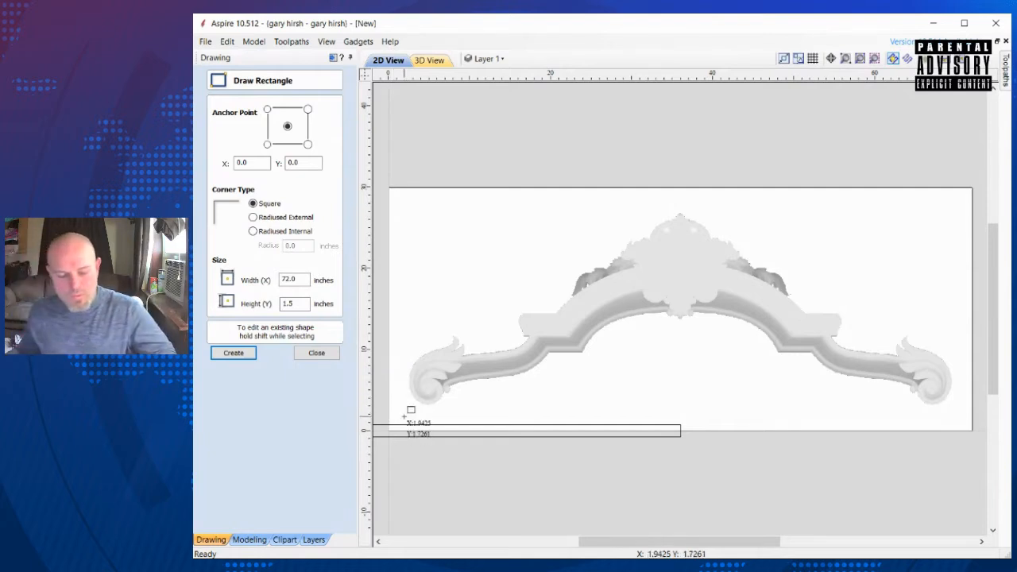
{"action": "key", "text": "ctrl+z"}
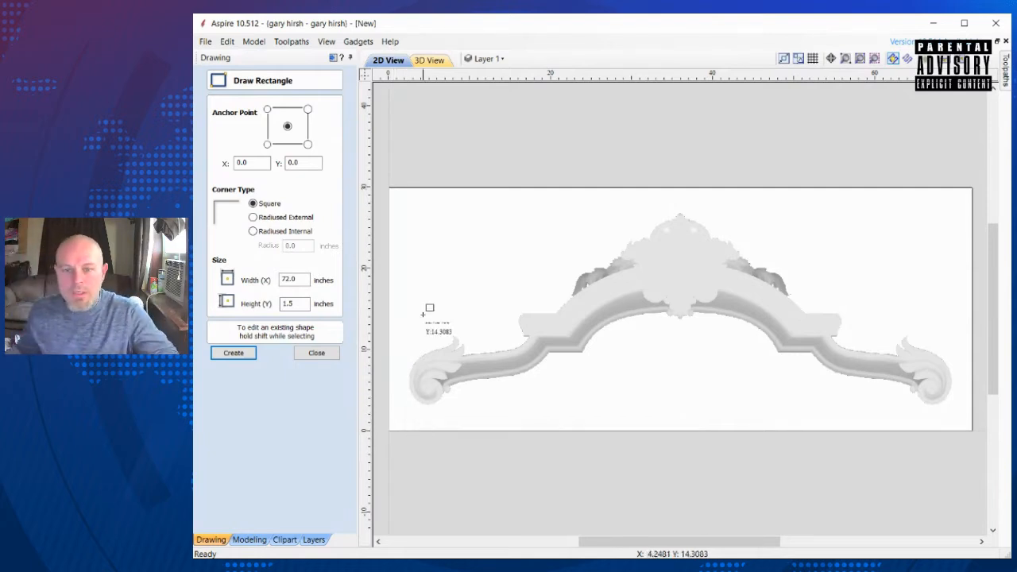
{"action": "left_click", "coordinate": [267, 144]}
{"action": "left_click", "coordinate": [233, 352]}
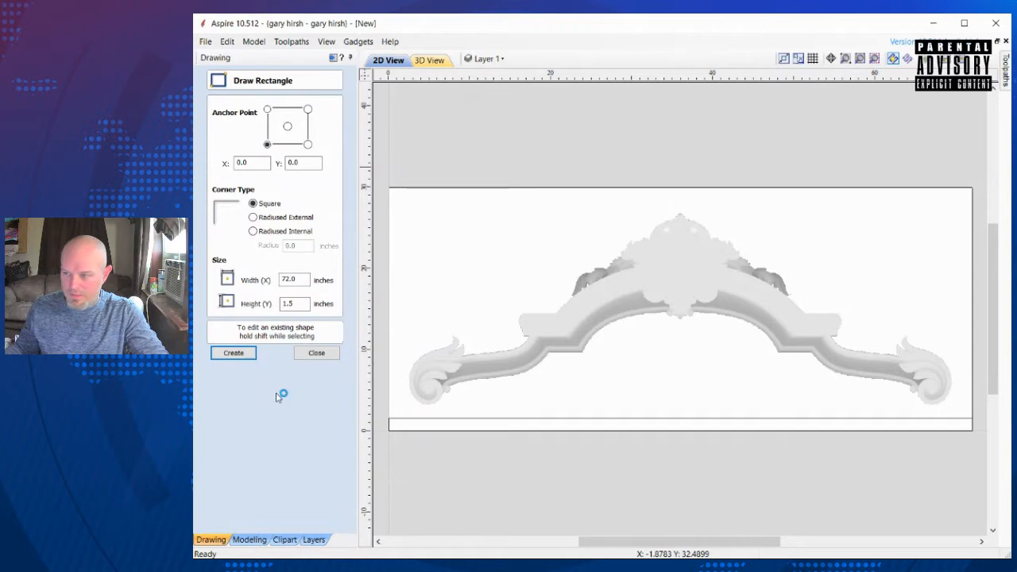
{"action": "left_click", "coordinate": [316, 352]}
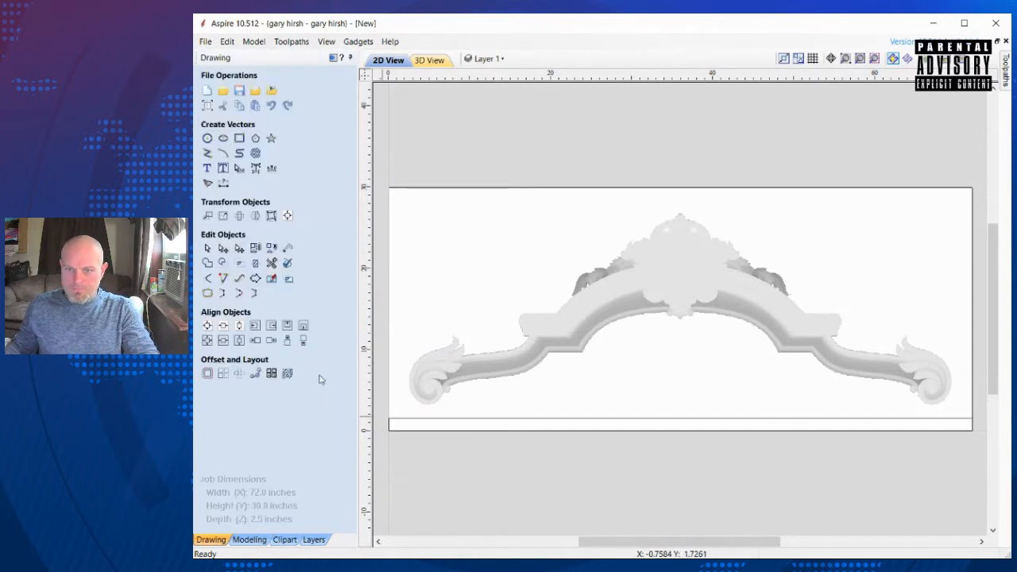
Step: Create a vector boundary around the selected bedtopper component
{"action": "left_click", "coordinate": [670, 422]}
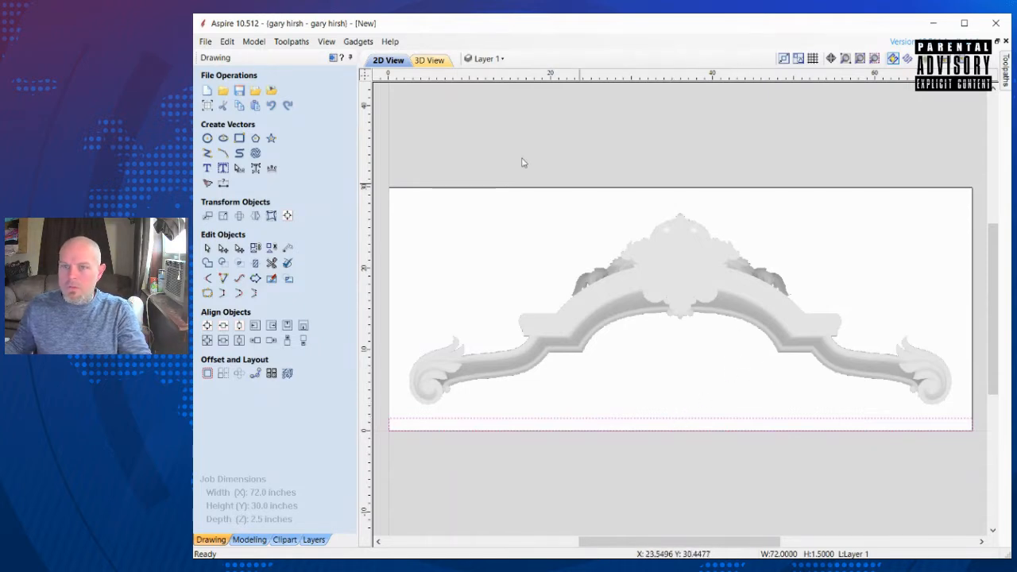
{"action": "left_click", "coordinate": [678, 241]}
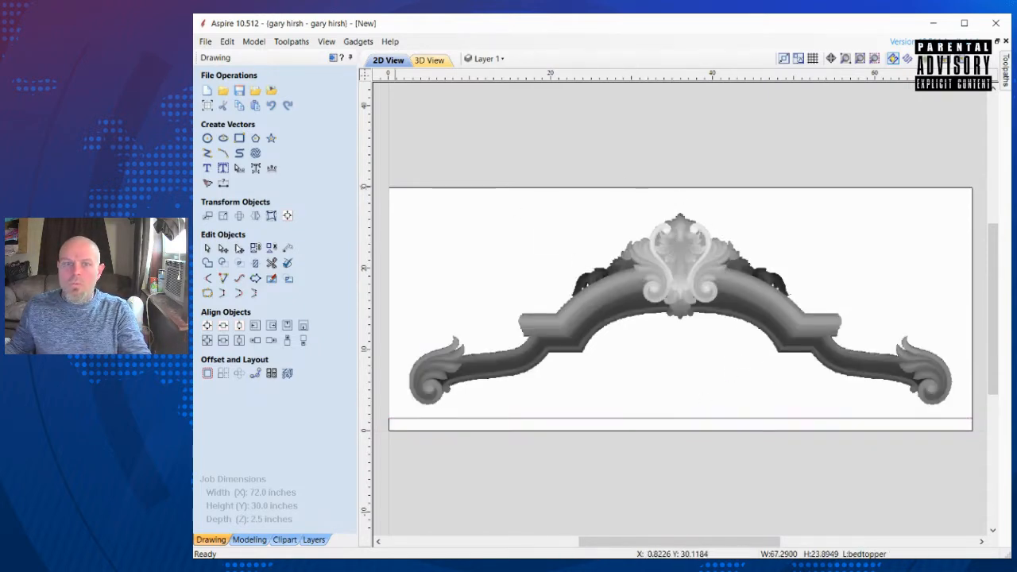
{"action": "left_click", "coordinate": [248, 539]}
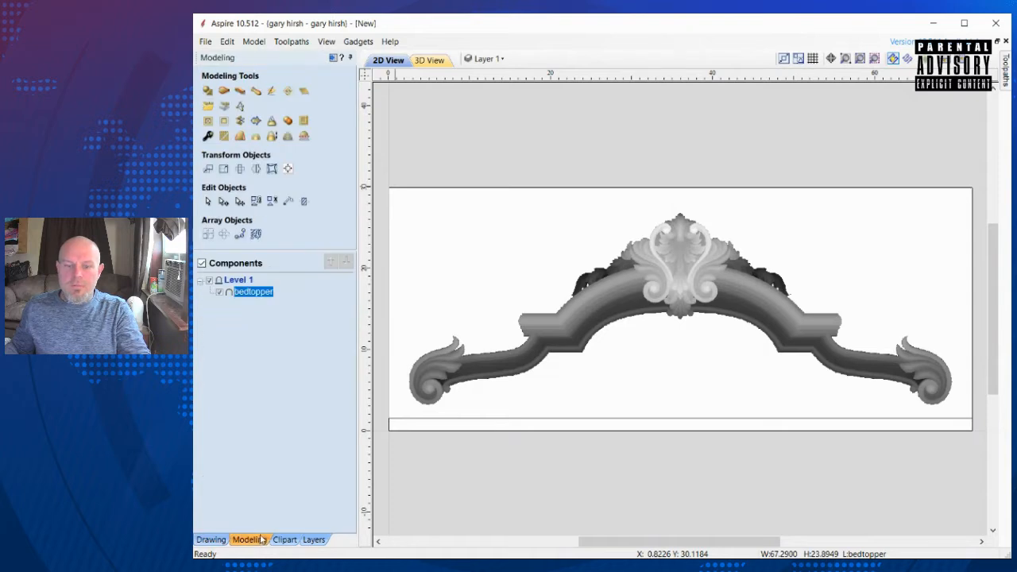
{"action": "left_click", "coordinate": [254, 120]}
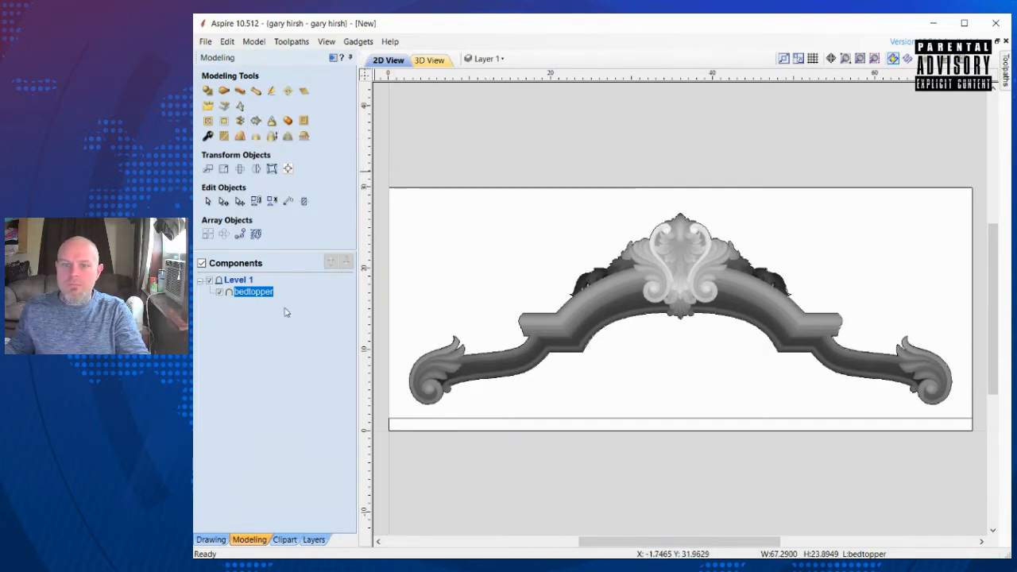
Step: Make the bedtopper layer active and hide it so only the vector outlines are displayed
{"action": "left_click", "coordinate": [488, 58]}
{"action": "left_click", "coordinate": [529, 89]}
{"action": "left_click", "coordinate": [482, 89]}
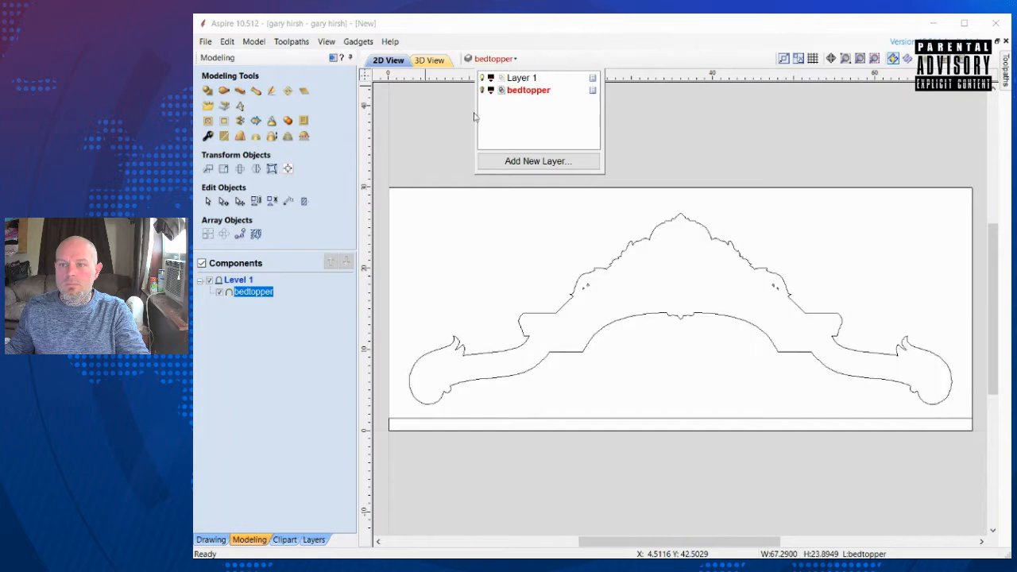
Step: Select the grouped boundary vectors of the bed topper and ungroup them
{"action": "left_click", "coordinate": [726, 371]}
{"action": "left_click", "coordinate": [746, 256]}
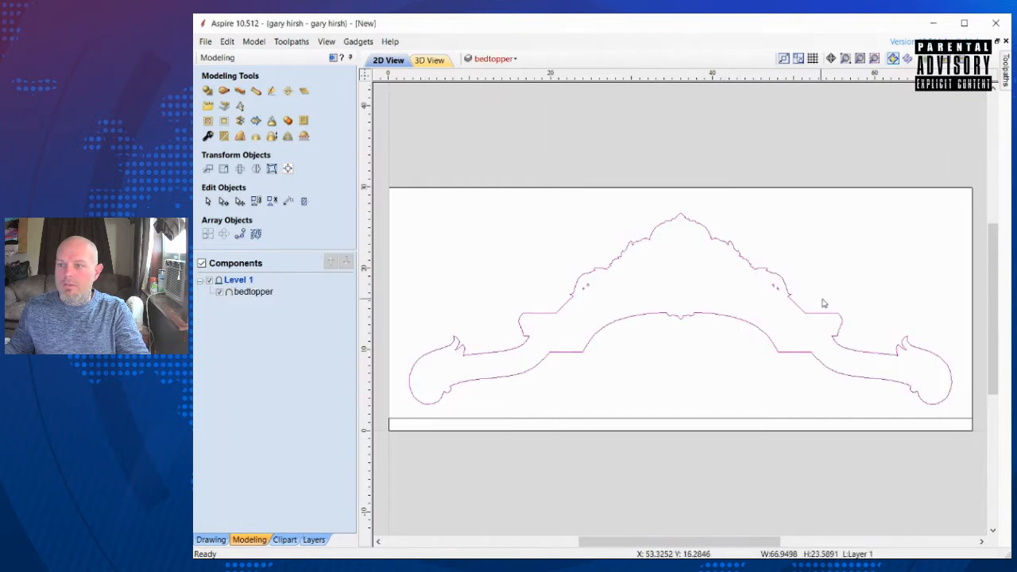
{"action": "left_click", "coordinate": [211, 539]}
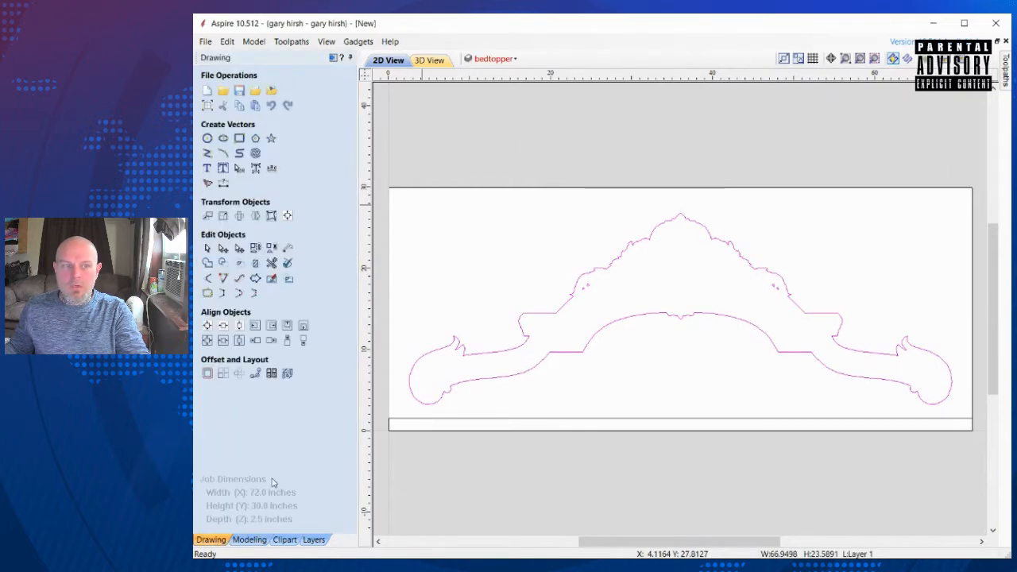
{"action": "left_click", "coordinate": [271, 249]}
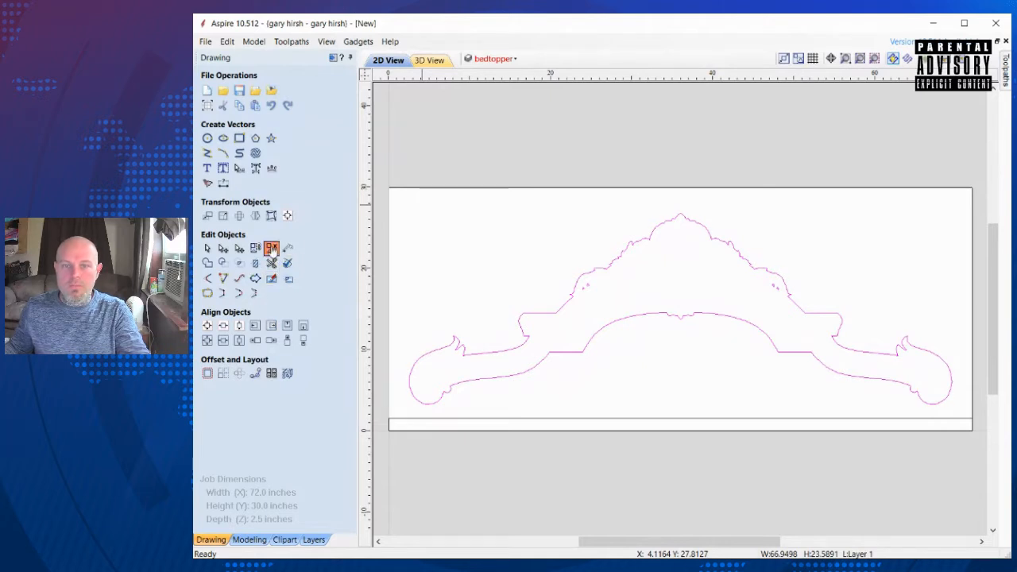
{"action": "left_click", "coordinate": [677, 380]}
Step: Hide the bedtopper layer and show it again to check which objects sit on it
{"action": "left_click", "coordinate": [486, 60]}
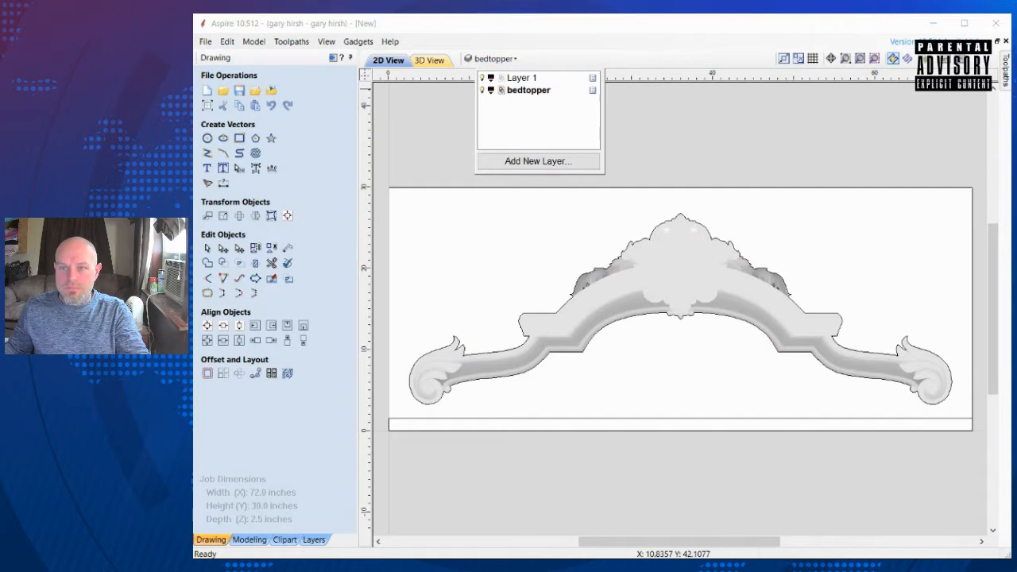
{"action": "left_click", "coordinate": [481, 90]}
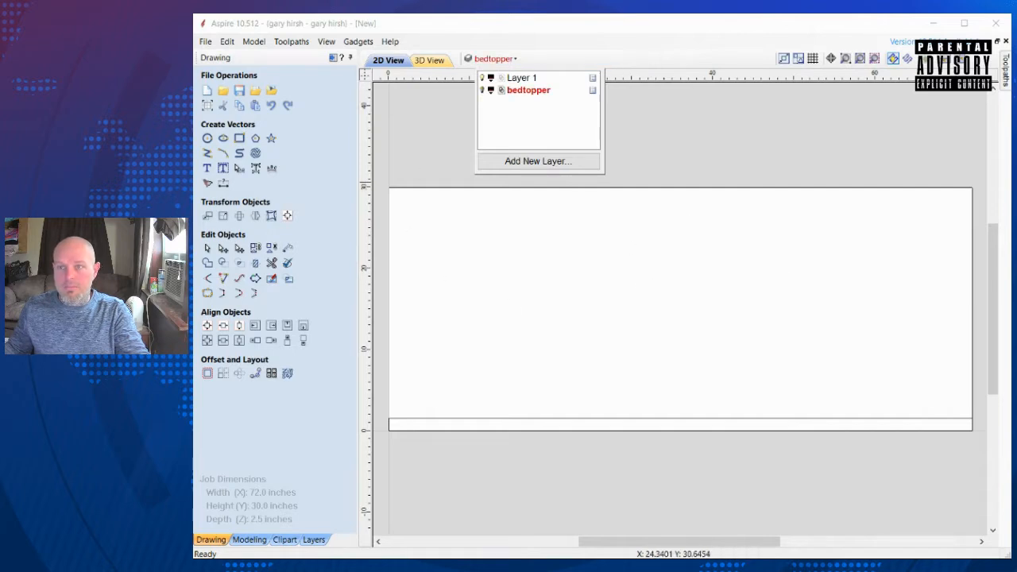
{"action": "left_click", "coordinate": [482, 90]}
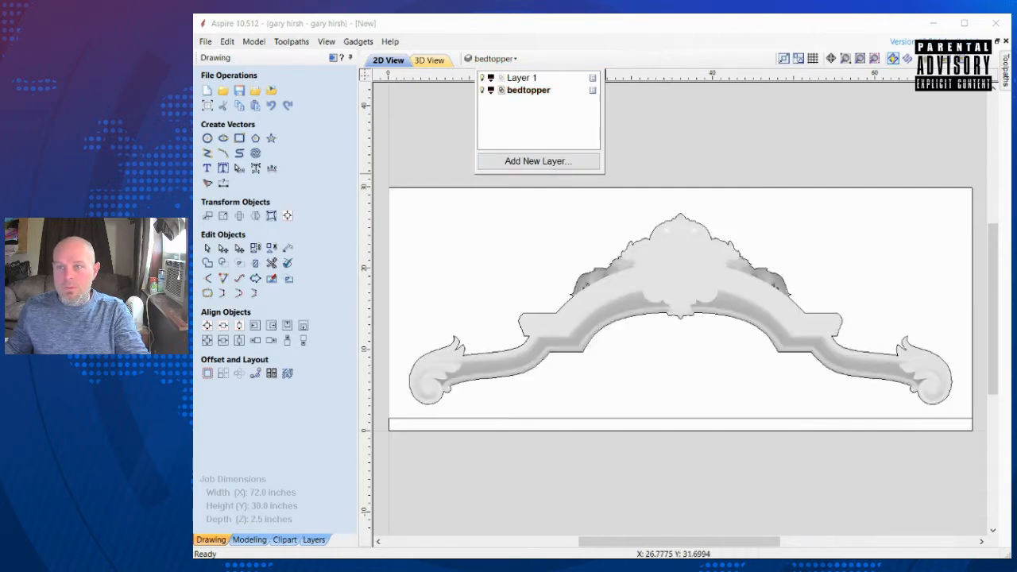
{"action": "left_click", "coordinate": [576, 278]}
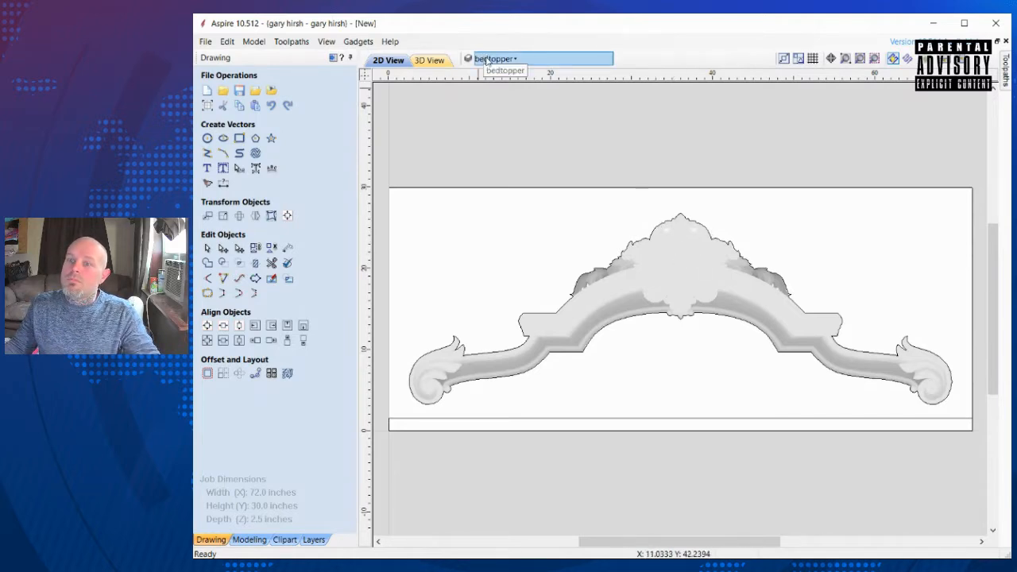
Step: With the bed topper's outline selected, add a new layer named Vector outline
{"action": "left_click", "coordinate": [645, 241]}
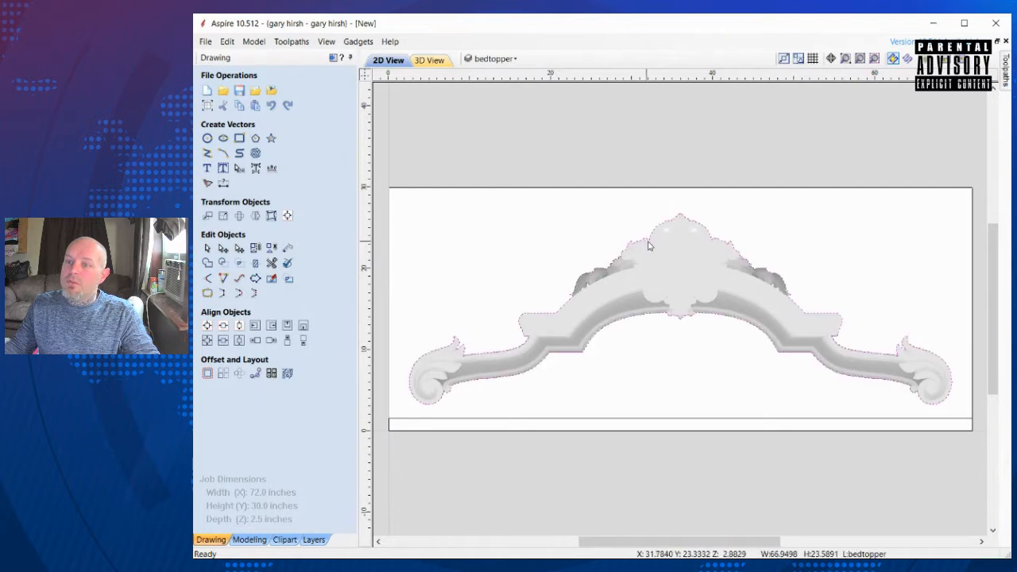
{"action": "left_click", "coordinate": [528, 62]}
{"action": "left_click", "coordinate": [538, 161]}
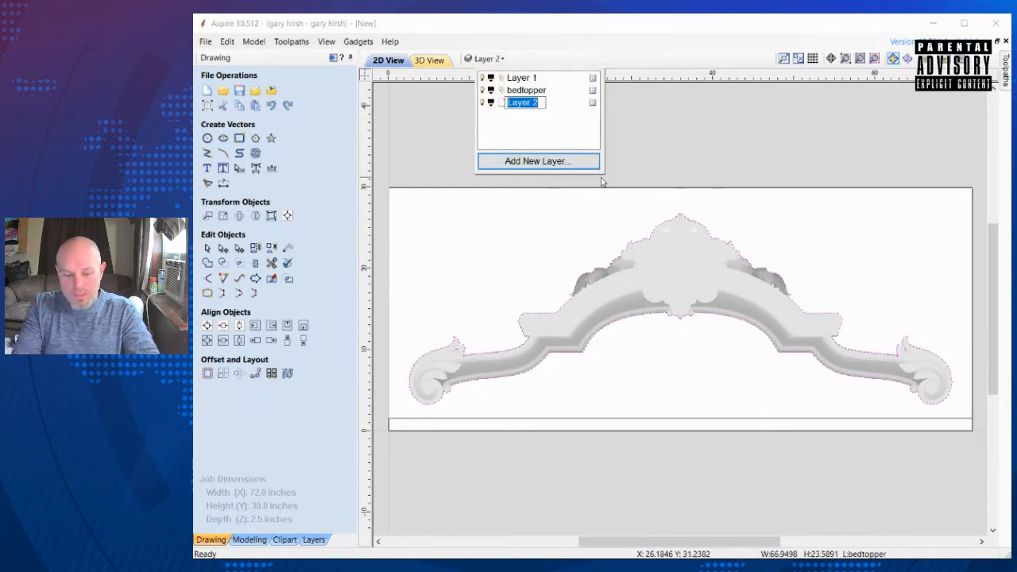
{"action": "type", "text": "Vector outline"}
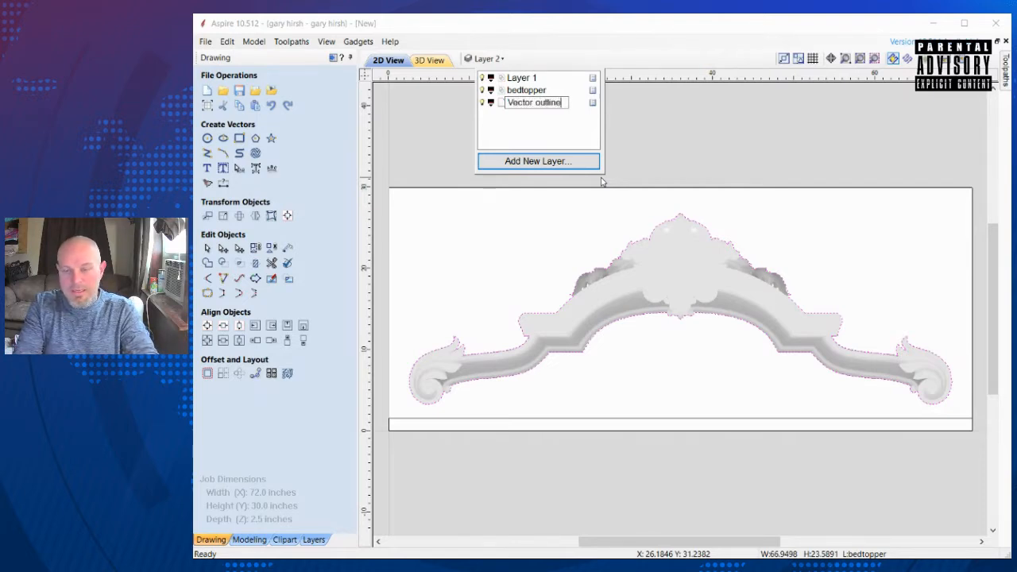
{"action": "key", "text": "Return"}
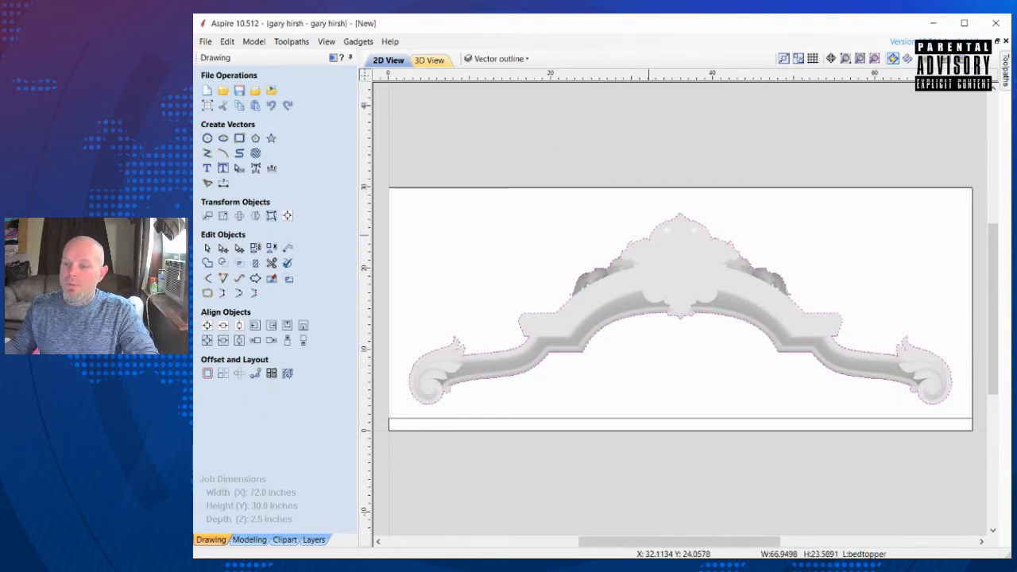
Step: Move the selected outline onto the Vector outline layer and hide the bedtopper layer
{"action": "left_click", "coordinate": [863, 554]}
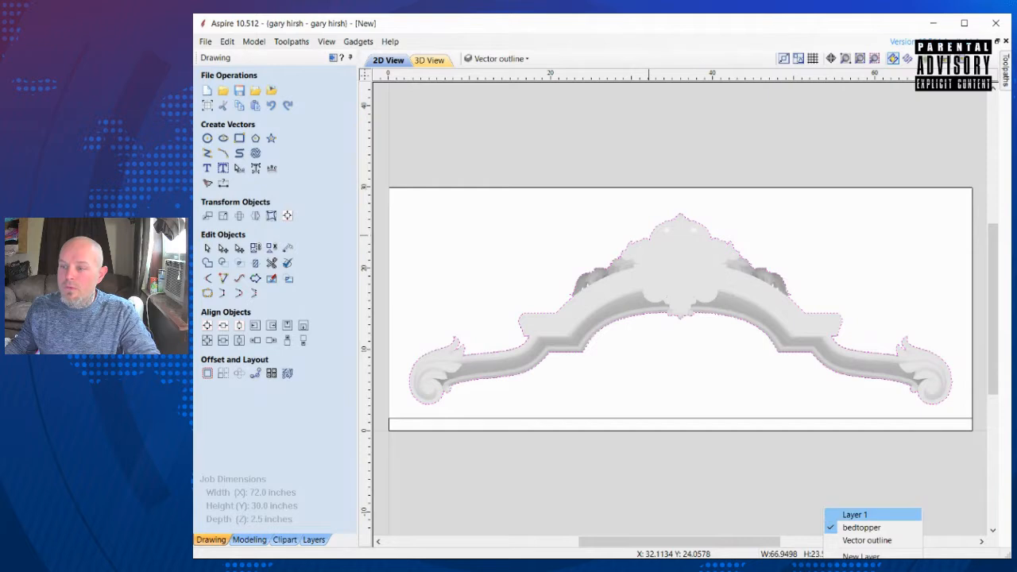
{"action": "left_click", "coordinate": [866, 540]}
{"action": "left_click", "coordinate": [735, 477]}
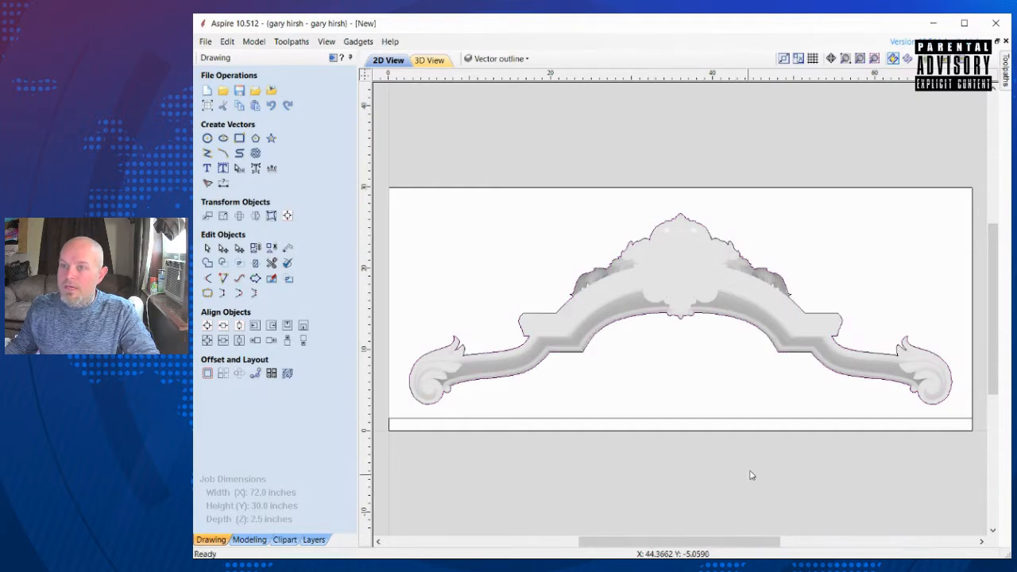
{"action": "left_click", "coordinate": [499, 59]}
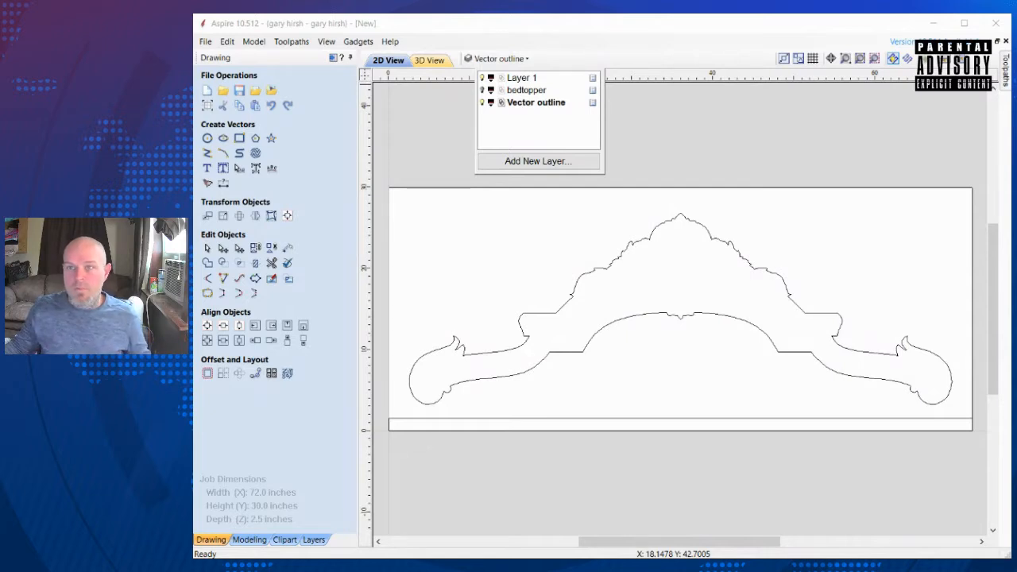
Step: Try to rename Layer 1 as Woodblank
{"action": "left_click", "coordinate": [521, 77]}
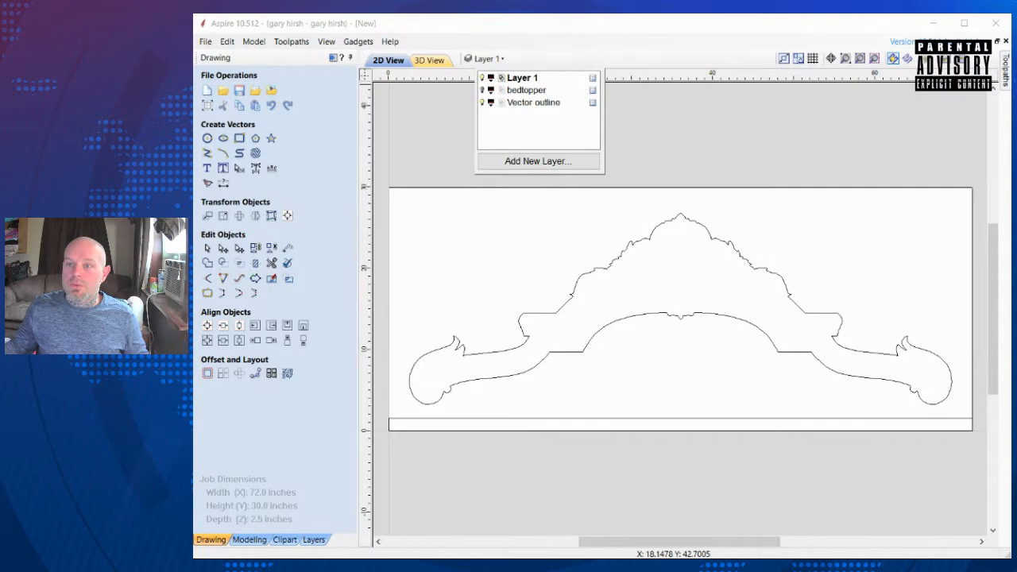
{"action": "key", "text": "F2"}
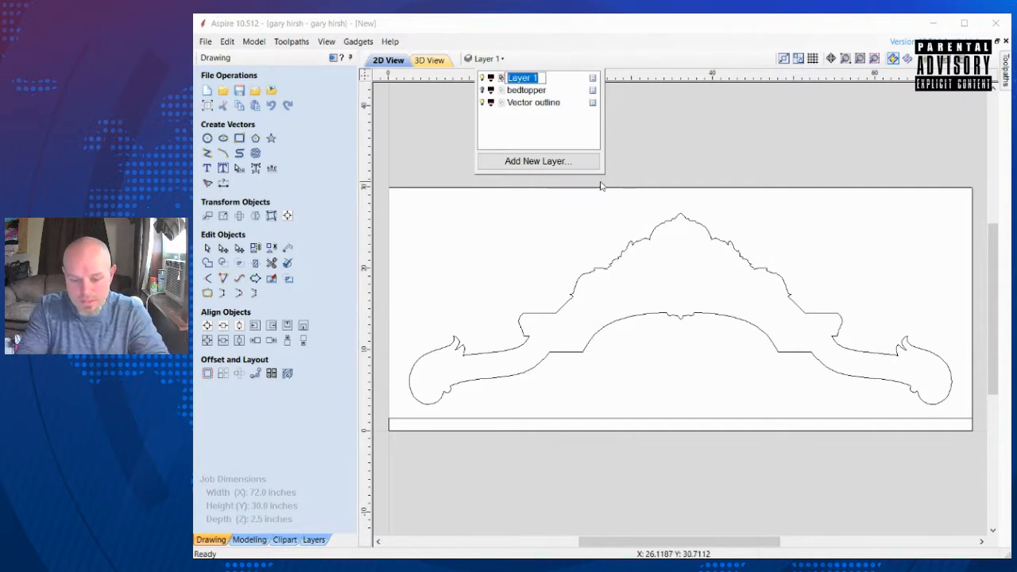
{"action": "type", "text": "Wo"}
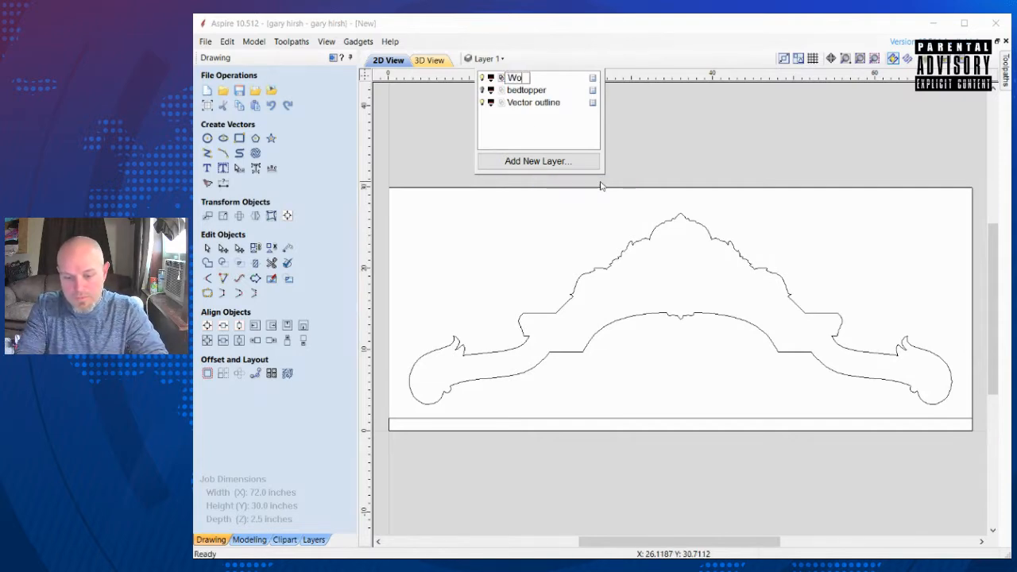
{"action": "type", "text": "odblank"}
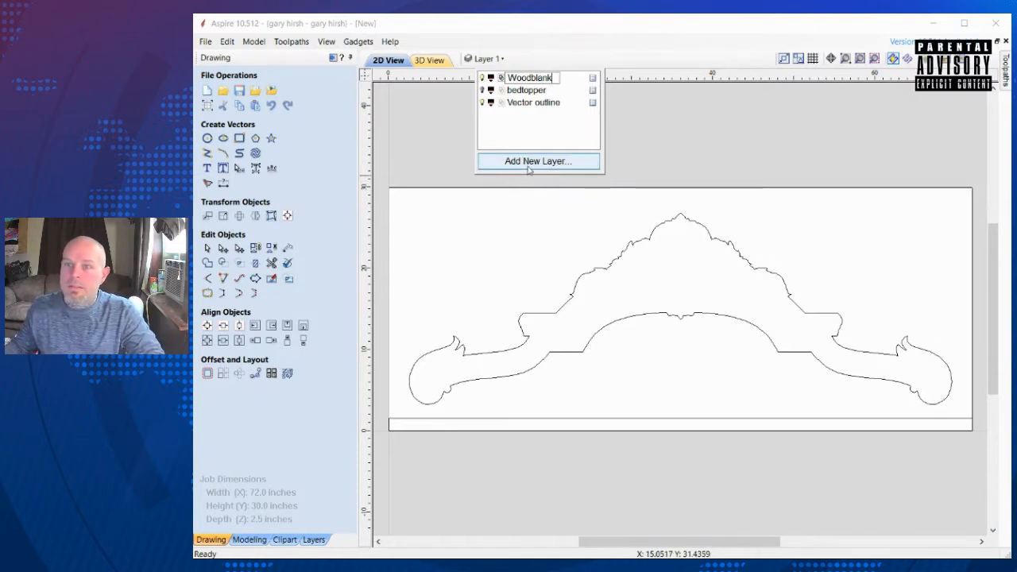
{"action": "left_click", "coordinate": [620, 204]}
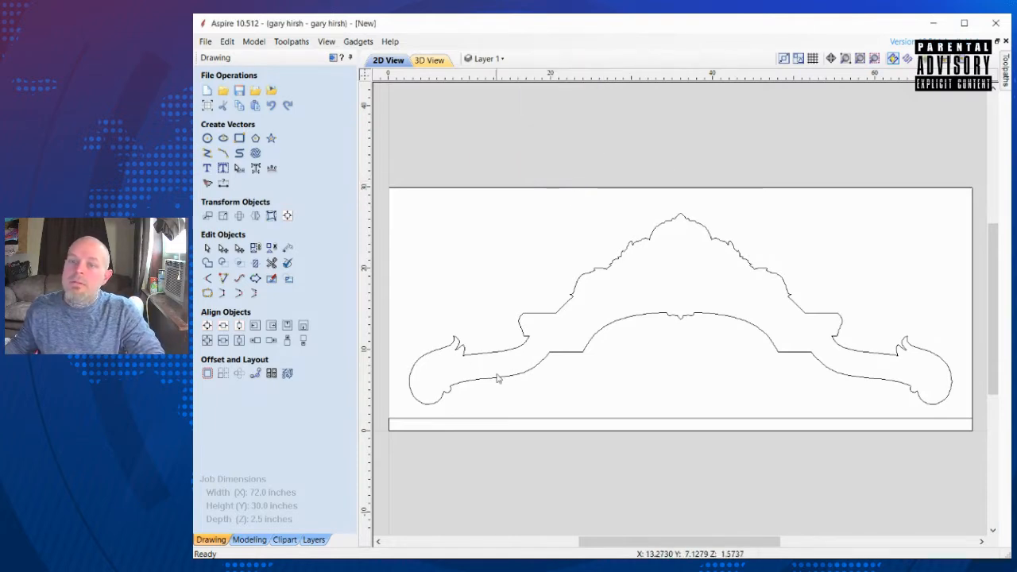
Step: Select the strip rectangle along the job's lower edge and rename its layer, Layer 1, as Wood blank
{"action": "left_click", "coordinate": [517, 422]}
{"action": "left_click", "coordinate": [472, 61]}
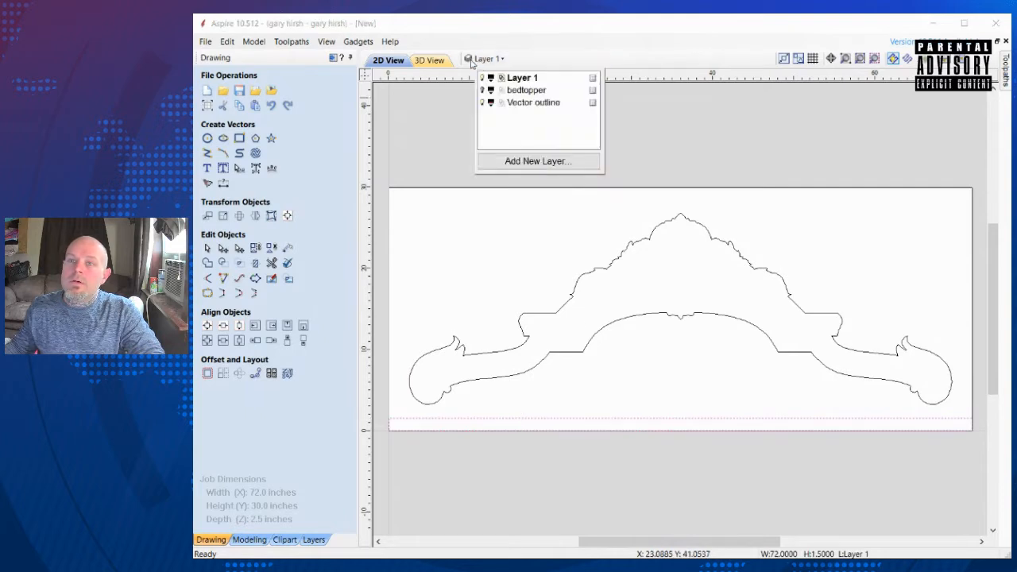
{"action": "double_click", "coordinate": [523, 78]}
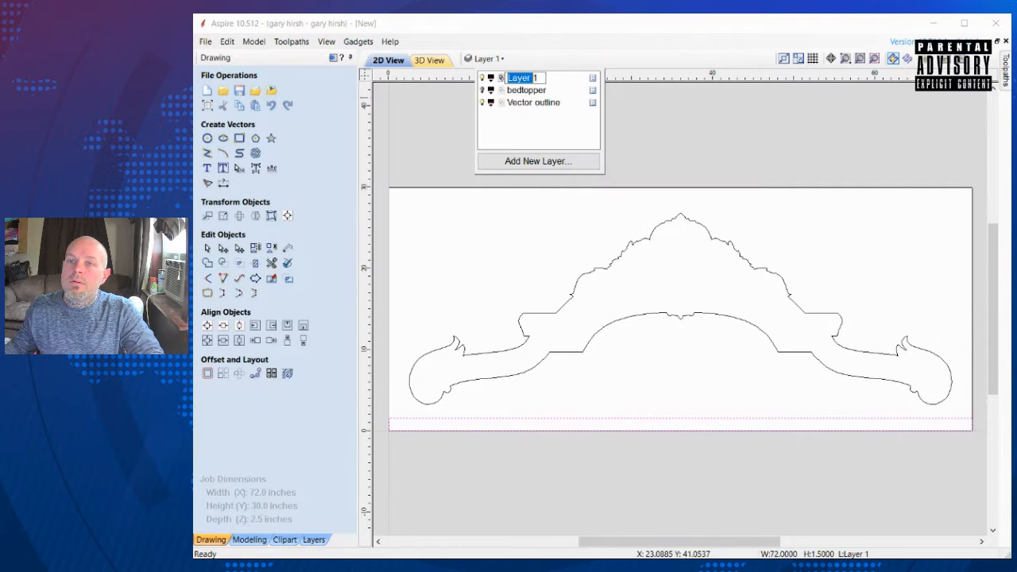
{"action": "left_click", "coordinate": [490, 78]}
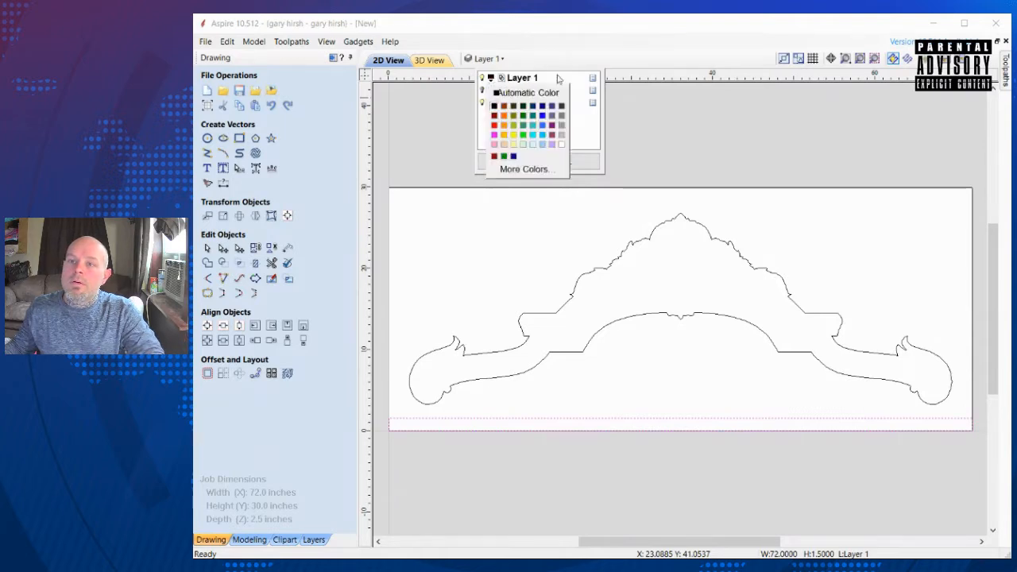
{"action": "left_click", "coordinate": [594, 79]}
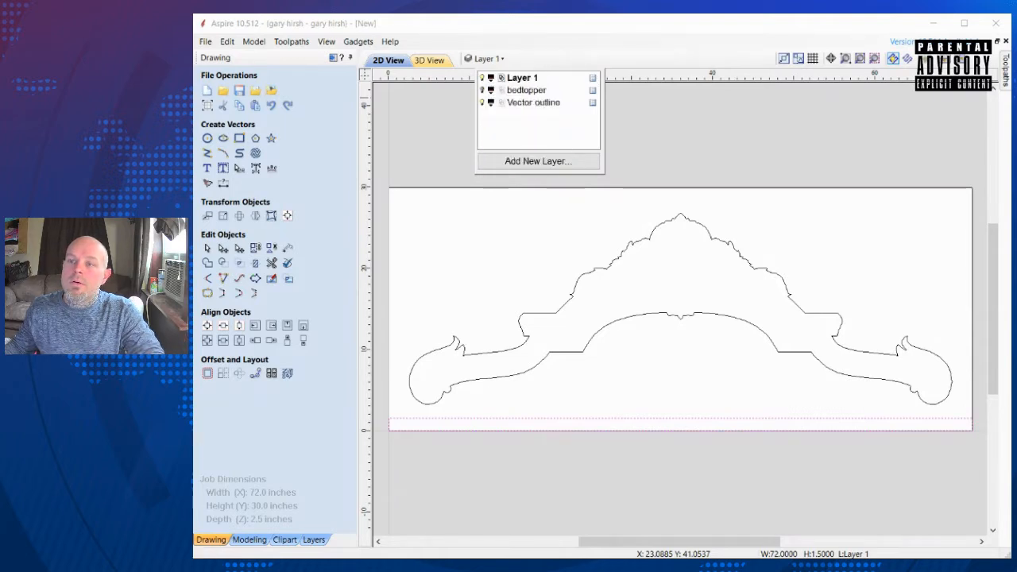
{"action": "left_click", "coordinate": [525, 78]}
{"action": "type", "text": "Wood blank"}
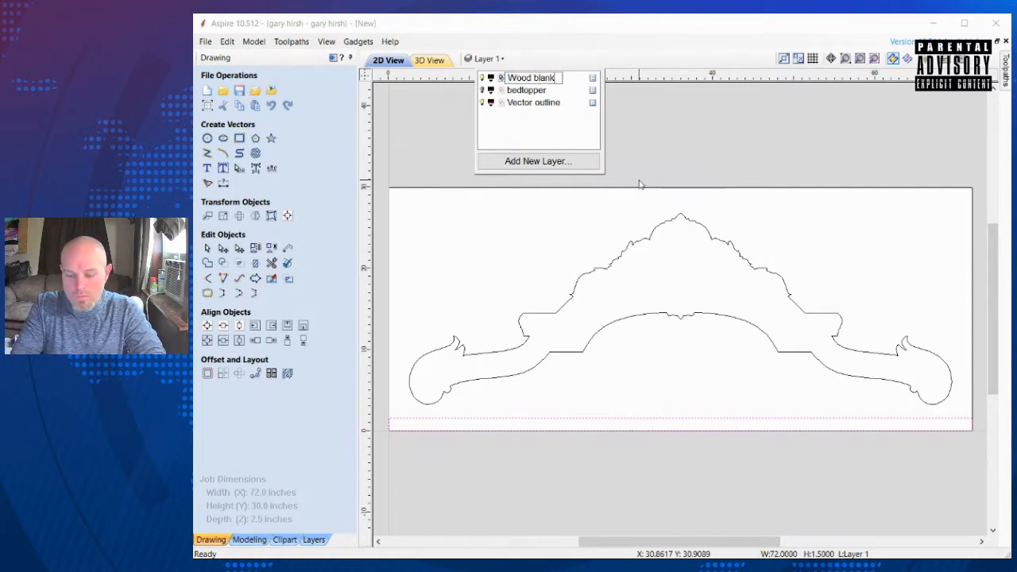
{"action": "key", "text": "Return"}
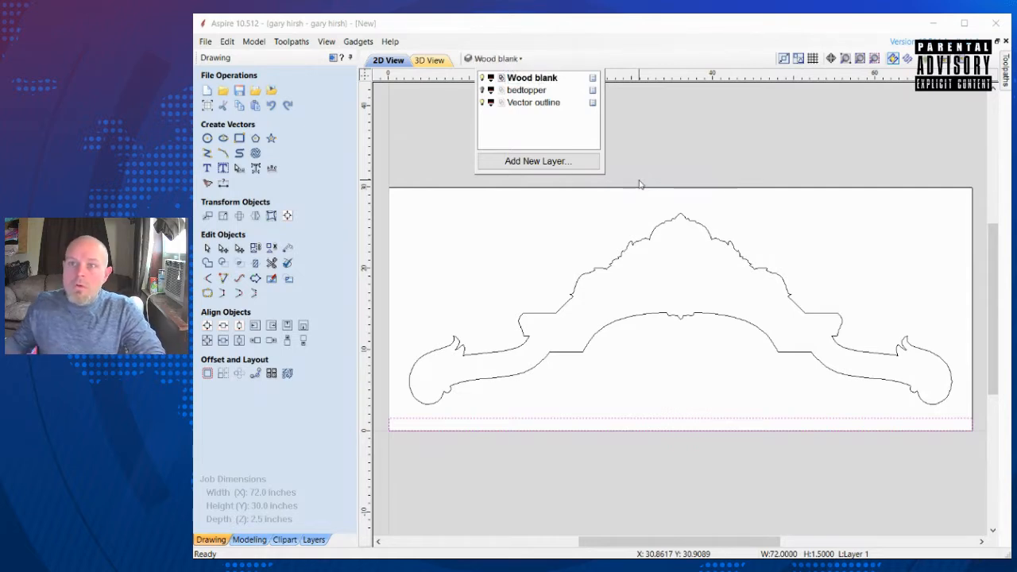
Step: Deselect the strip rectangle and hide the Wood blank layer, leaving only the bed topper outline displayed
{"action": "left_click", "coordinate": [627, 193]}
{"action": "left_click", "coordinate": [479, 61]}
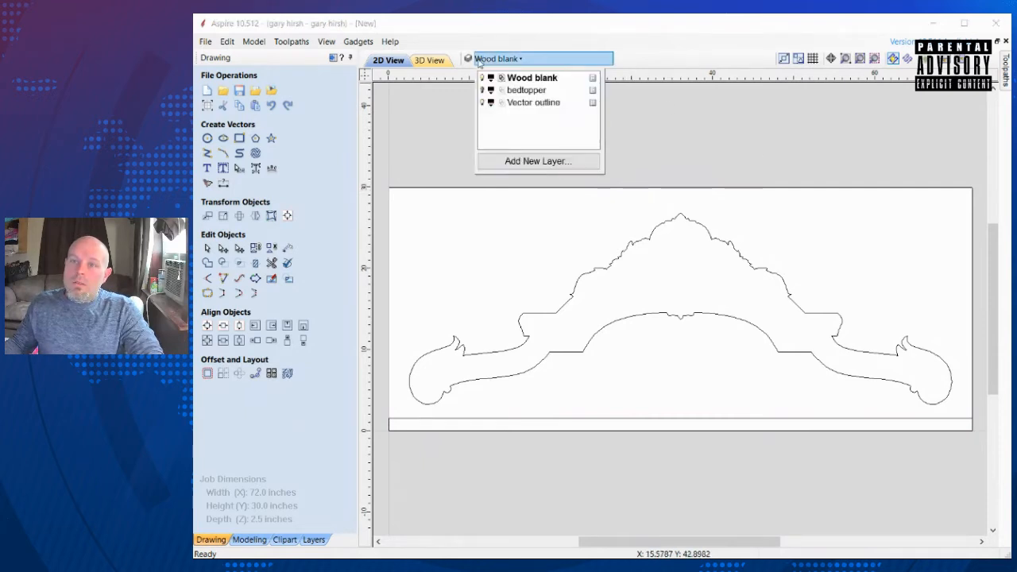
{"action": "left_click", "coordinate": [482, 78]}
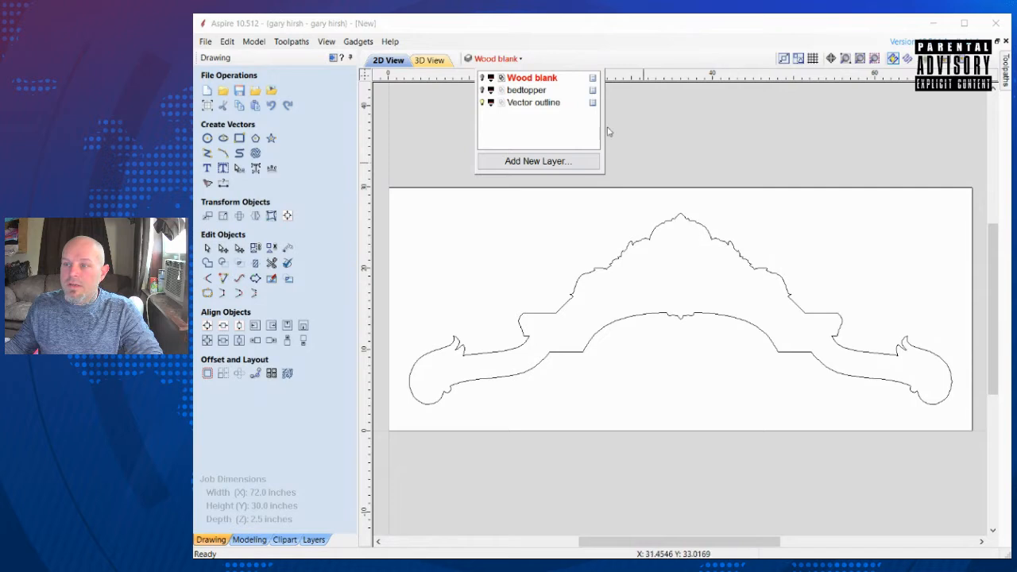
{"action": "left_click", "coordinate": [649, 175]}
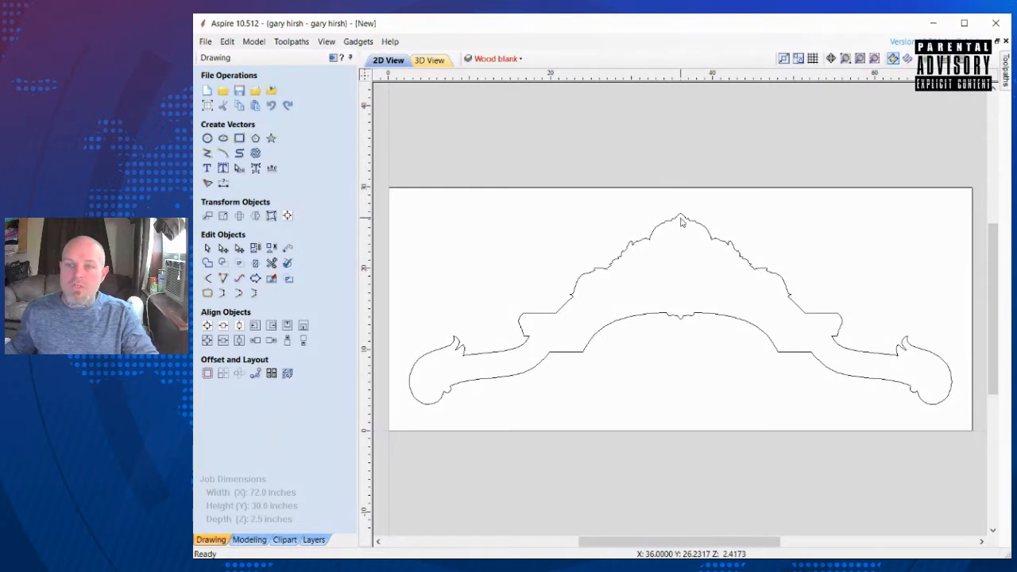
Step: Offset the bed topper outline outwards by 0.5 inches, keeping the original vector, and clear the selection
{"action": "left_click", "coordinate": [207, 372]}
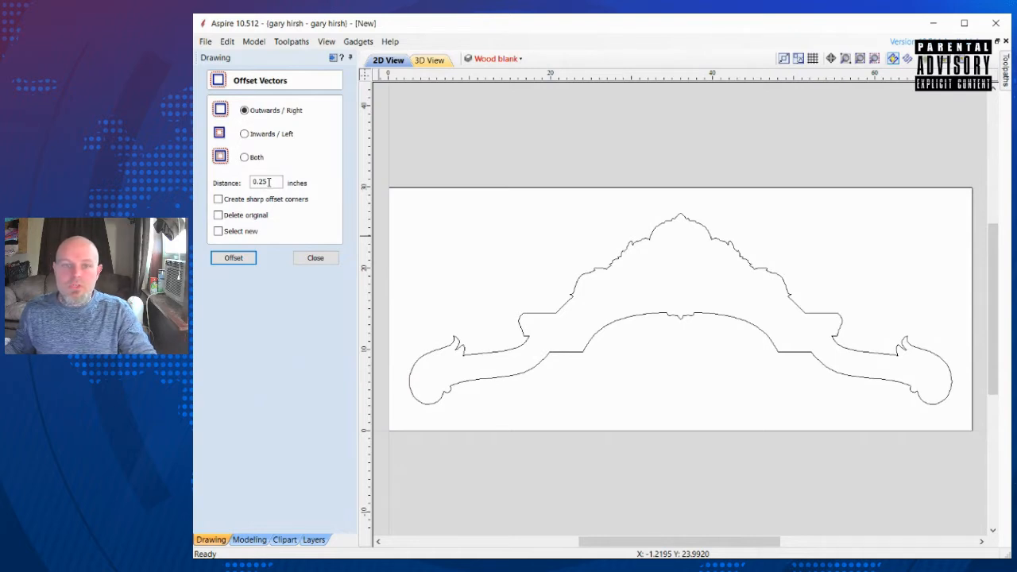
{"action": "left_click", "coordinate": [266, 183]}
{"action": "type", "text": "5"}
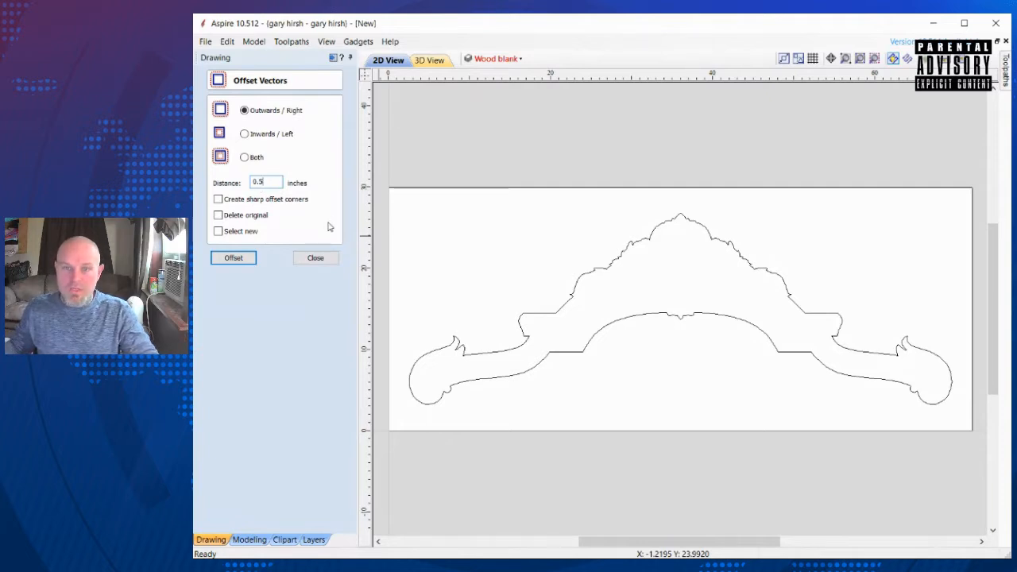
{"action": "left_click", "coordinate": [587, 276]}
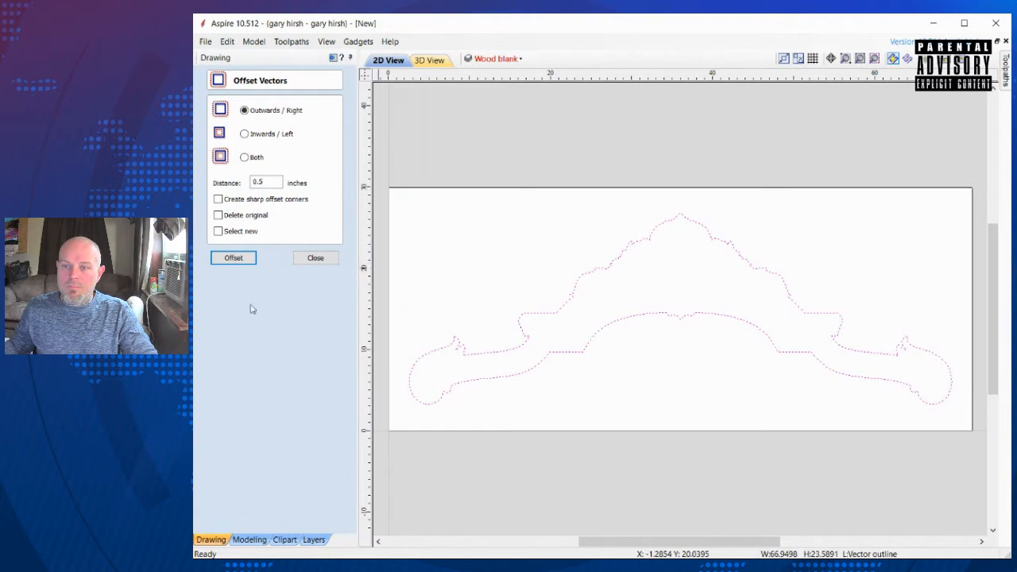
{"action": "left_click", "coordinate": [238, 263]}
{"action": "left_click", "coordinate": [315, 257]}
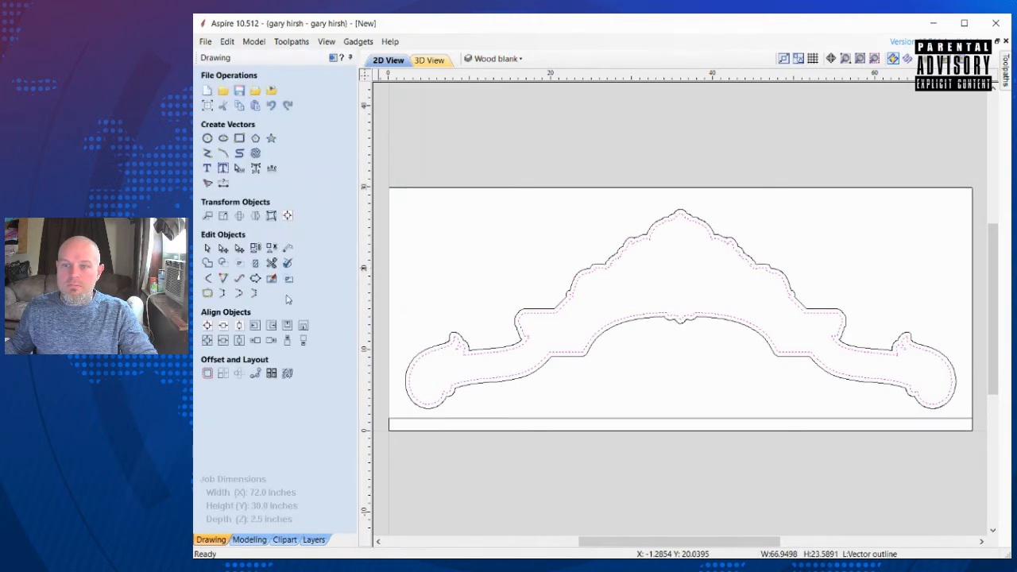
{"action": "left_click", "coordinate": [431, 295]}
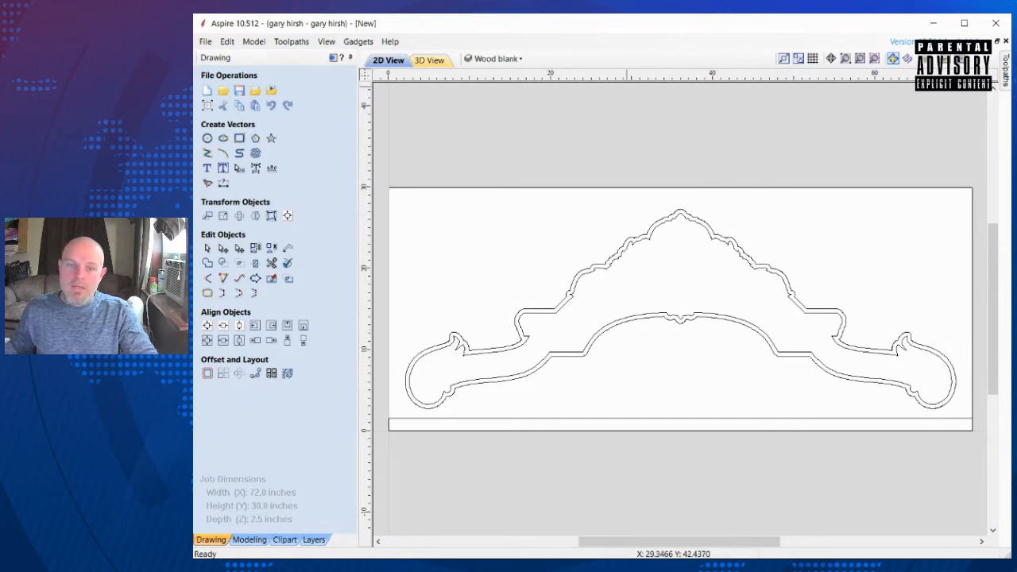
Step: Offset the outer bed topper outline outwards by 2.5 inches, keeping the original vector, and clear the selection
{"action": "left_click", "coordinate": [208, 373]}
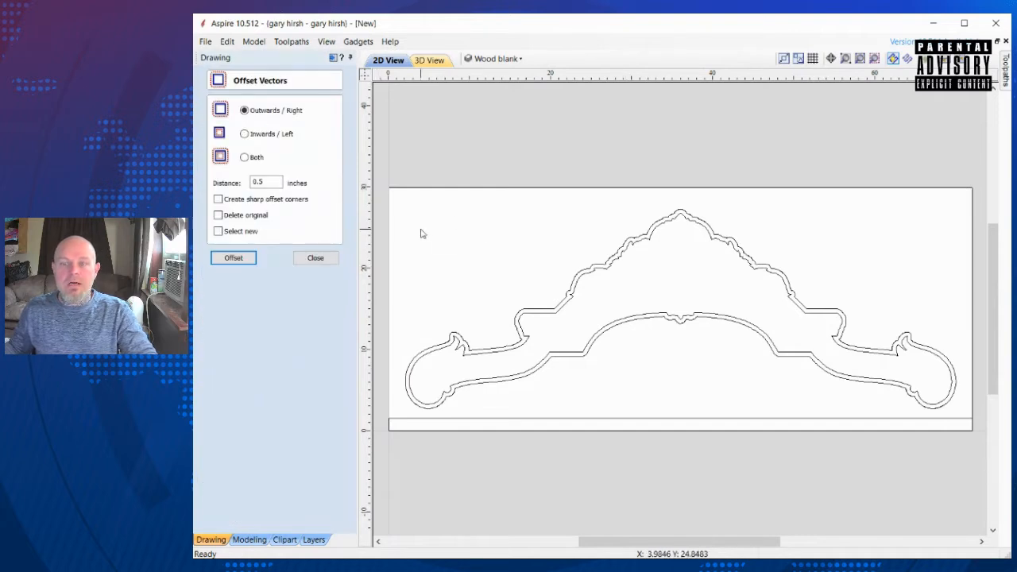
{"action": "double_click", "coordinate": [270, 180]}
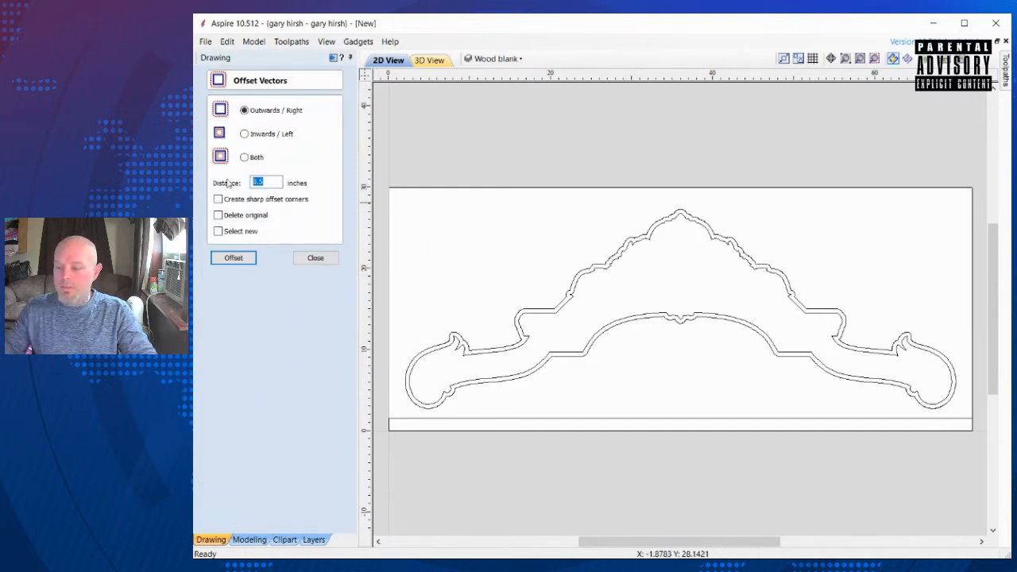
{"action": "type", "text": "2.5"}
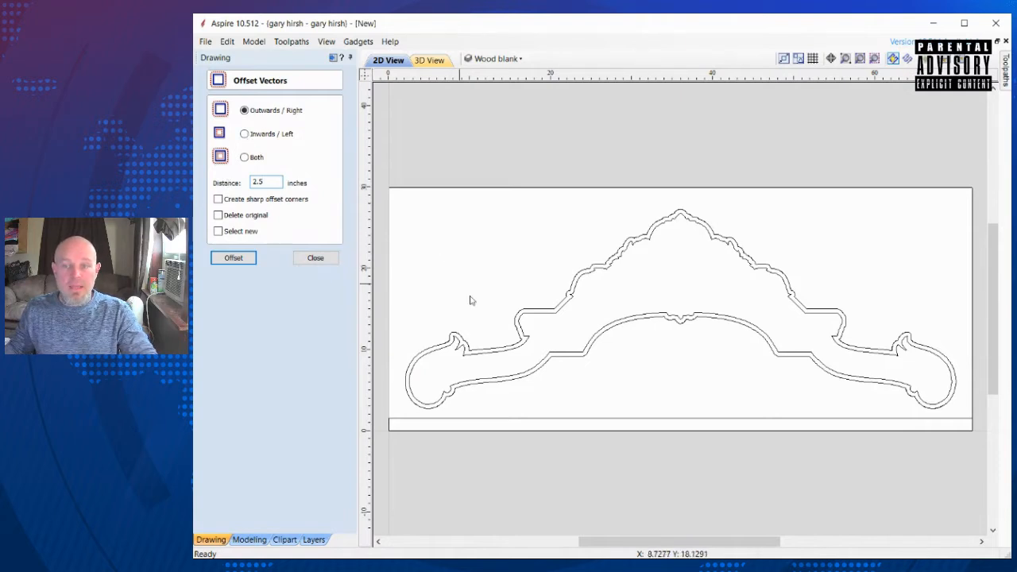
{"action": "left_click", "coordinate": [524, 310]}
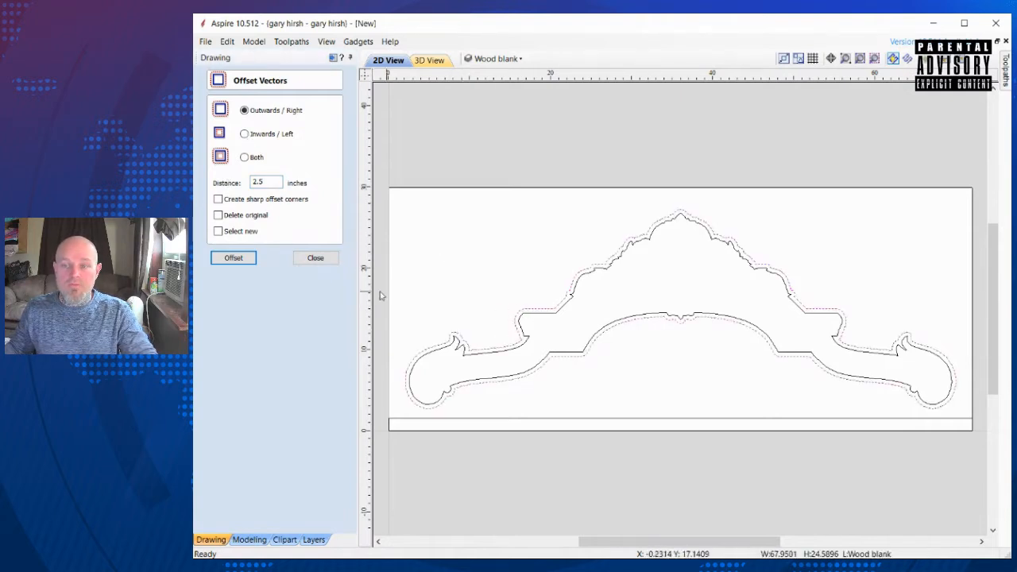
{"action": "left_click", "coordinate": [253, 259]}
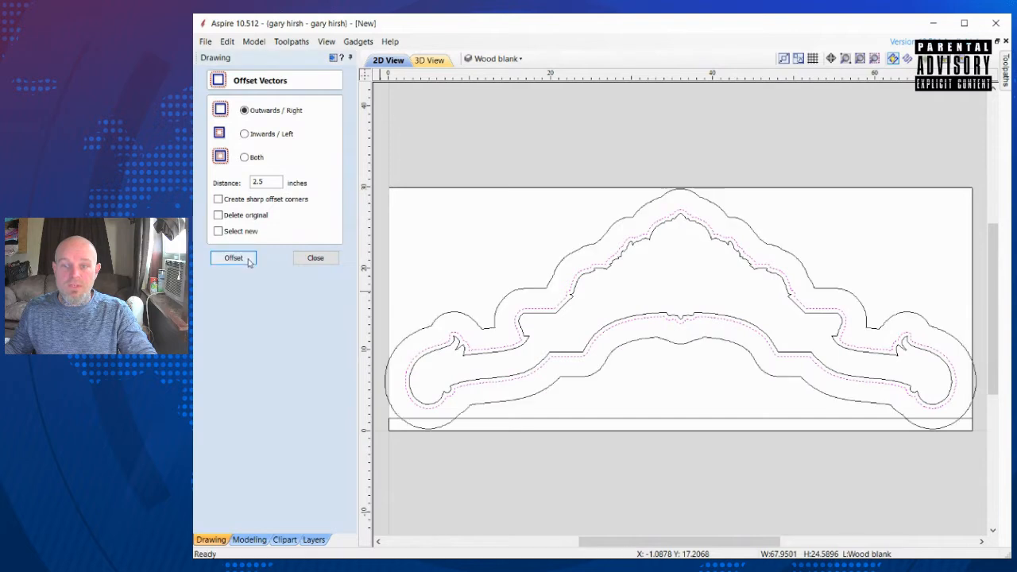
{"action": "left_click", "coordinate": [315, 259]}
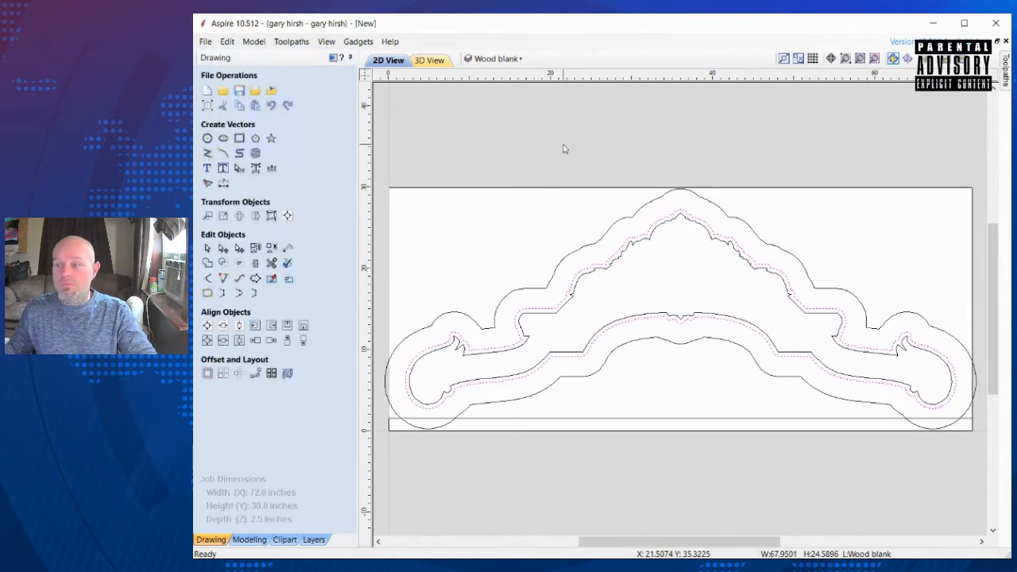
{"action": "left_click", "coordinate": [434, 157]}
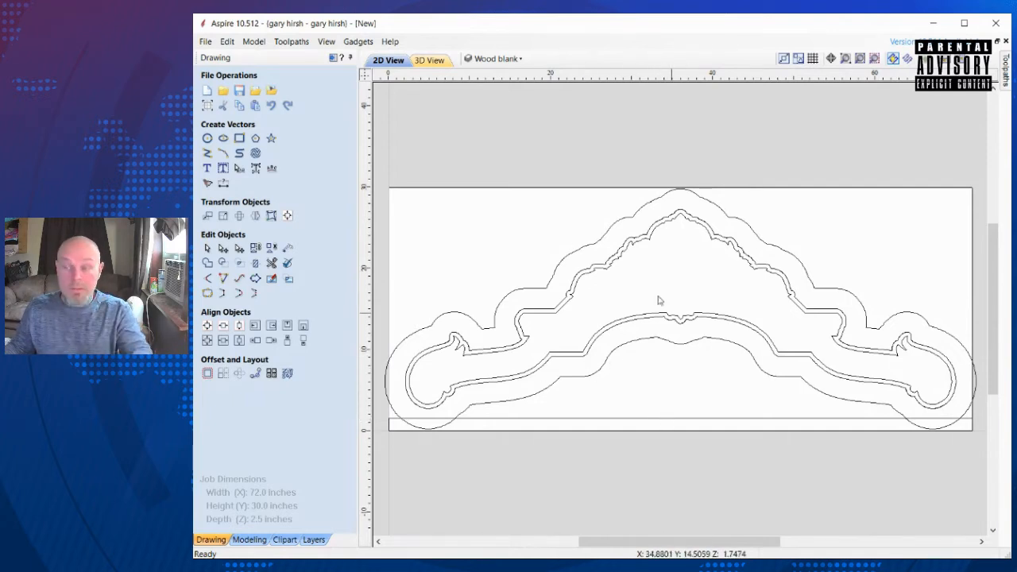
Step: Copy the strip rectangle along the job's lower edge, snap the copy directly above the original and deselect it
{"action": "left_click", "coordinate": [684, 424]}
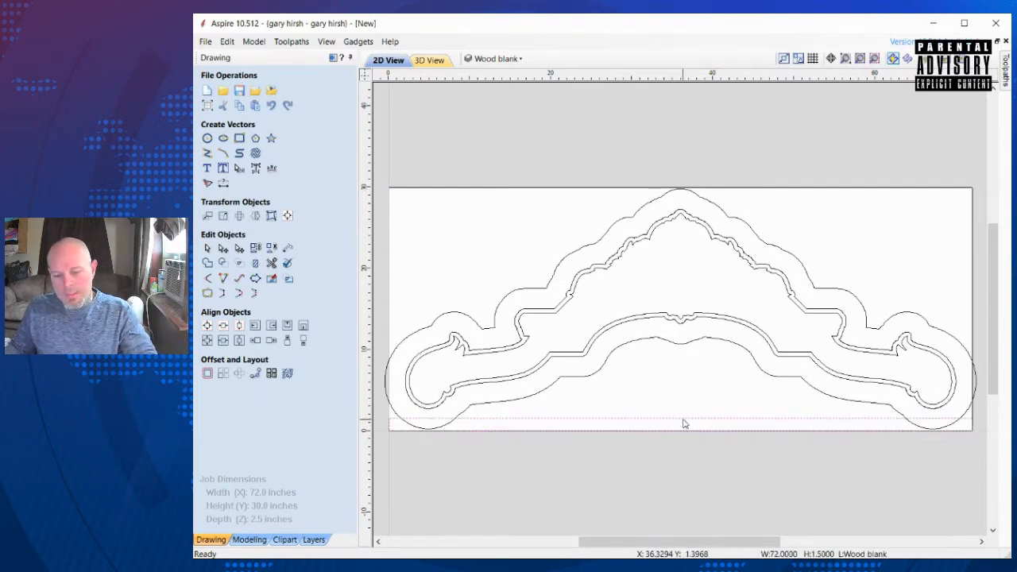
{"action": "left_click", "coordinate": [683, 423]}
{"action": "left_click_drag", "start_coordinate": [681, 423], "coordinate": [680, 410]}
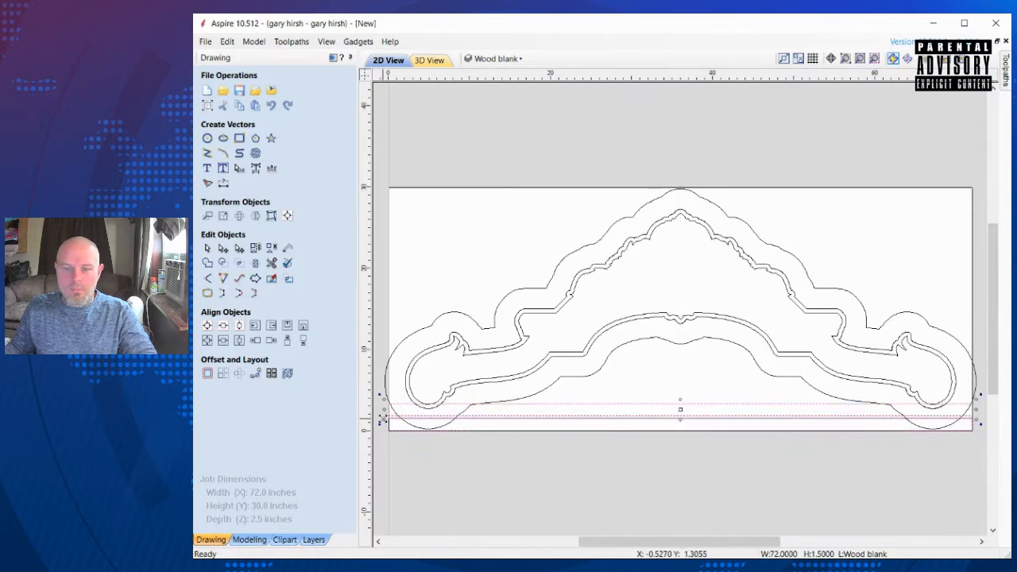
{"action": "scroll", "coordinate": [393, 412], "scroll_direction": "up", "scroll_amount": 4}
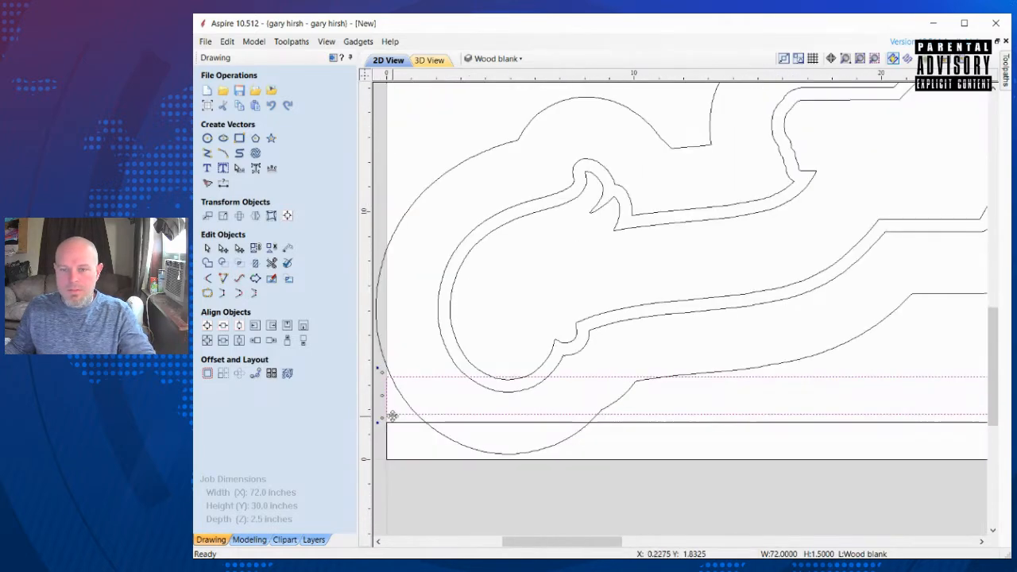
{"action": "left_click_drag", "start_coordinate": [391, 411], "coordinate": [386, 421]}
{"action": "scroll", "coordinate": [770, 386], "scroll_direction": "down", "scroll_amount": 5}
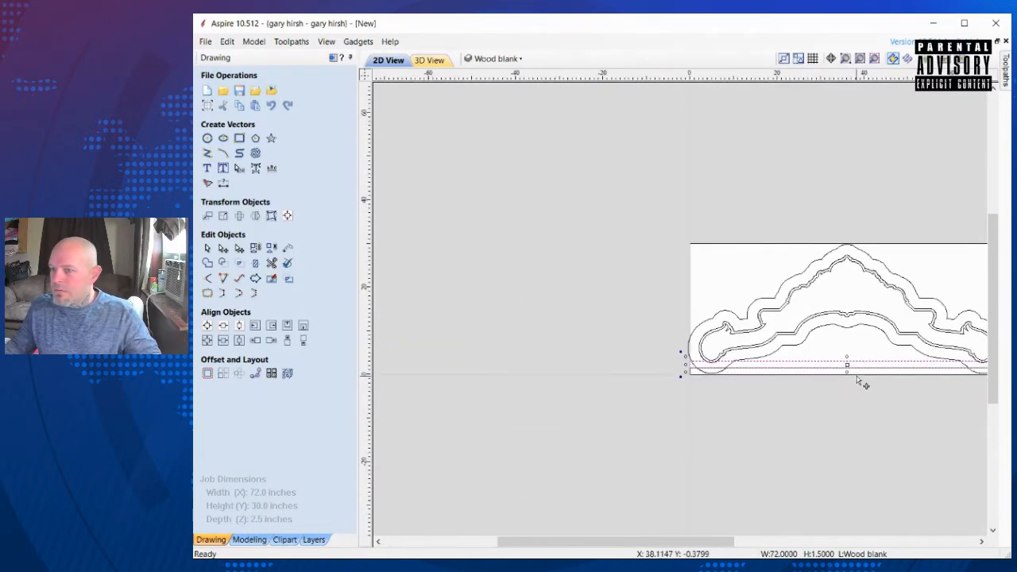
{"action": "scroll", "coordinate": [856, 380], "scroll_direction": "down", "scroll_amount": 1}
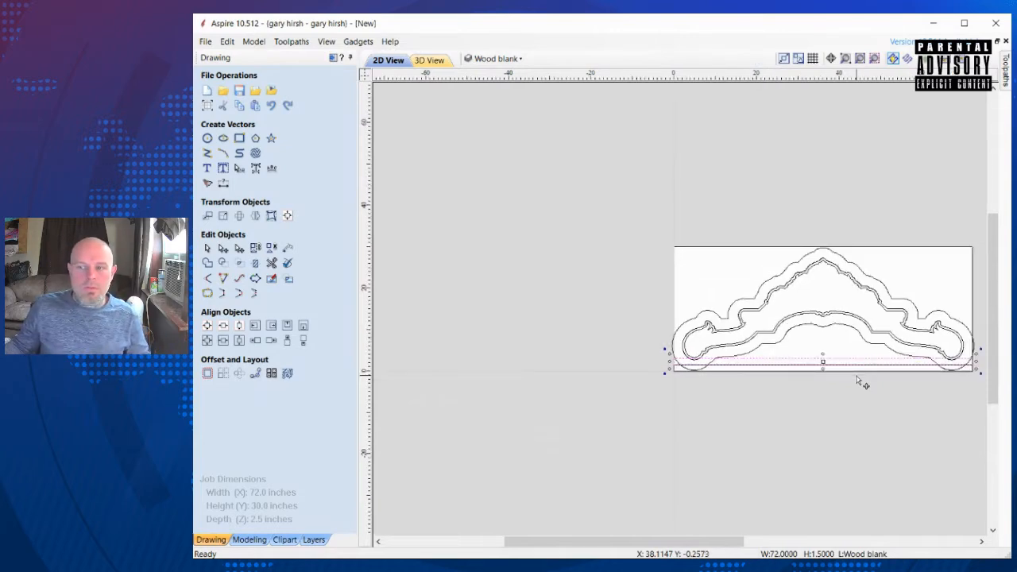
{"action": "middle_click_drag", "start_coordinate": [857, 380], "coordinate": [665, 400]}
{"action": "scroll", "coordinate": [664, 400], "scroll_direction": "up", "scroll_amount": 2}
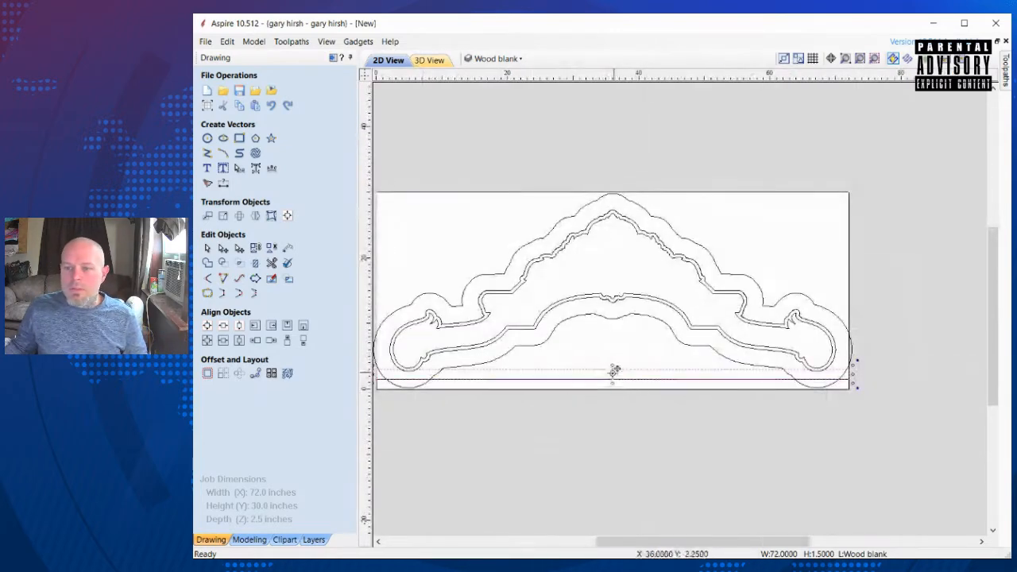
{"action": "left_click", "coordinate": [584, 450]}
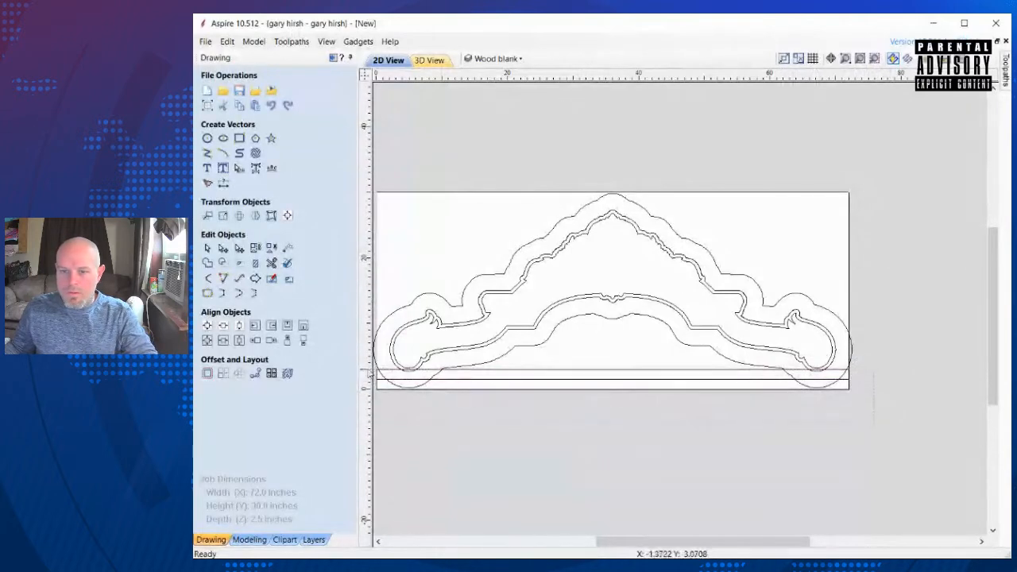
{"action": "key", "text": "ctrl+a"}
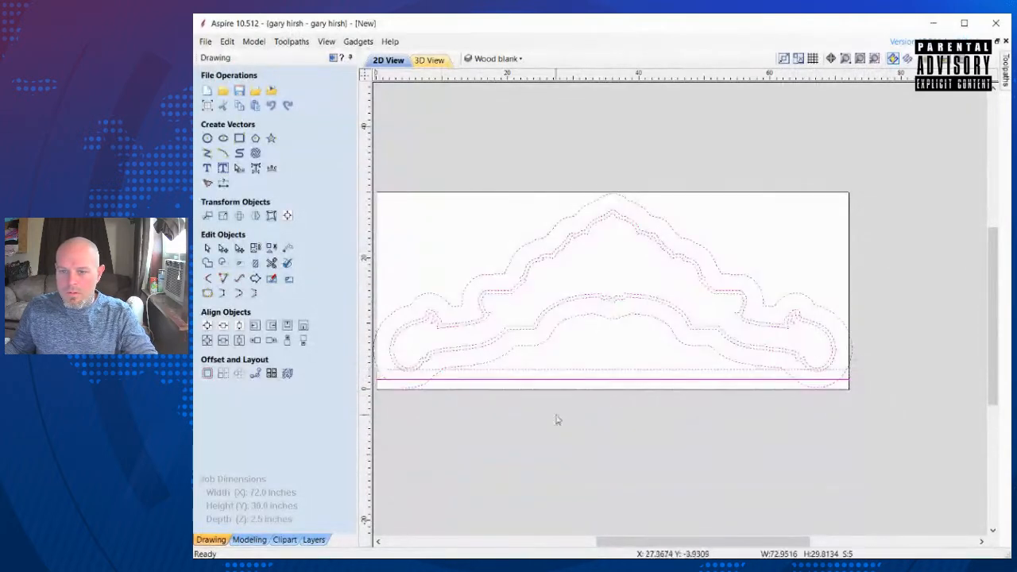
{"action": "left_click", "coordinate": [623, 416]}
{"action": "left_click", "coordinate": [561, 369]}
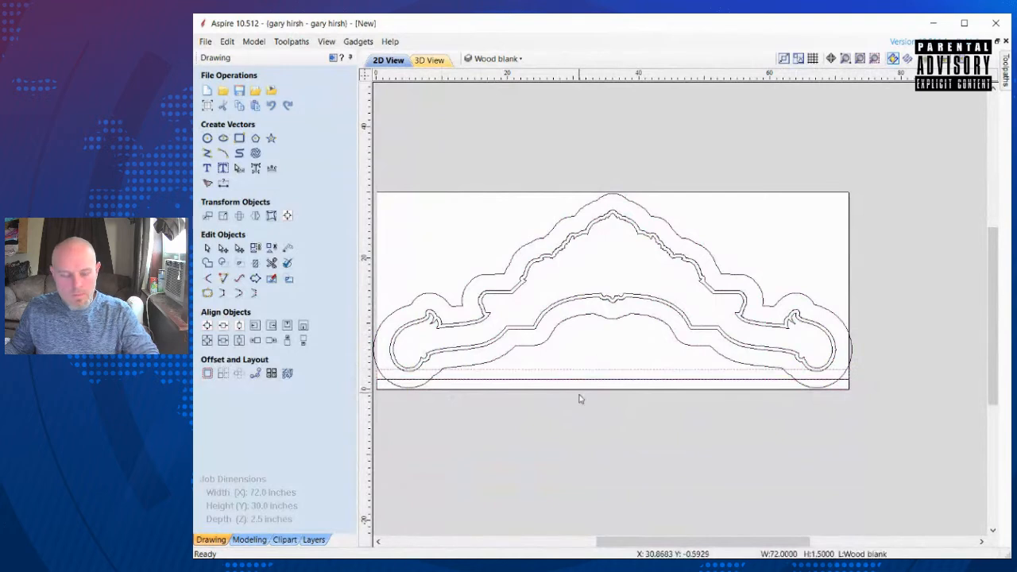
{"action": "left_click", "coordinate": [575, 390]}
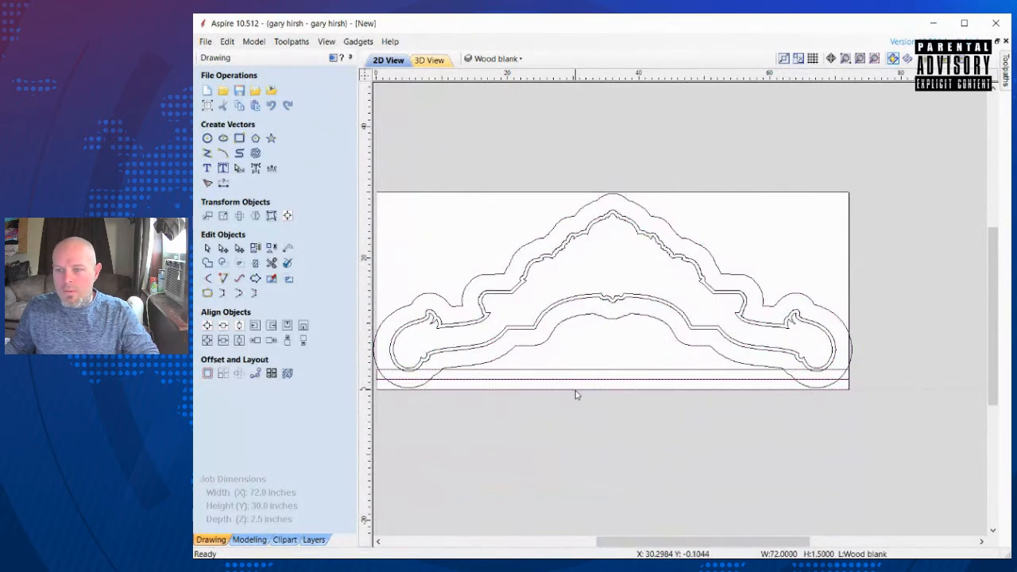
{"action": "left_click", "coordinate": [576, 394]}
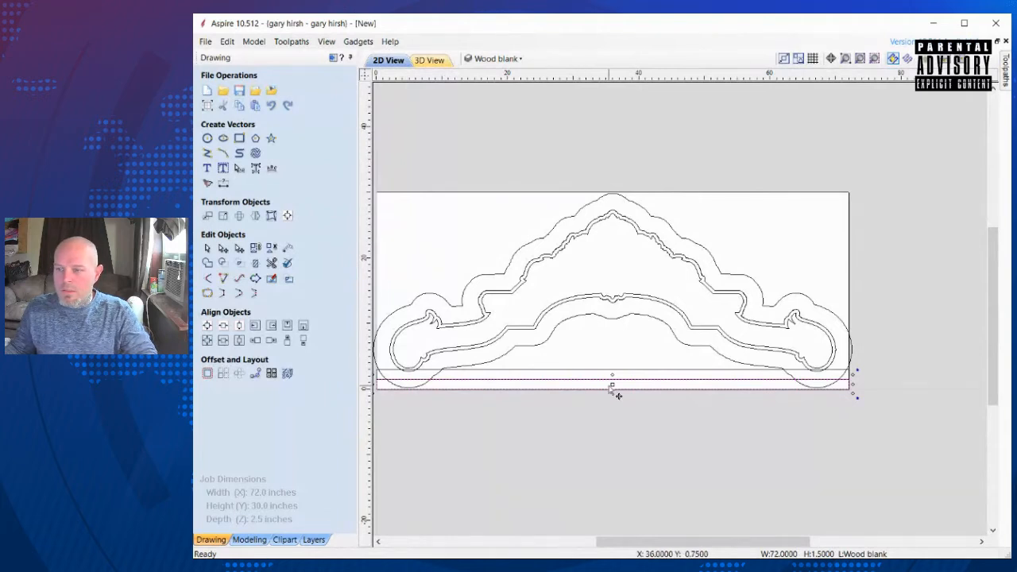
{"action": "left_click", "coordinate": [619, 417]}
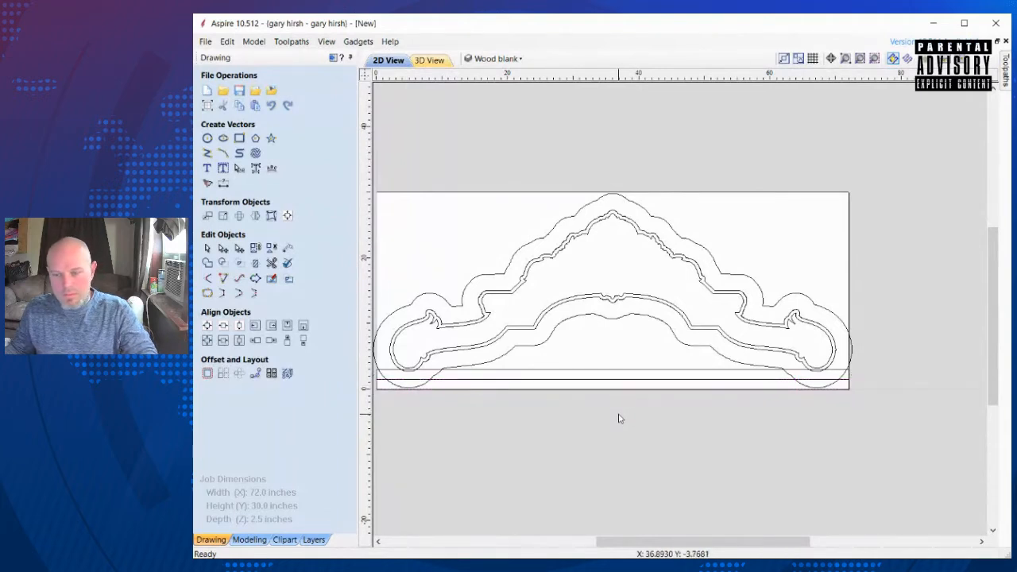
Step: Select both strip rectangles together, copy the pair and snap the copy directly above them, flush with the job's left edge
{"action": "left_click", "coordinate": [588, 379]}
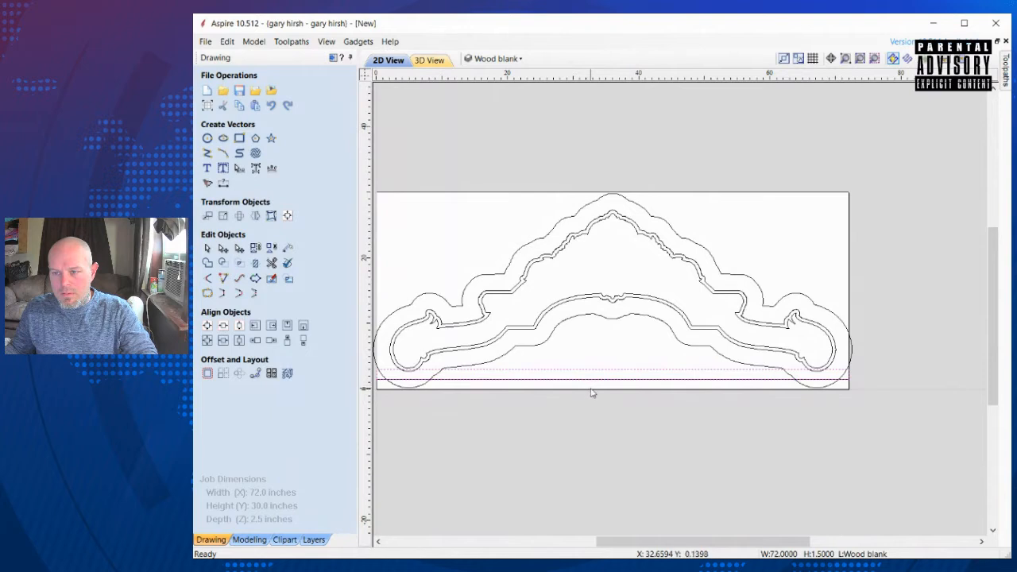
{"action": "left_click", "coordinate": [591, 394], "text": "shift"}
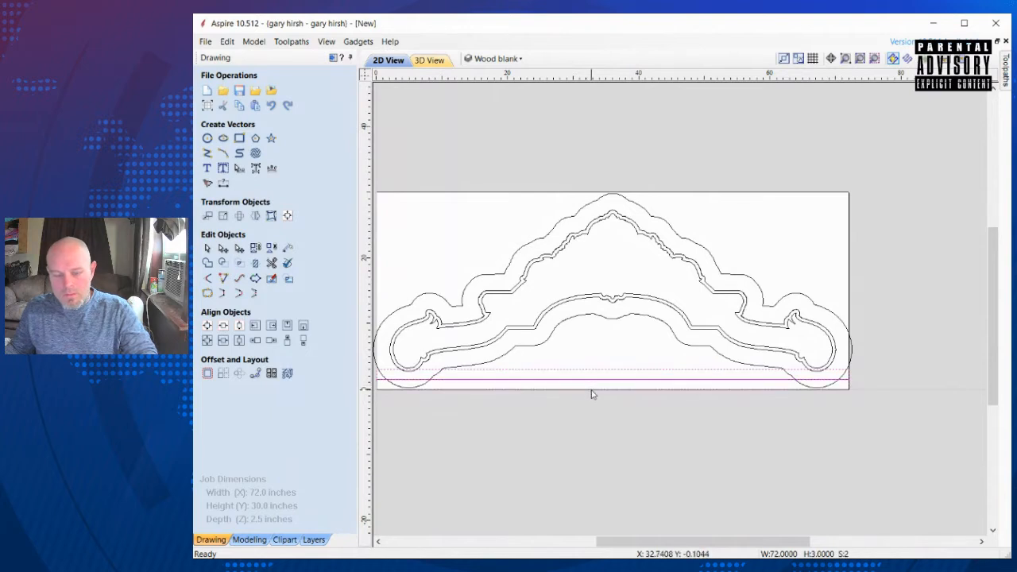
{"action": "left_click", "coordinate": [591, 394]}
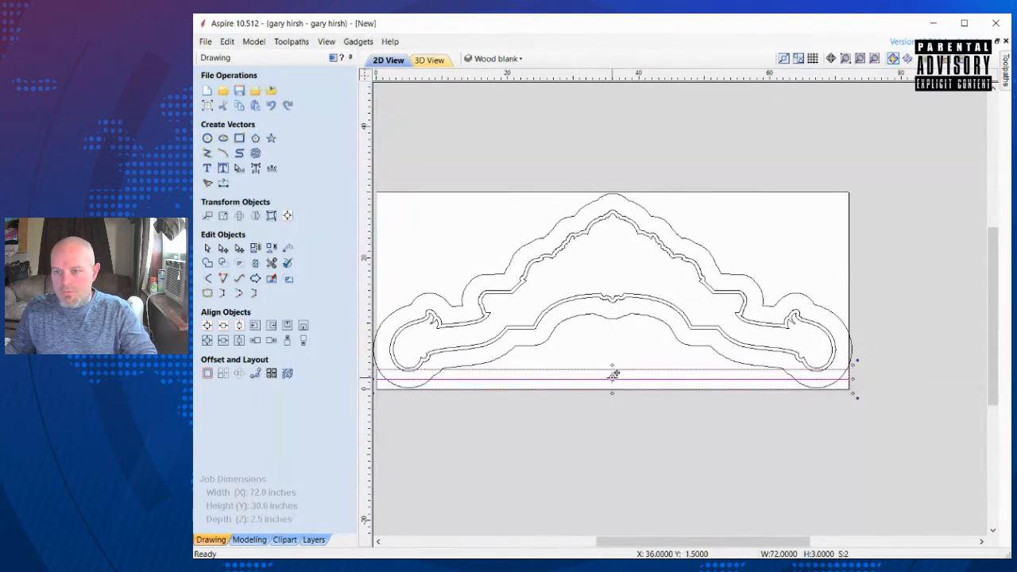
{"action": "left_click_drag", "start_coordinate": [617, 378], "coordinate": [612, 347]}
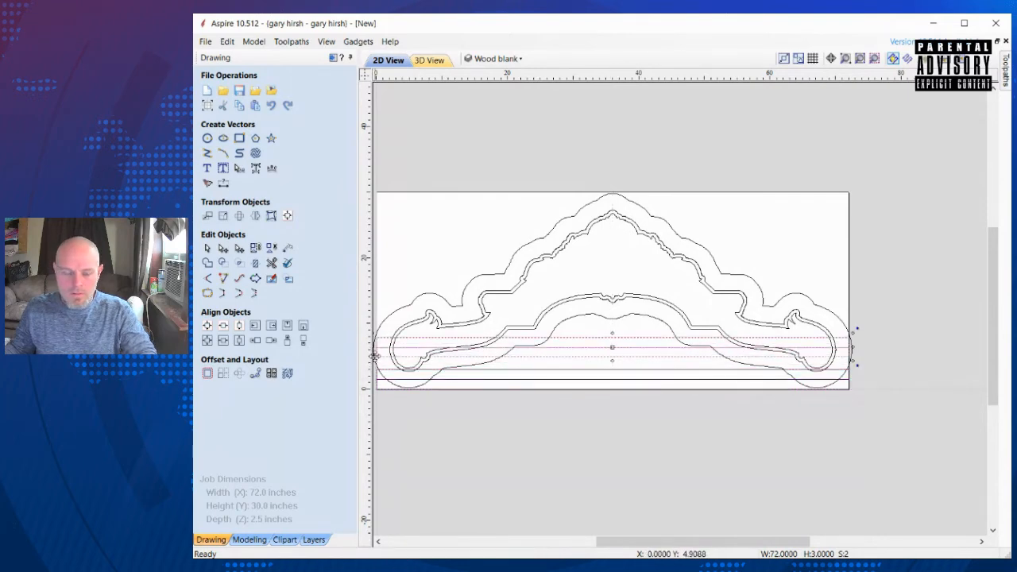
{"action": "scroll", "coordinate": [374, 355], "scroll_direction": "up", "scroll_amount": 3}
{"action": "left_click_drag", "start_coordinate": [379, 360], "coordinate": [376, 392]}
{"action": "scroll", "coordinate": [739, 430], "scroll_direction": "down", "scroll_amount": 3}
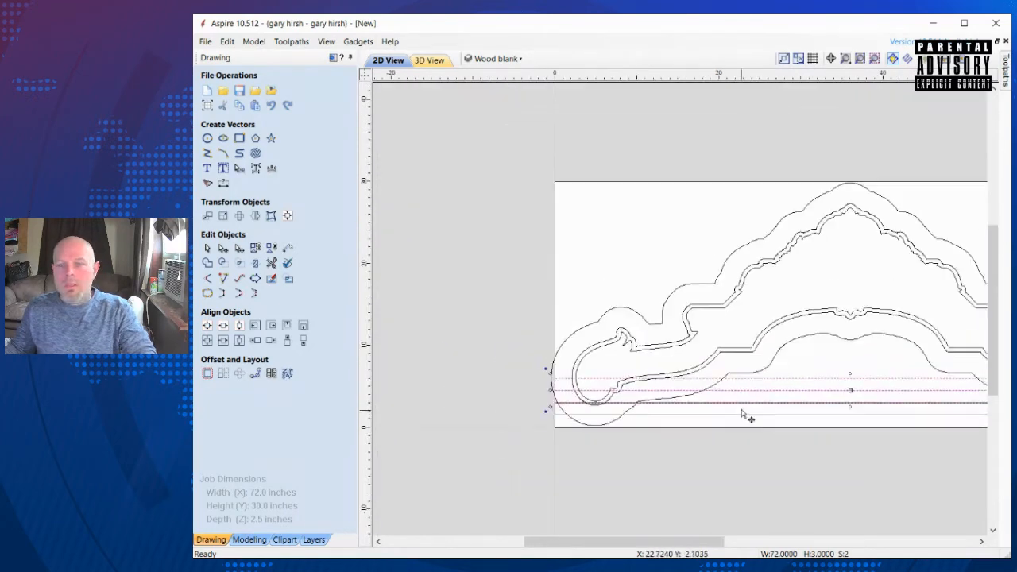
Step: Copy the upper pair of strips again and snap it onto the stack as the third pair, corner to corner
{"action": "scroll", "coordinate": [775, 322], "scroll_direction": "up", "scroll_amount": 2}
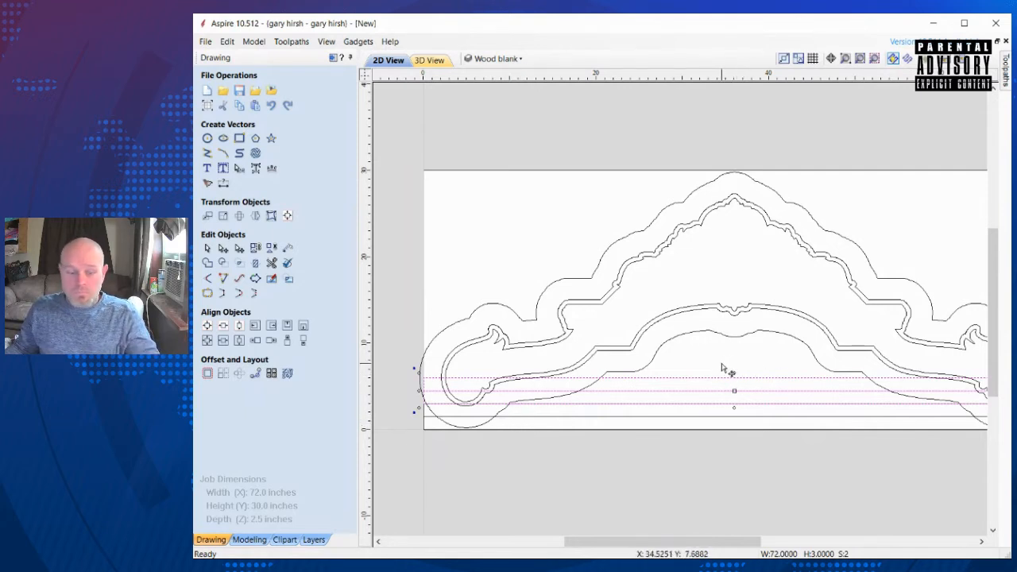
{"action": "left_click_drag", "start_coordinate": [735, 394], "coordinate": [735, 363]}
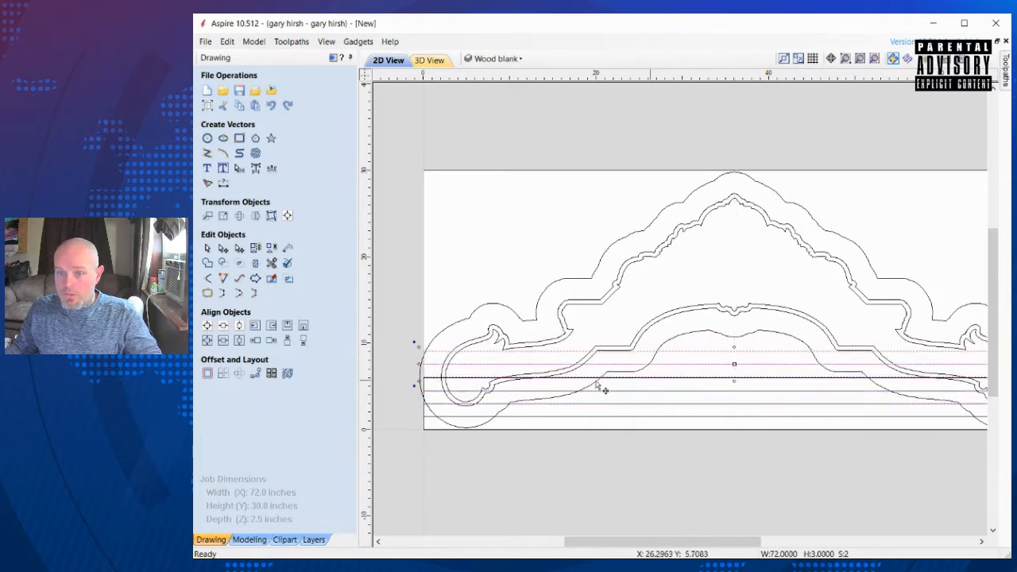
{"action": "scroll", "coordinate": [416, 387], "scroll_direction": "up", "scroll_amount": 3}
{"action": "scroll", "coordinate": [449, 381], "scroll_direction": "up", "scroll_amount": 2}
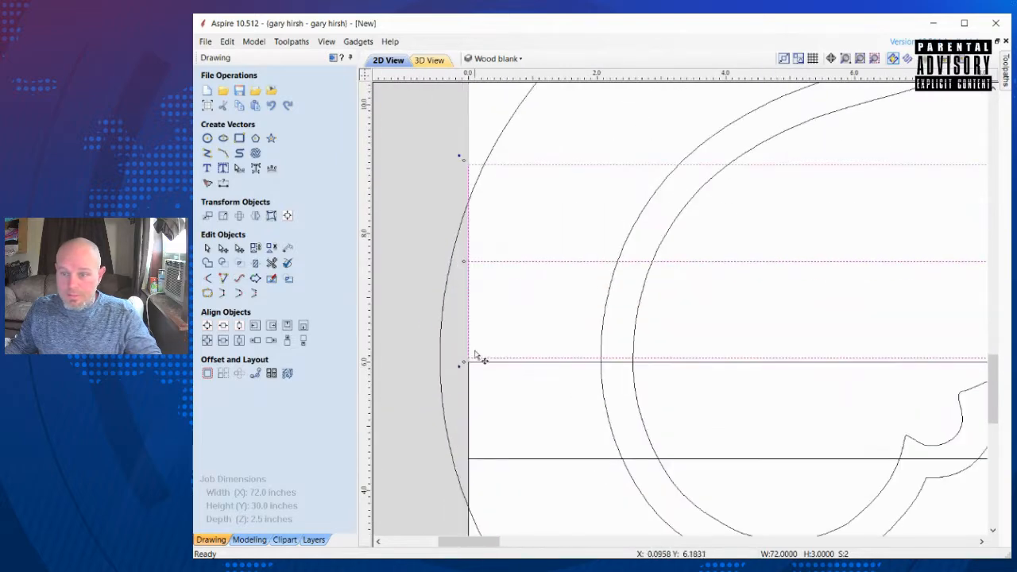
{"action": "left_click_drag", "start_coordinate": [471, 354], "coordinate": [468, 363]}
{"action": "scroll", "coordinate": [844, 363], "scroll_direction": "down", "scroll_amount": 6}
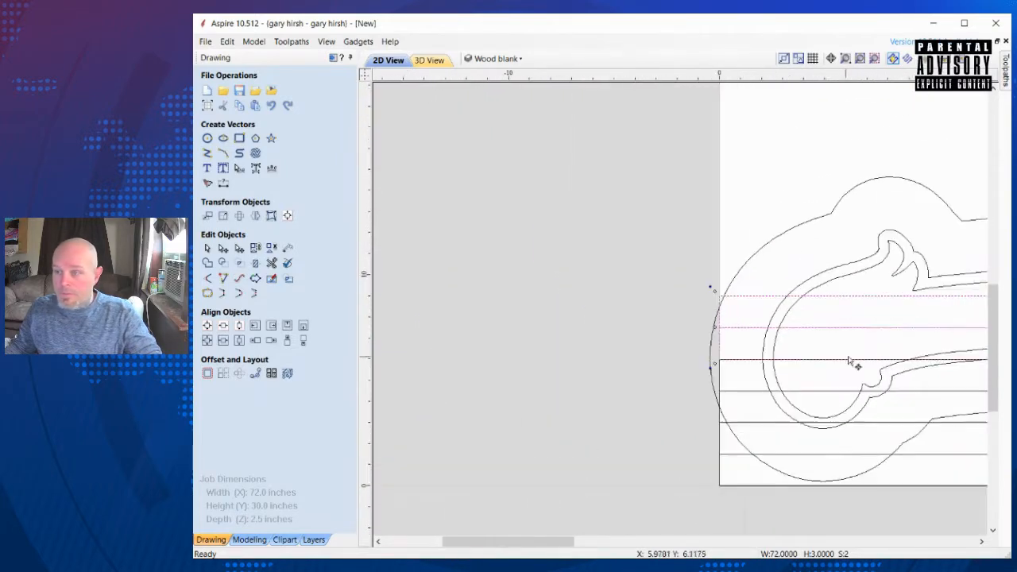
Step: Add a fourth pair of strips by copying the third, snap it onto the stack's upper corner and clear the selection
{"action": "left_click", "coordinate": [859, 58]}
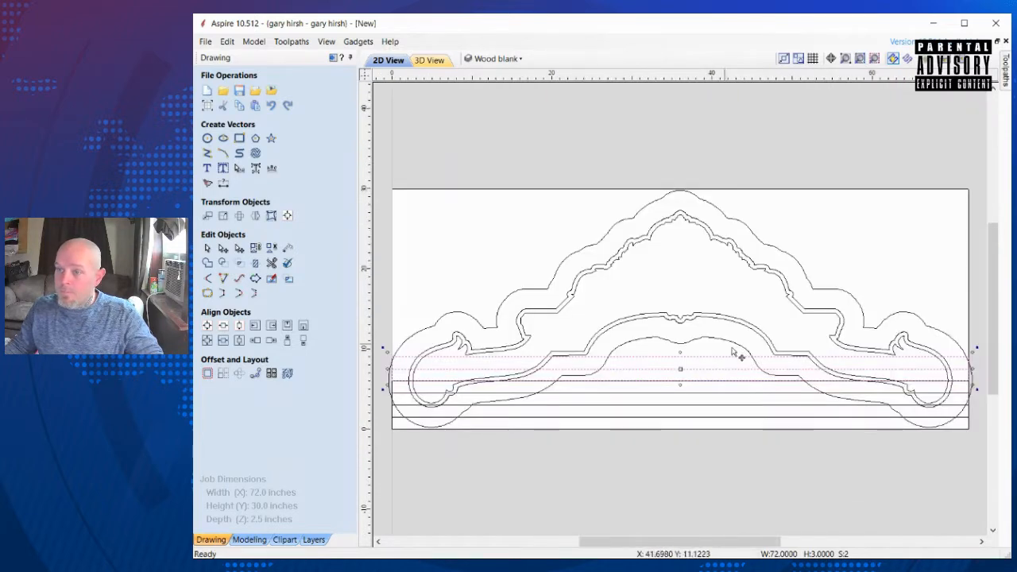
{"action": "left_click_drag", "start_coordinate": [683, 368], "coordinate": [679, 341]}
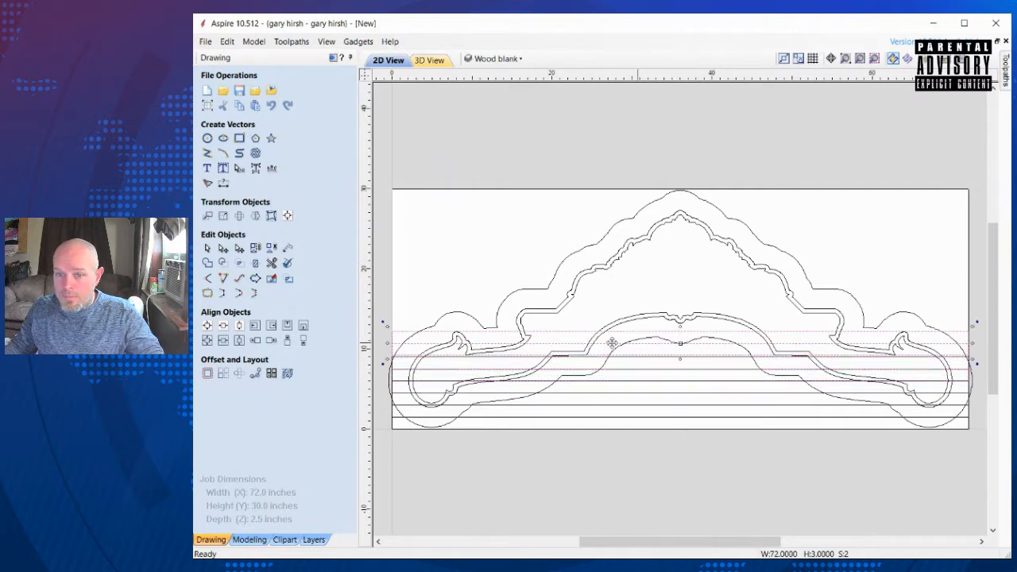
{"action": "scroll", "coordinate": [390, 358], "scroll_direction": "up", "scroll_amount": 3}
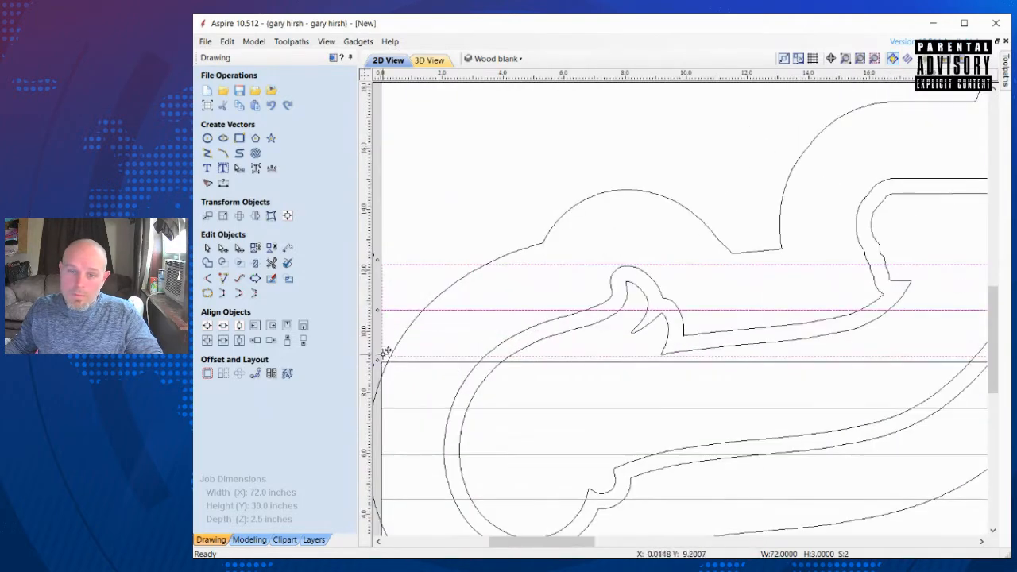
{"action": "left_click_drag", "start_coordinate": [385, 355], "coordinate": [381, 362]}
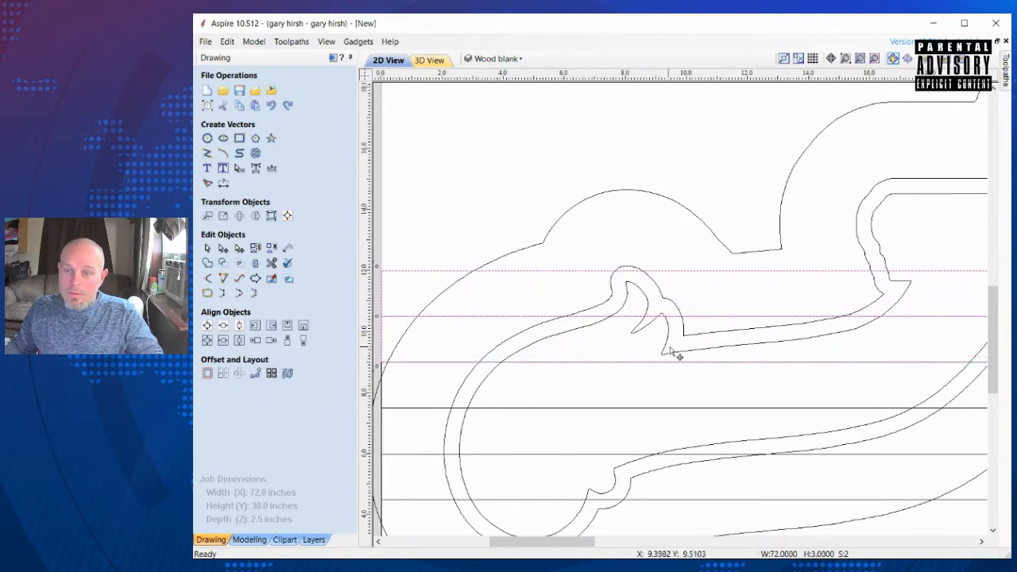
{"action": "scroll", "coordinate": [671, 356], "scroll_direction": "down", "scroll_amount": 5}
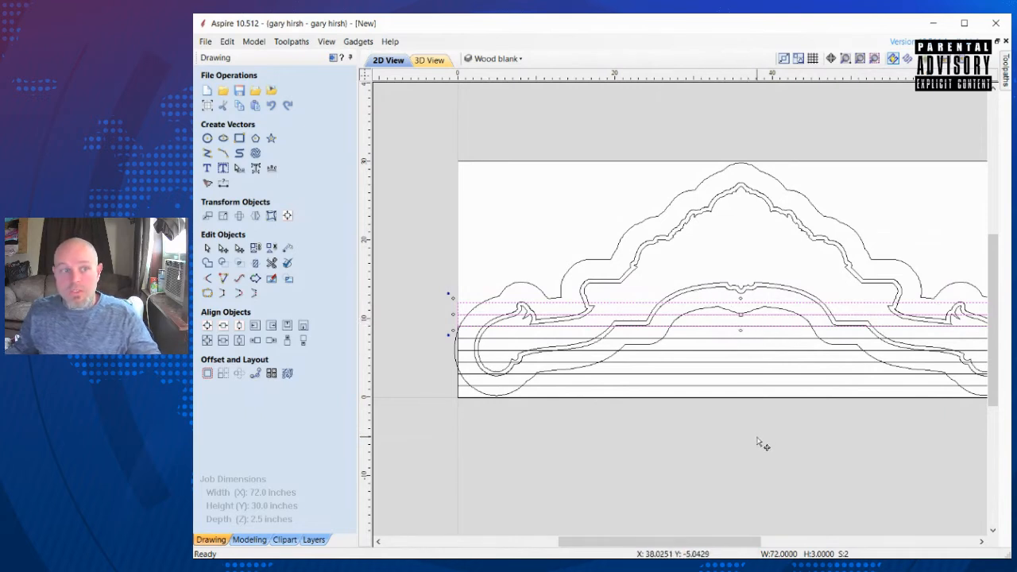
{"action": "left_click", "coordinate": [778, 475]}
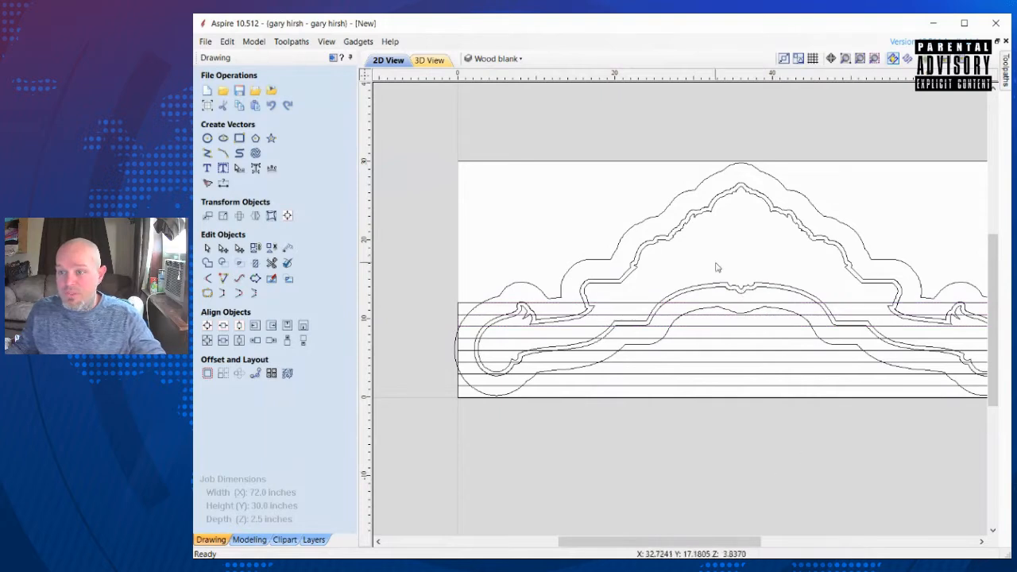
Step: Copy the uppermost pair of strips and snap the copy onto the stack as the fifth pair, flush with the job's left edge
{"action": "left_click", "coordinate": [737, 312]}
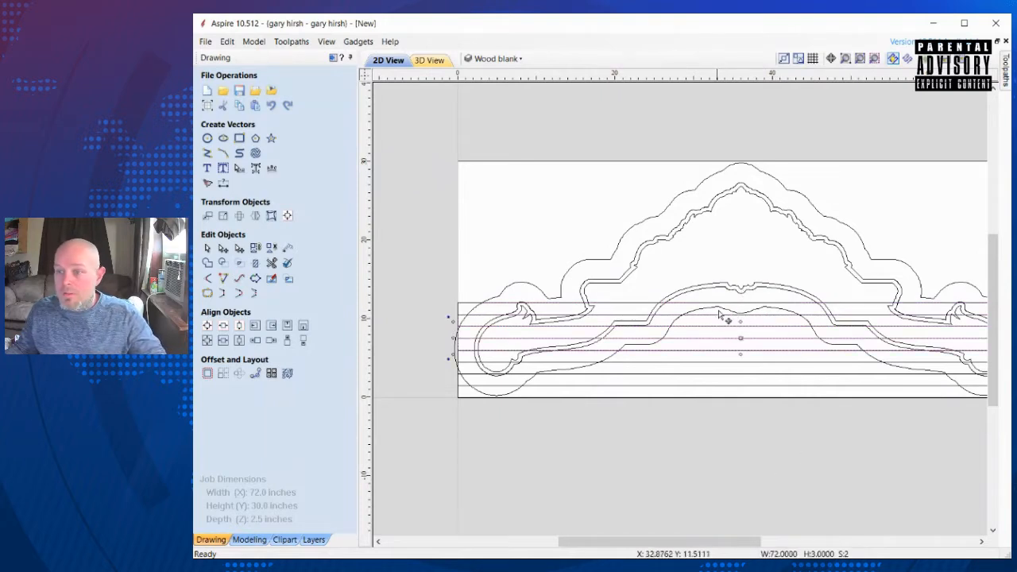
{"action": "left_click_drag", "start_coordinate": [741, 336], "coordinate": [738, 287]}
{"action": "scroll", "coordinate": [475, 310], "scroll_direction": "up", "scroll_amount": 3}
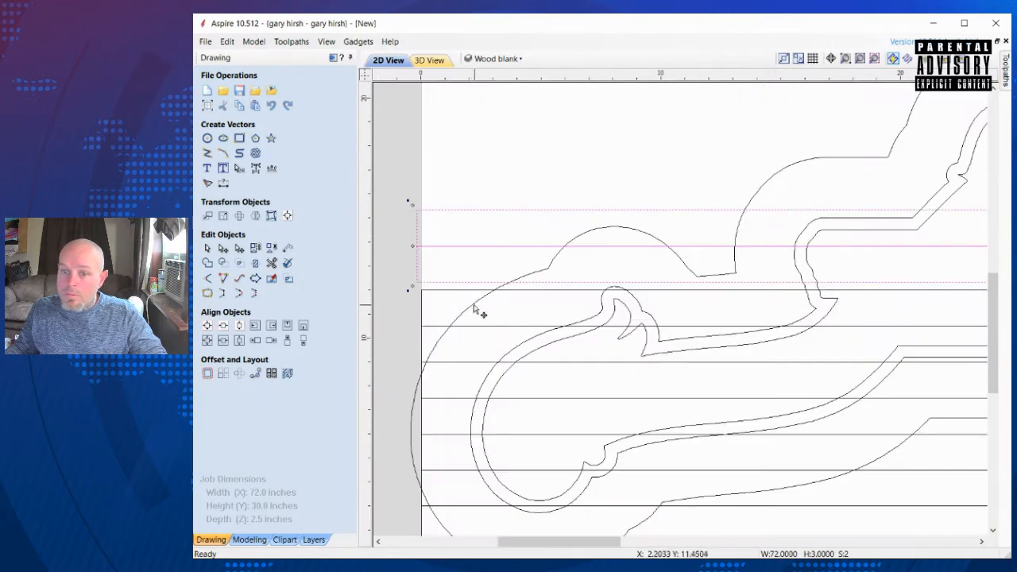
{"action": "left_click_drag", "start_coordinate": [422, 278], "coordinate": [424, 287]}
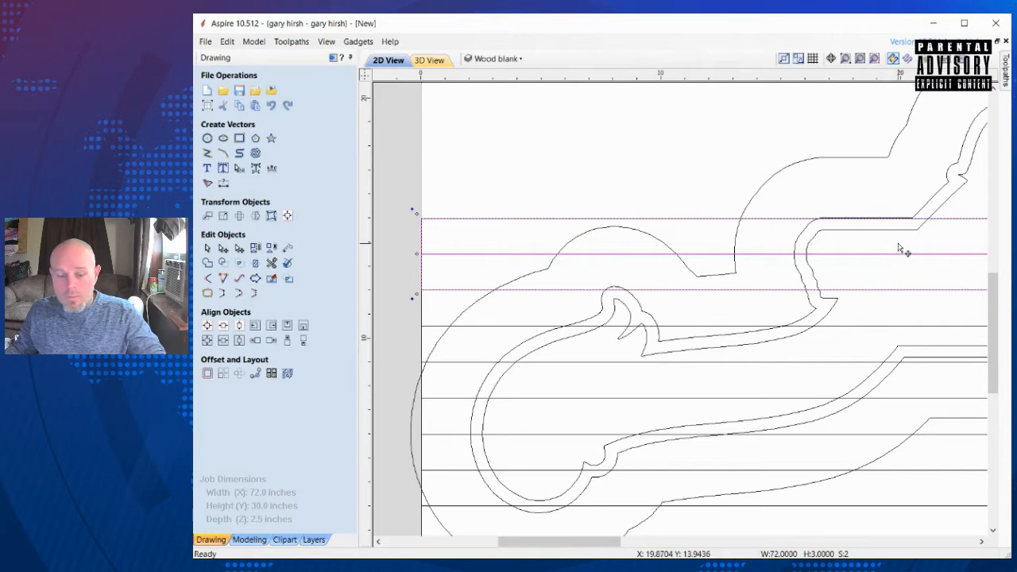
Step: Add a sixth pair of strips by copying the fifth and snapping it onto the stack's upper left corner
{"action": "scroll", "coordinate": [898, 244], "scroll_direction": "down", "scroll_amount": 4}
{"action": "left_click", "coordinate": [860, 59]}
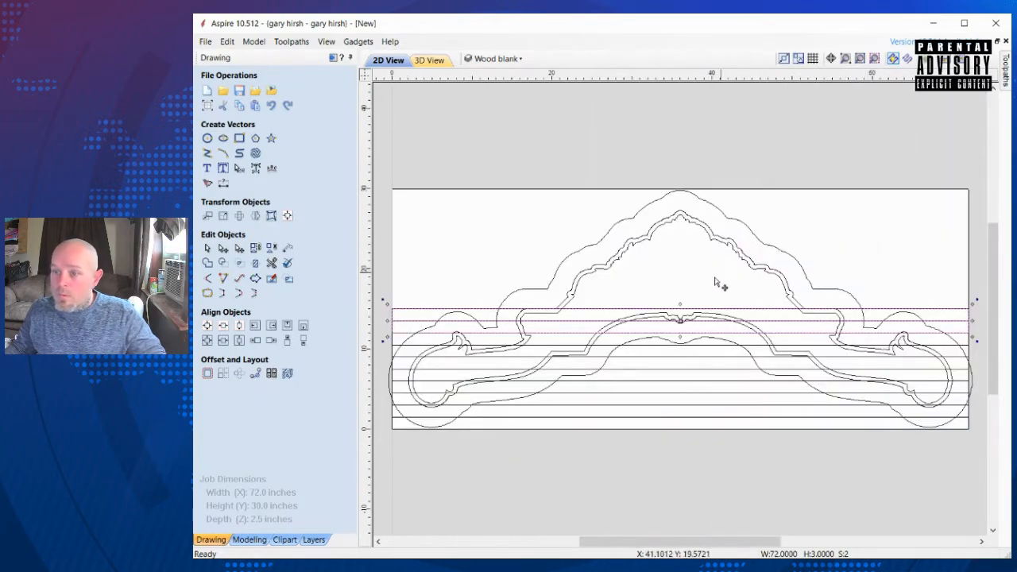
{"action": "left_click_drag", "start_coordinate": [680, 321], "coordinate": [679, 296]}
{"action": "scroll", "coordinate": [415, 300], "scroll_direction": "up", "scroll_amount": 5}
{"action": "left_click_drag", "start_coordinate": [415, 304], "coordinate": [413, 308]}
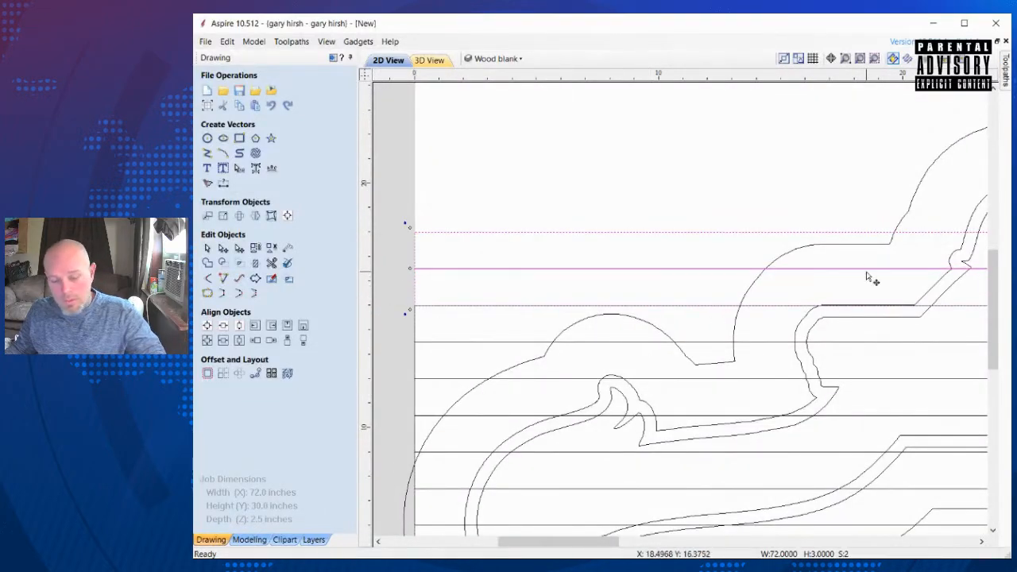
Step: Copy the sixth pair of strips, snap it on top of the stack as the seventh pair and clear the selection
{"action": "scroll", "coordinate": [921, 263], "scroll_direction": "down", "scroll_amount": 5}
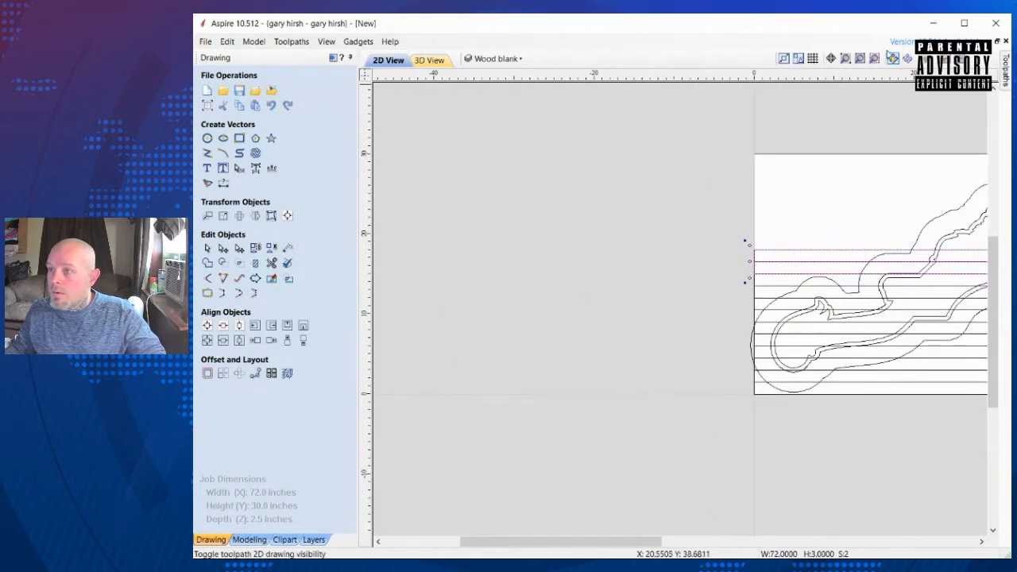
{"action": "left_click", "coordinate": [860, 60]}
{"action": "left_click_drag", "start_coordinate": [682, 293], "coordinate": [681, 272]}
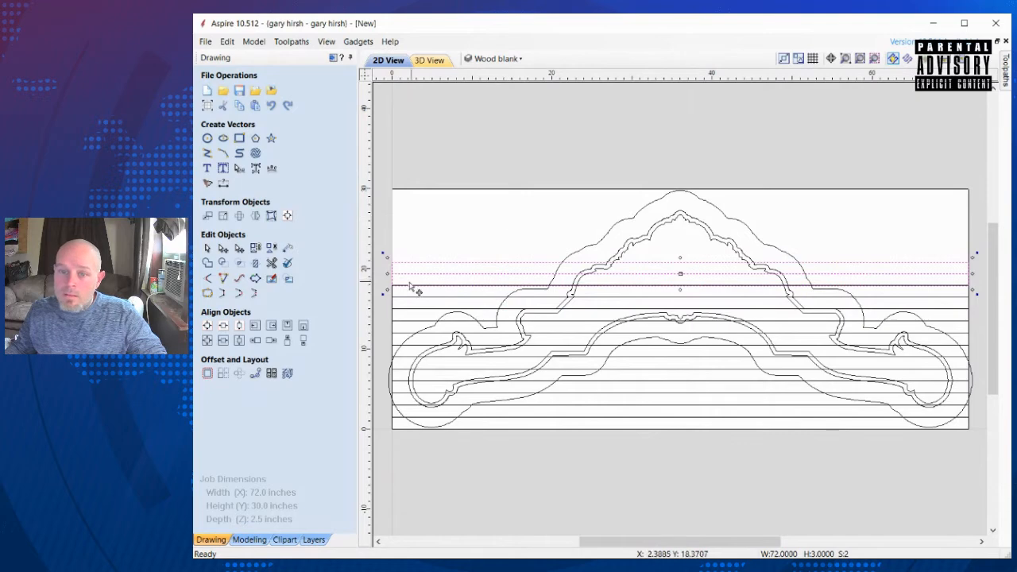
{"action": "scroll", "coordinate": [414, 290], "scroll_direction": "up", "scroll_amount": 6}
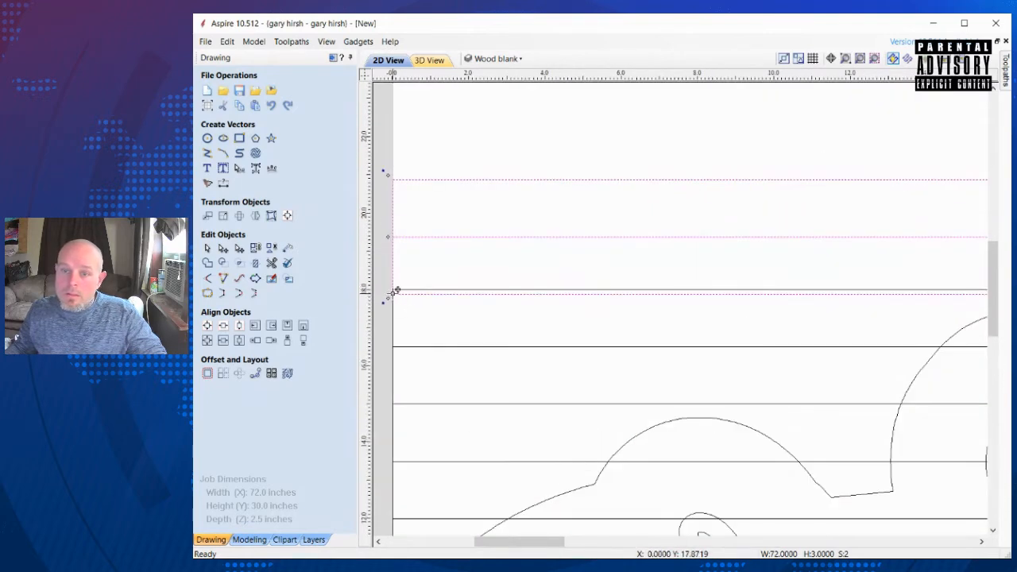
{"action": "scroll", "coordinate": [616, 258], "scroll_direction": "down", "scroll_amount": 8}
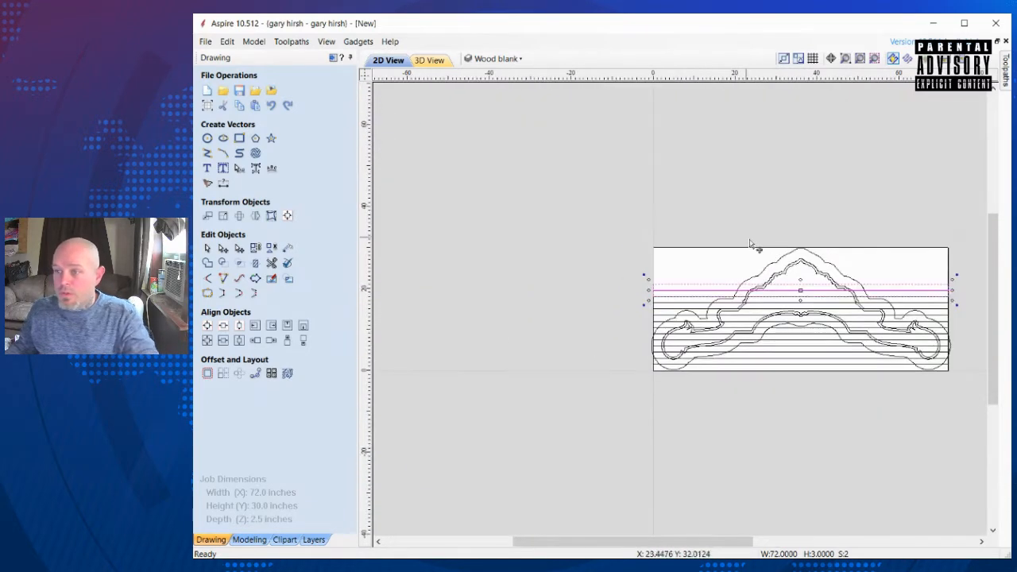
{"action": "left_click", "coordinate": [667, 221]}
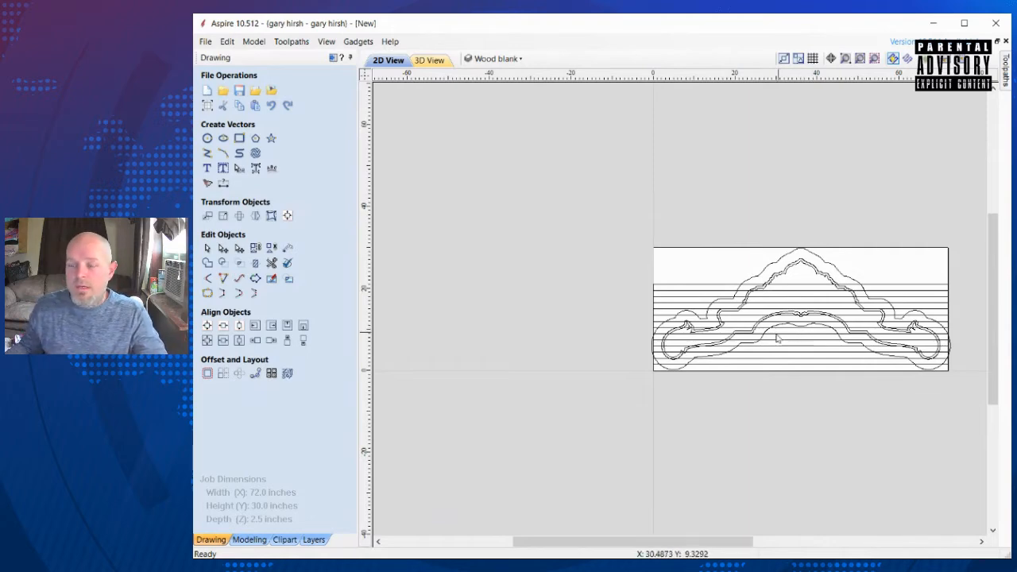
Step: Draw a vertical line about 3.75 inches long down from the outer outline's lower left corner and trim its overhang below the job
{"action": "scroll", "coordinate": [778, 366], "scroll_direction": "up", "scroll_amount": 4}
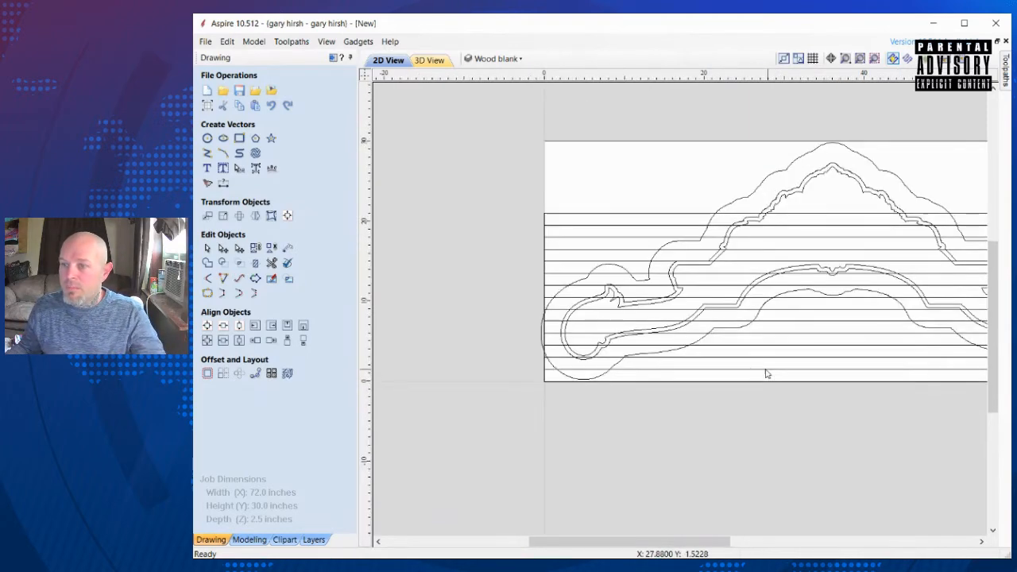
{"action": "scroll", "coordinate": [748, 373], "scroll_direction": "up", "scroll_amount": 2}
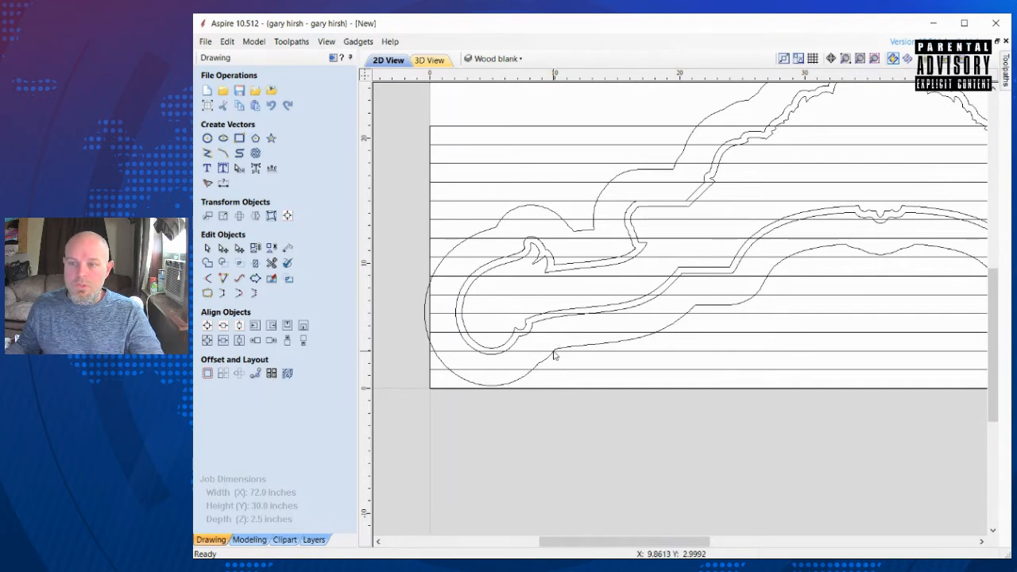
{"action": "scroll", "coordinate": [555, 355], "scroll_direction": "up", "scroll_amount": 5}
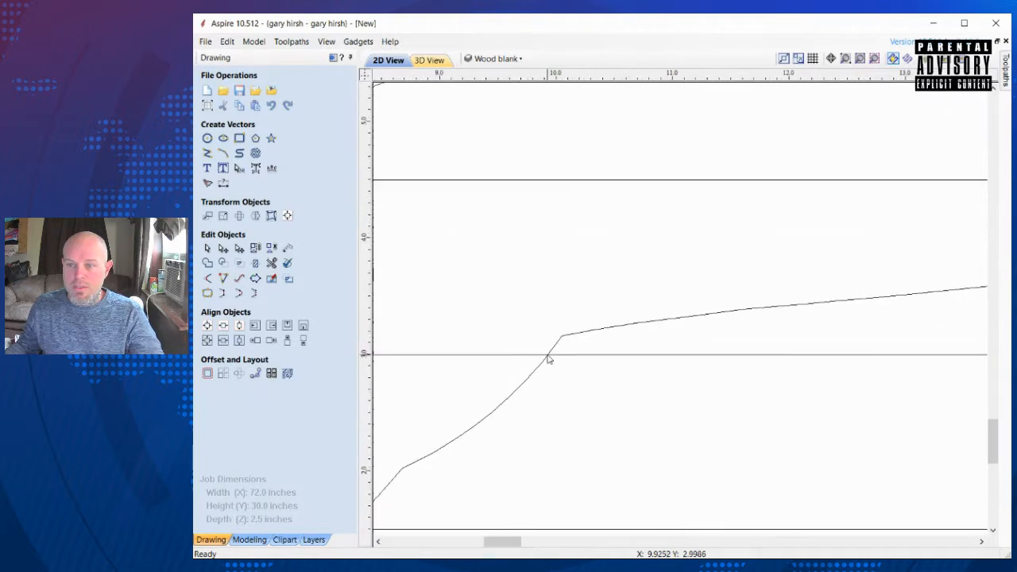
{"action": "left_click", "coordinate": [207, 153]}
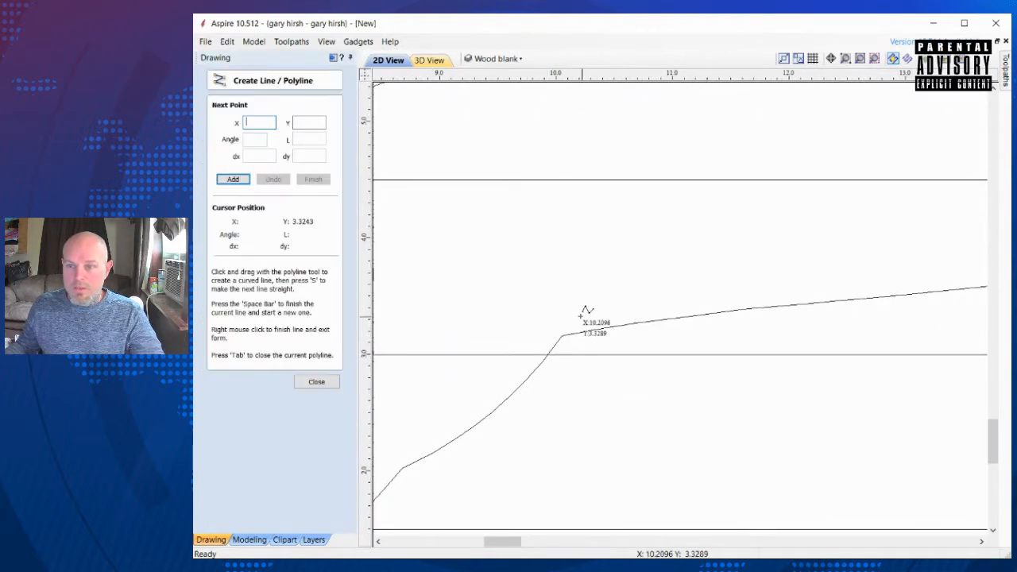
{"action": "left_click", "coordinate": [553, 350]}
{"action": "scroll", "coordinate": [551, 488], "scroll_direction": "down", "scroll_amount": 3}
{"action": "scroll", "coordinate": [551, 487], "scroll_direction": "down", "scroll_amount": 3}
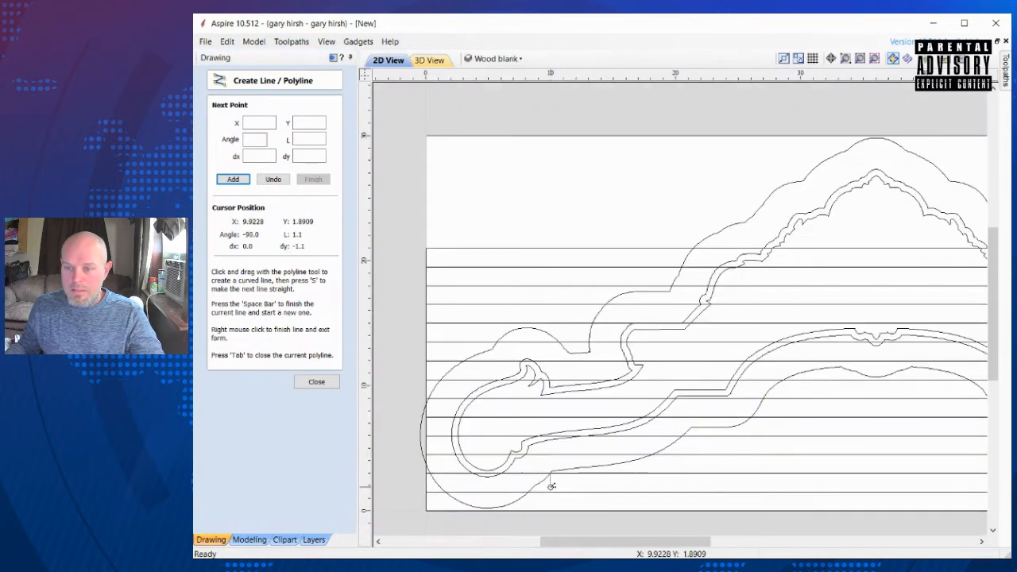
{"action": "right_click", "coordinate": [549, 519]}
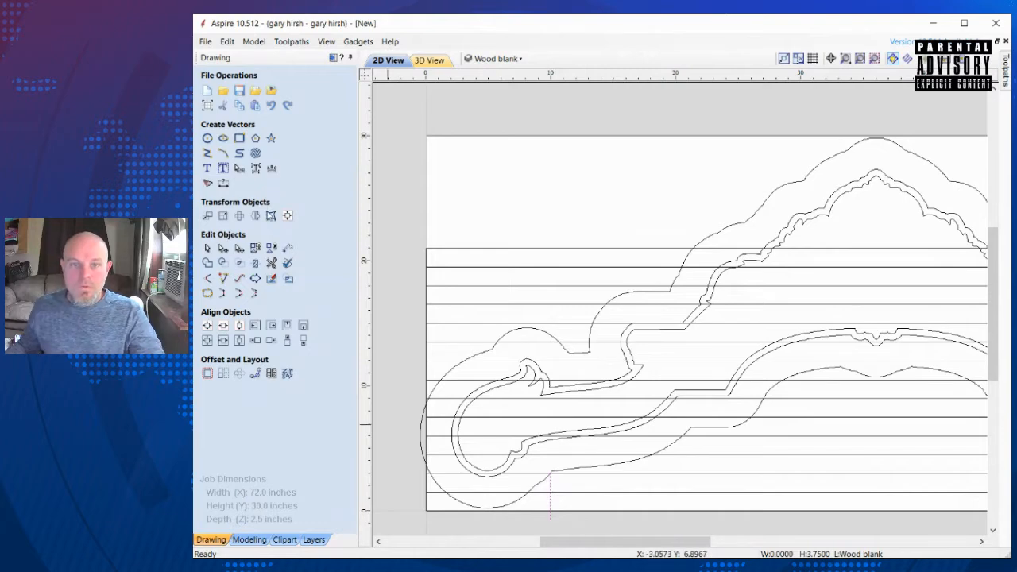
{"action": "left_click", "coordinate": [271, 262]}
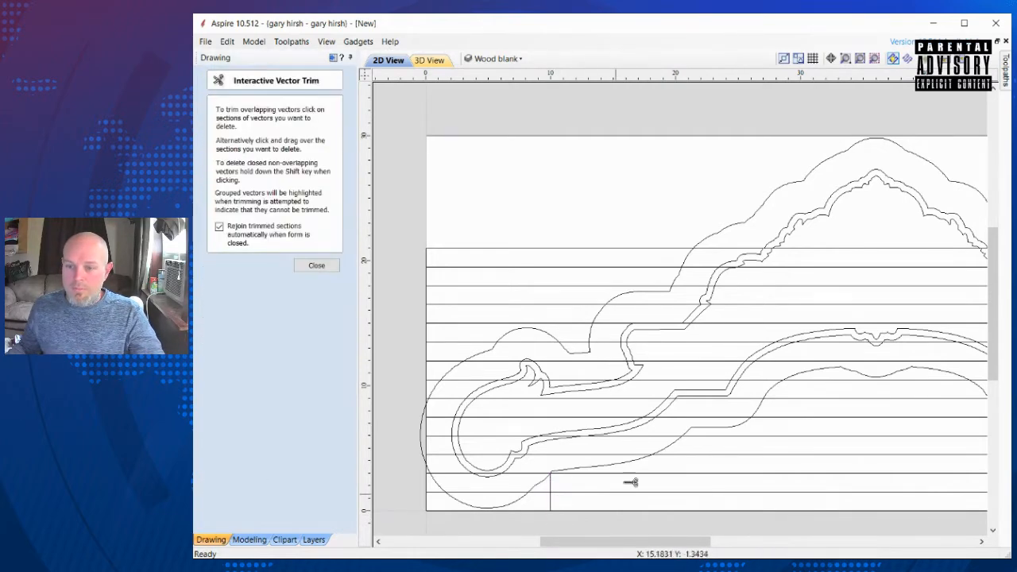
Step: Draw a matching vertical line about 4.75 inches long at the outer outline's lower right corner and trim its overhang below the job
{"action": "scroll", "coordinate": [640, 437], "scroll_direction": "down", "scroll_amount": 4}
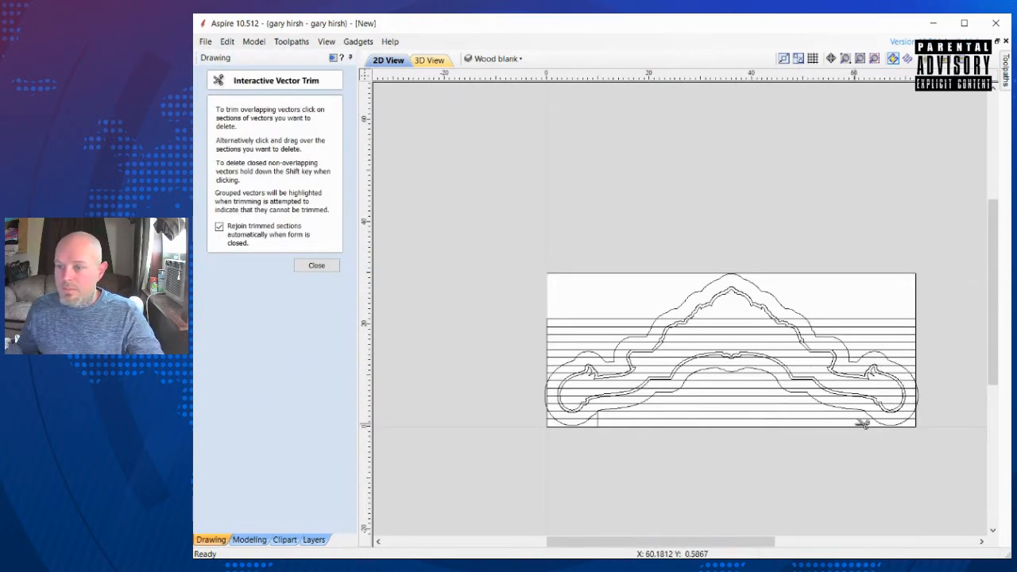
{"action": "scroll", "coordinate": [866, 425], "scroll_direction": "up", "scroll_amount": 4}
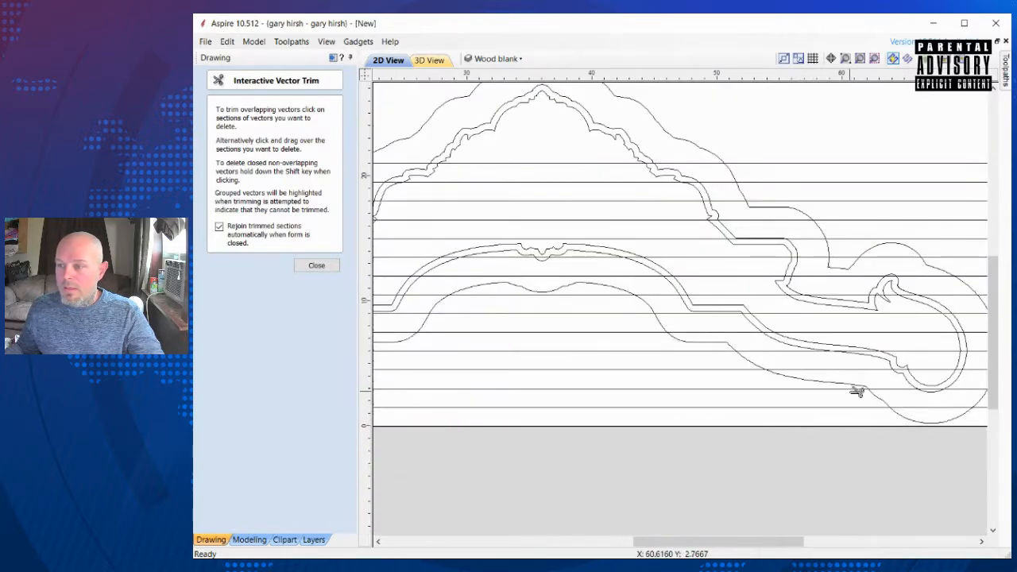
{"action": "key", "text": "Escape"}
{"action": "left_click", "coordinate": [208, 152]}
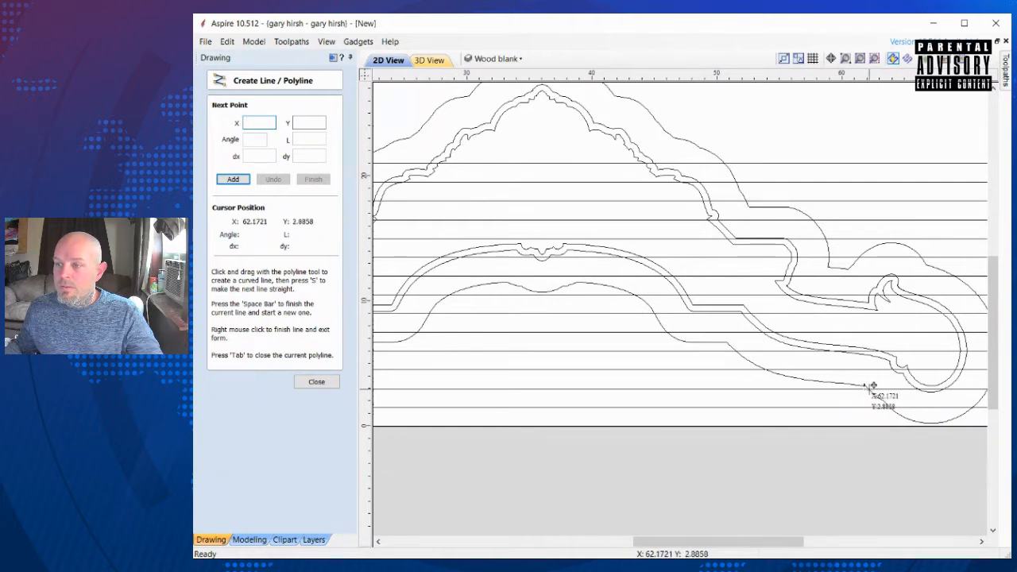
{"action": "left_click", "coordinate": [868, 388]}
{"action": "right_click", "coordinate": [867, 452]}
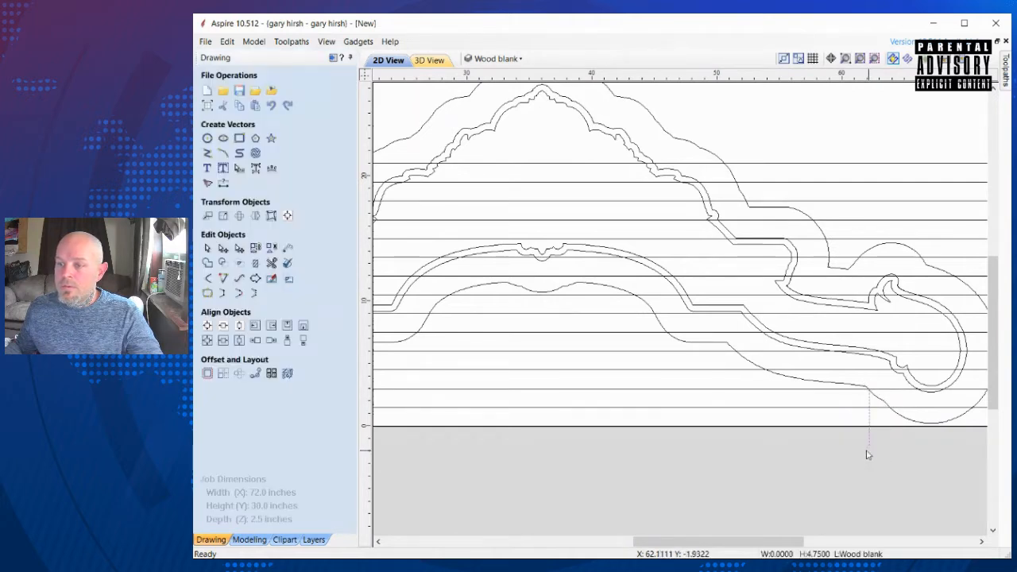
{"action": "left_click", "coordinate": [271, 262]}
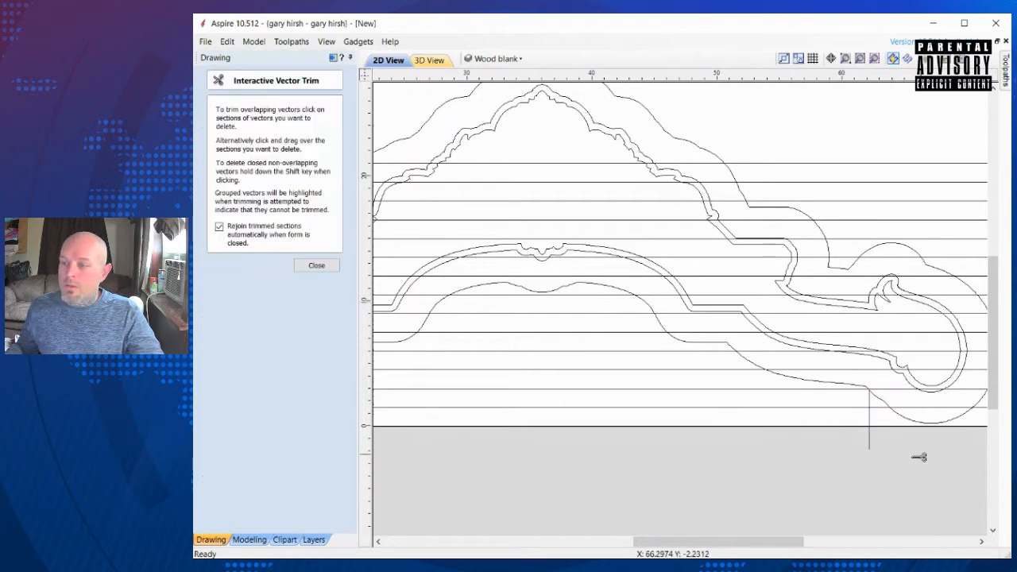
{"action": "left_click", "coordinate": [869, 441]}
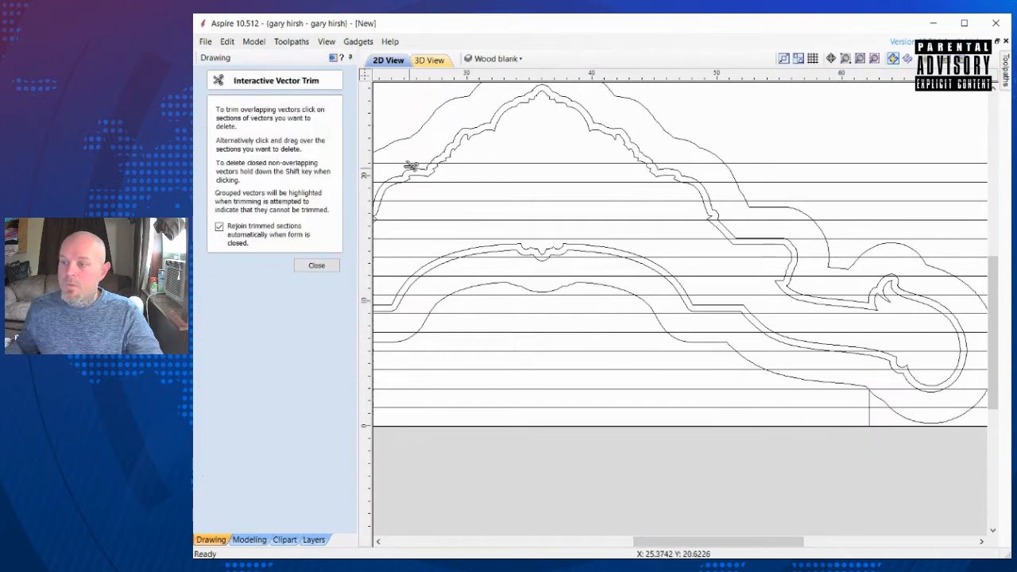
Step: Trim the lines of the two lowest strips between the two vertical lines, including their edge along the job's bottom
{"action": "scroll", "coordinate": [565, 340], "scroll_direction": "down", "scroll_amount": 3}
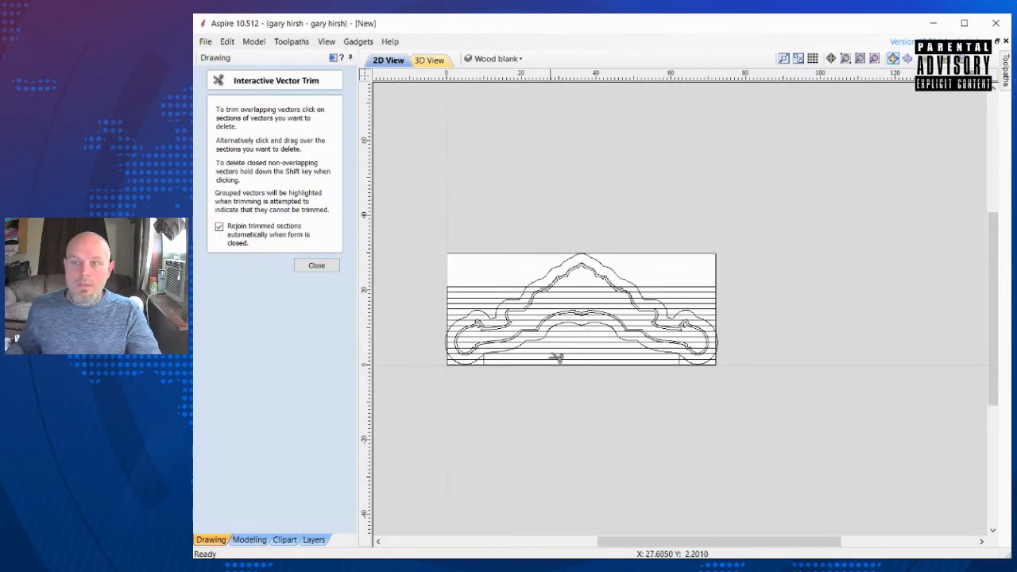
{"action": "scroll", "coordinate": [588, 385], "scroll_direction": "up", "scroll_amount": 2}
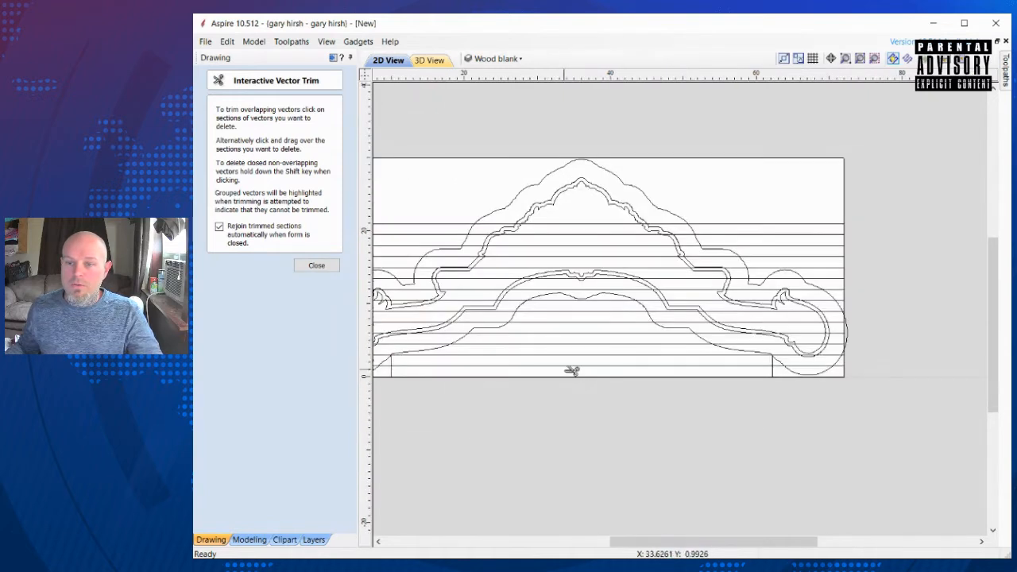
{"action": "left_click", "coordinate": [572, 365]}
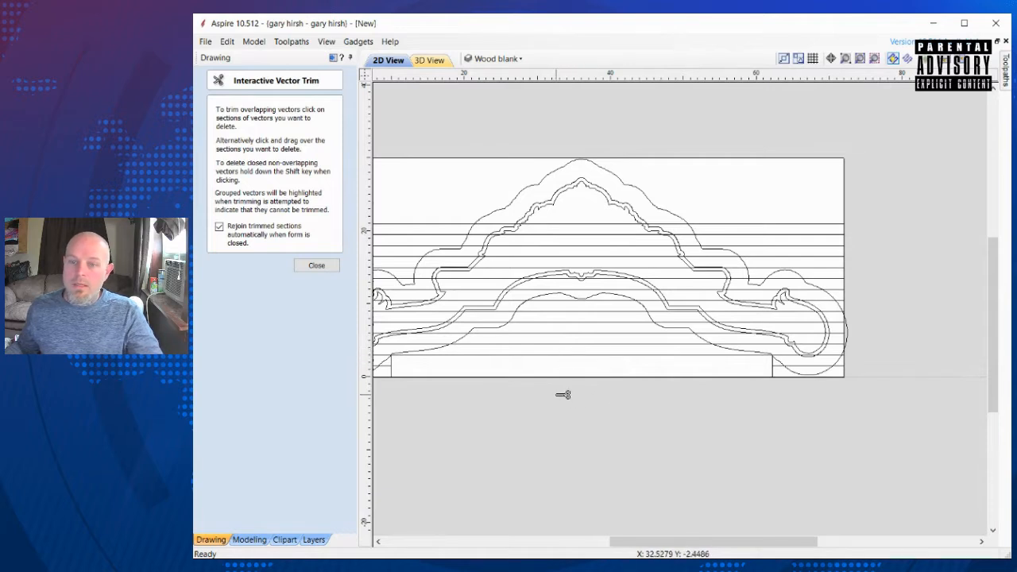
{"action": "key", "text": "Escape"}
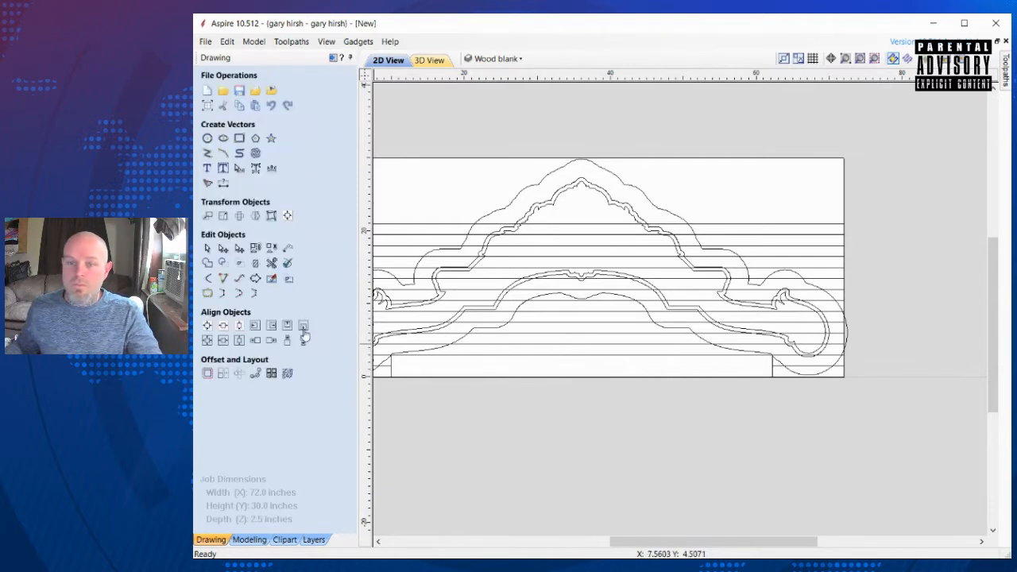
{"action": "left_click", "coordinate": [272, 264]}
{"action": "left_click", "coordinate": [616, 378]}
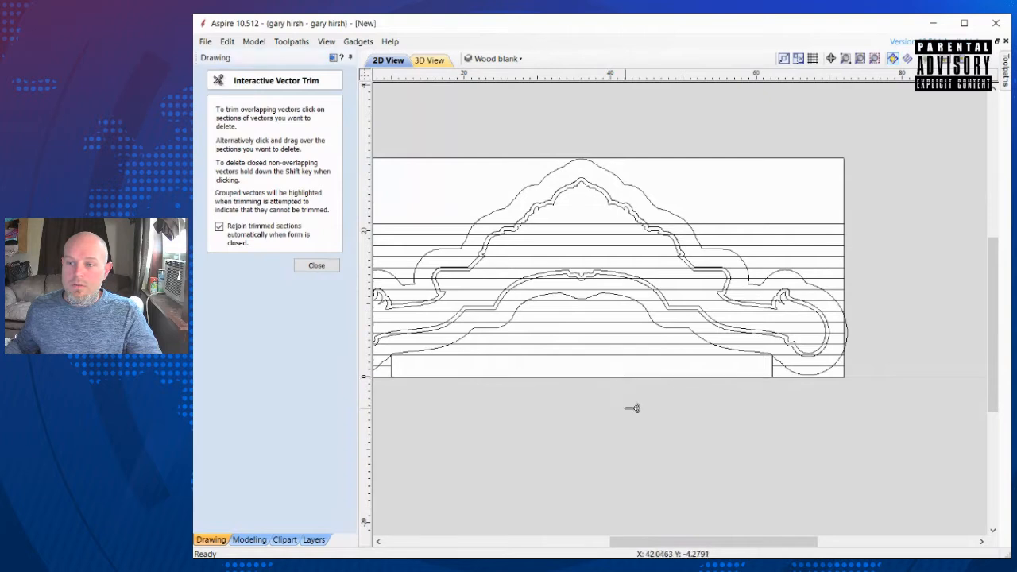
{"action": "key", "text": "Escape"}
Step: Trim the parts of the outer offset outline that overhang the job's right and left edges
{"action": "scroll", "coordinate": [624, 402], "scroll_direction": "down", "scroll_amount": 1}
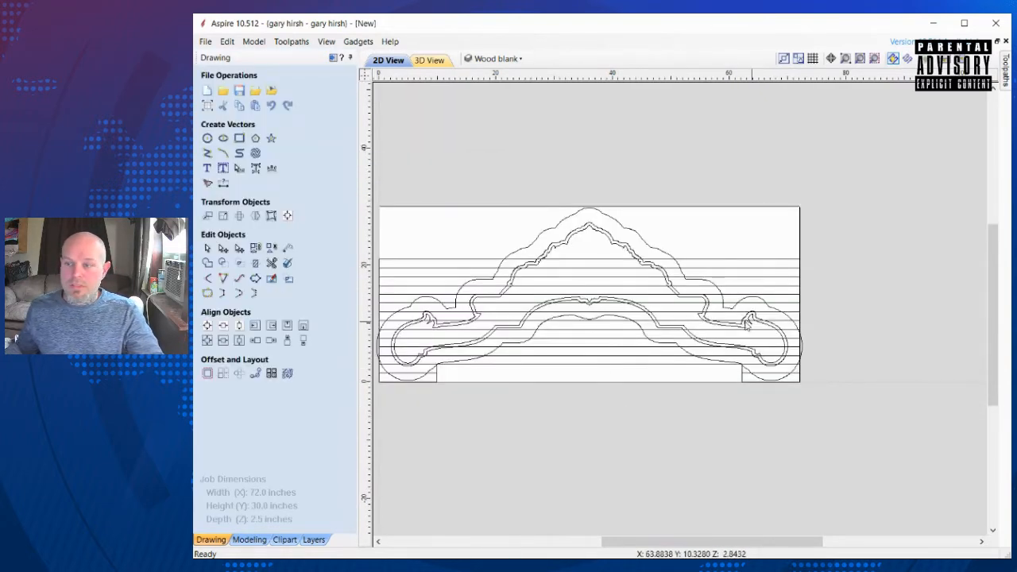
{"action": "left_click", "coordinate": [271, 262]}
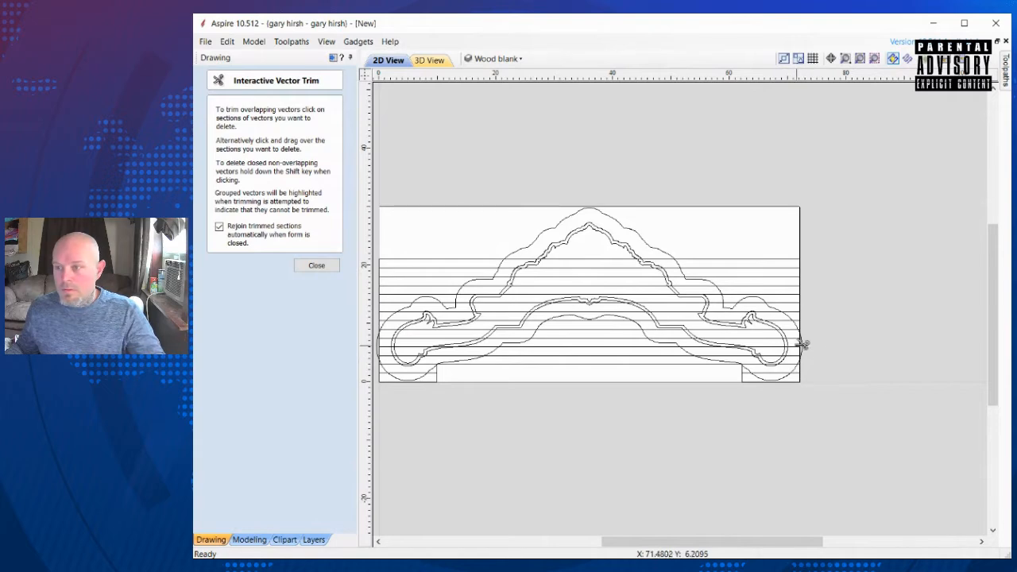
{"action": "scroll", "coordinate": [802, 344], "scroll_direction": "up", "scroll_amount": 3}
{"action": "scroll", "coordinate": [822, 359], "scroll_direction": "down", "scroll_amount": 3}
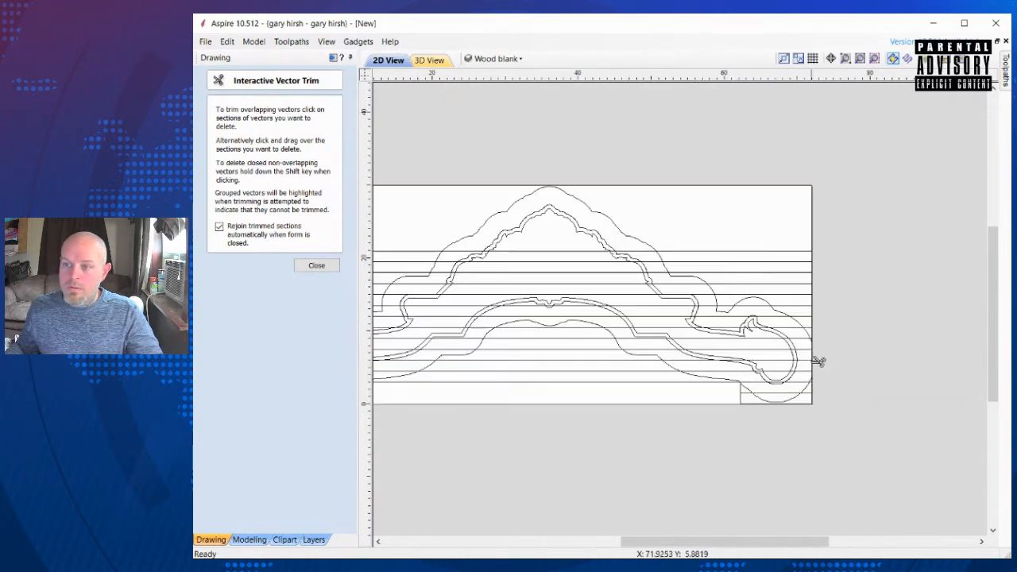
{"action": "scroll", "coordinate": [818, 361], "scroll_direction": "down", "scroll_amount": 2}
{"action": "scroll", "coordinate": [570, 339], "scroll_direction": "up", "scroll_amount": 5}
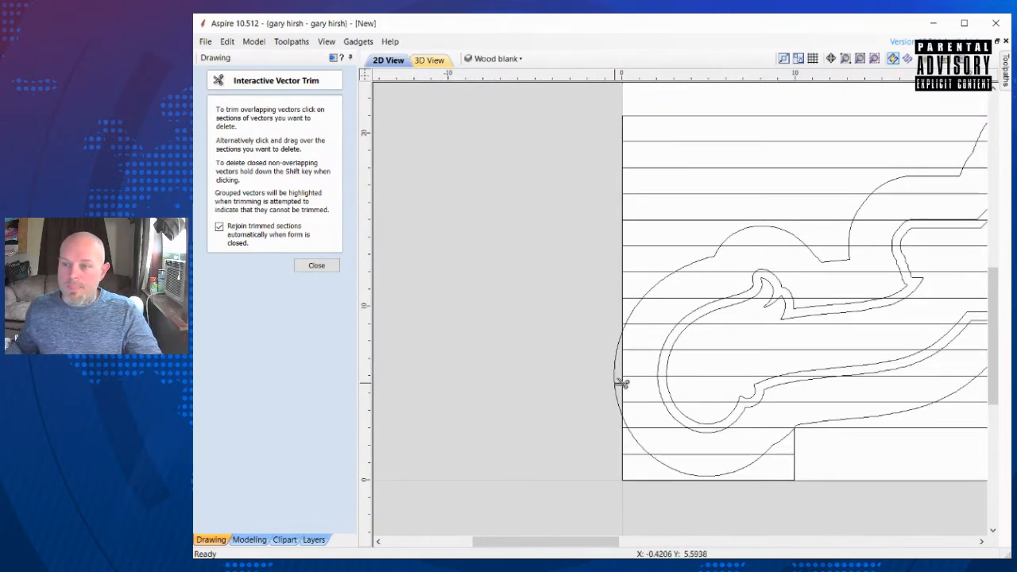
{"action": "scroll", "coordinate": [674, 371], "scroll_direction": "down", "scroll_amount": 4}
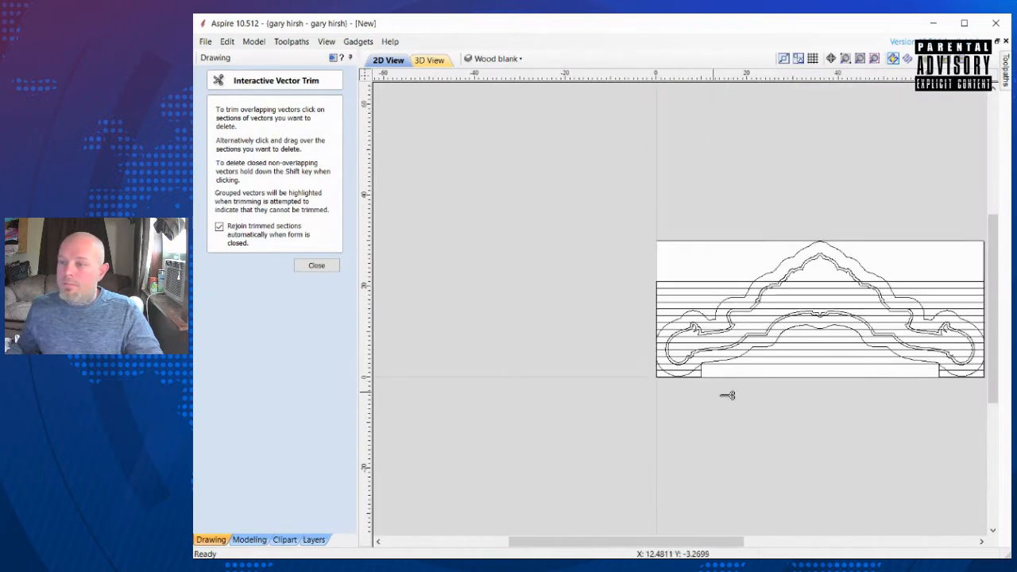
{"action": "key", "text": "Escape"}
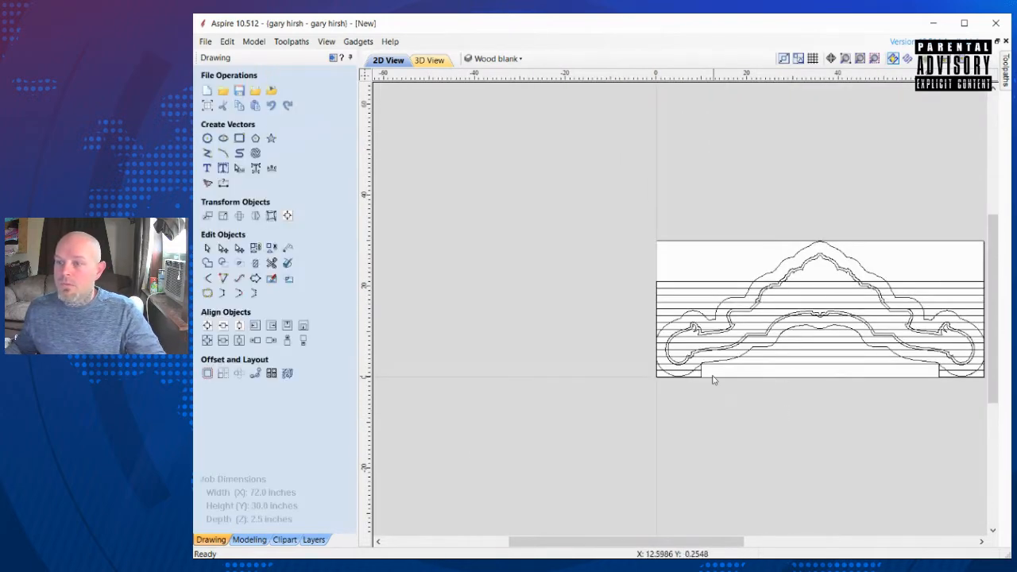
{"action": "scroll", "coordinate": [741, 344], "scroll_direction": "up", "scroll_amount": 4}
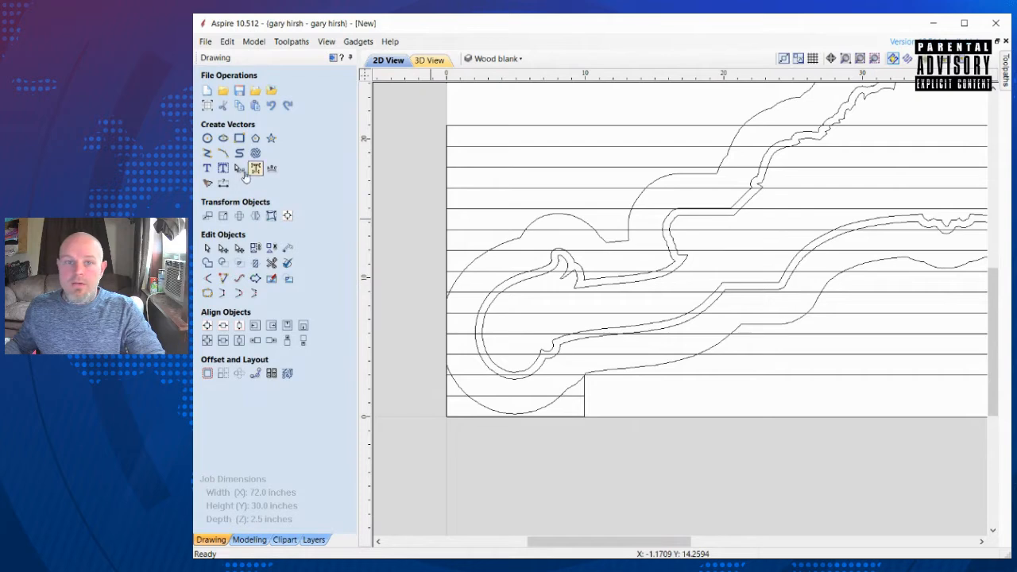
Step: Draw a vertical line down from the outer outline at X about 20.4 inches and trim its overhang below the third strip from the bottom
{"action": "left_click", "coordinate": [207, 153]}
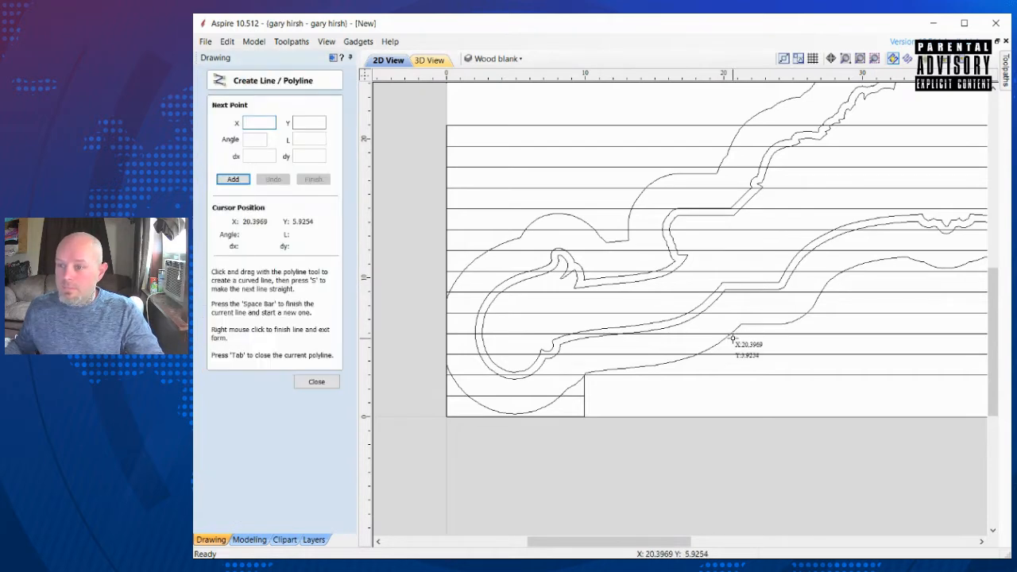
{"action": "left_click", "coordinate": [731, 334]}
{"action": "left_click", "coordinate": [730, 397]}
{"action": "right_click", "coordinate": [730, 397]}
{"action": "left_click", "coordinate": [272, 265]}
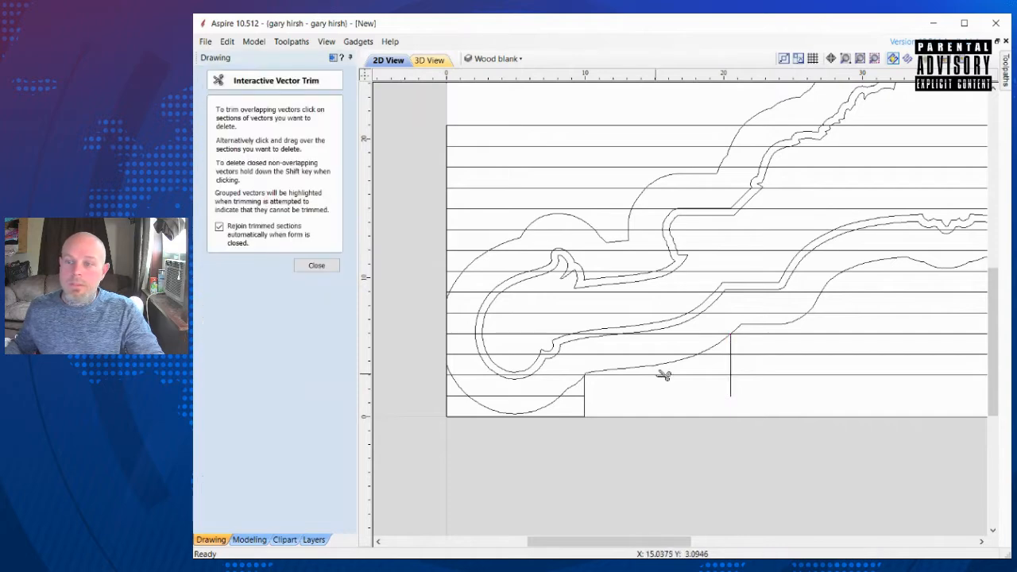
{"action": "left_click", "coordinate": [730, 389]}
{"action": "scroll", "coordinate": [632, 350], "scroll_direction": "down", "scroll_amount": 2}
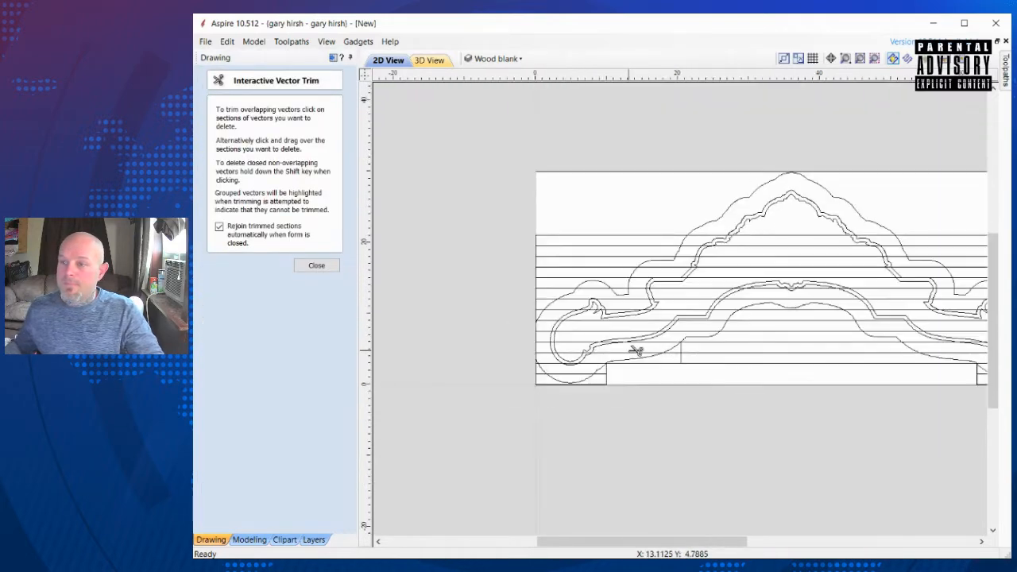
{"action": "scroll", "coordinate": [760, 353], "scroll_direction": "down", "scroll_amount": 2}
{"action": "scroll", "coordinate": [885, 368], "scroll_direction": "up", "scroll_amount": 1}
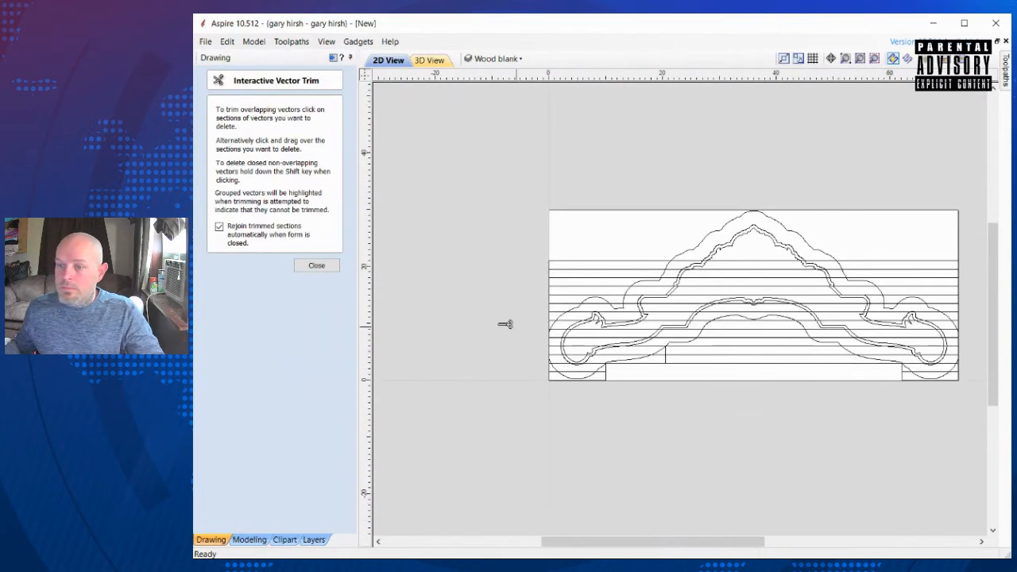
{"action": "left_click", "coordinate": [316, 266]}
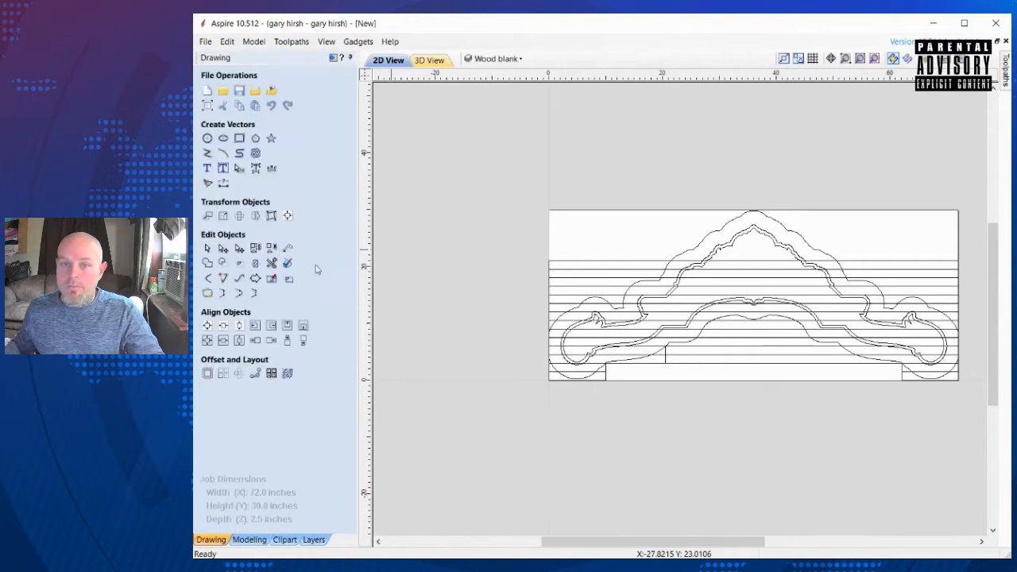
Step: Draw a matching vertical line about 5.5 inches long down from the outer outline at X about 51.5 inches and trim its overhang
{"action": "left_click", "coordinate": [207, 153]}
{"action": "scroll", "coordinate": [847, 348], "scroll_direction": "up", "scroll_amount": 1}
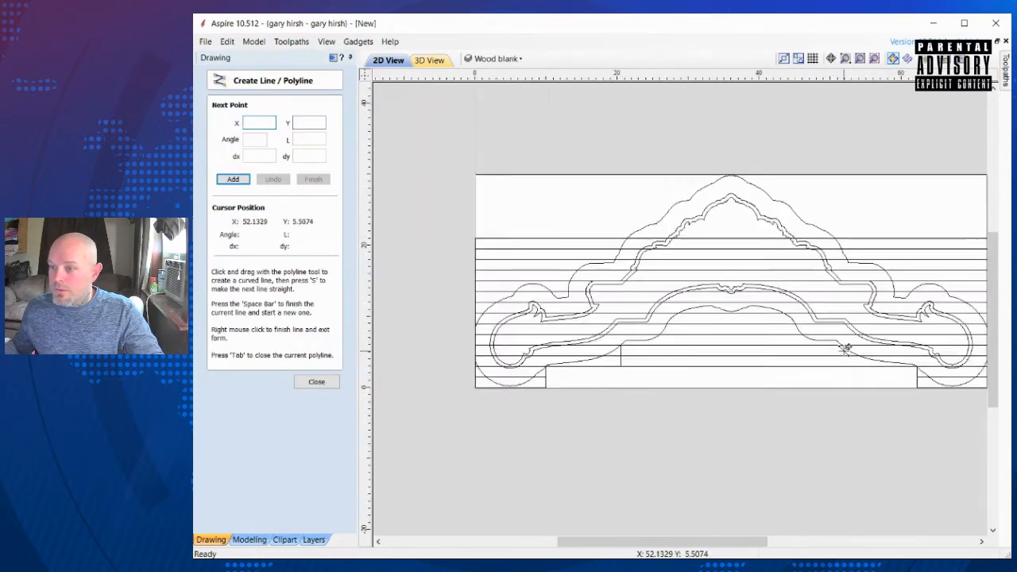
{"action": "scroll", "coordinate": [846, 348], "scroll_direction": "up", "scroll_amount": 2}
{"action": "left_click", "coordinate": [839, 340]}
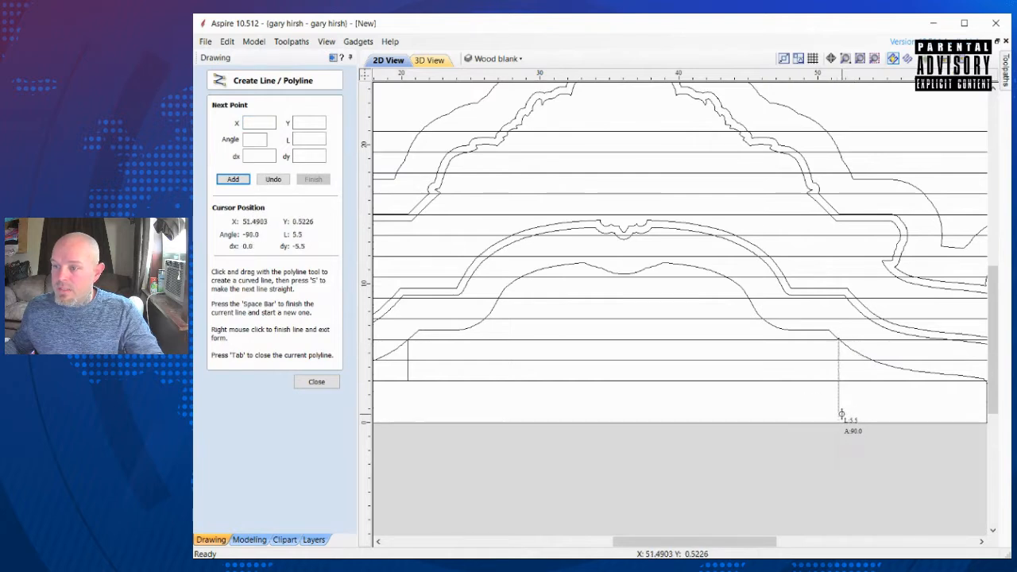
{"action": "right_click", "coordinate": [841, 414]}
{"action": "left_click", "coordinate": [272, 262]}
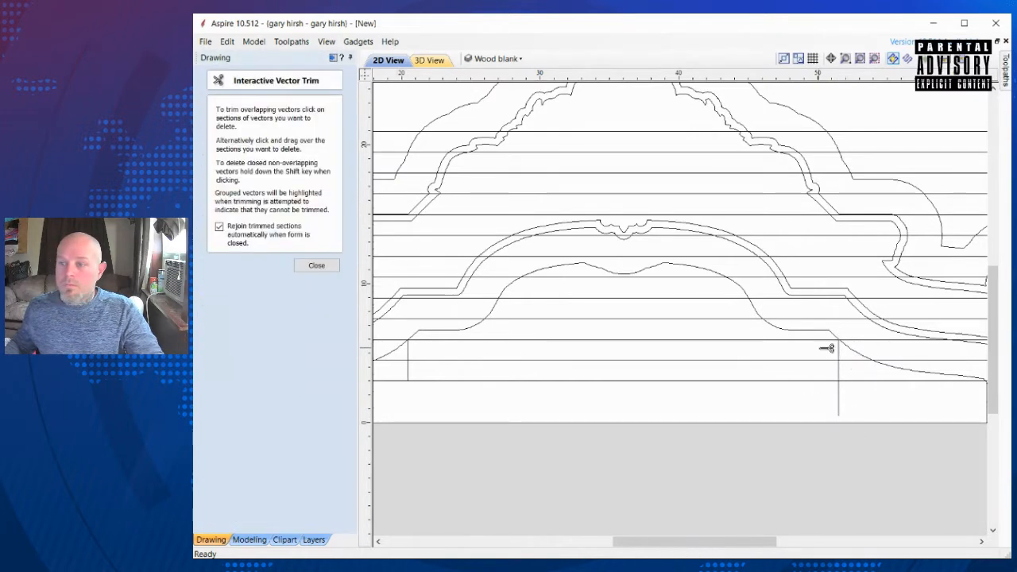
{"action": "left_click", "coordinate": [840, 408]}
Step: Trim the lower edge lines of the third and fourth strips from the bottom between the two new vertical lines
{"action": "left_click", "coordinate": [608, 381]}
{"action": "left_click", "coordinate": [610, 360]}
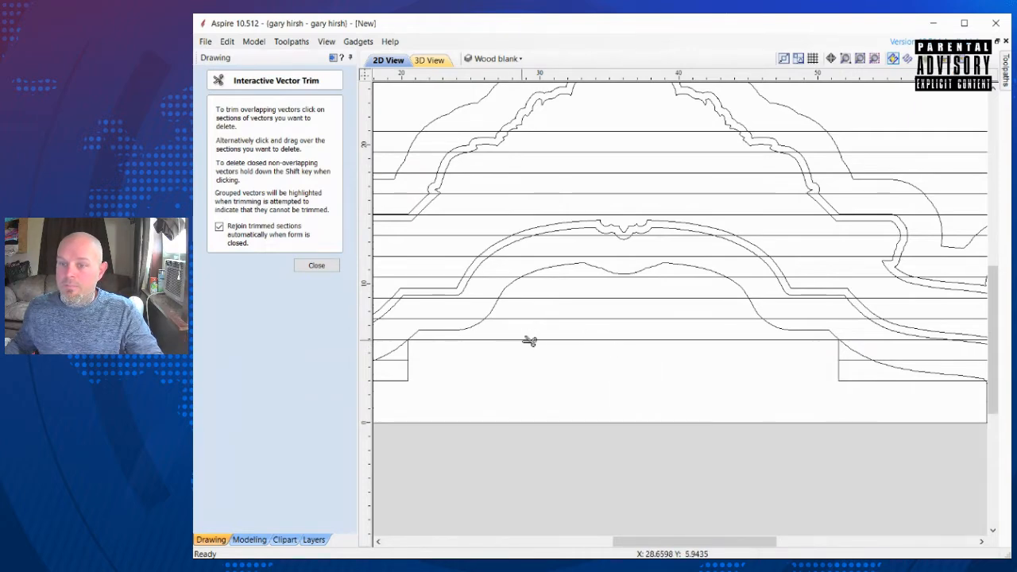
{"action": "scroll", "coordinate": [561, 365], "scroll_direction": "down", "scroll_amount": 3}
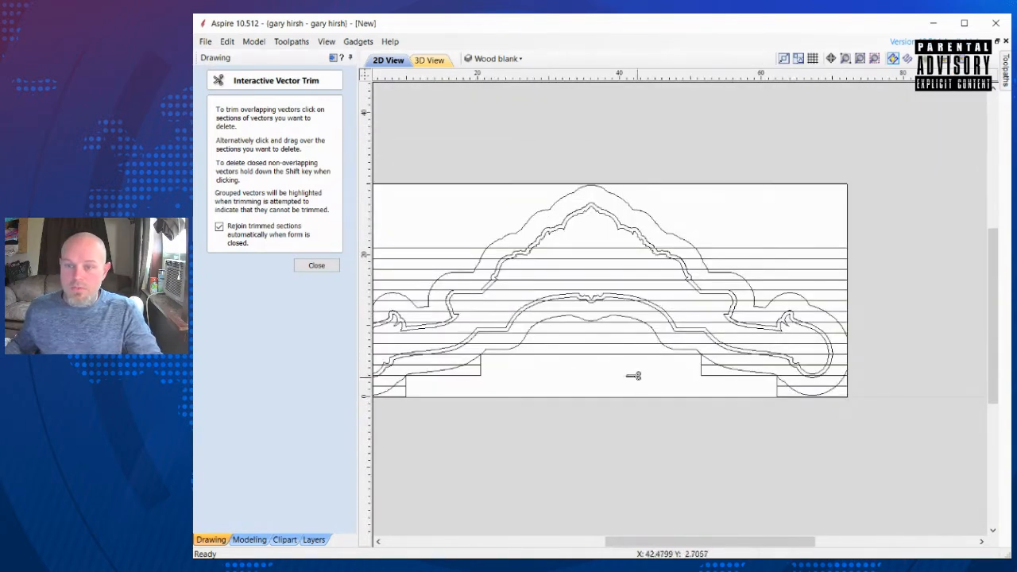
{"action": "scroll", "coordinate": [650, 378], "scroll_direction": "down", "scroll_amount": 1}
{"action": "scroll", "coordinate": [563, 379], "scroll_direction": "up", "scroll_amount": 1}
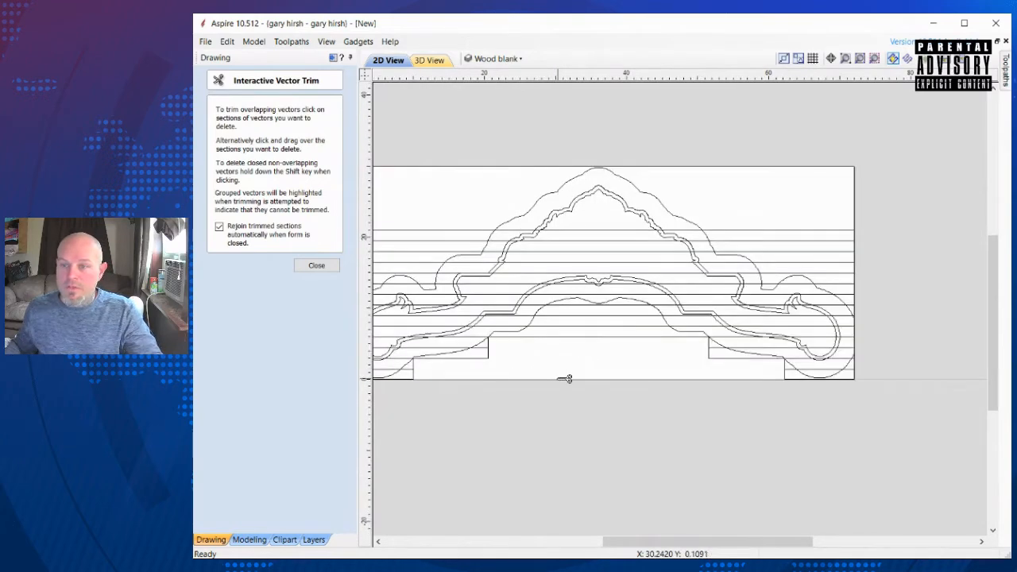
{"action": "key", "text": "Escape"}
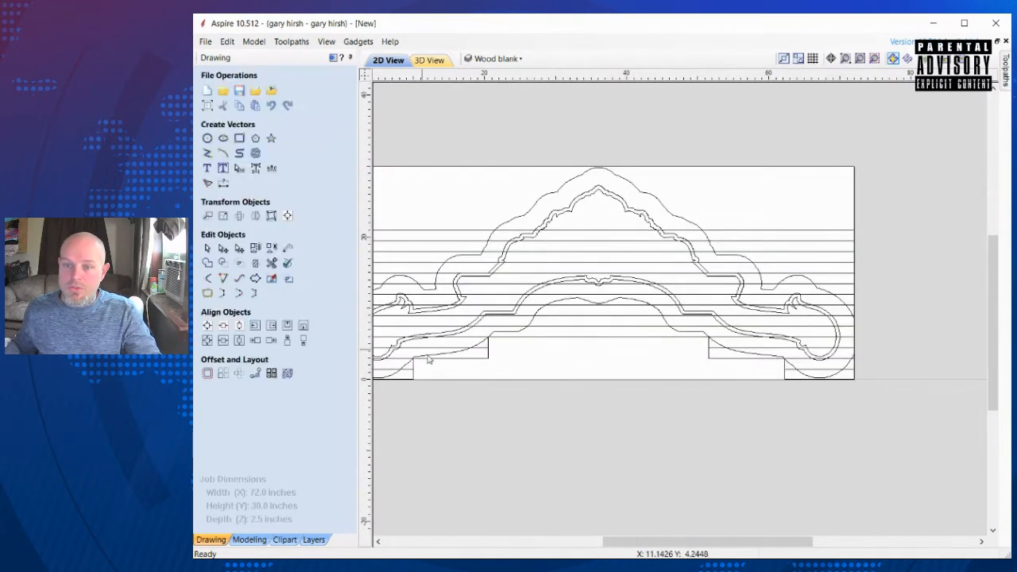
Step: Draw a vertical line about 6 inches long down from the outer outline at X about 27 inches and trim its overhang below the fifth strip
{"action": "left_click", "coordinate": [206, 153]}
{"action": "scroll", "coordinate": [560, 360], "scroll_direction": "up", "scroll_amount": 2}
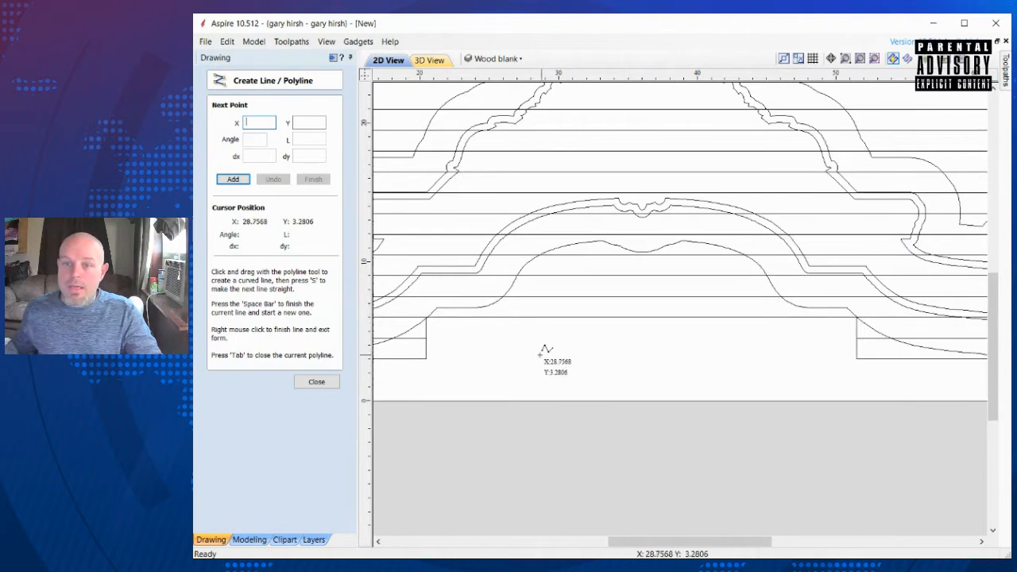
{"action": "left_click", "coordinate": [516, 274]}
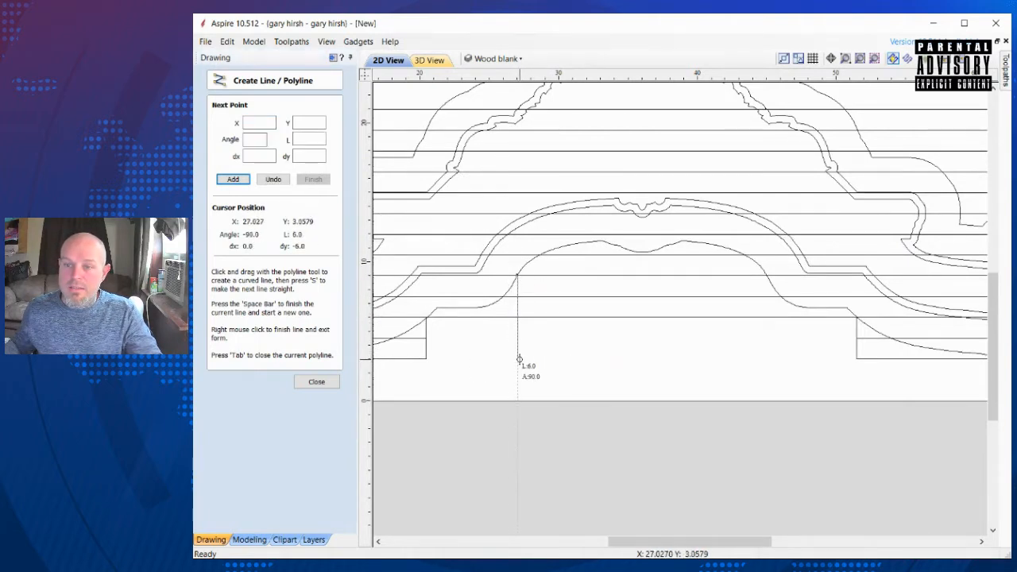
{"action": "right_click", "coordinate": [518, 360]}
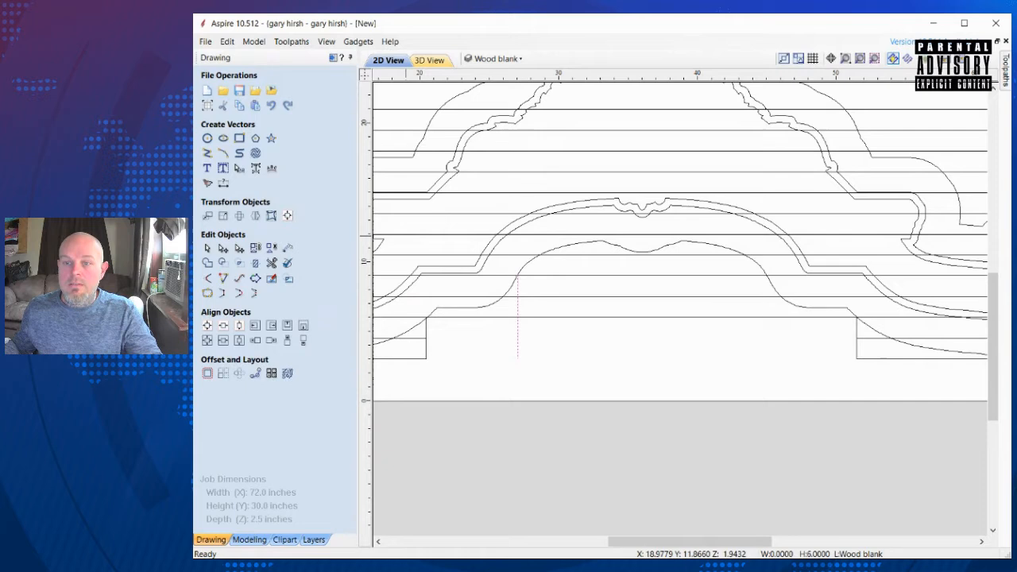
{"action": "left_click", "coordinate": [271, 263]}
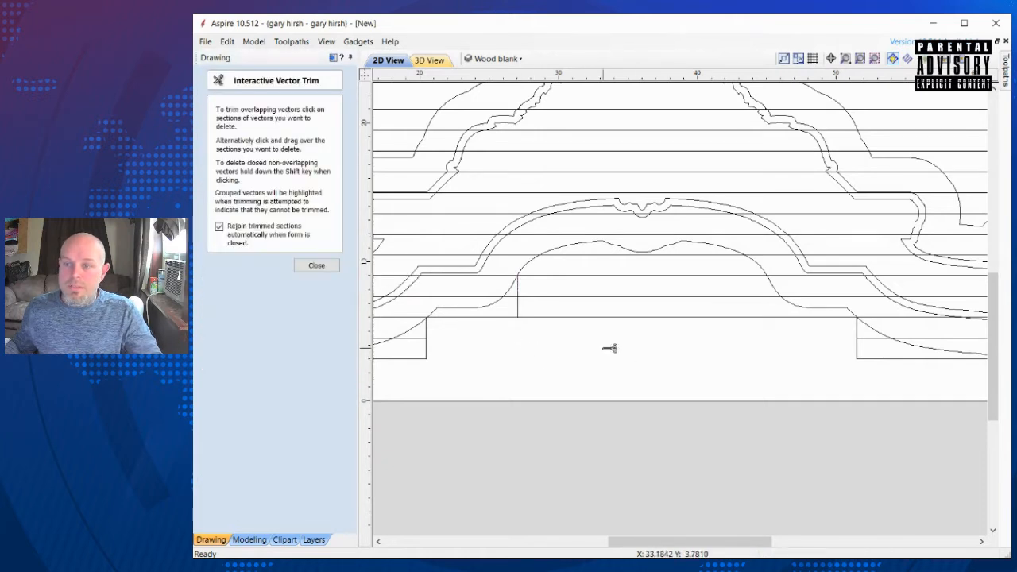
{"action": "left_click", "coordinate": [316, 265]}
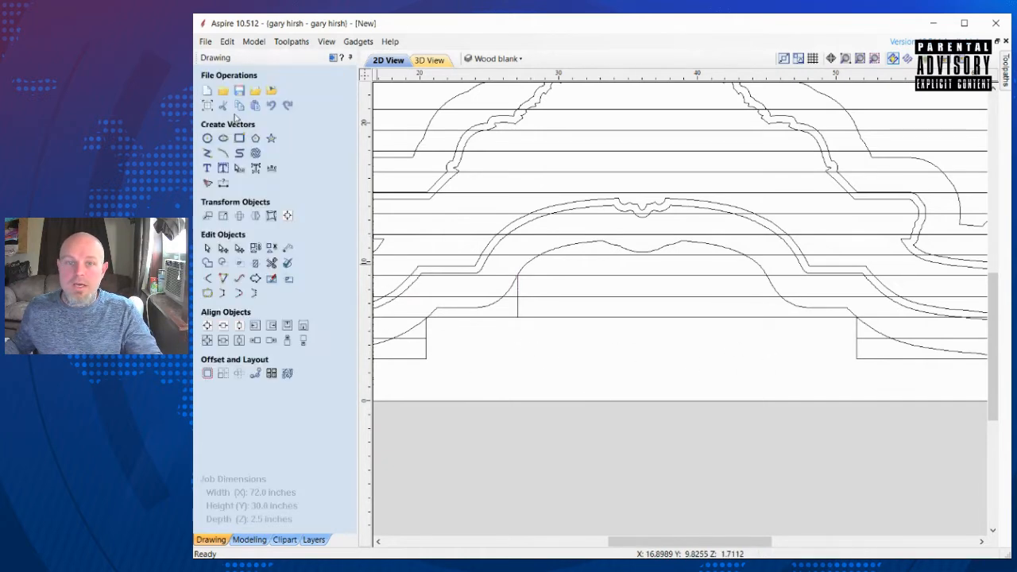
Step: Draw a matching vertical line about 5.5 inches long on the arch's opposite side, near X 45 inches, and trim its overhang
{"action": "left_click", "coordinate": [205, 154]}
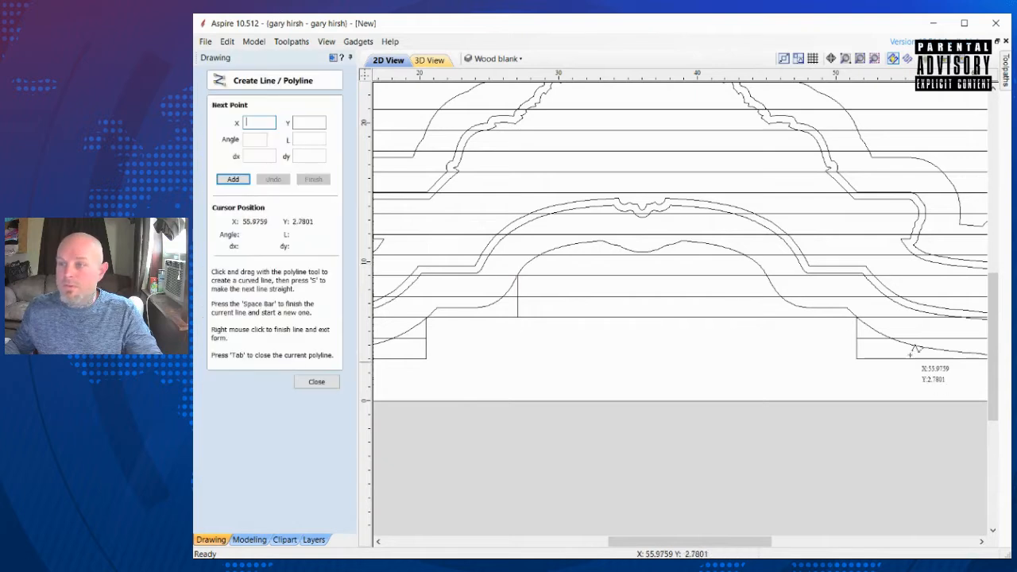
{"action": "left_click", "coordinate": [767, 284]}
{"action": "left_click", "coordinate": [767, 349]}
{"action": "right_click", "coordinate": [768, 350]}
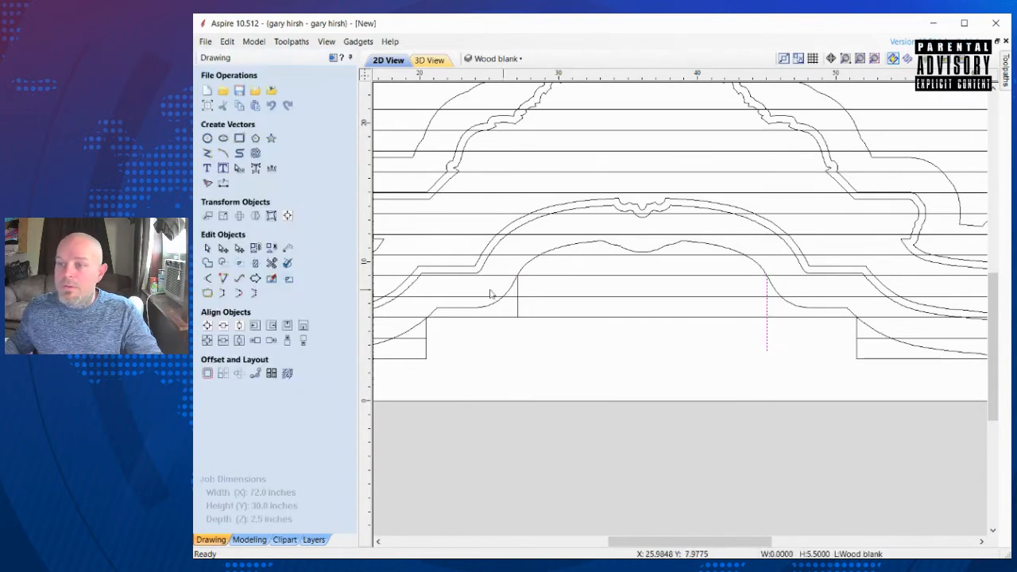
{"action": "left_click", "coordinate": [269, 246]}
{"action": "left_click", "coordinate": [767, 343]}
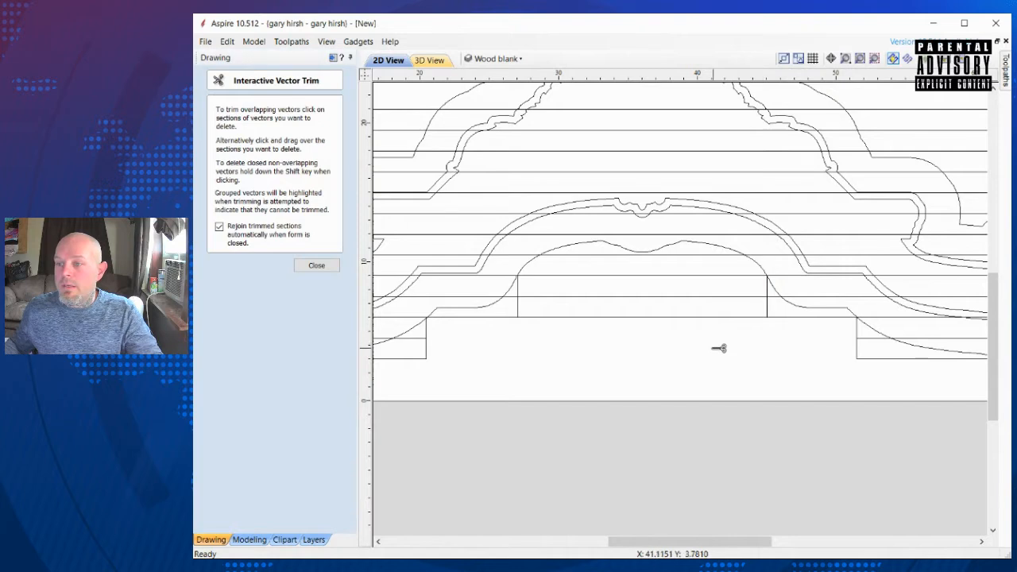
Step: Trim the lower edge lines of the fifth and sixth strips between the vertical lines under the arch
{"action": "left_click", "coordinate": [660, 316]}
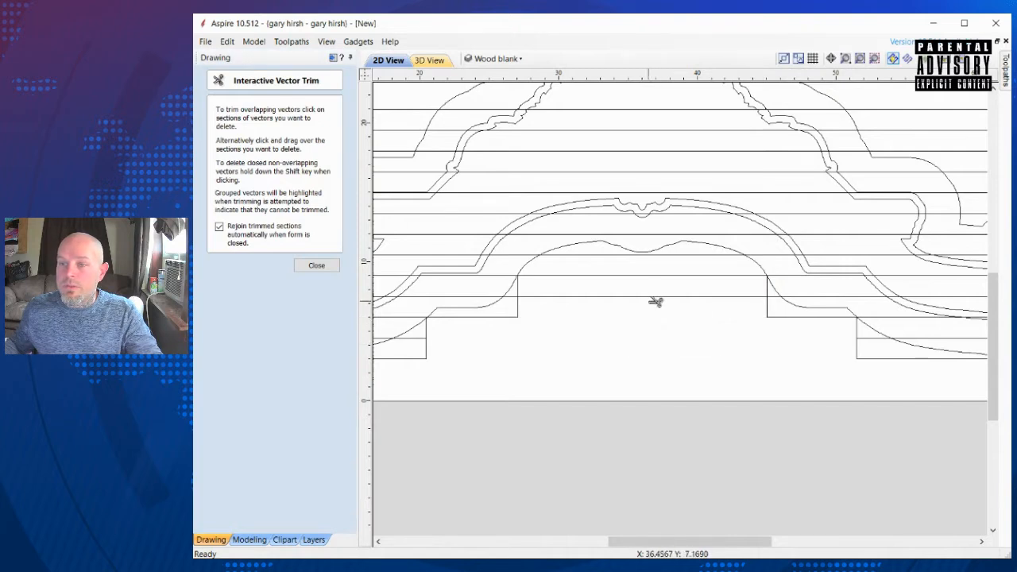
{"action": "left_click", "coordinate": [657, 297]}
{"action": "key", "text": "Escape"}
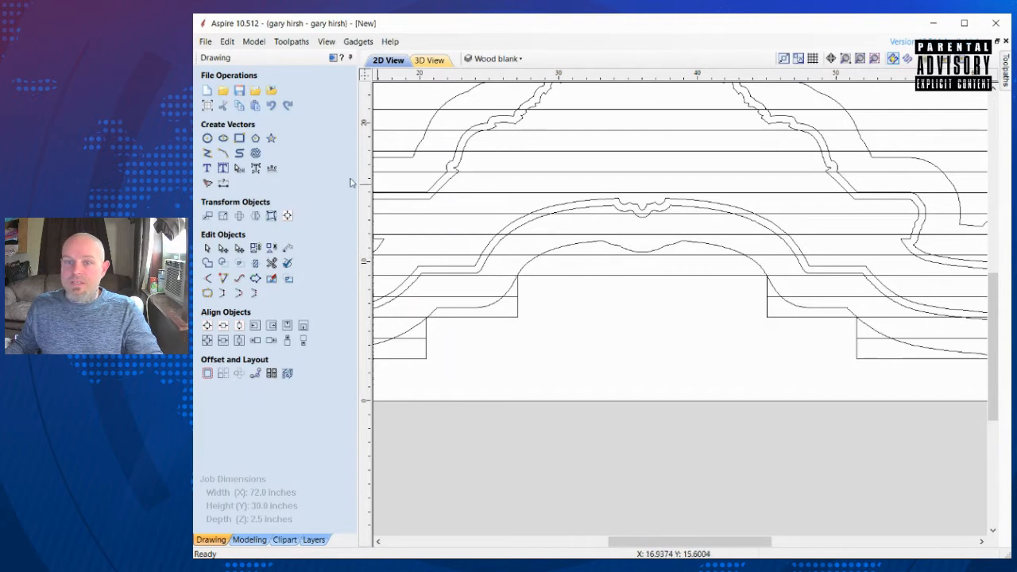
Step: Draw two vertical lines, about 3.5 and 4.25 inches long, down from where the outer outline's arch crosses the seventh strip's upper edge
{"action": "left_click", "coordinate": [207, 153]}
{"action": "left_click", "coordinate": [540, 255]}
{"action": "right_click", "coordinate": [559, 319]}
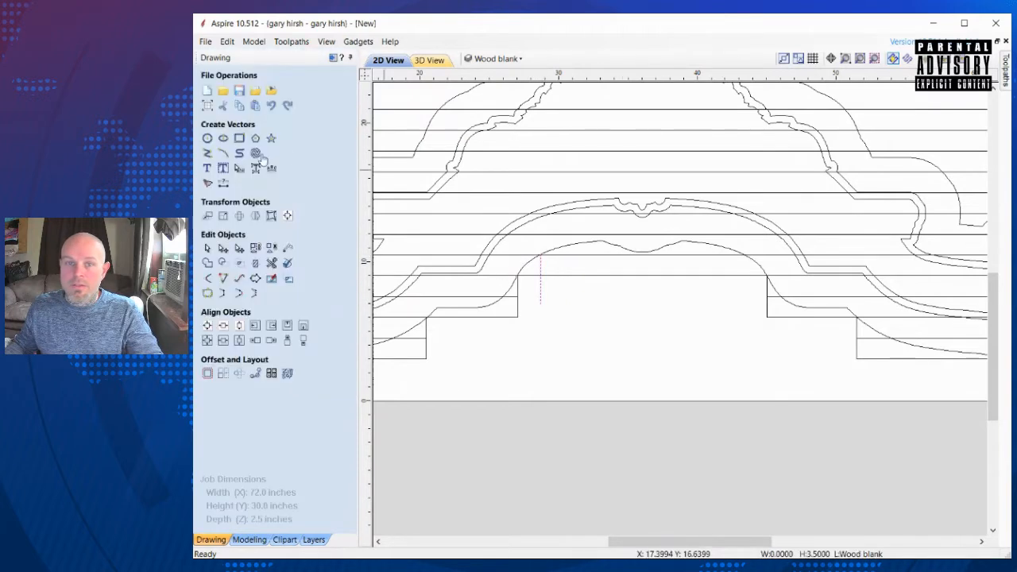
{"action": "left_click", "coordinate": [206, 152]}
{"action": "left_click", "coordinate": [745, 255]}
{"action": "right_click", "coordinate": [747, 317]}
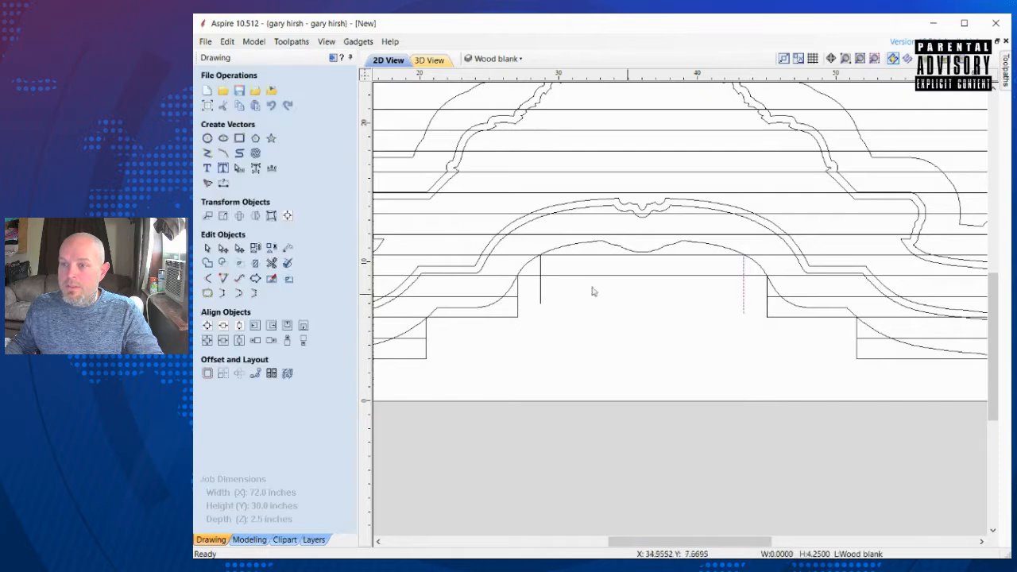
Step: Trim both vertical lines' overhangs below the seventh strip and the strip's lower edge line between them
{"action": "left_click", "coordinate": [271, 262]}
{"action": "left_click", "coordinate": [541, 295]}
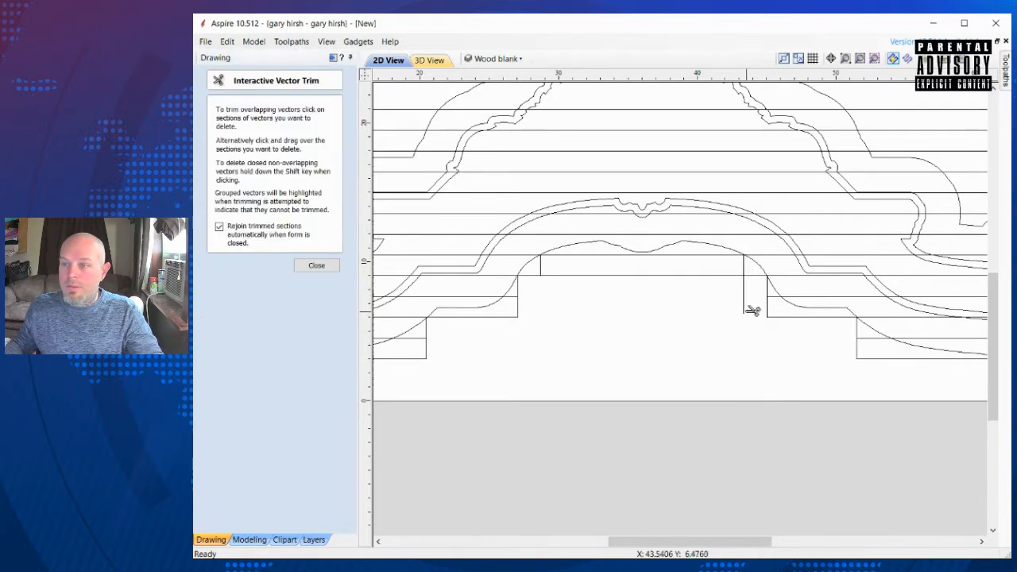
{"action": "left_click", "coordinate": [743, 301]}
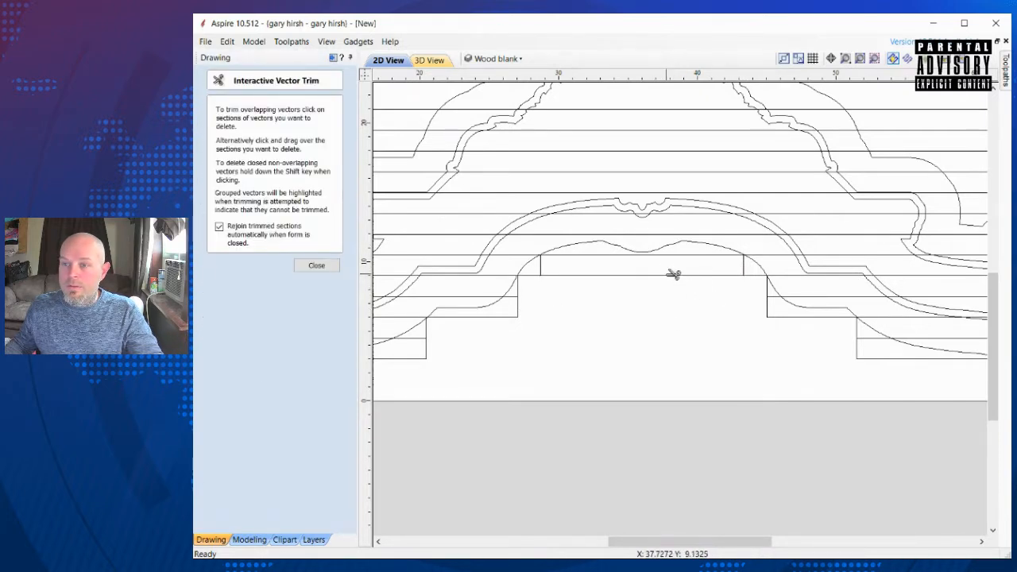
{"action": "left_click", "coordinate": [627, 276]}
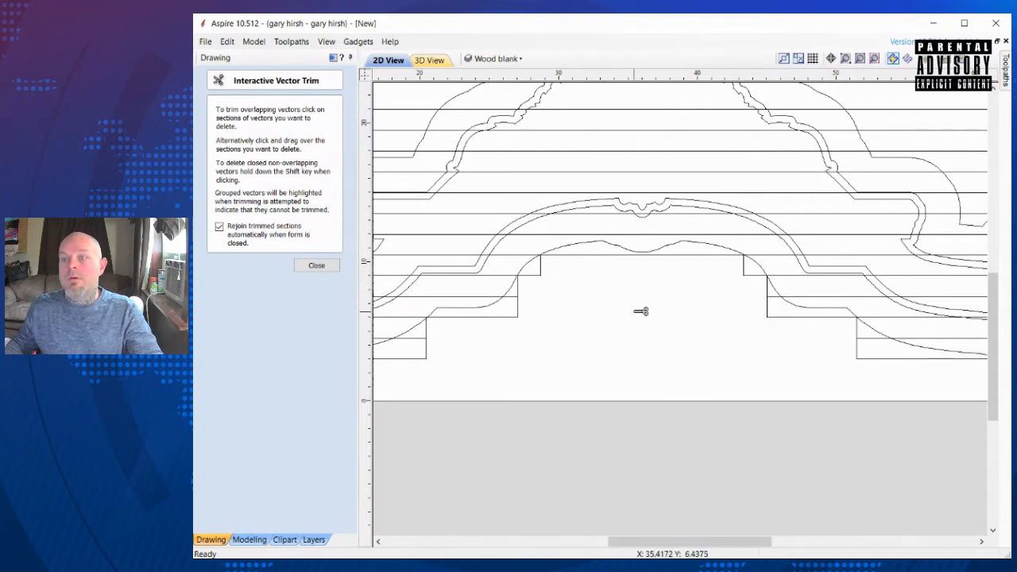
{"action": "key", "text": "Escape"}
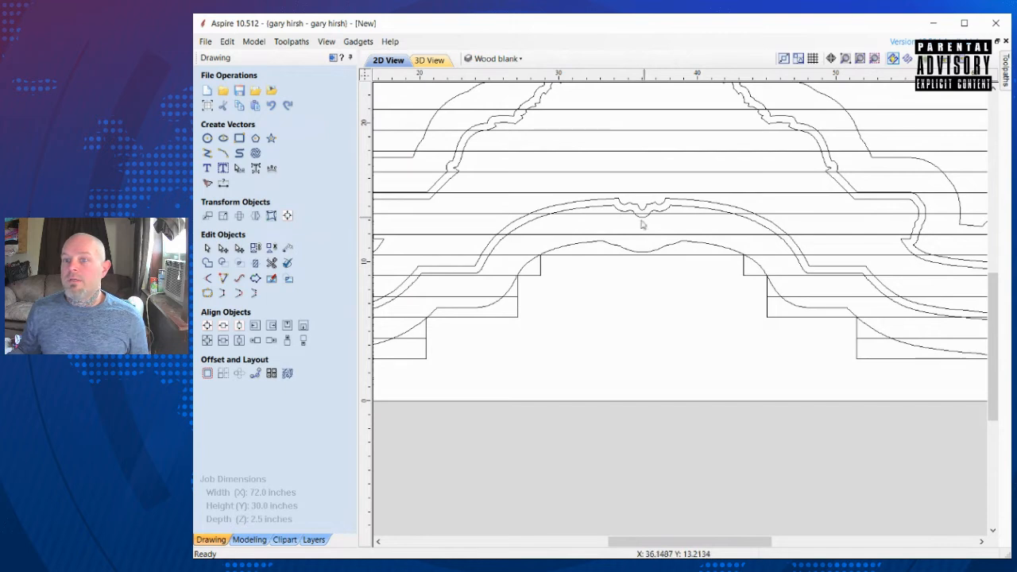
Step: Review the trimmed blank layout, switching the Vector outline layer off and on again and toggling the bedtopper layer's visibility
{"action": "left_click", "coordinate": [859, 58]}
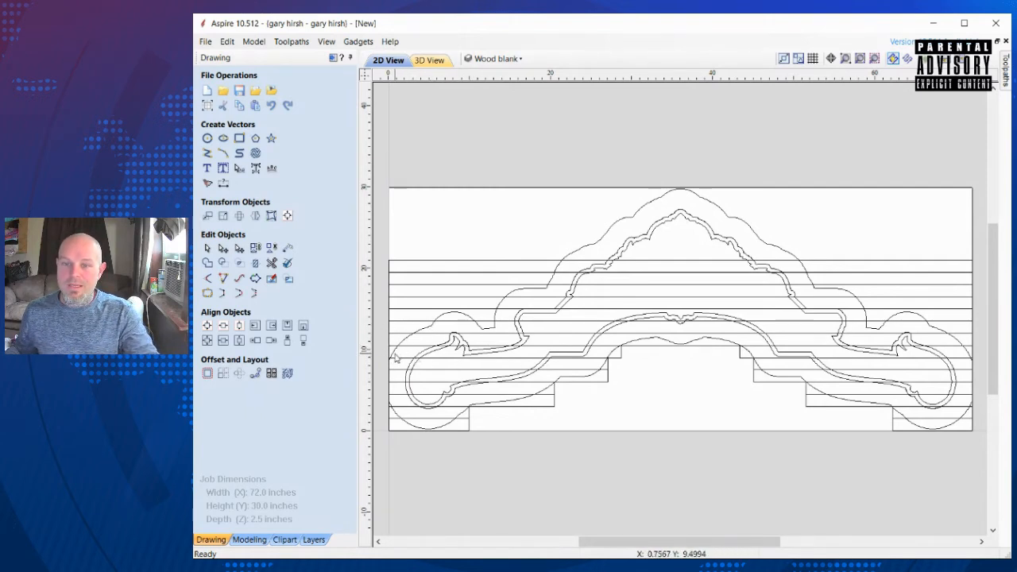
{"action": "scroll", "coordinate": [395, 357], "scroll_direction": "up", "scroll_amount": 4}
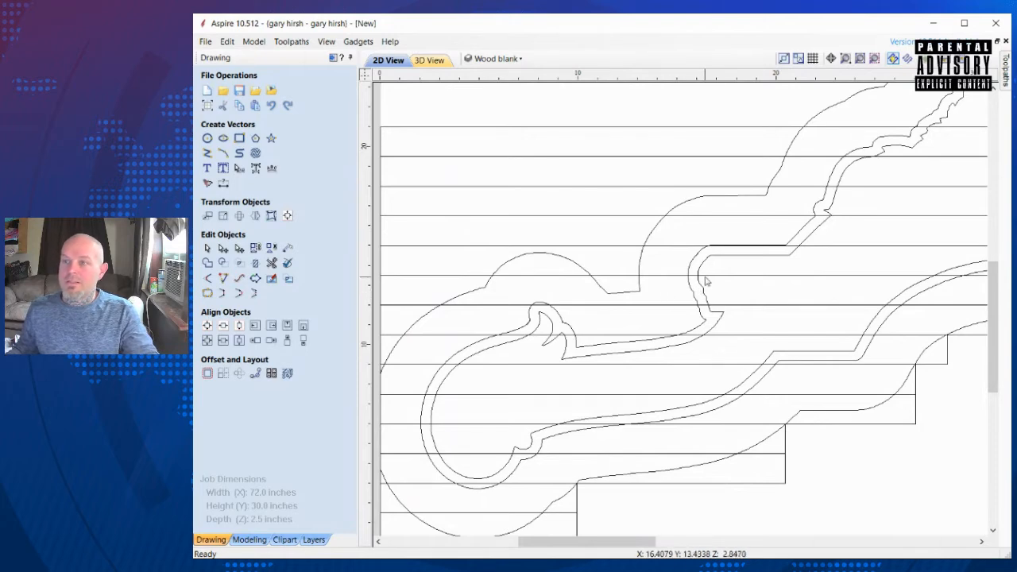
{"action": "scroll", "coordinate": [812, 158], "scroll_direction": "down", "scroll_amount": 8}
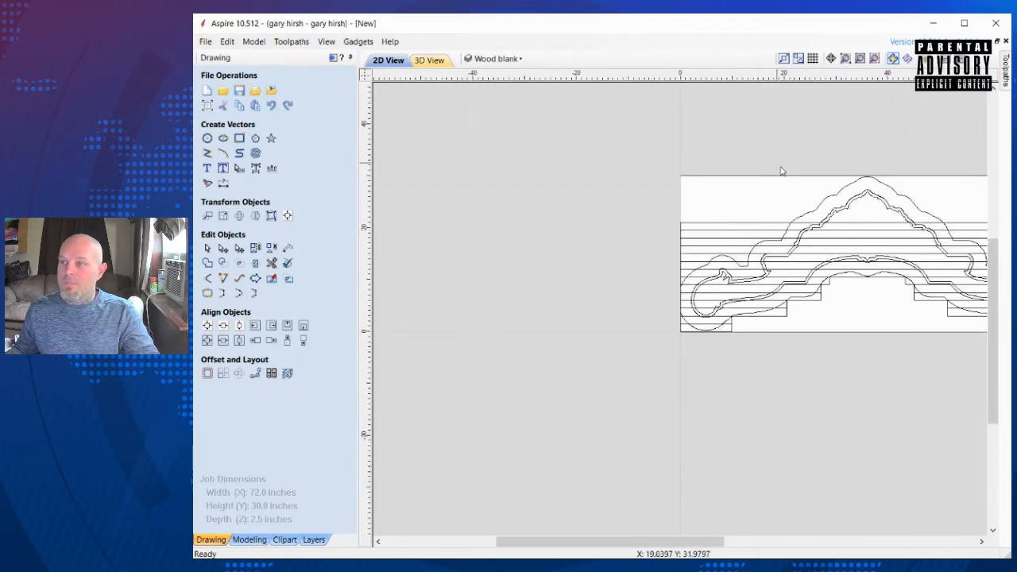
{"action": "scroll", "coordinate": [807, 252], "scroll_direction": "up", "scroll_amount": 3}
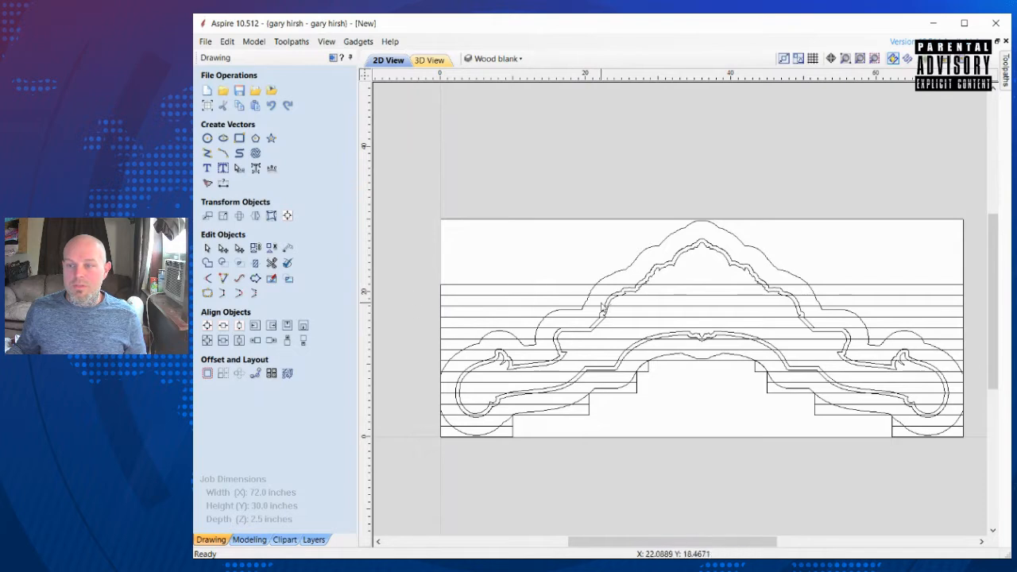
{"action": "left_click", "coordinate": [494, 57]}
{"action": "left_click", "coordinate": [482, 103]}
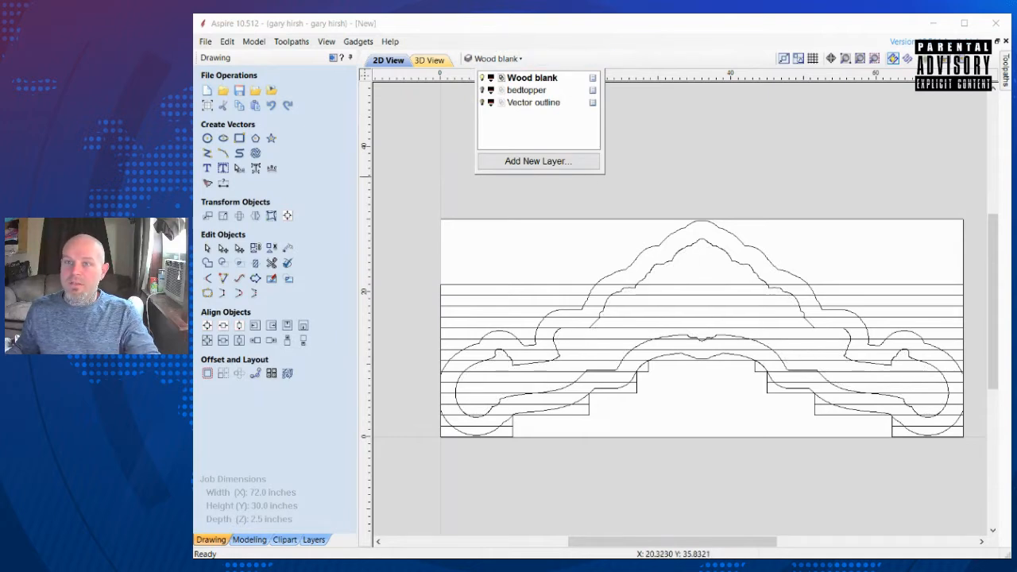
{"action": "left_click", "coordinate": [483, 102]}
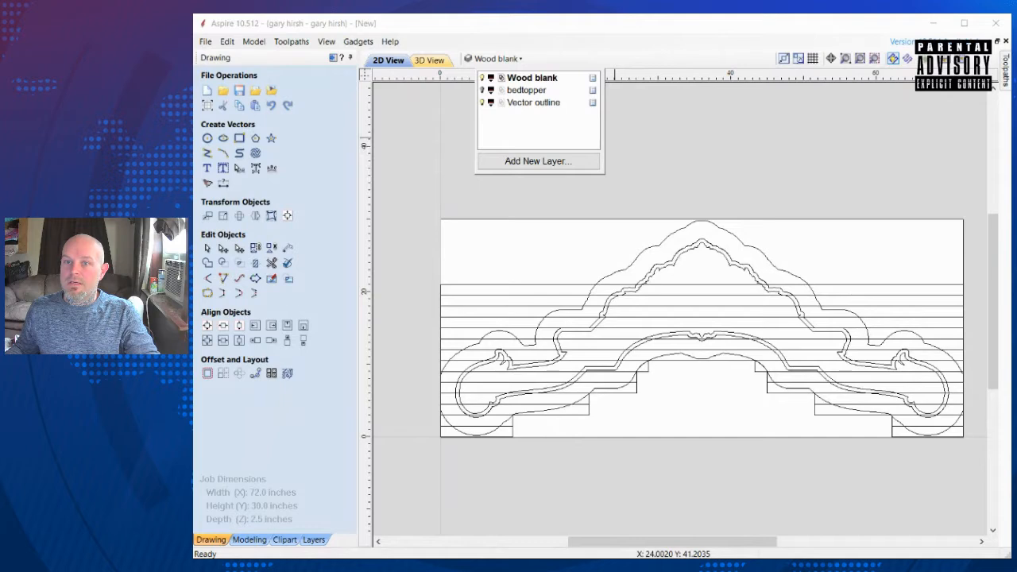
{"action": "left_click", "coordinate": [482, 91]}
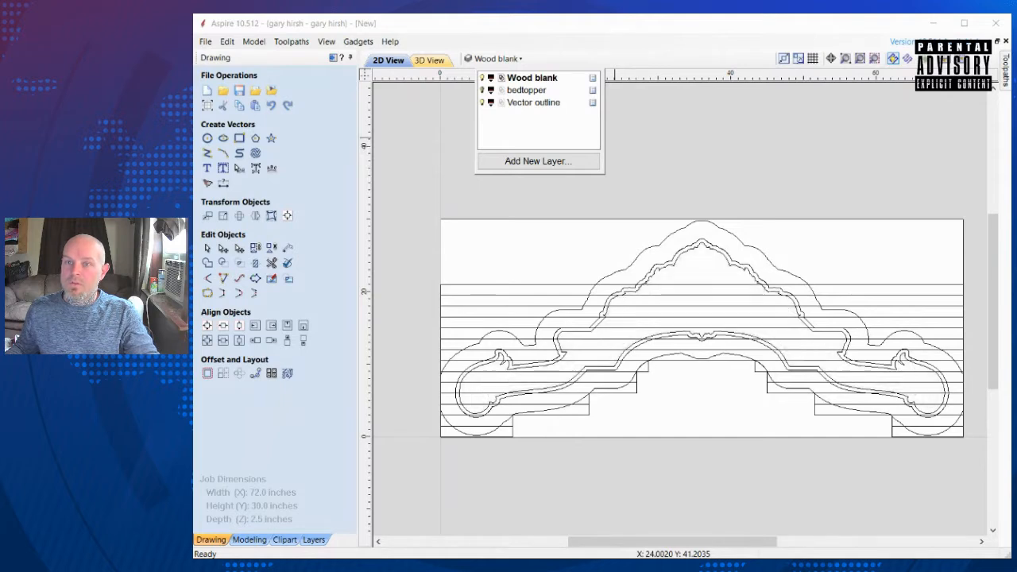
Step: Move the outer outline's upper and lower curves and the inner offset outline onto the Vector outline layer
{"action": "left_click", "coordinate": [482, 78]}
{"action": "left_click", "coordinate": [482, 78]}
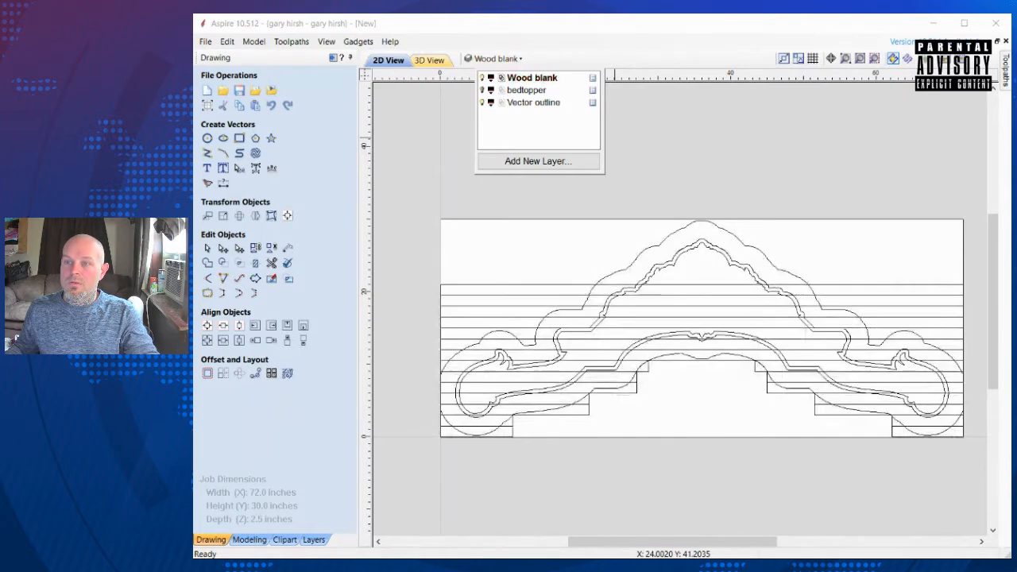
{"action": "scroll", "coordinate": [821, 309], "scroll_direction": "up", "scroll_amount": 1}
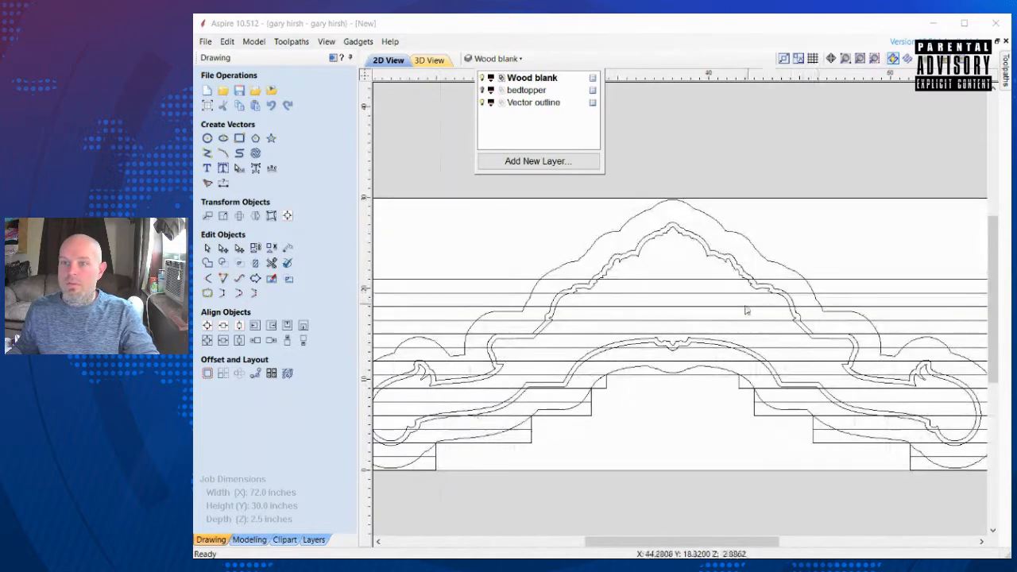
{"action": "left_click", "coordinate": [686, 206]}
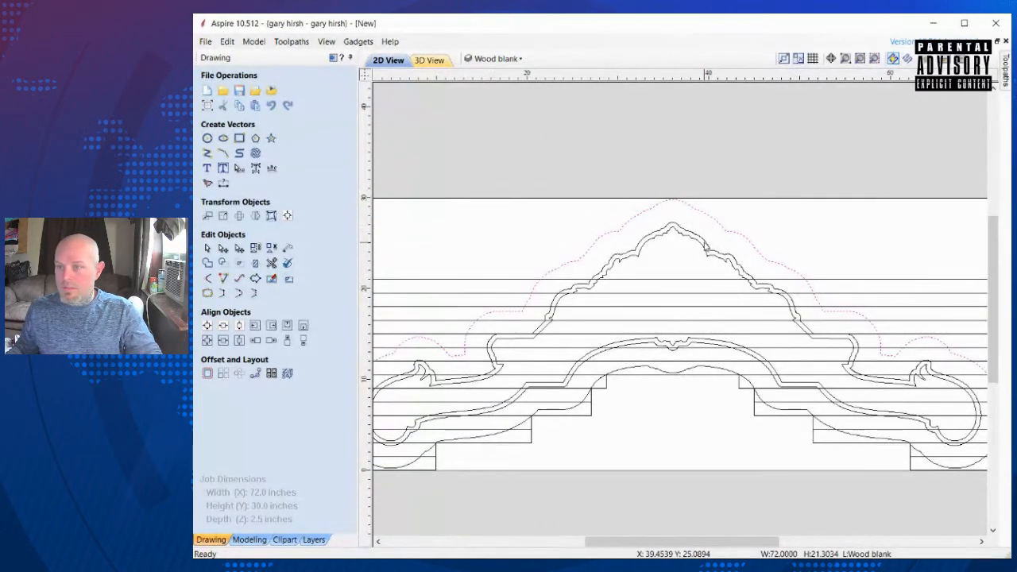
{"action": "left_click", "coordinate": [705, 247], "text": "shift"}
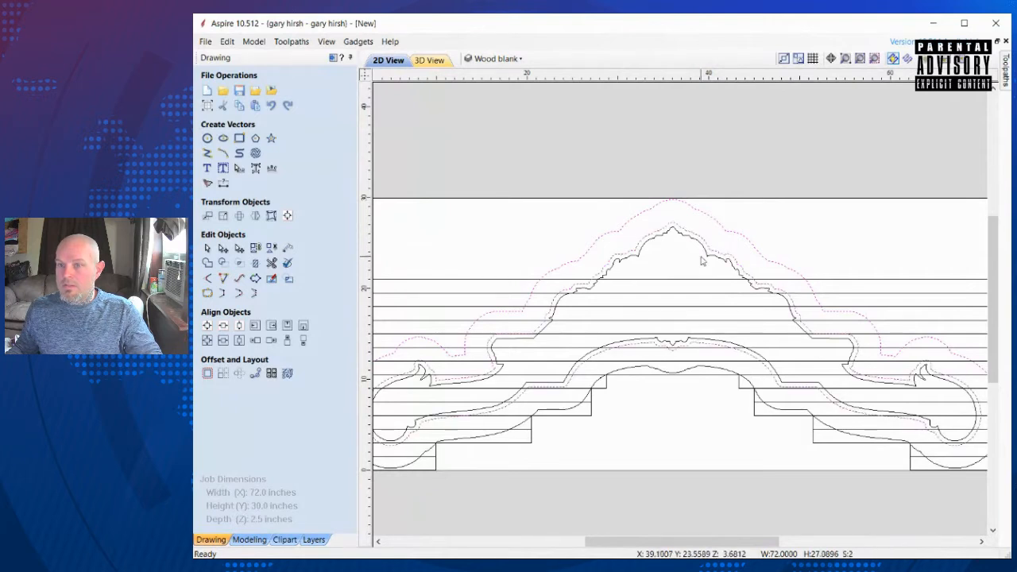
{"action": "left_click", "coordinate": [669, 373], "text": "shift"}
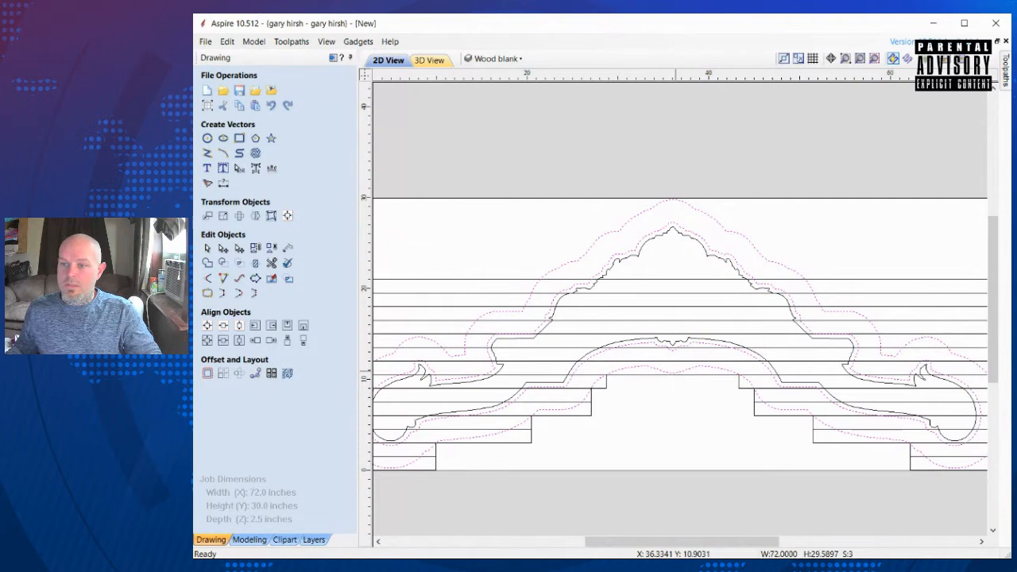
{"action": "right_click", "coordinate": [849, 345]}
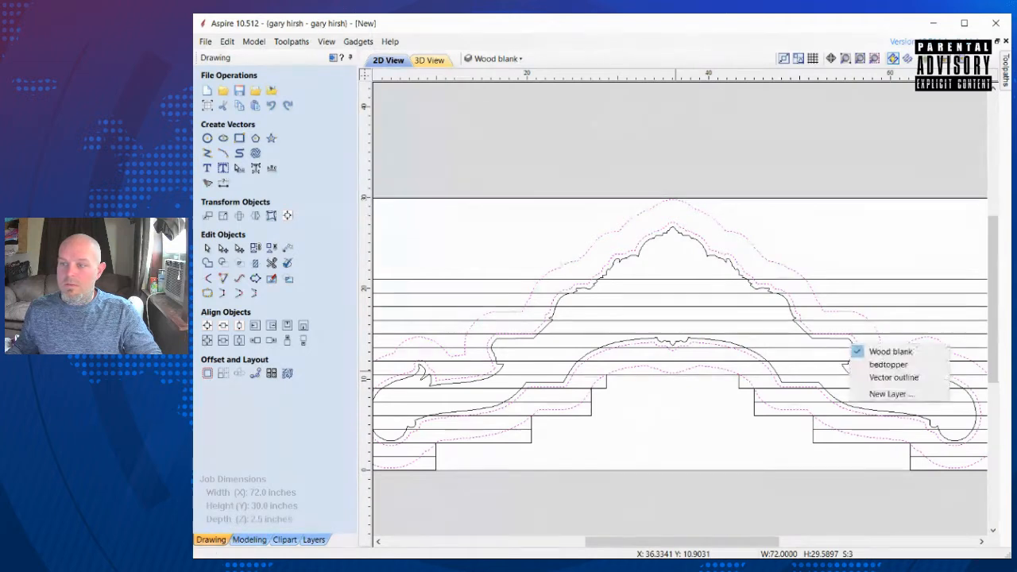
{"action": "left_click", "coordinate": [894, 379]}
Step: Hide the Vector outline layer so only the wood blank strips are displayed
{"action": "left_click", "coordinate": [470, 58]}
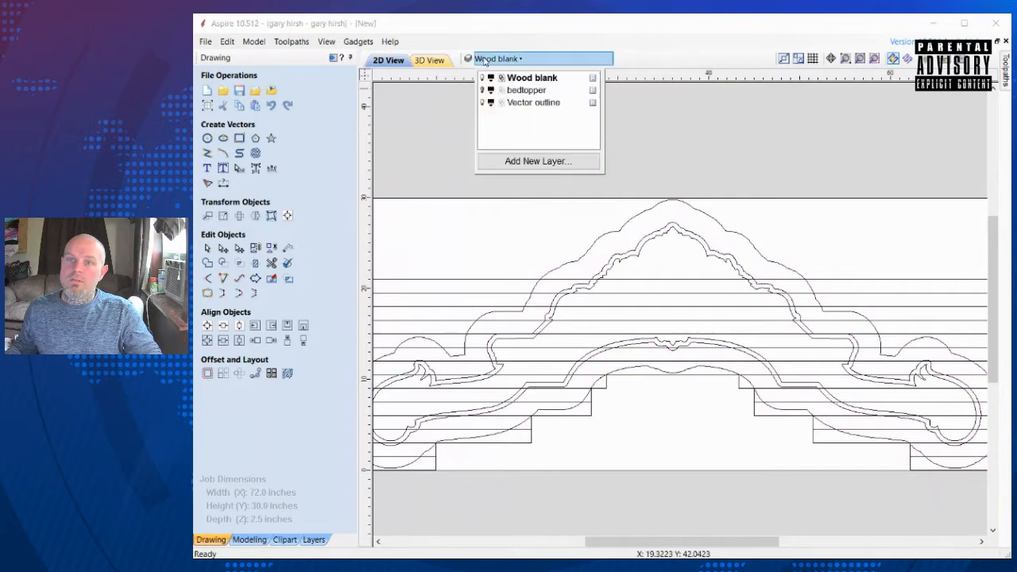
{"action": "left_click", "coordinate": [687, 186]}
{"action": "left_click", "coordinate": [857, 61]}
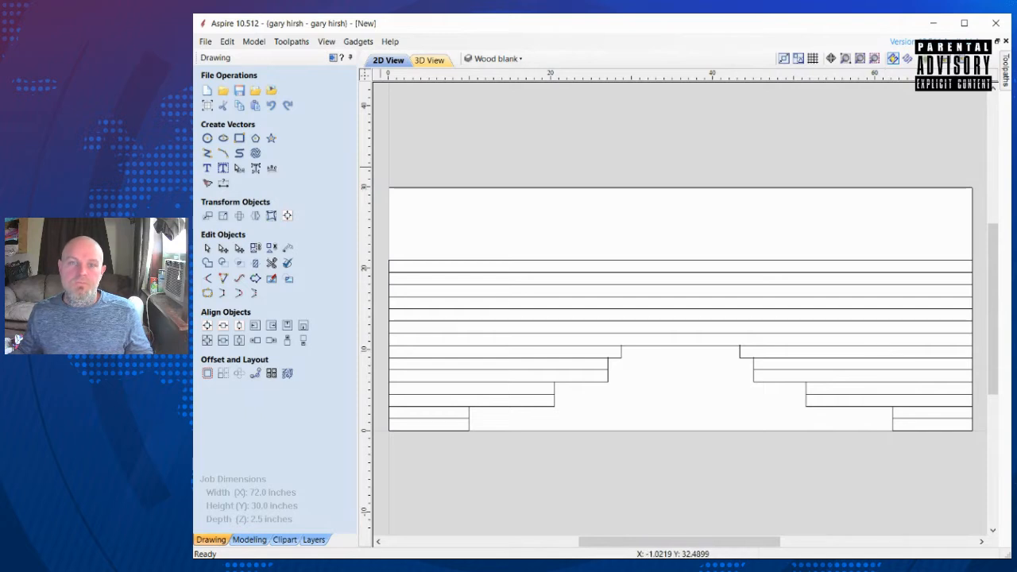
Step: Draw two coinciding rectangles, 72 inches wide and 12 inches high, with their lower-left corner anchored at X 0, Y 0
{"action": "left_click", "coordinate": [239, 138]}
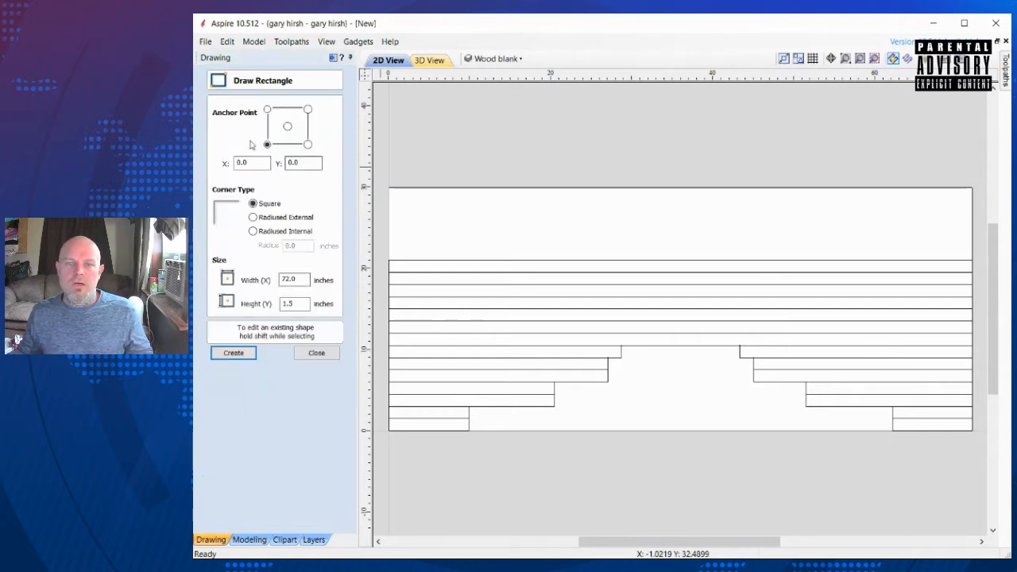
{"action": "key", "text": "Tab"}
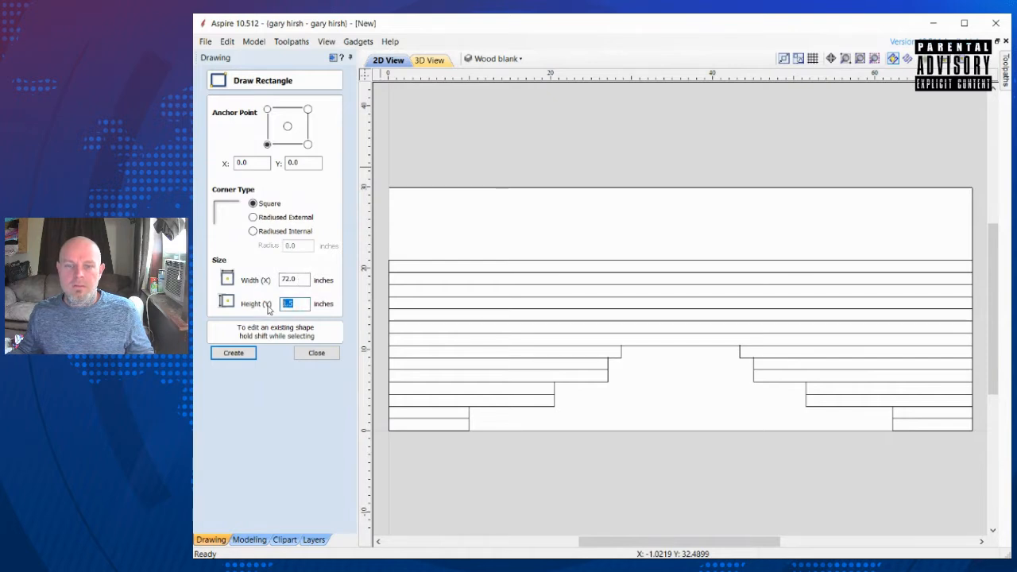
{"action": "left_click", "coordinate": [231, 353]}
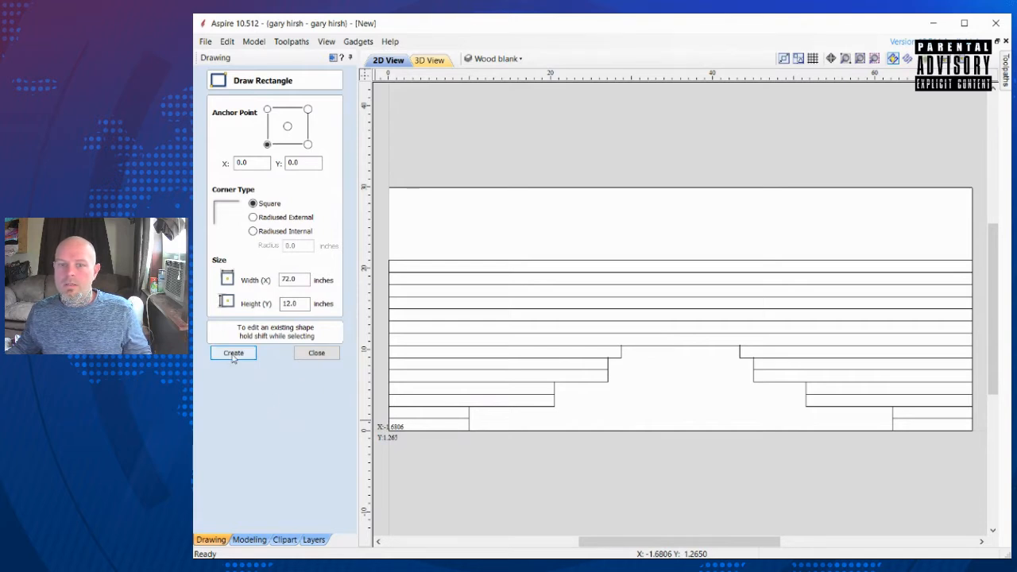
{"action": "left_click", "coordinate": [317, 353]}
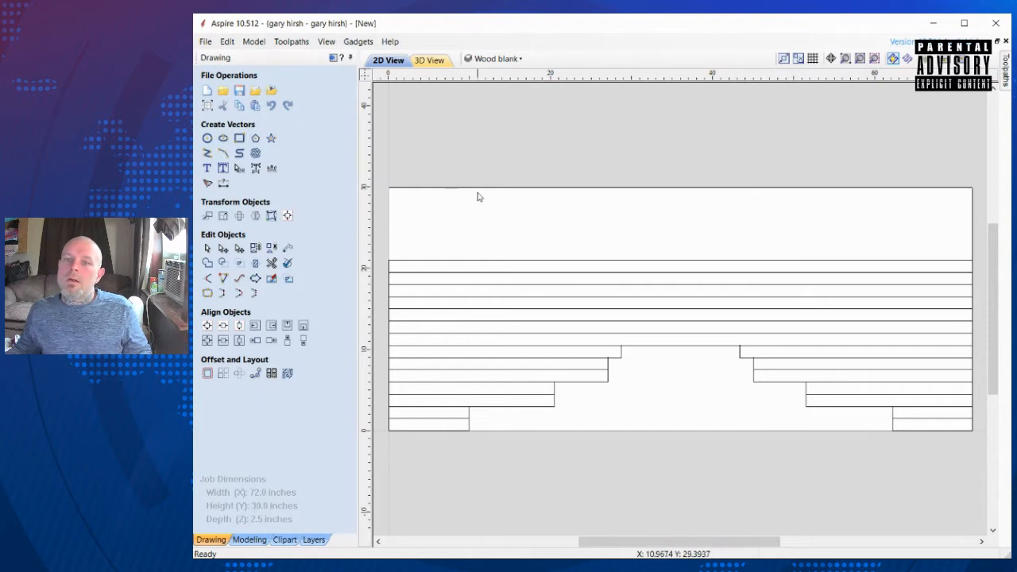
{"action": "left_click", "coordinate": [239, 137]}
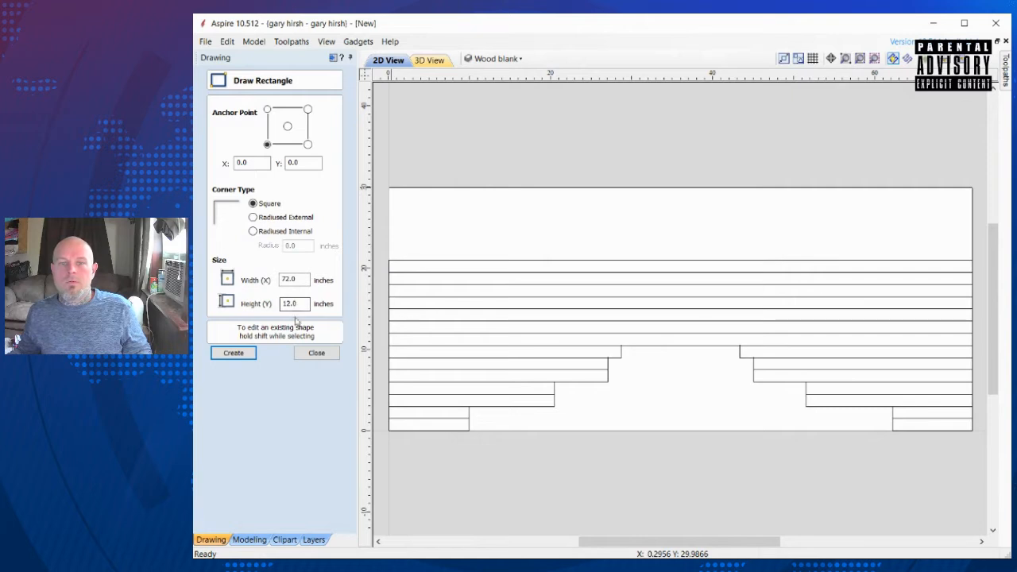
{"action": "left_click", "coordinate": [234, 353]}
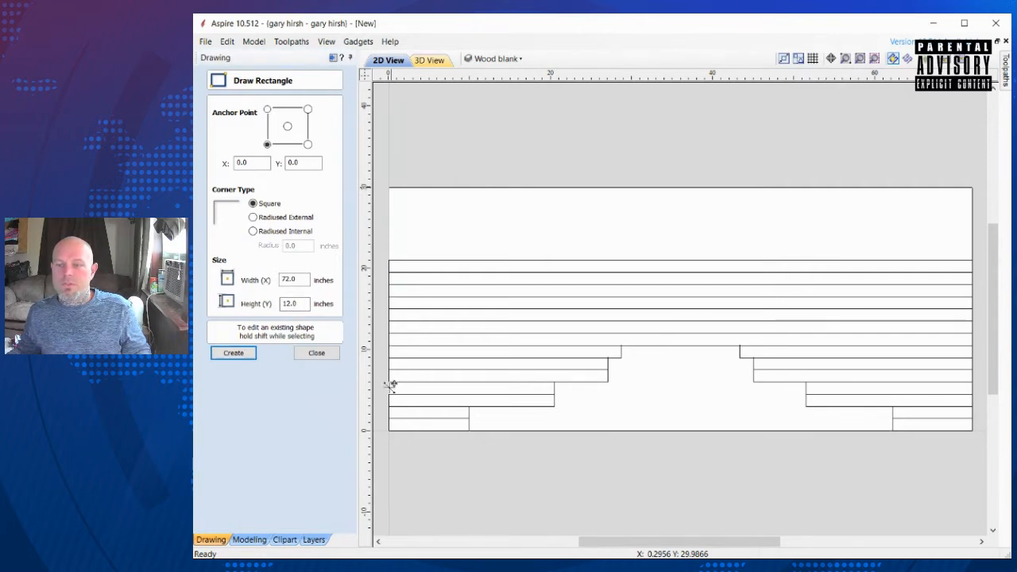
{"action": "key", "text": "Escape"}
Step: Delete both 72 by 12 inch rectangles from the wood blank layout
{"action": "left_click", "coordinate": [644, 432]}
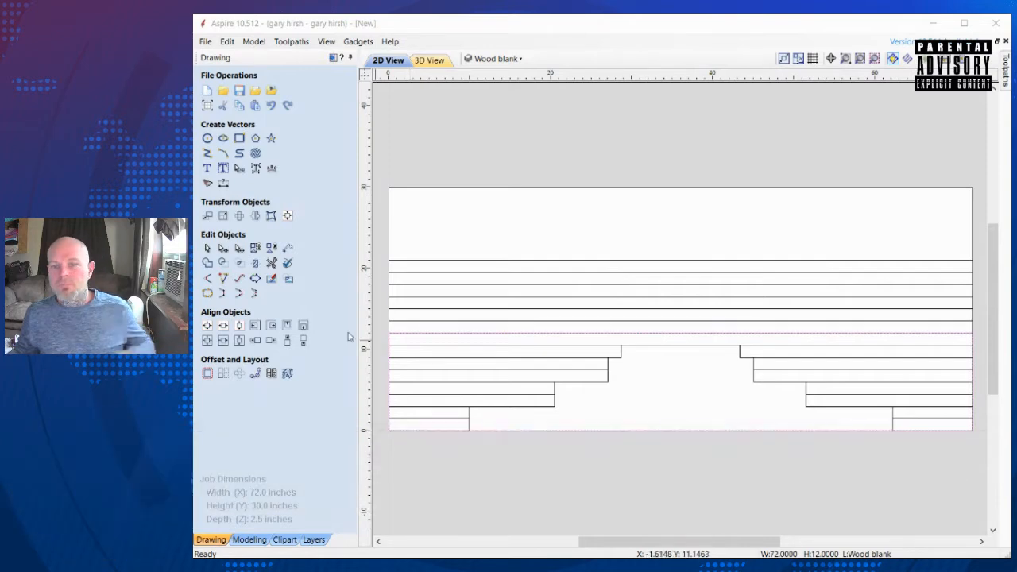
{"action": "left_click", "coordinate": [645, 494]}
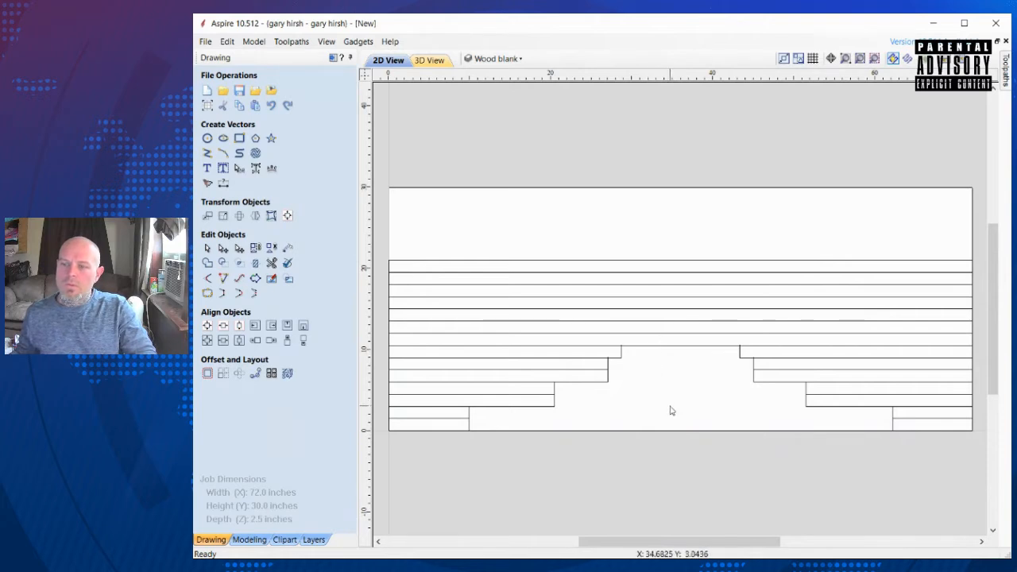
{"action": "left_click", "coordinate": [671, 430]}
{"action": "left_click", "coordinate": [668, 445]}
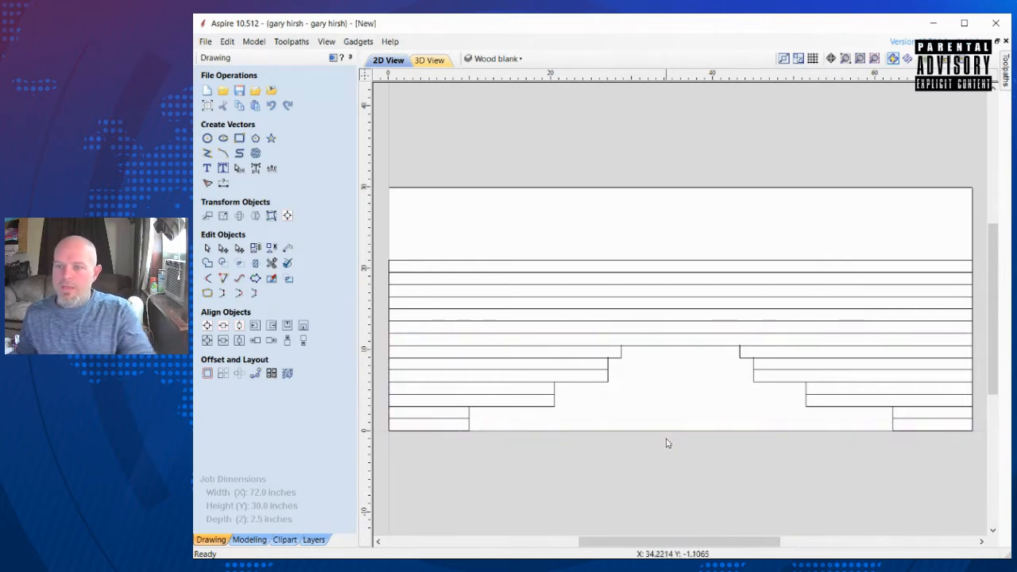
Step: Show the bedtopper and Vector outline layers over the wood blank strips
{"action": "left_click", "coordinate": [475, 59]}
{"action": "left_click", "coordinate": [482, 91]}
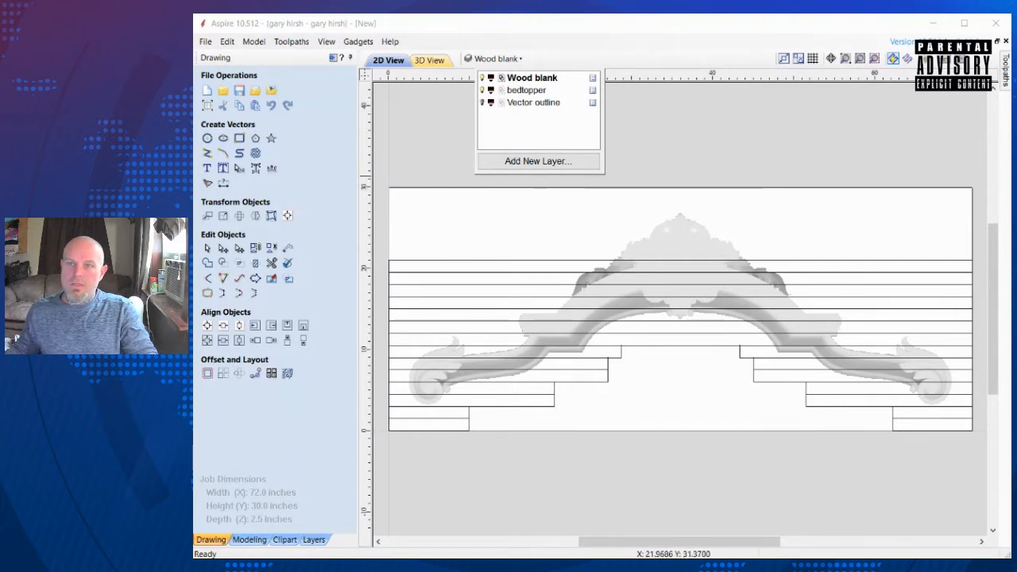
{"action": "left_click", "coordinate": [482, 103]}
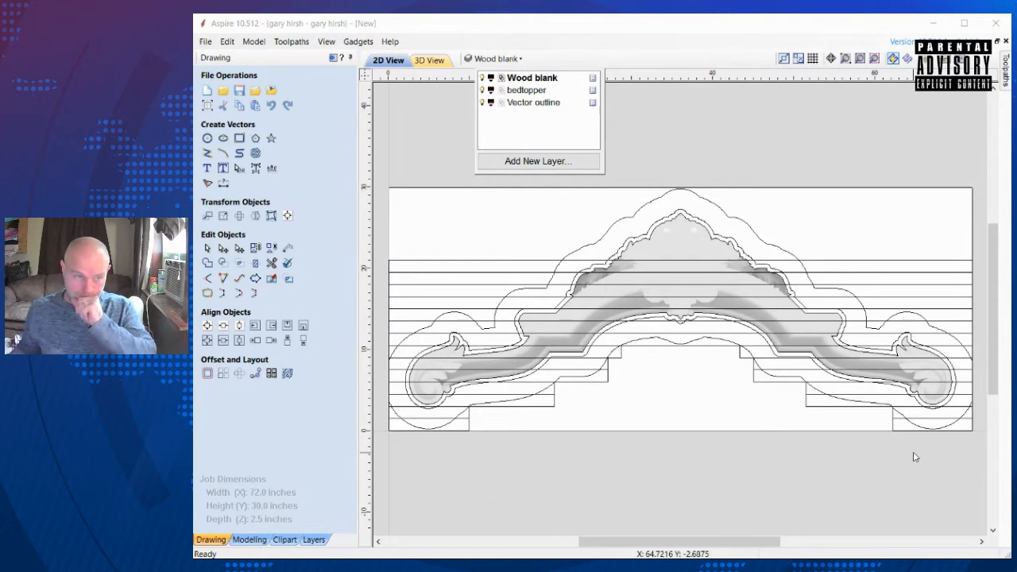
{"action": "left_click", "coordinate": [739, 170]}
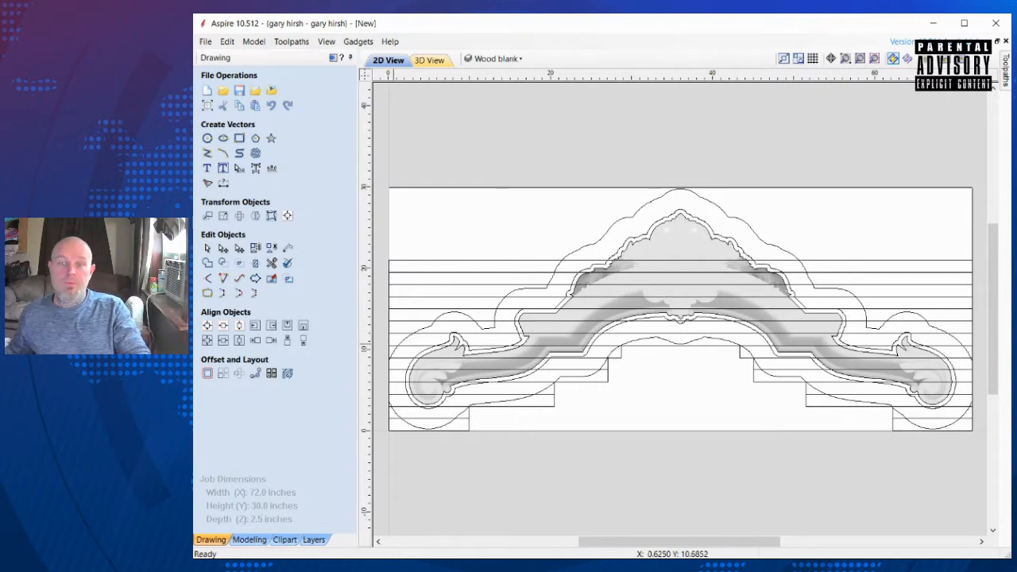
Step: Draw a vertical line about 3 inches long at about X 3.08 across the ninth and tenth strips, and trim both strips' left ends beyond it
{"action": "left_click", "coordinate": [206, 152]}
{"action": "left_click", "coordinate": [413, 332]}
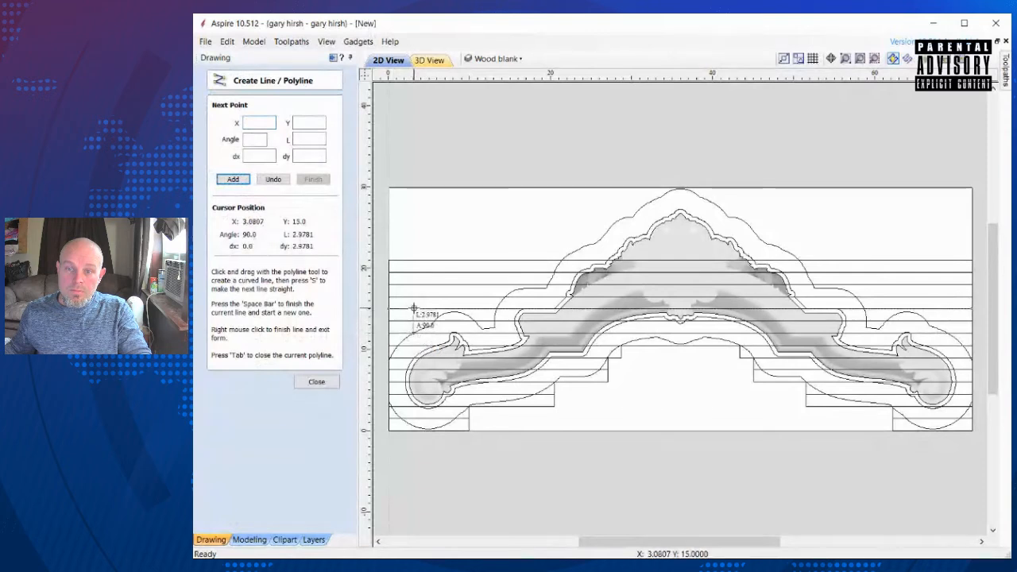
{"action": "left_click", "coordinate": [413, 307]}
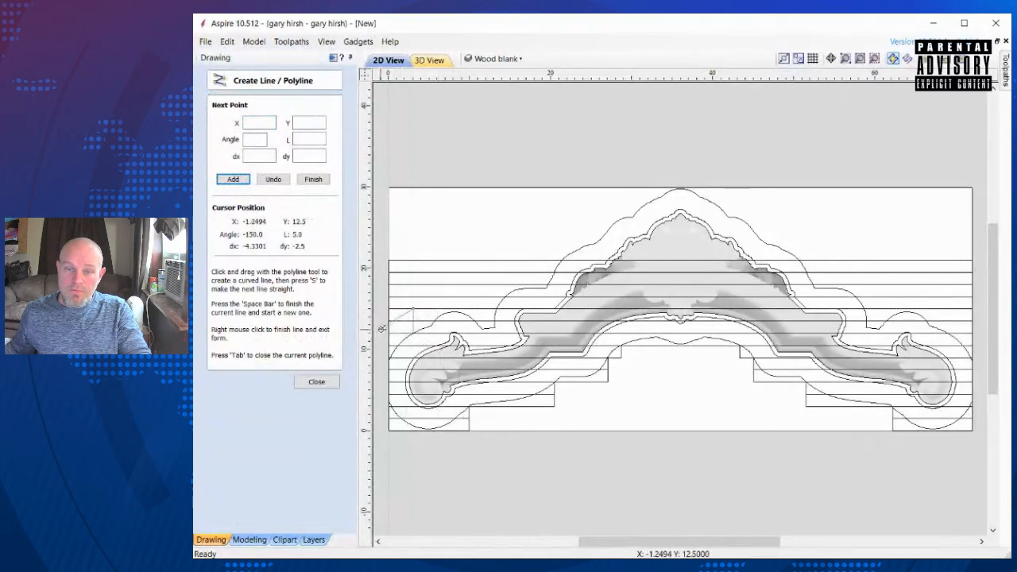
{"action": "right_click", "coordinate": [423, 340]}
{"action": "left_click", "coordinate": [286, 250]}
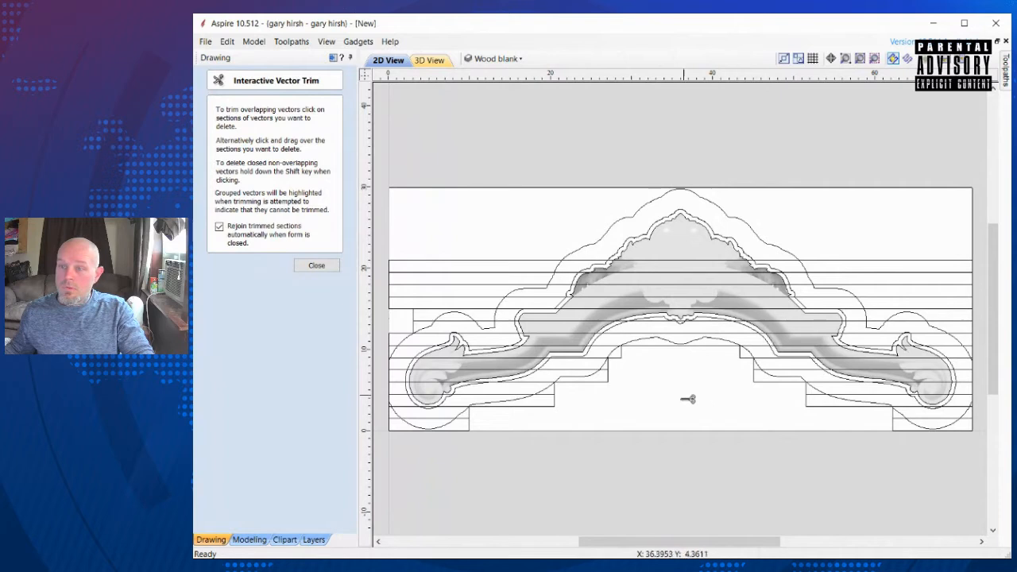
{"action": "key", "text": "Escape"}
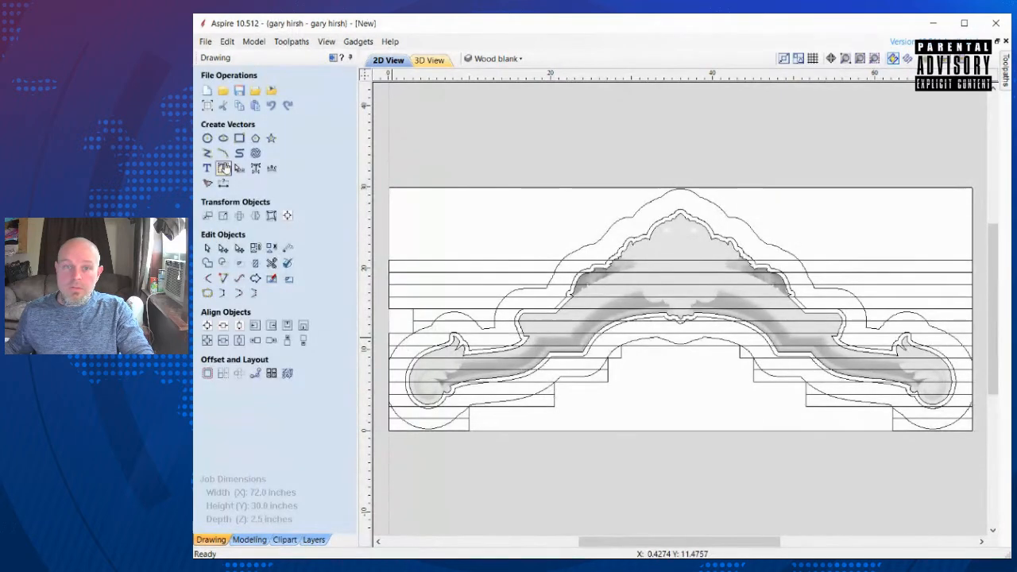
Step: Draw a vertical line at about X 69.2 across the ninth and tenth strips, and trim both strips' right ends beyond it
{"action": "left_click", "coordinate": [207, 154]}
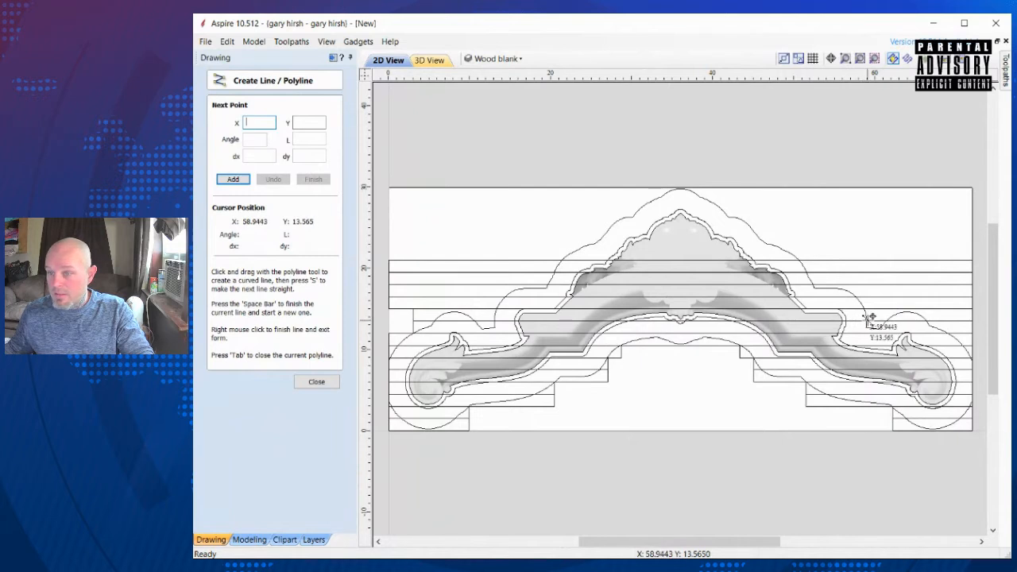
{"action": "left_click", "coordinate": [949, 305]}
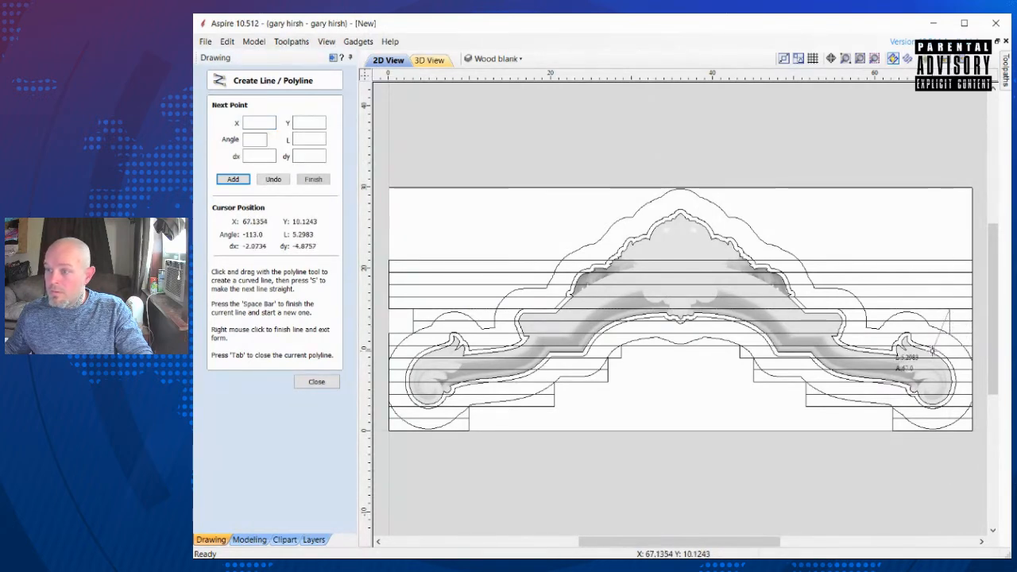
{"action": "right_click", "coordinate": [932, 349]}
{"action": "left_click", "coordinate": [271, 254]}
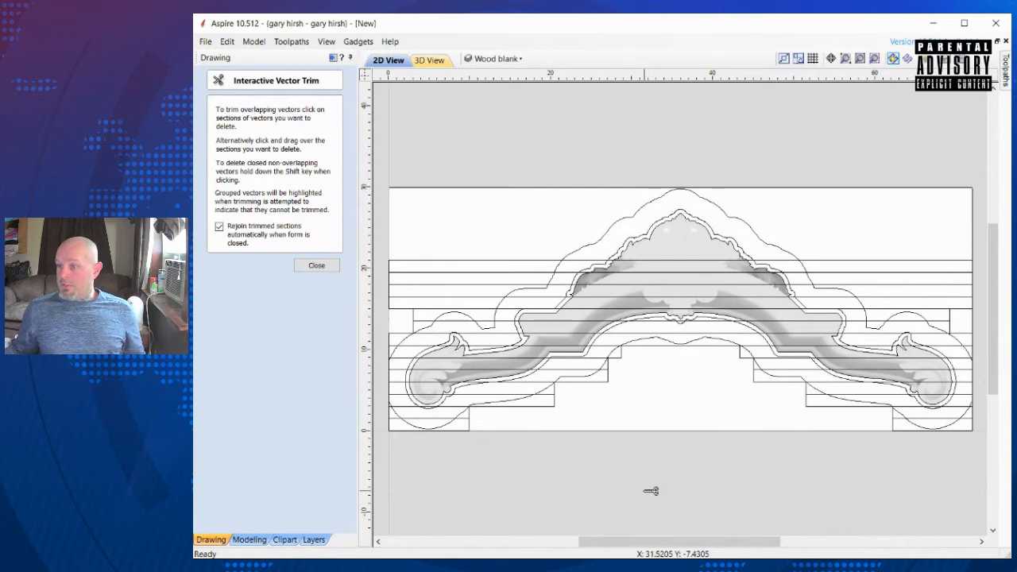
{"action": "key", "text": "Escape"}
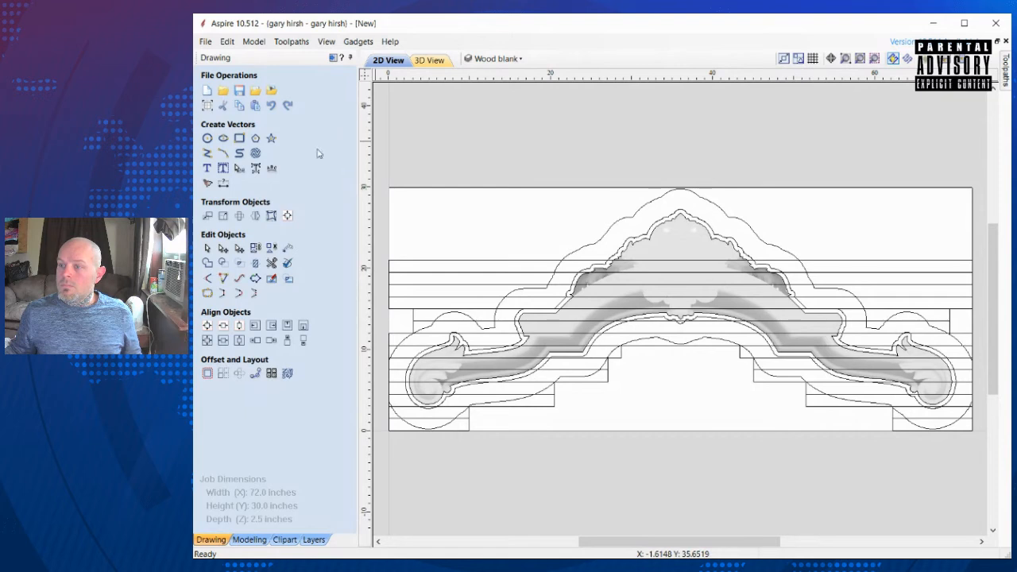
Step: Draw a vertical line about 2.87 inches long up to Y 18 at the outer outline's right shoulder, and trim the eleventh and twelfth strips beyond it
{"action": "left_click", "coordinate": [207, 153]}
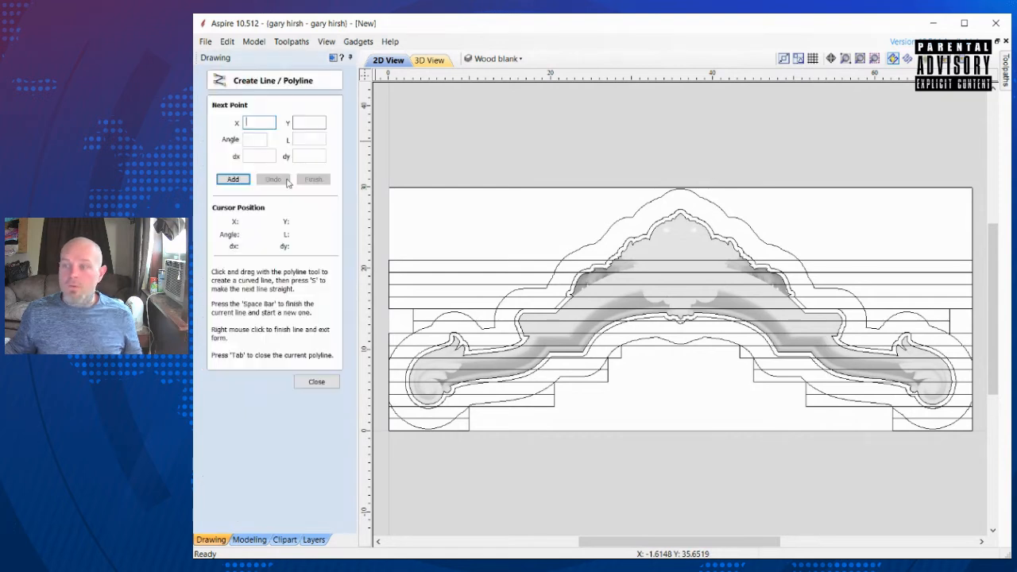
{"action": "left_click", "coordinate": [868, 304]}
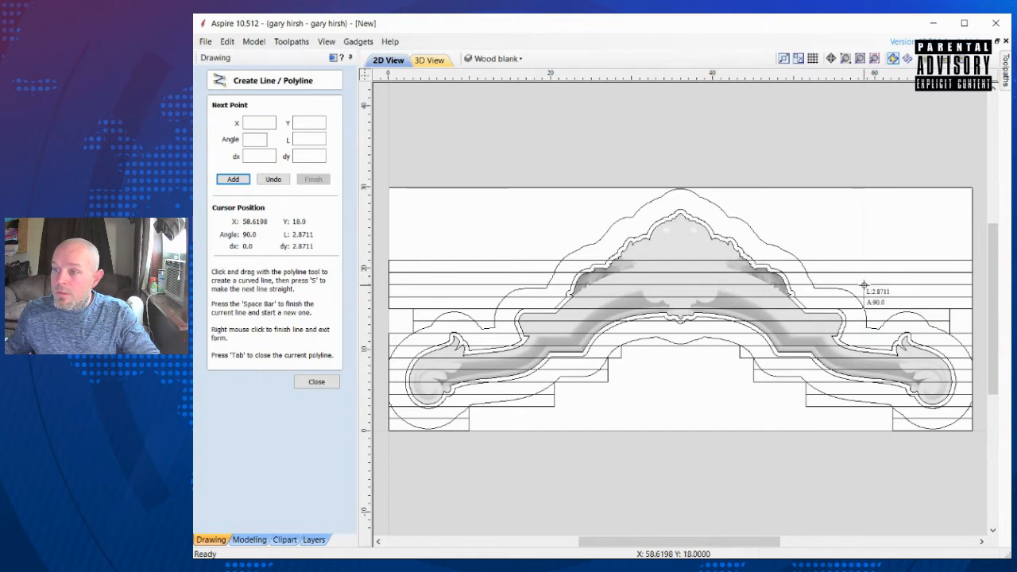
{"action": "left_click", "coordinate": [864, 284]}
{"action": "right_click", "coordinate": [842, 335]}
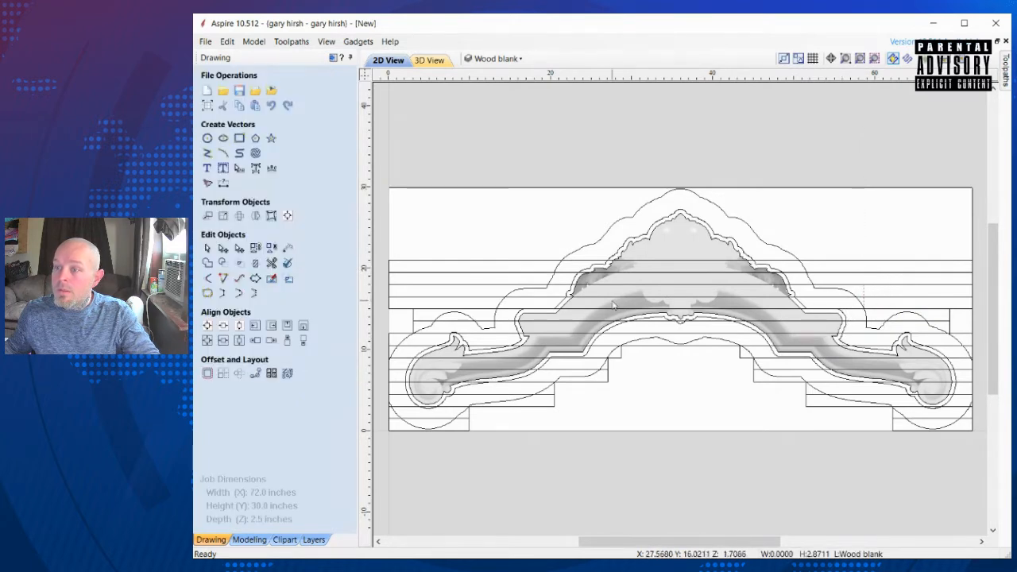
{"action": "left_click", "coordinate": [271, 262]}
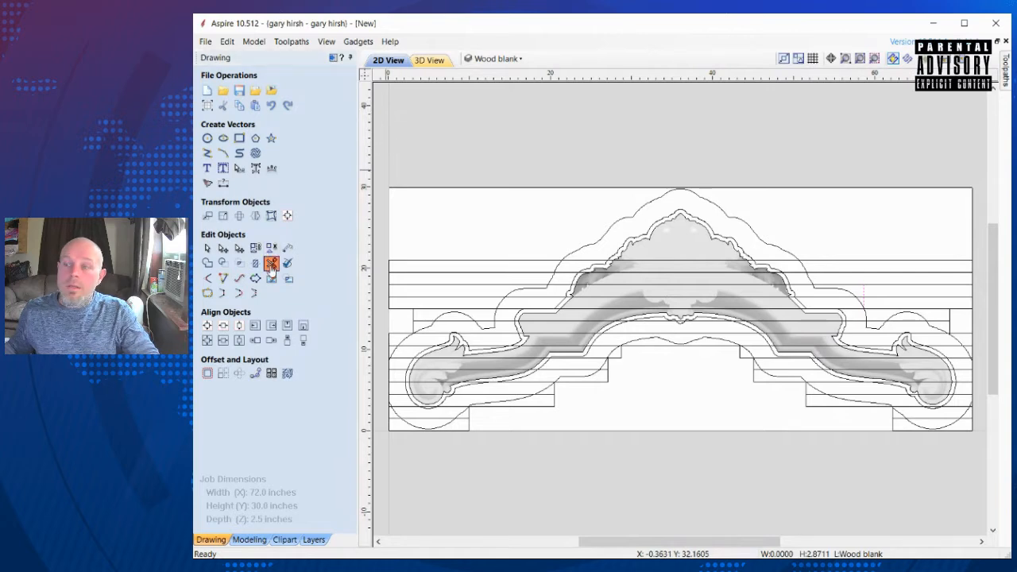
{"action": "left_click", "coordinate": [963, 298]}
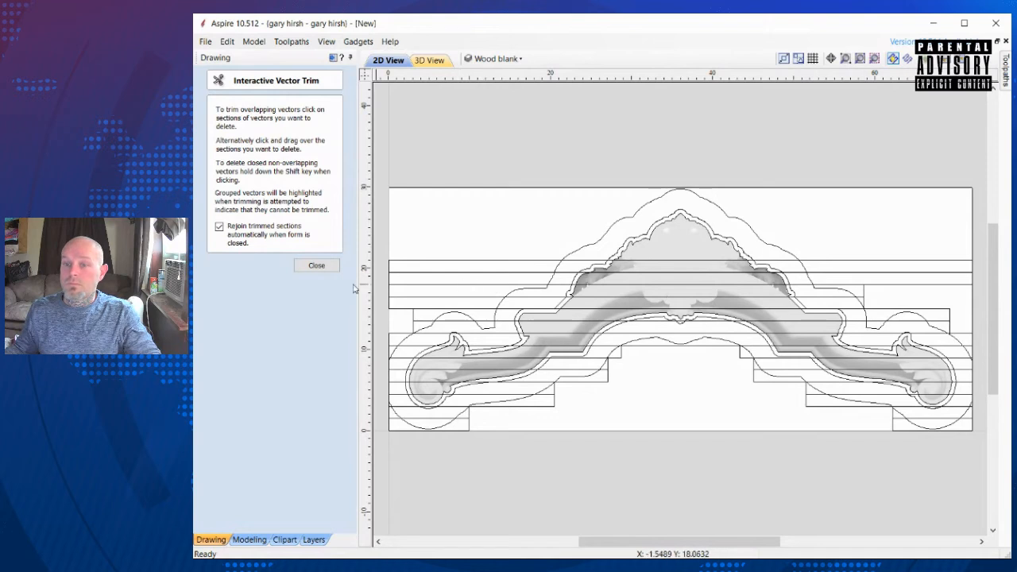
{"action": "left_click", "coordinate": [317, 265]}
Step: Draw a vertical line about 3.05 inches long across the eleventh and twelfth strips at the outer outline's left shoulder
{"action": "left_click", "coordinate": [206, 154]}
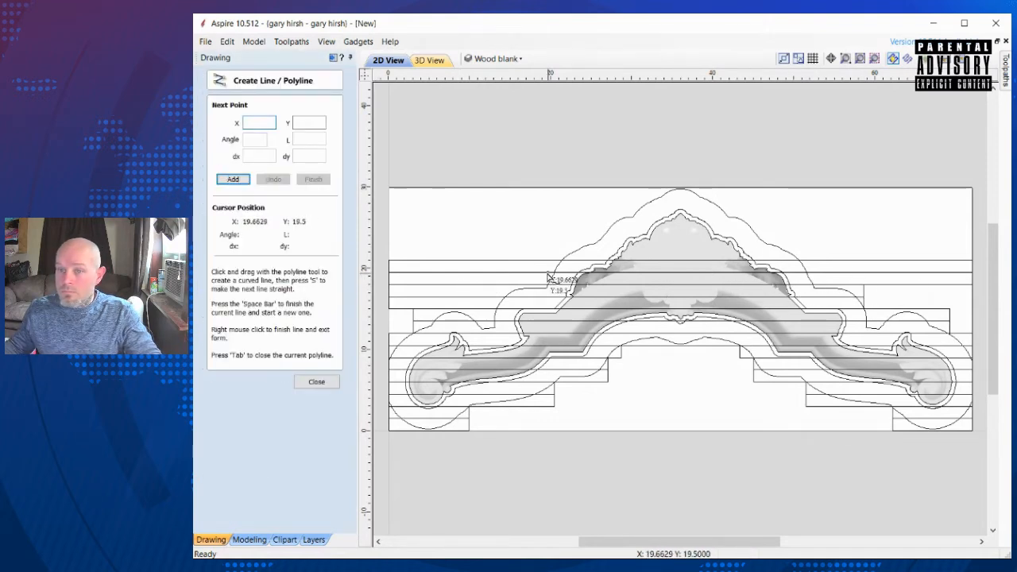
{"action": "left_click", "coordinate": [496, 310]}
{"action": "right_click", "coordinate": [496, 284]}
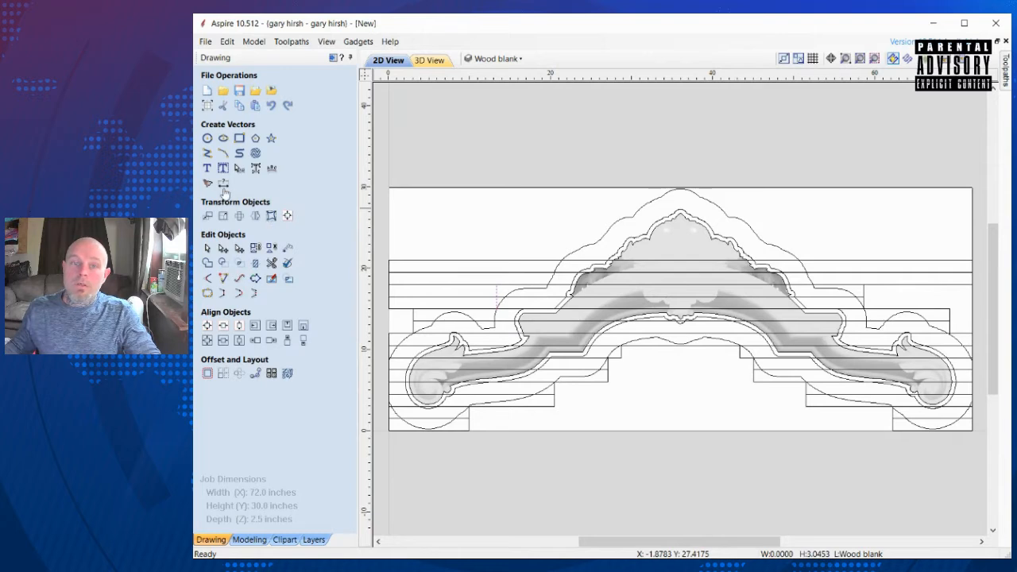
Step: Trim the left ends of the eleventh and twelfth strips beyond the vertical line at the outer outline's left shoulder
{"action": "left_click", "coordinate": [271, 262]}
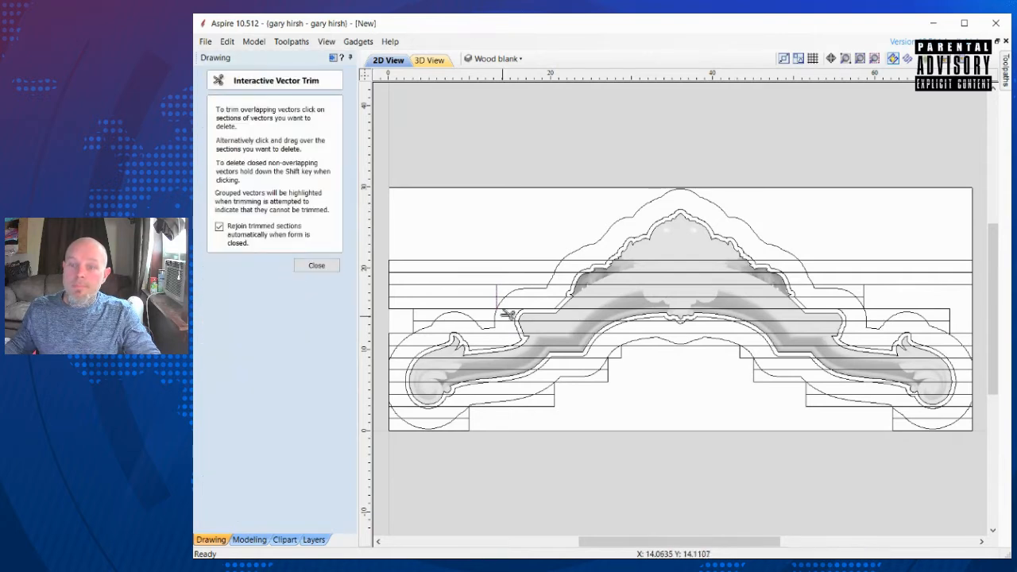
{"action": "left_click", "coordinate": [445, 297]}
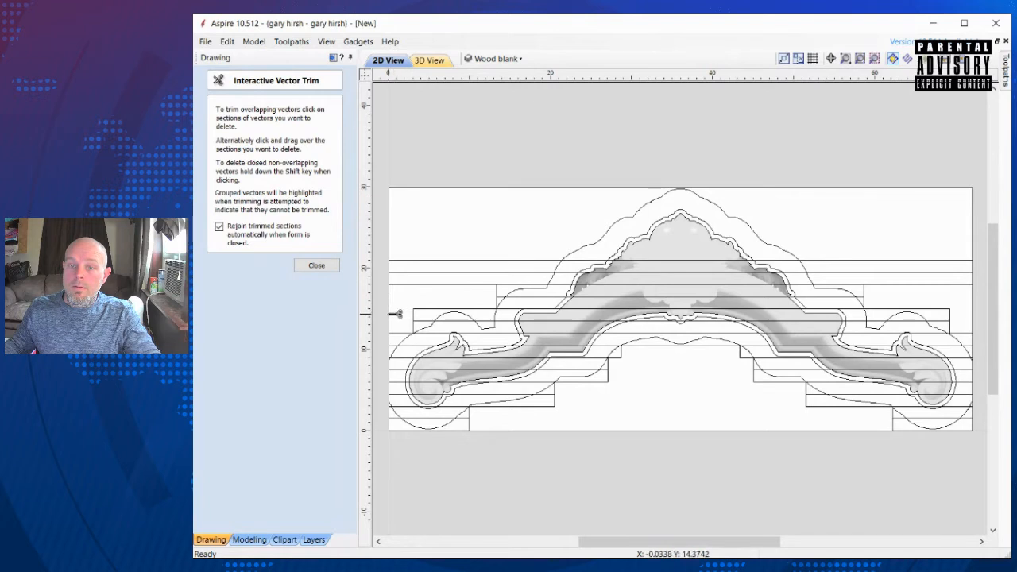
{"action": "key", "text": "Escape"}
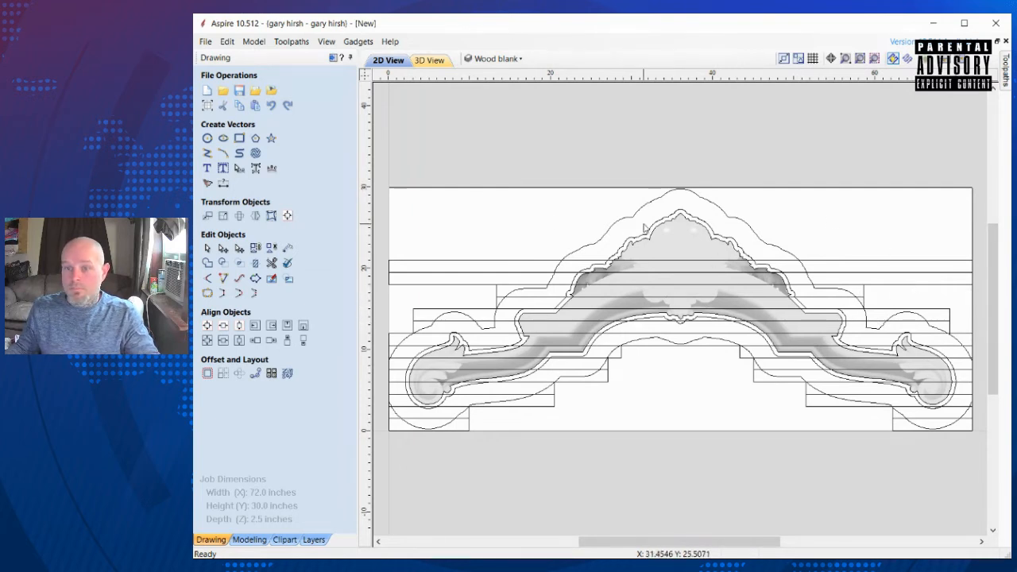
Step: Draw vertical lines about 4 and 4.5 inches long across the thirteenth and fourteenth strips, at about X 19.64 and X 52.36
{"action": "left_click", "coordinate": [206, 153]}
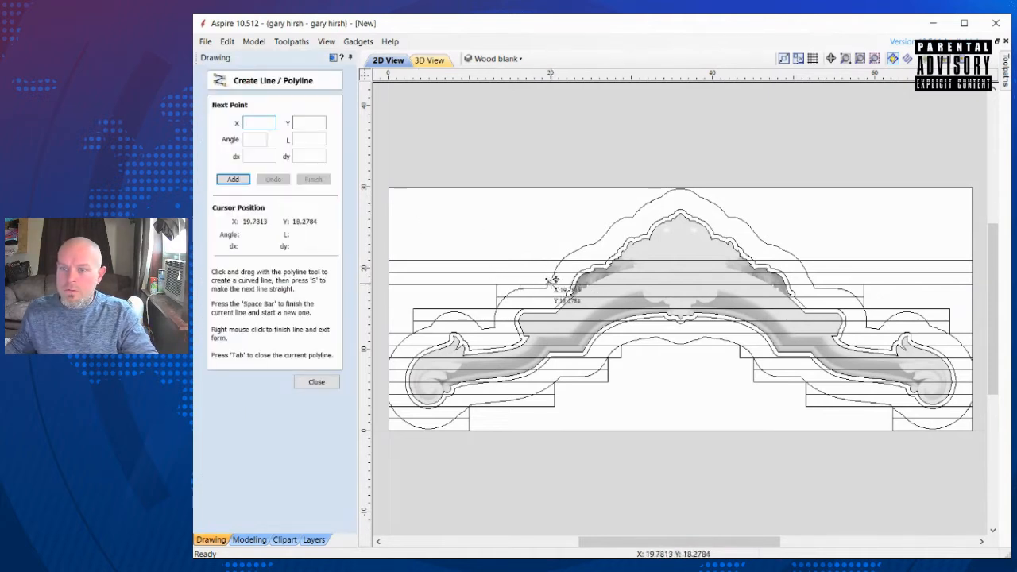
{"action": "left_click", "coordinate": [546, 283]}
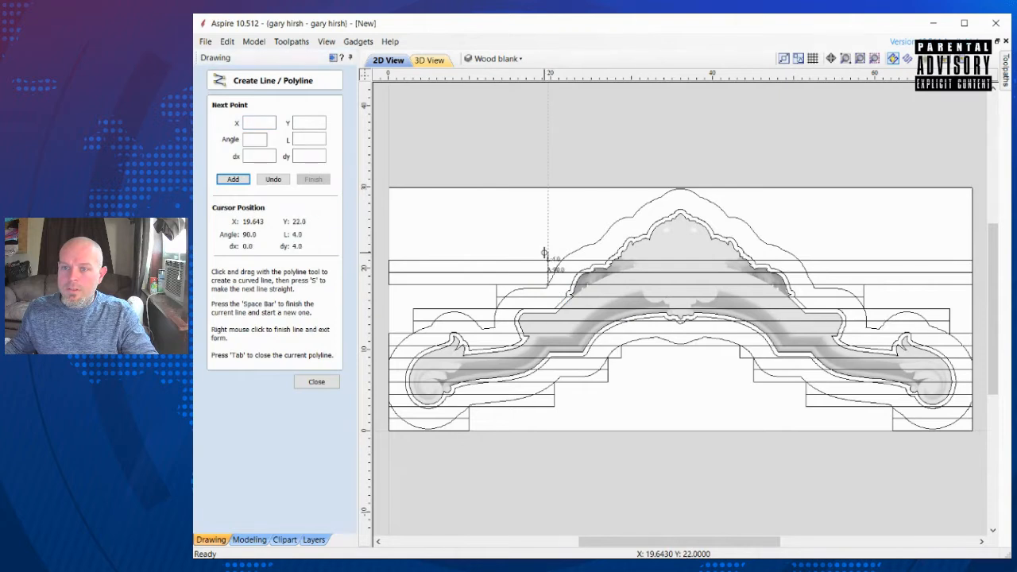
{"action": "right_click", "coordinate": [543, 251]}
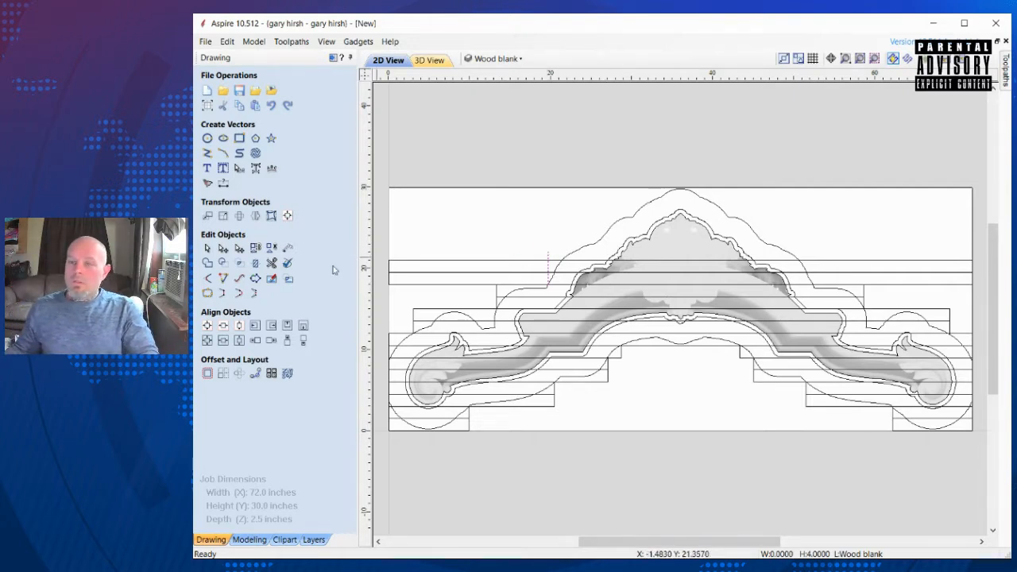
{"action": "left_click", "coordinate": [208, 153]}
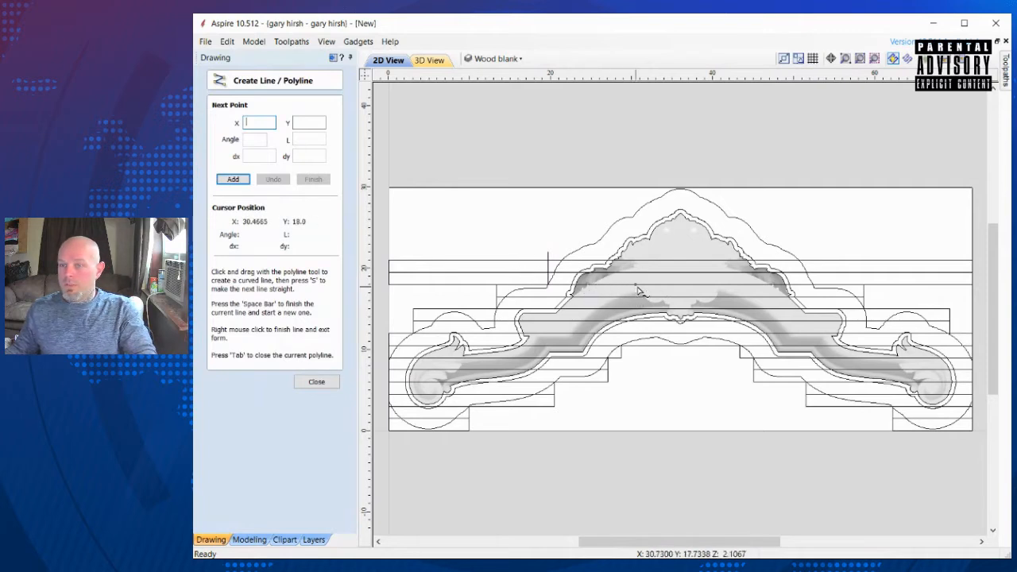
{"action": "left_click", "coordinate": [813, 281]}
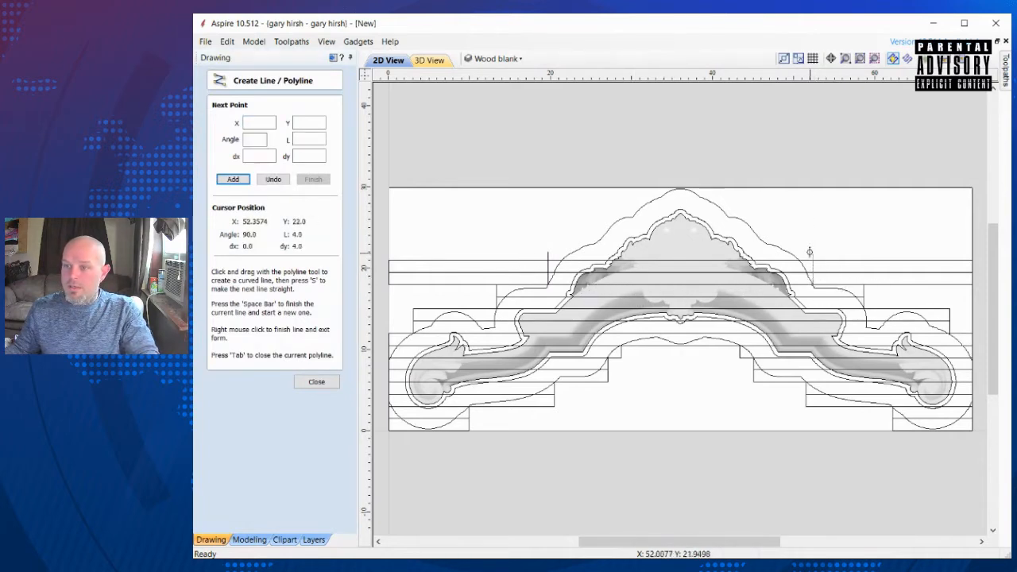
{"action": "right_click", "coordinate": [811, 251]}
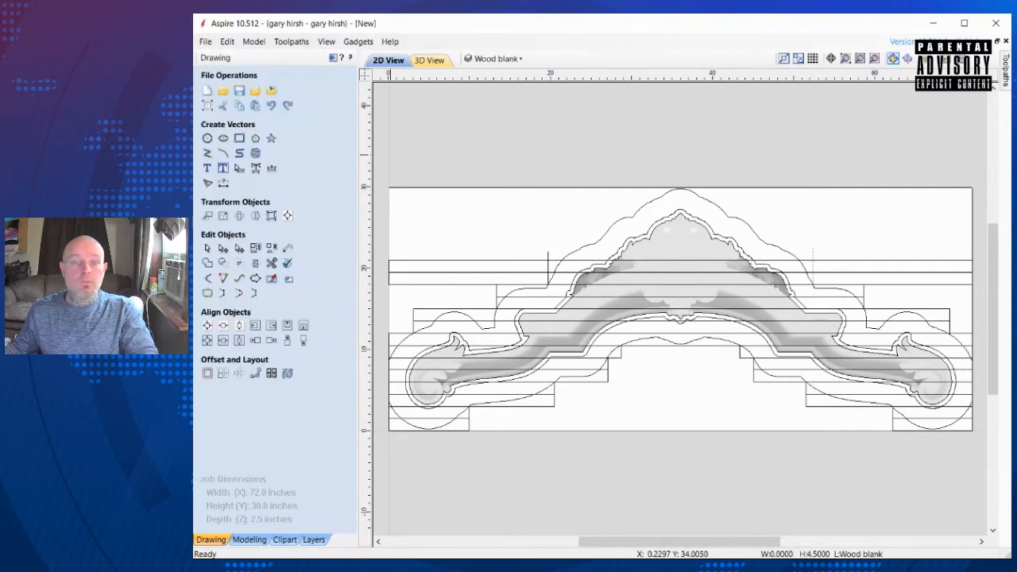
Step: Trim the thirteenth and fourteenth strips beyond both vertical lines and delete the leftover segments at the job's side edges
{"action": "left_click", "coordinate": [271, 262]}
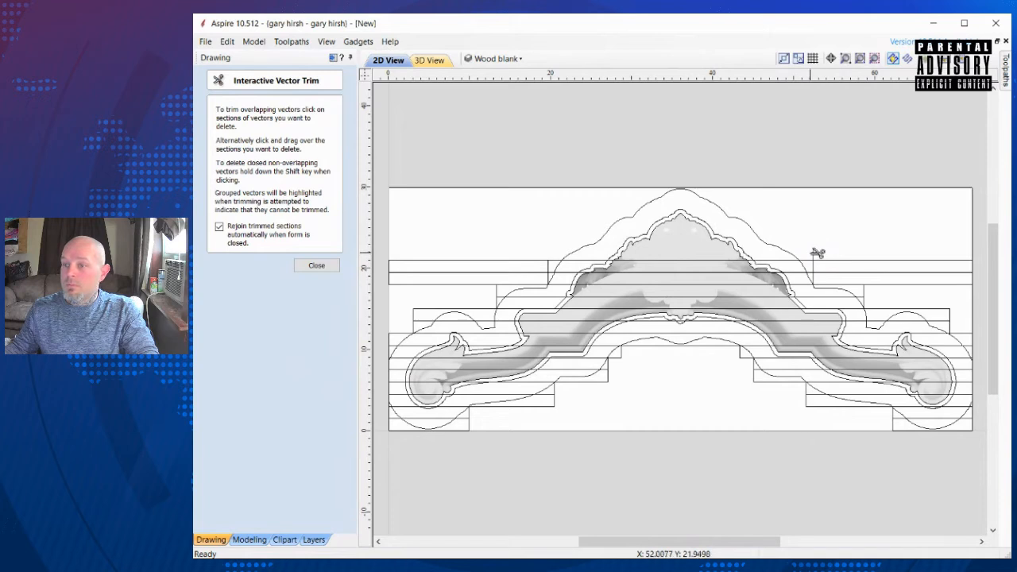
{"action": "left_click", "coordinate": [906, 265]}
{"action": "left_click", "coordinate": [911, 273]}
{"action": "left_click", "coordinate": [947, 286]}
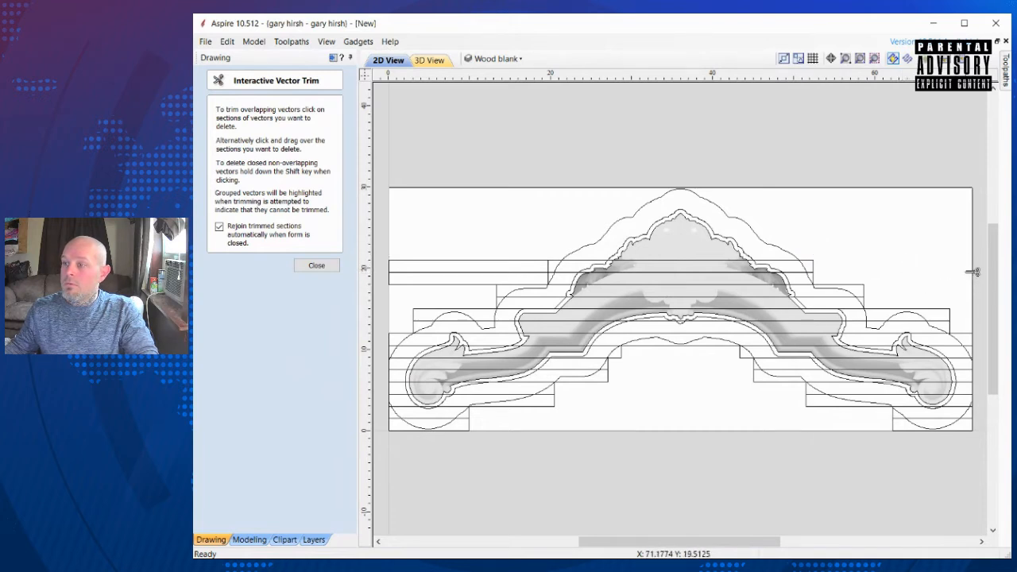
{"action": "left_click", "coordinate": [501, 266]}
{"action": "left_click", "coordinate": [483, 273]}
{"action": "left_click", "coordinate": [468, 284]}
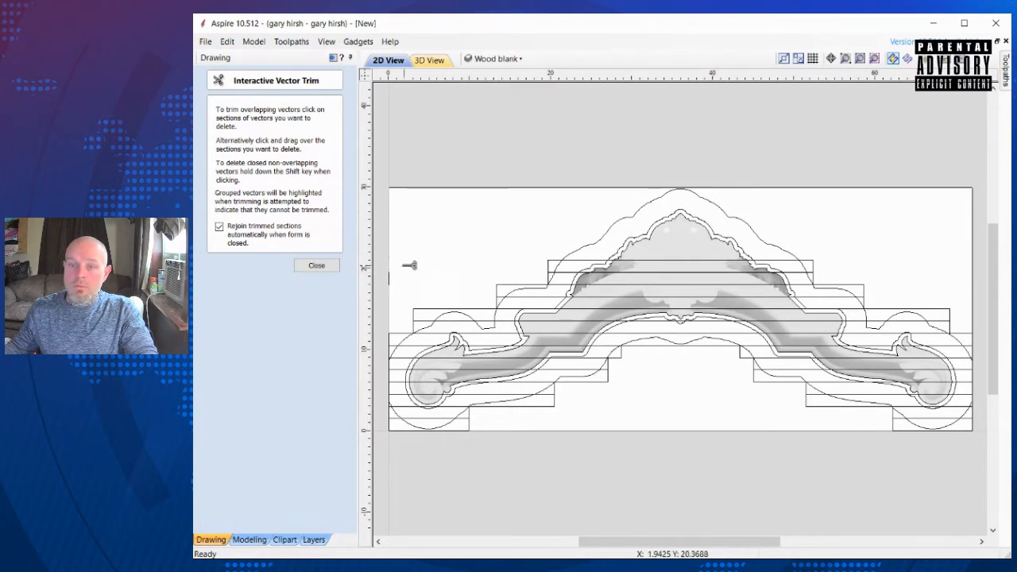
{"action": "key", "text": "Escape"}
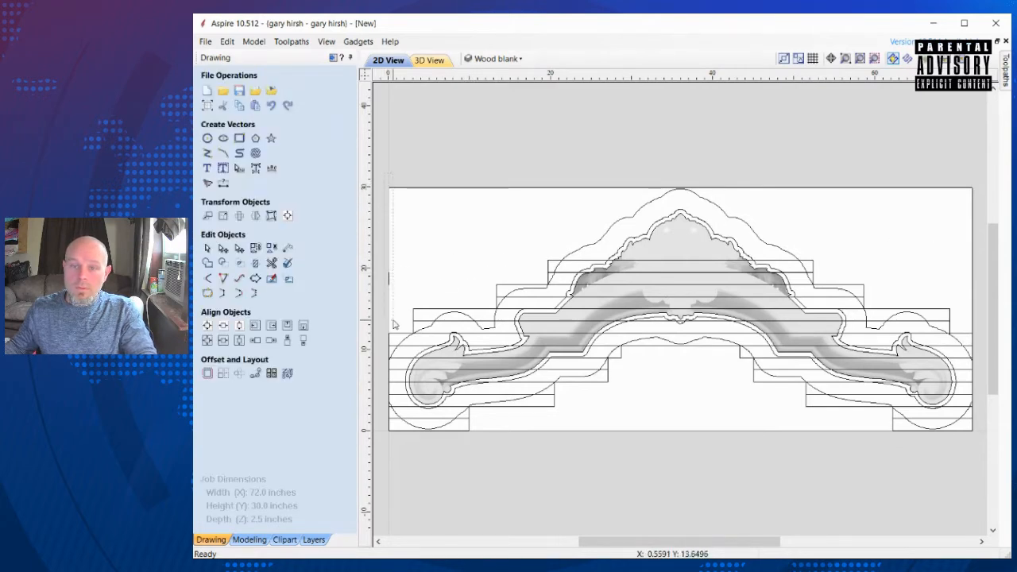
{"action": "left_click", "coordinate": [430, 319]}
{"action": "left_click_drag", "start_coordinate": [955, 158], "coordinate": [978, 334]}
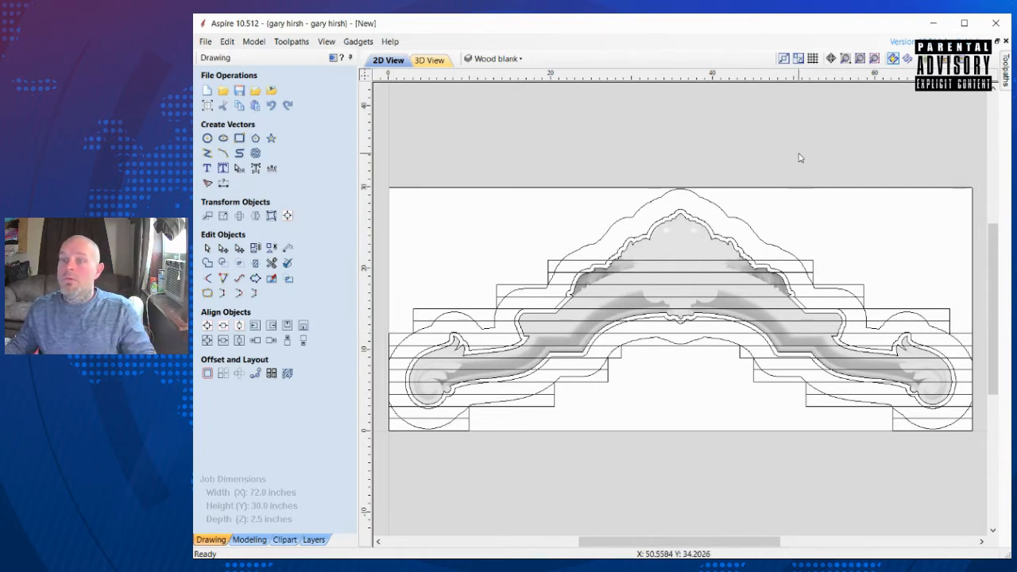
Step: Stack three copies of a full-width strip pair, each 72 by 3 inches, above the fourteenth strip up to the job's upper edge
{"action": "left_click", "coordinate": [677, 257]}
{"action": "left_click_drag", "start_coordinate": [683, 294], "coordinate": [681, 249]}
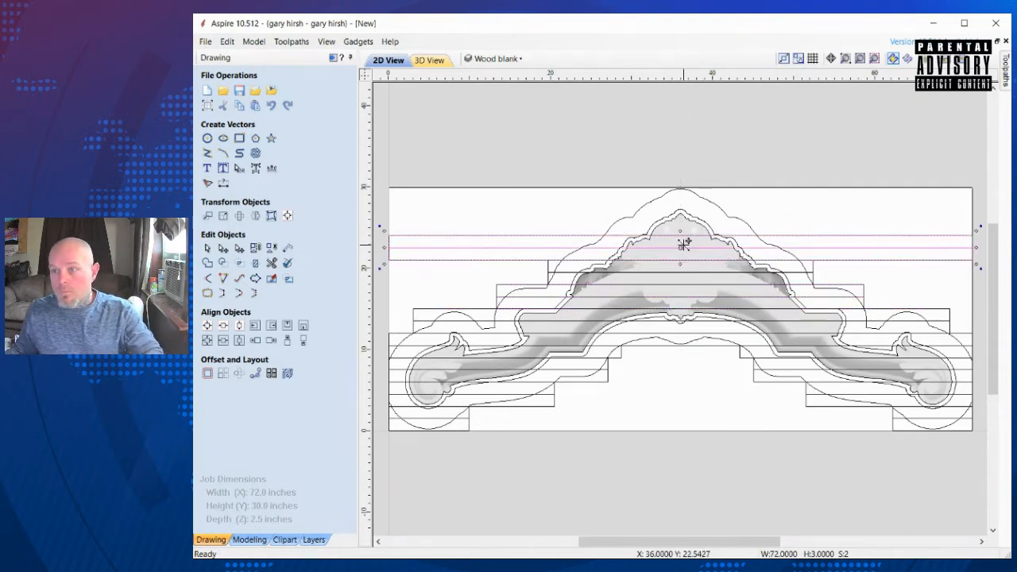
{"action": "left_click_drag", "start_coordinate": [682, 247], "coordinate": [679, 223]}
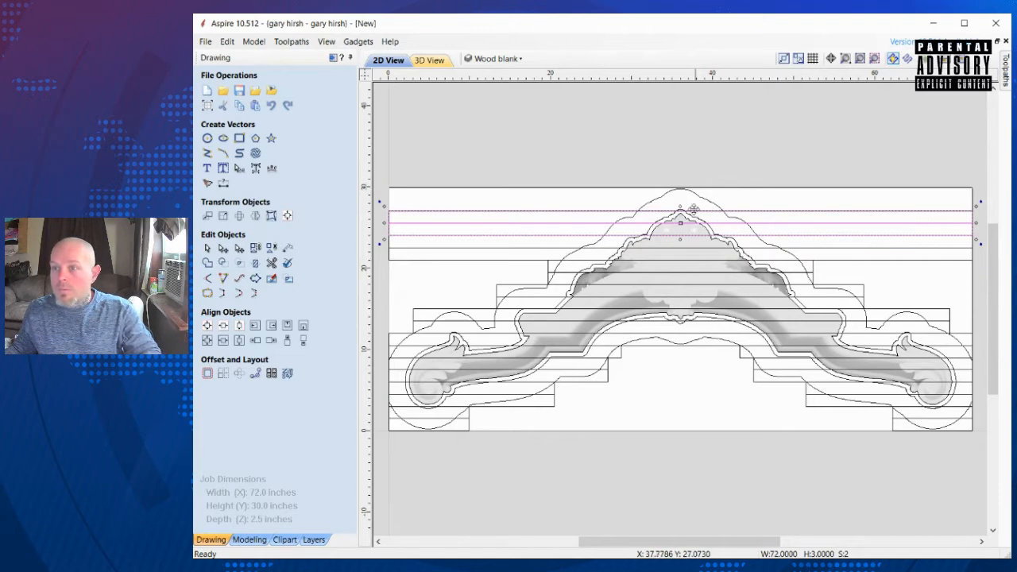
{"action": "left_click", "coordinate": [681, 201]}
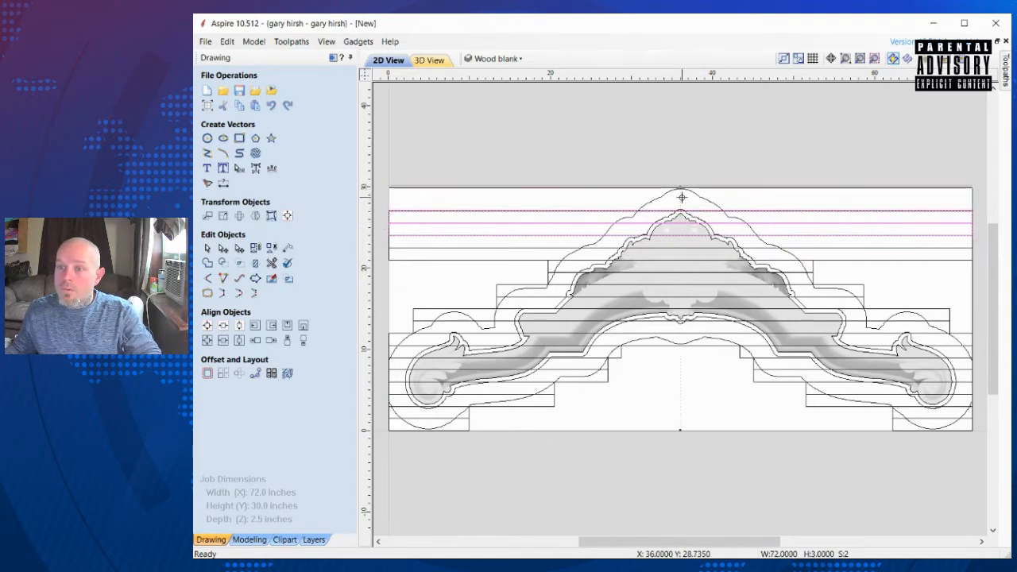
{"action": "left_click", "coordinate": [682, 199]}
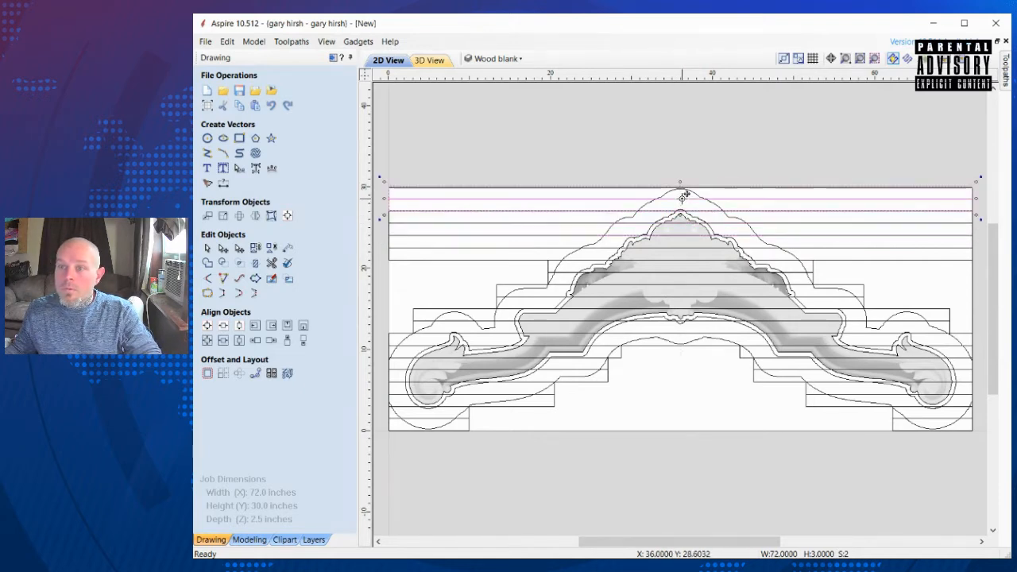
Step: Move the middle pair of full-width strips down to meet the pair below, centred at Y 25.5427
{"action": "scroll", "coordinate": [389, 211], "scroll_direction": "up", "scroll_amount": 5}
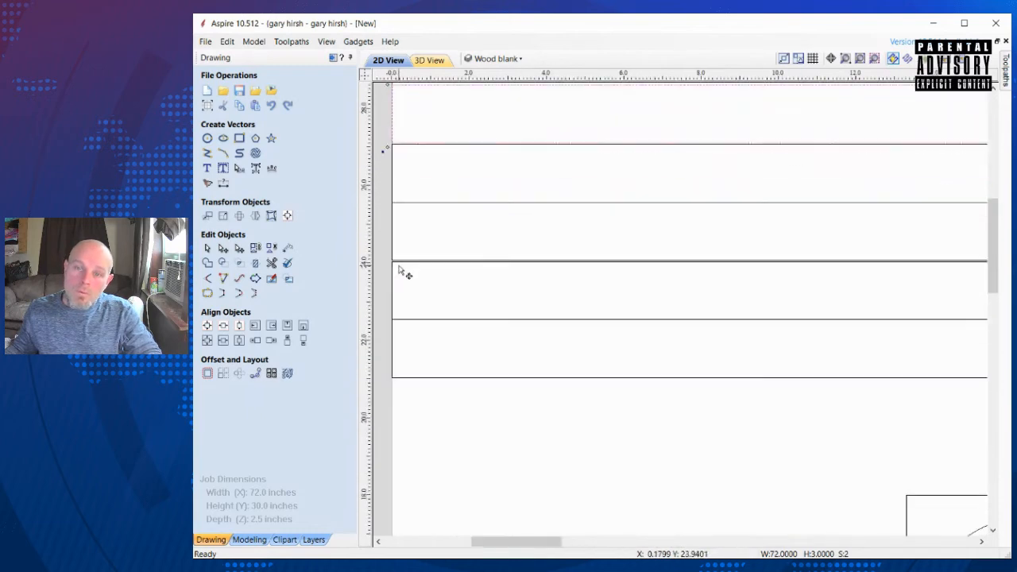
{"action": "left_click", "coordinate": [393, 256]}
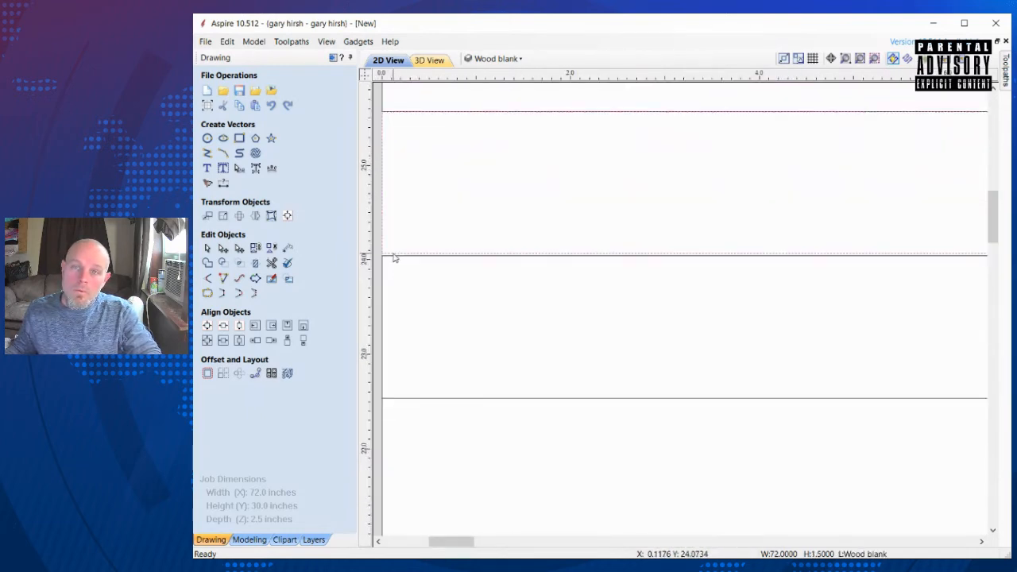
{"action": "left_click", "coordinate": [382, 101]}
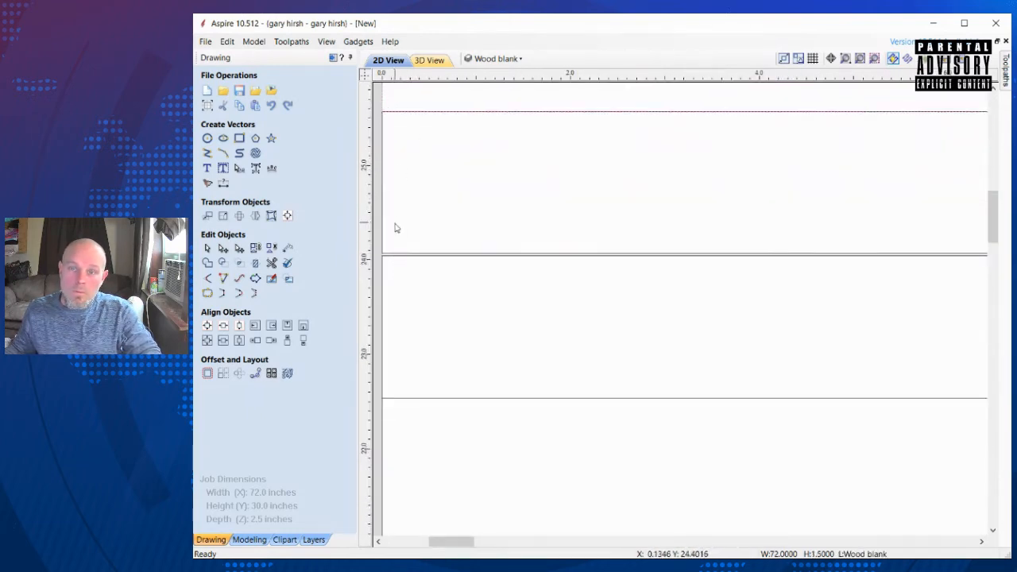
{"action": "left_click", "coordinate": [384, 255], "text": "shift"}
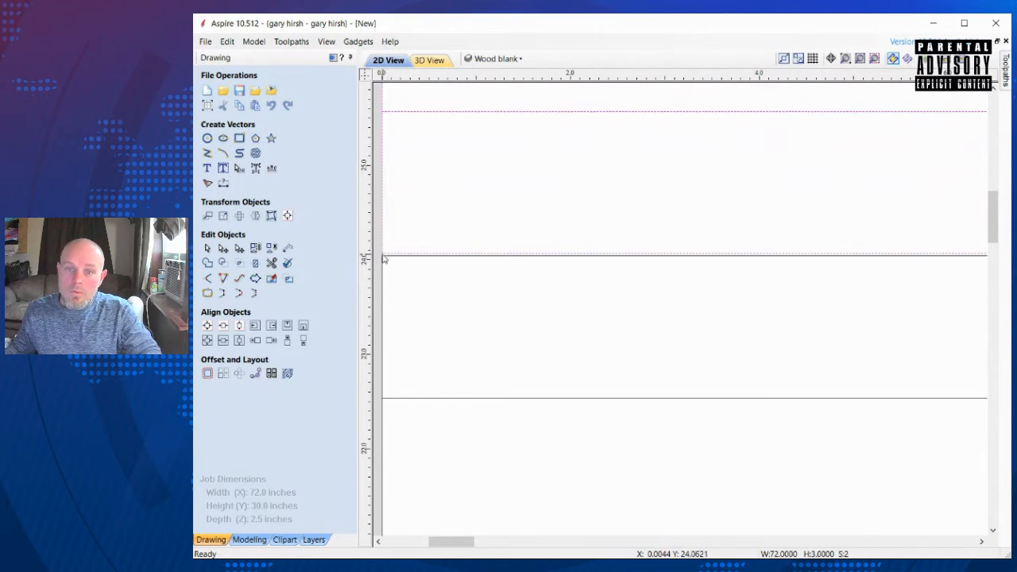
{"action": "key", "text": "m"}
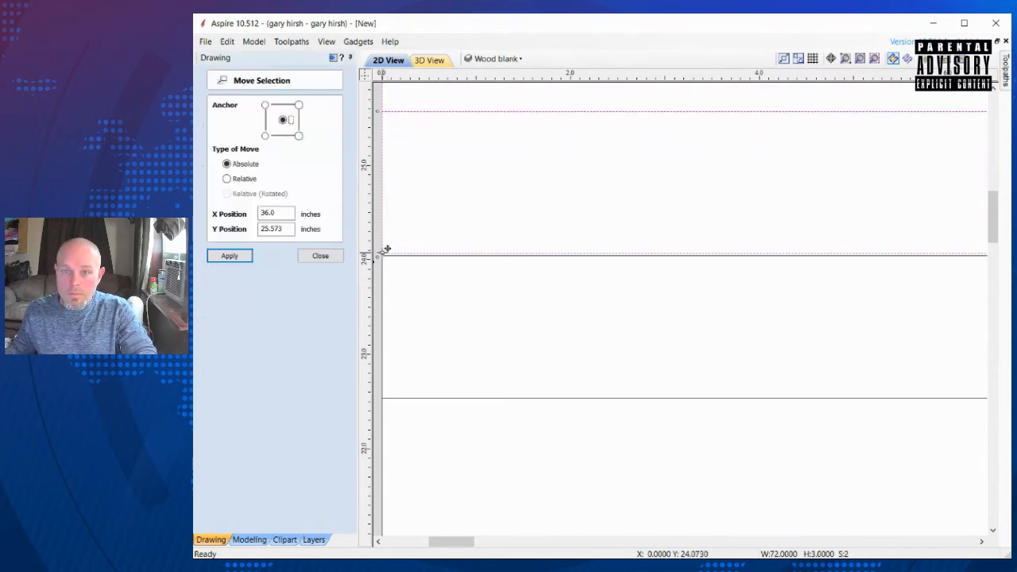
{"action": "scroll", "coordinate": [441, 323], "scroll_direction": "down", "scroll_amount": 2}
{"action": "scroll", "coordinate": [428, 147], "scroll_direction": "up", "scroll_amount": 1}
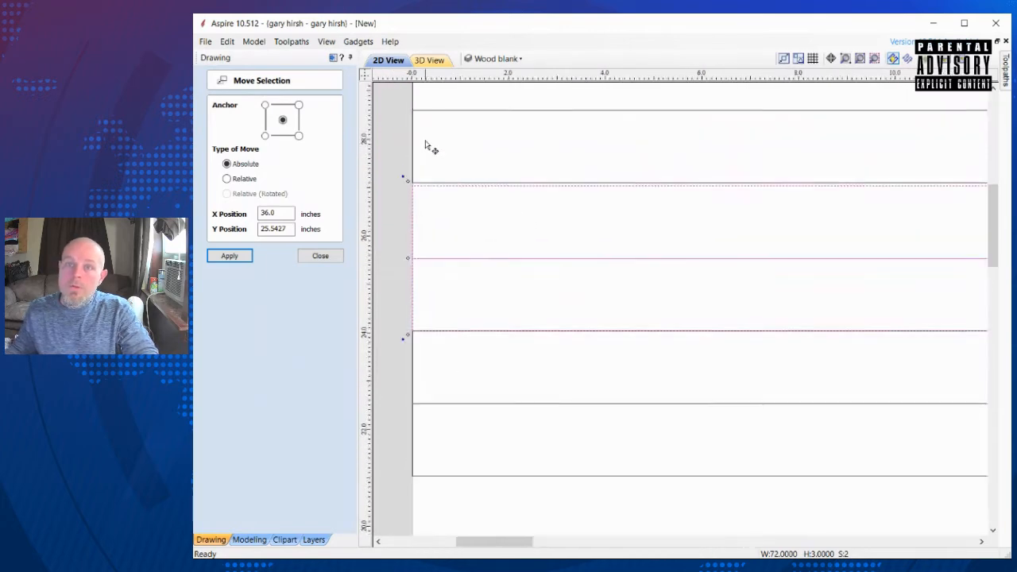
Step: Move the uppermost pair of full-width strips down so its lower edge meets the middle pair
{"action": "scroll", "coordinate": [426, 142], "scroll_direction": "down", "scroll_amount": 2}
{"action": "scroll", "coordinate": [417, 143], "scroll_direction": "up", "scroll_amount": 1}
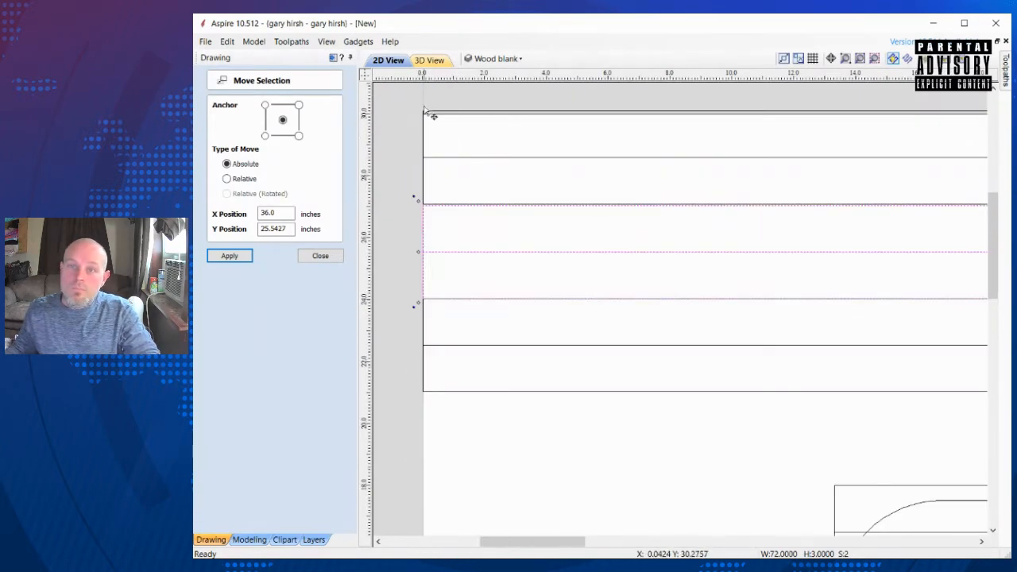
{"action": "left_click", "coordinate": [424, 110]}
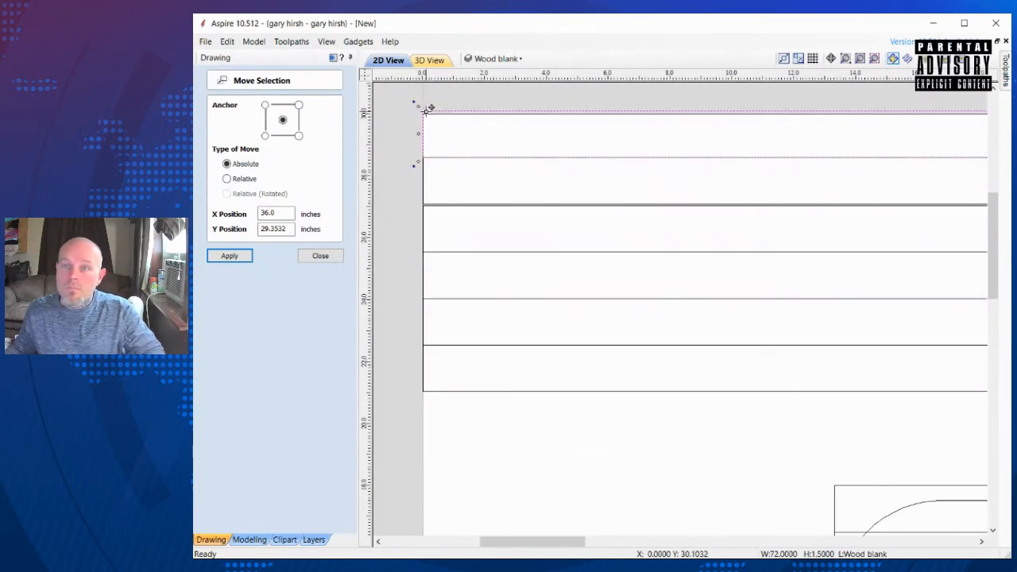
{"action": "left_click", "coordinate": [433, 207], "text": "shift"}
{"action": "scroll", "coordinate": [419, 205], "scroll_direction": "up", "scroll_amount": 3}
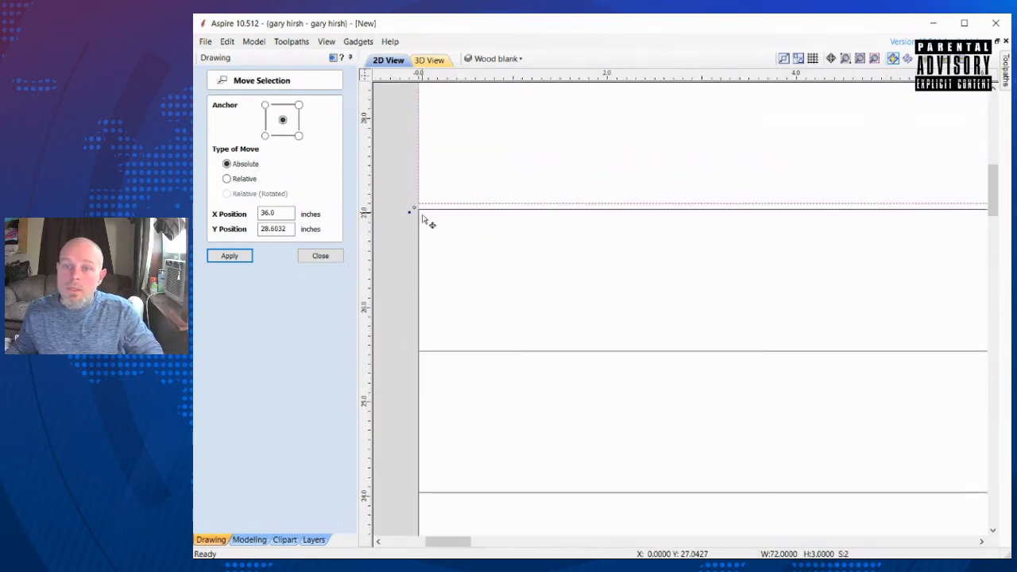
{"action": "left_click_drag", "start_coordinate": [410, 177], "coordinate": [411, 191]}
{"action": "left_click", "coordinate": [560, 319]}
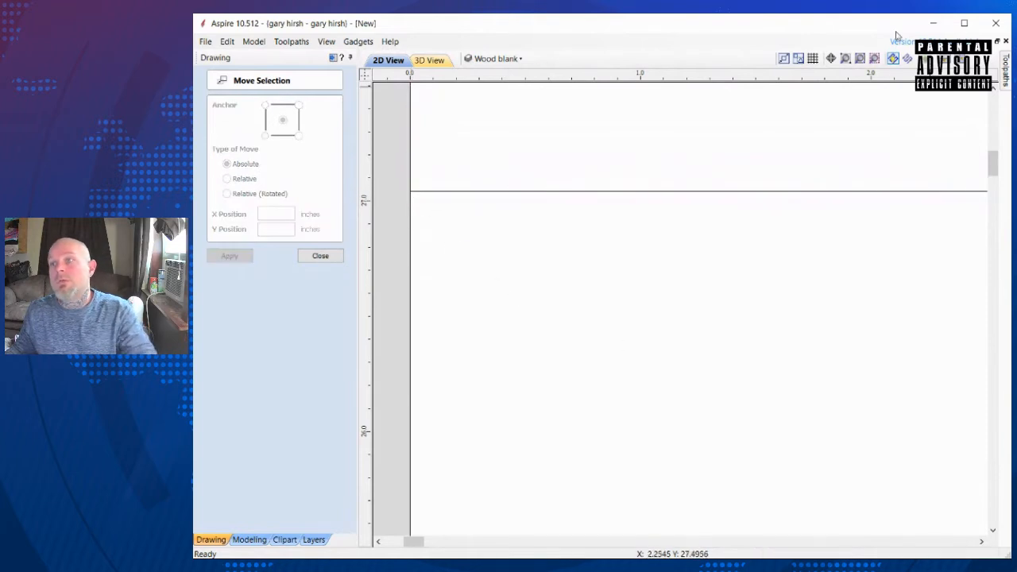
Step: Move the first, third, fifth and sixth full-width strips from below down together so the group is centred at Y 25.5
{"action": "left_click", "coordinate": [860, 59]}
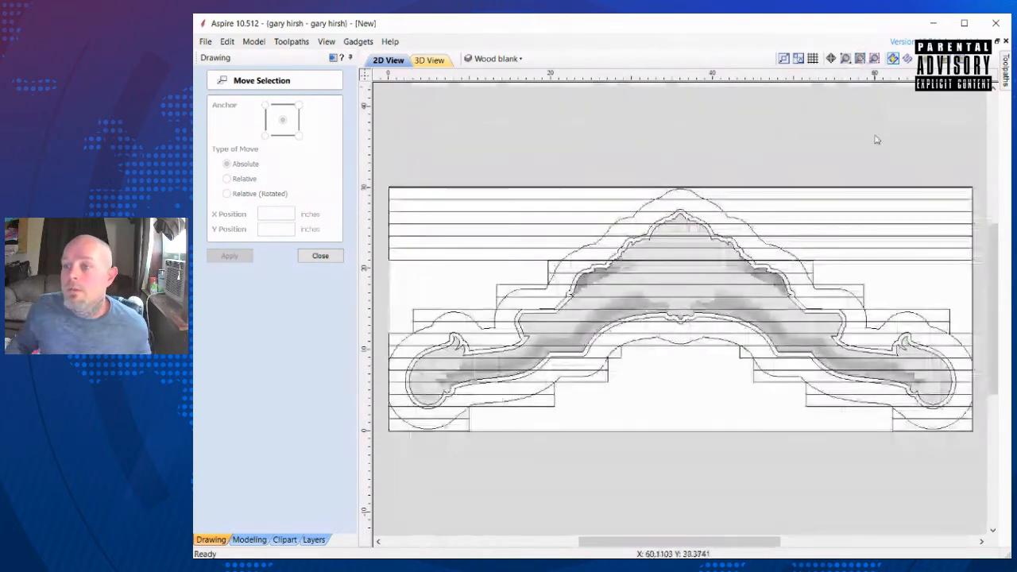
{"action": "scroll", "coordinate": [551, 265], "scroll_direction": "up", "scroll_amount": 5}
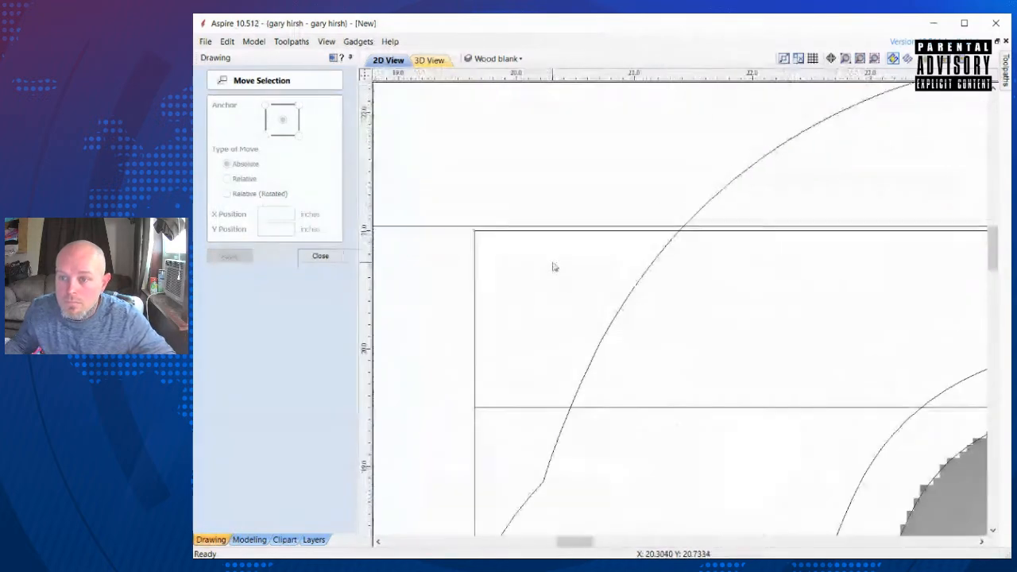
{"action": "scroll", "coordinate": [540, 227], "scroll_direction": "down", "scroll_amount": 5}
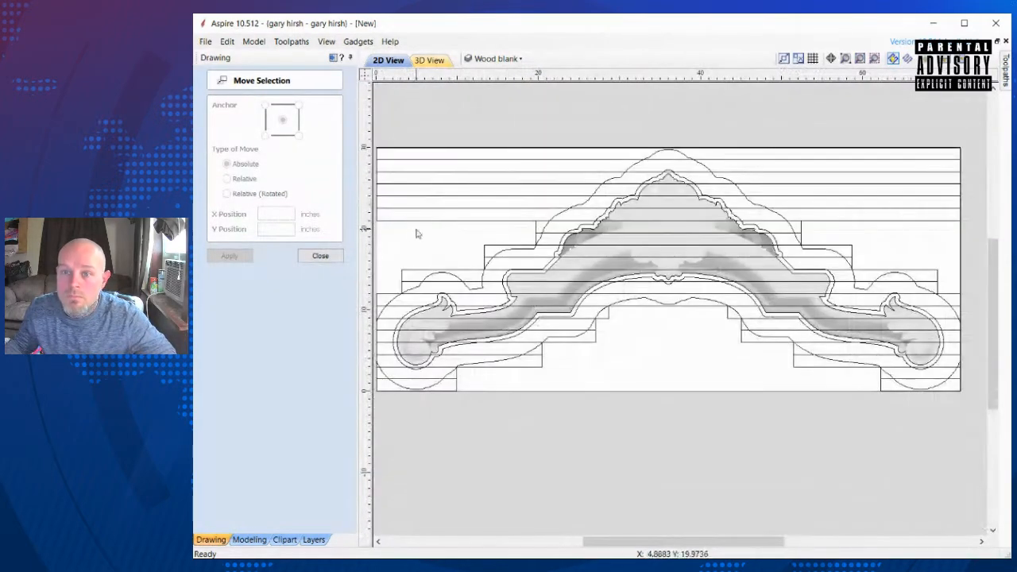
{"action": "left_click", "coordinate": [405, 220]}
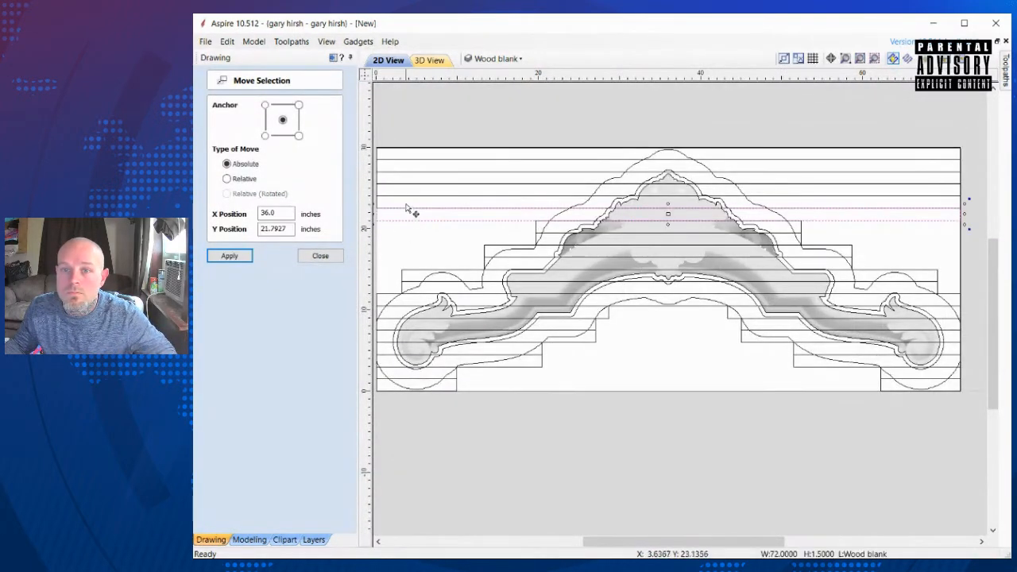
{"action": "left_click", "coordinate": [408, 193], "text": "shift"}
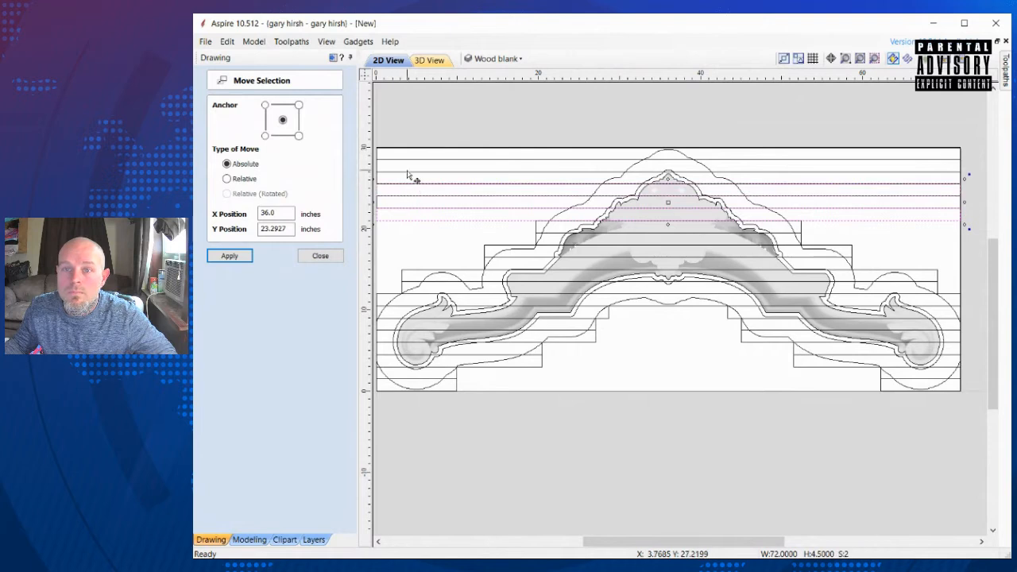
{"action": "left_click", "coordinate": [410, 170], "text": "shift"}
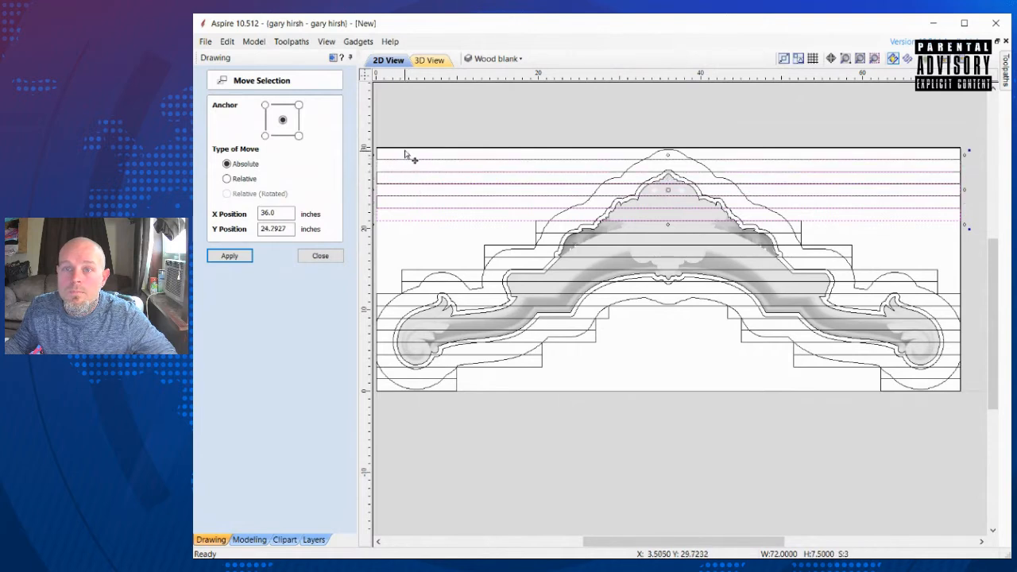
{"action": "left_click", "coordinate": [410, 157], "text": "shift"}
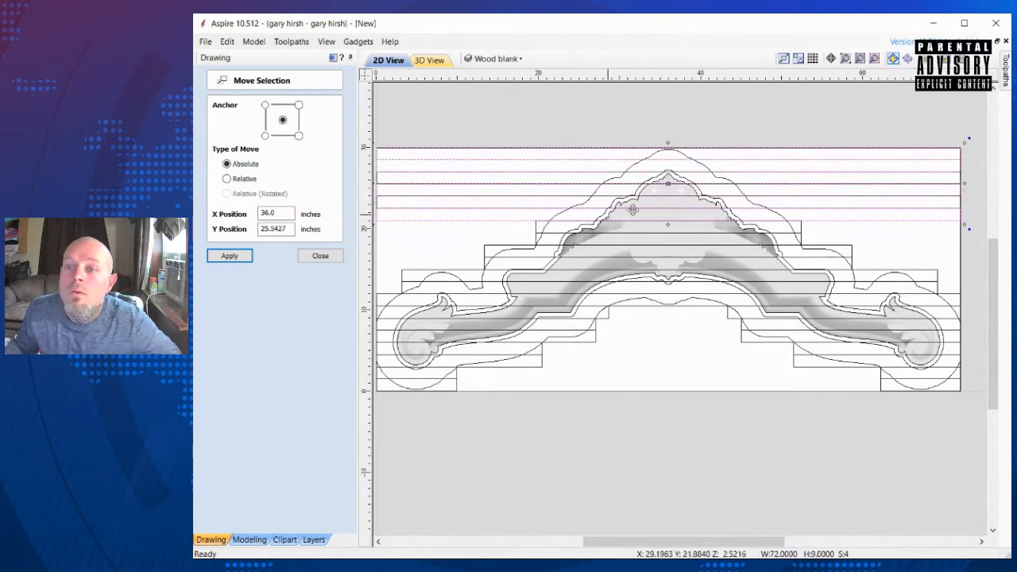
{"action": "scroll", "coordinate": [538, 222], "scroll_direction": "up", "scroll_amount": 10}
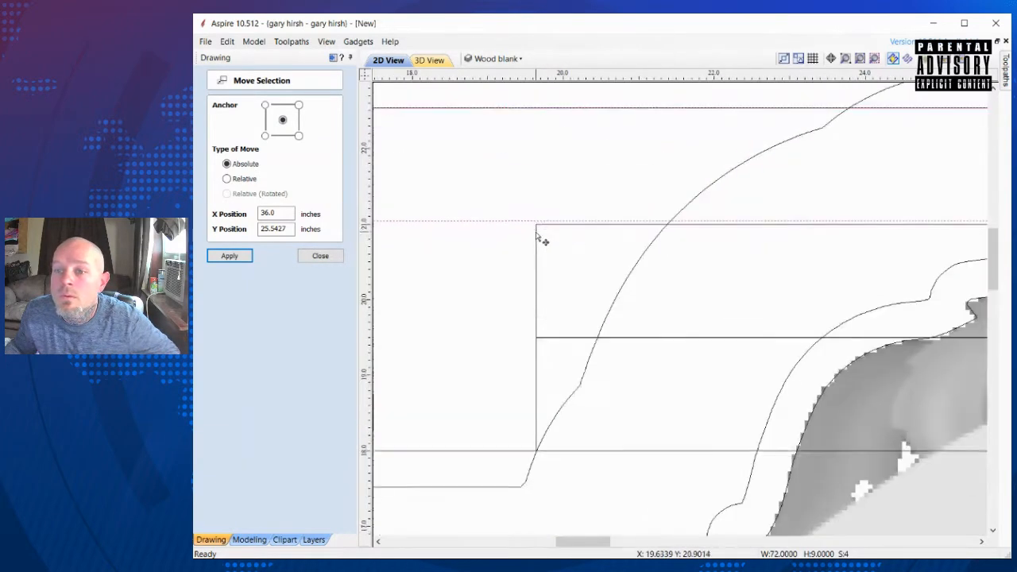
{"action": "left_click_drag", "start_coordinate": [542, 202], "coordinate": [543, 211]}
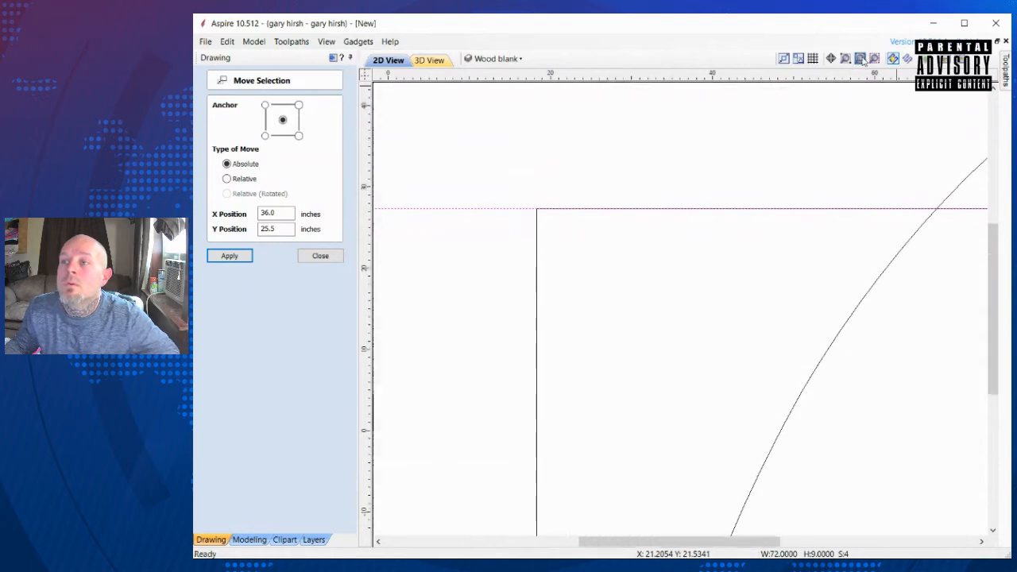
{"action": "left_click", "coordinate": [862, 61]}
{"action": "left_click", "coordinate": [537, 123]}
{"action": "scroll", "coordinate": [397, 236], "scroll_direction": "up", "scroll_amount": 3}
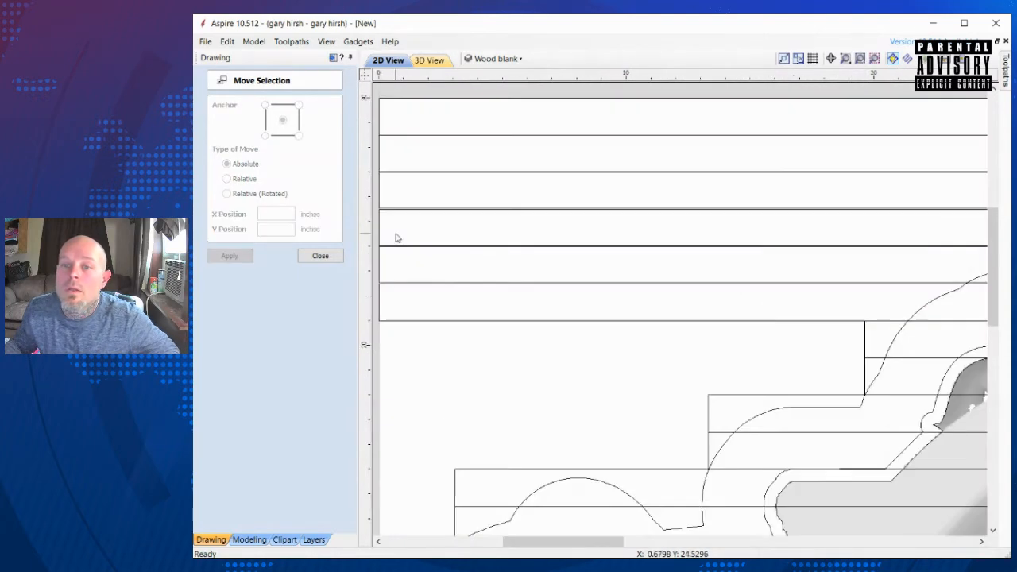
{"action": "scroll", "coordinate": [397, 243], "scroll_direction": "up", "scroll_amount": 3}
{"action": "left_click", "coordinate": [409, 250]}
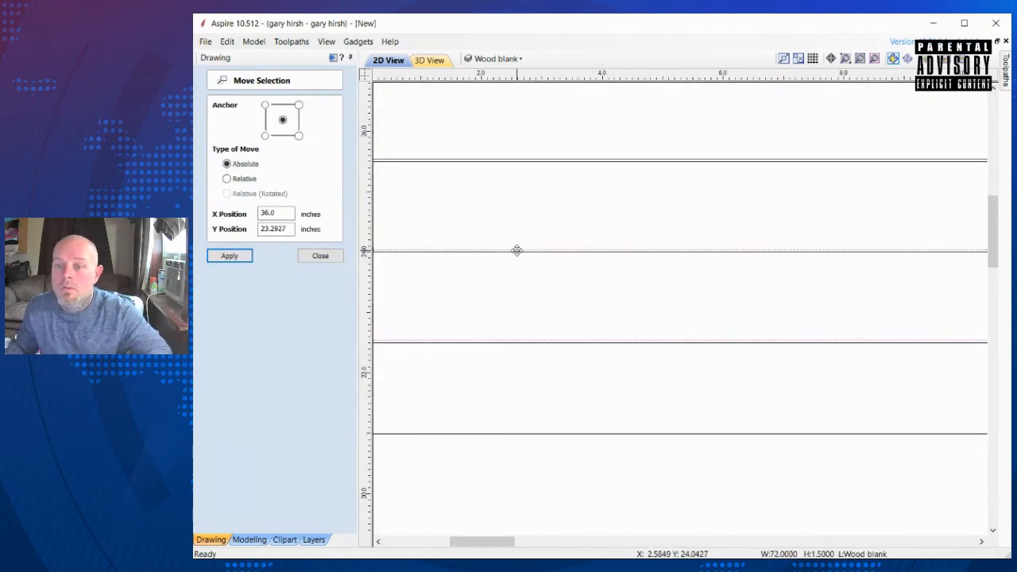
{"action": "left_click", "coordinate": [512, 208]}
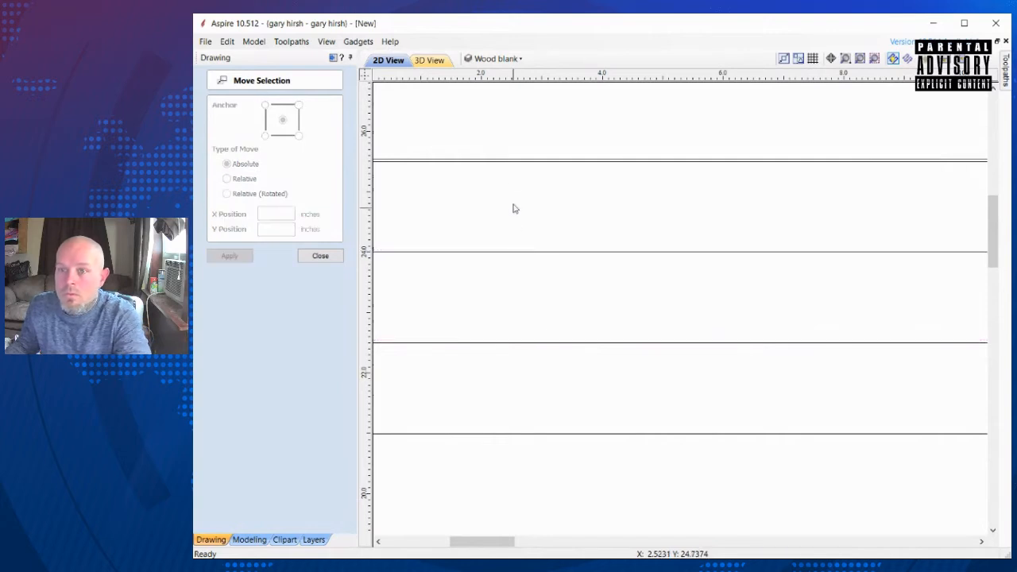
{"action": "left_click", "coordinate": [508, 161]}
{"action": "scroll", "coordinate": [520, 168], "scroll_direction": "down", "scroll_amount": 3}
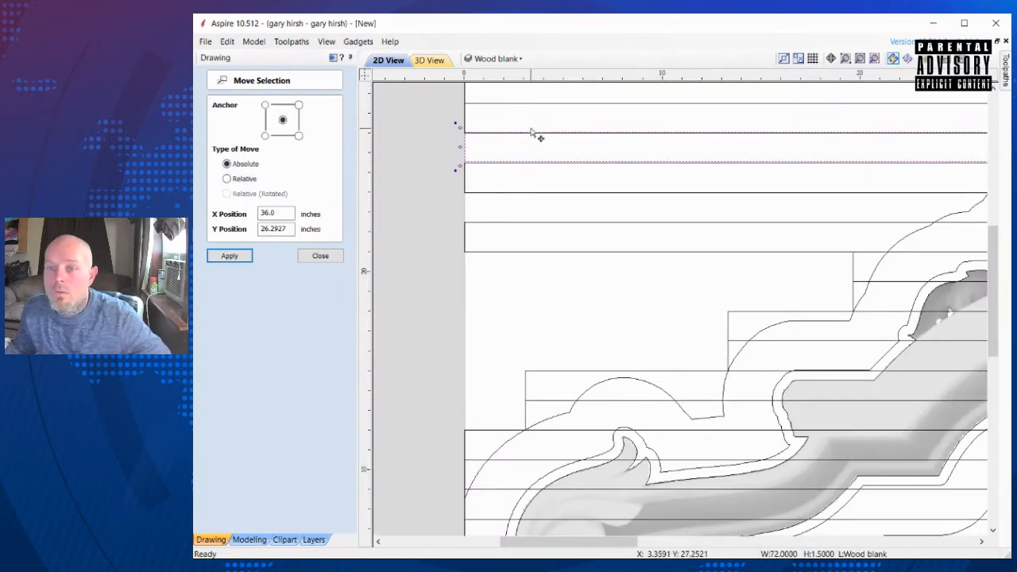
{"action": "key", "text": "ctrl+z"}
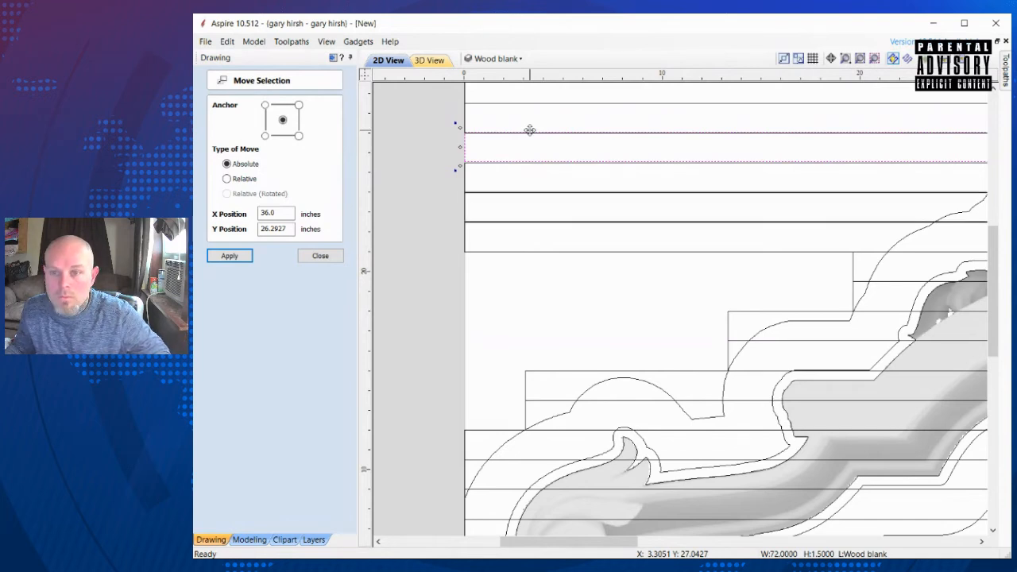
{"action": "left_click", "coordinate": [536, 191]}
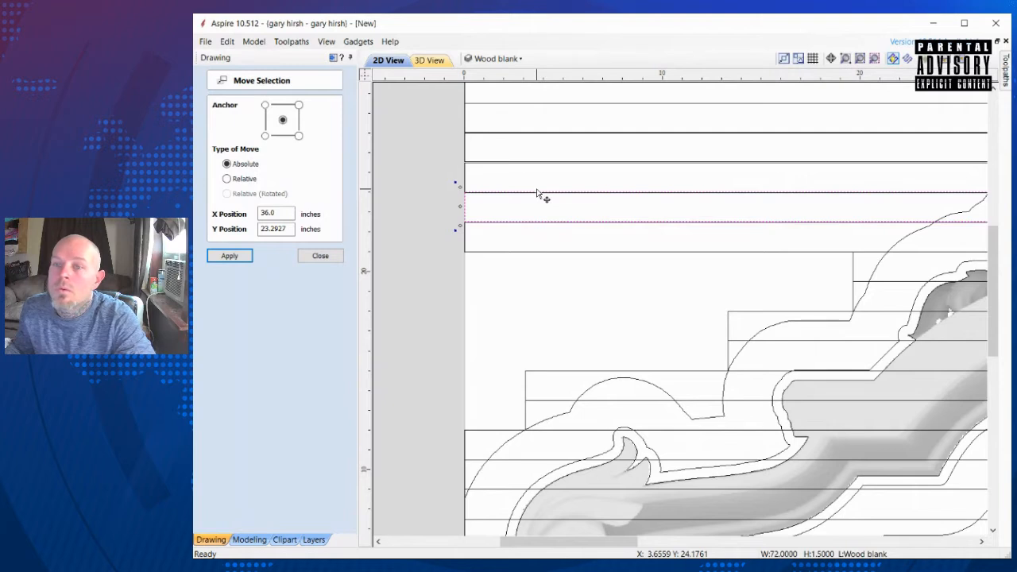
{"action": "left_click_drag", "start_coordinate": [534, 199], "coordinate": [533, 194]}
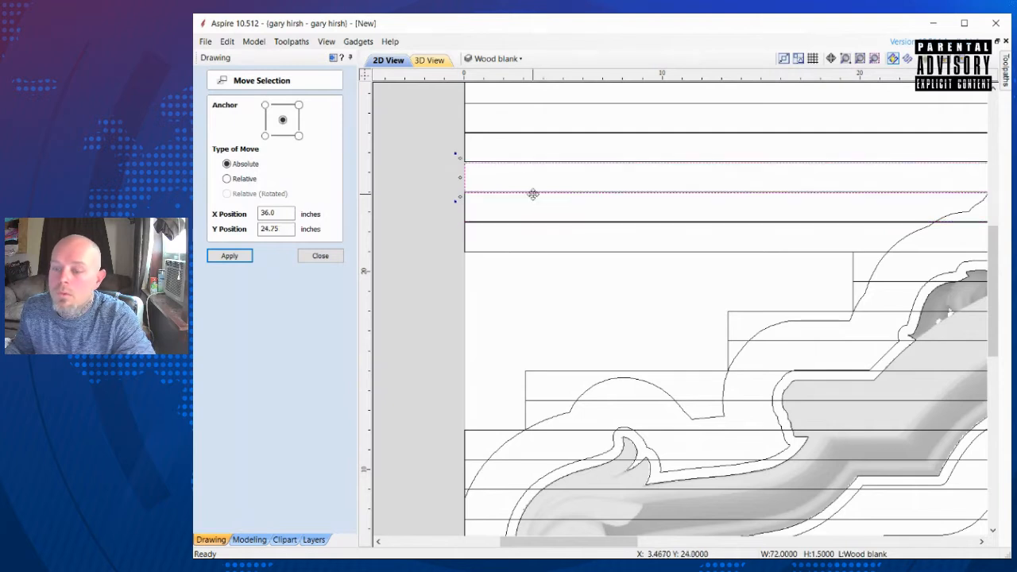
{"action": "left_click", "coordinate": [531, 197]}
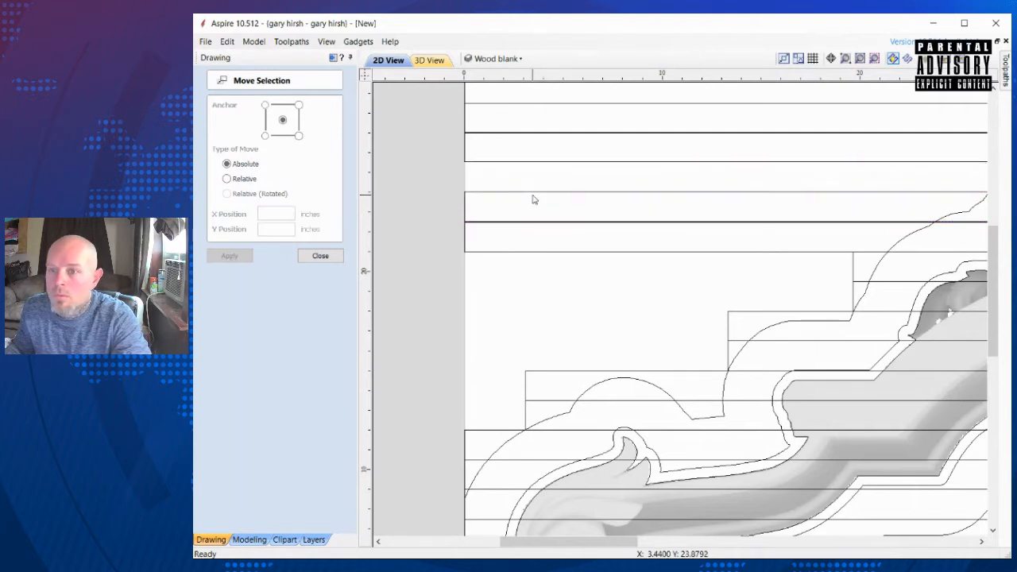
{"action": "left_click", "coordinate": [523, 133]}
{"action": "left_click", "coordinate": [523, 140]}
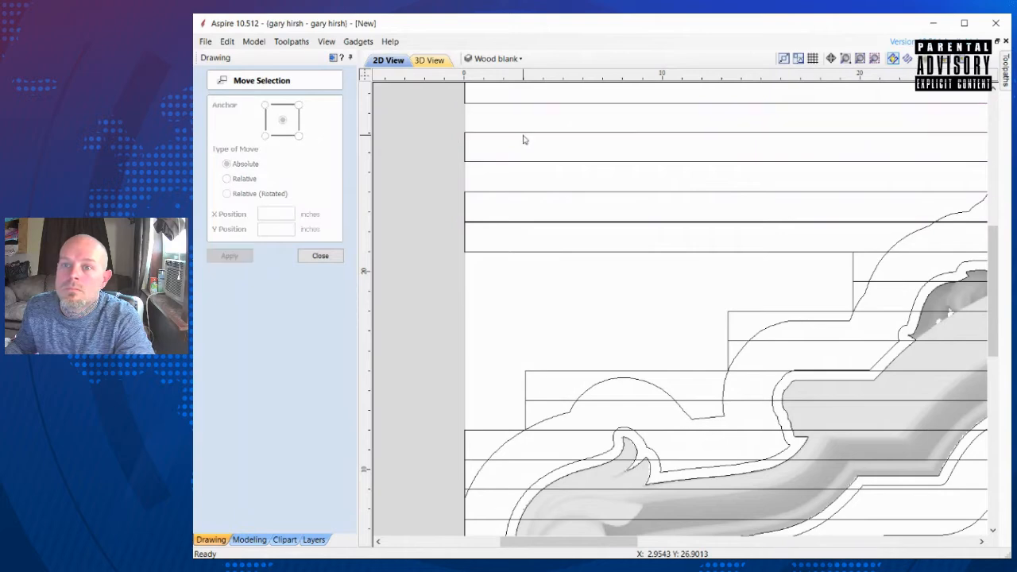
{"action": "left_click", "coordinate": [554, 223]}
{"action": "key", "text": "Delete"}
{"action": "scroll", "coordinate": [594, 207], "scroll_direction": "down", "scroll_amount": 3}
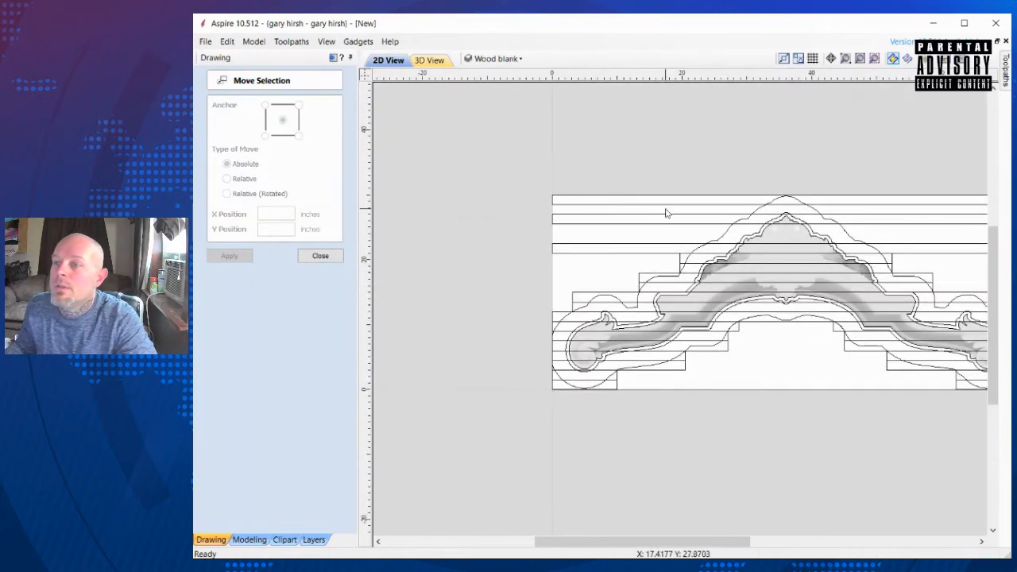
{"action": "scroll", "coordinate": [663, 213], "scroll_direction": "down", "scroll_amount": 2}
{"action": "scroll", "coordinate": [710, 232], "scroll_direction": "up", "scroll_amount": 2}
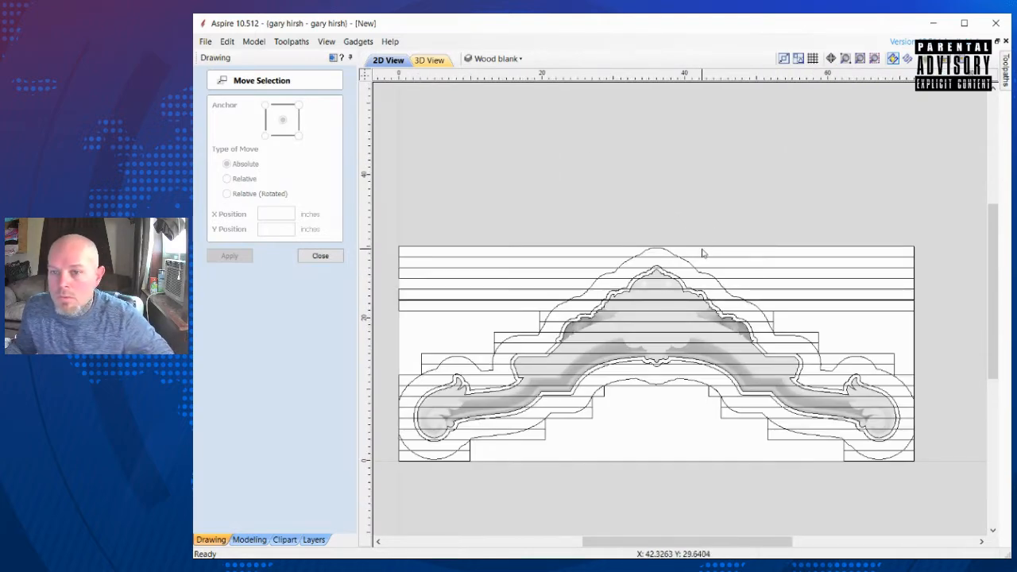
Step: Close the gaps in the full-width stack by moving the second strip down to centre Y 23.25 and the fourth to Y 26.25
{"action": "scroll", "coordinate": [441, 326], "scroll_direction": "up", "scroll_amount": 3}
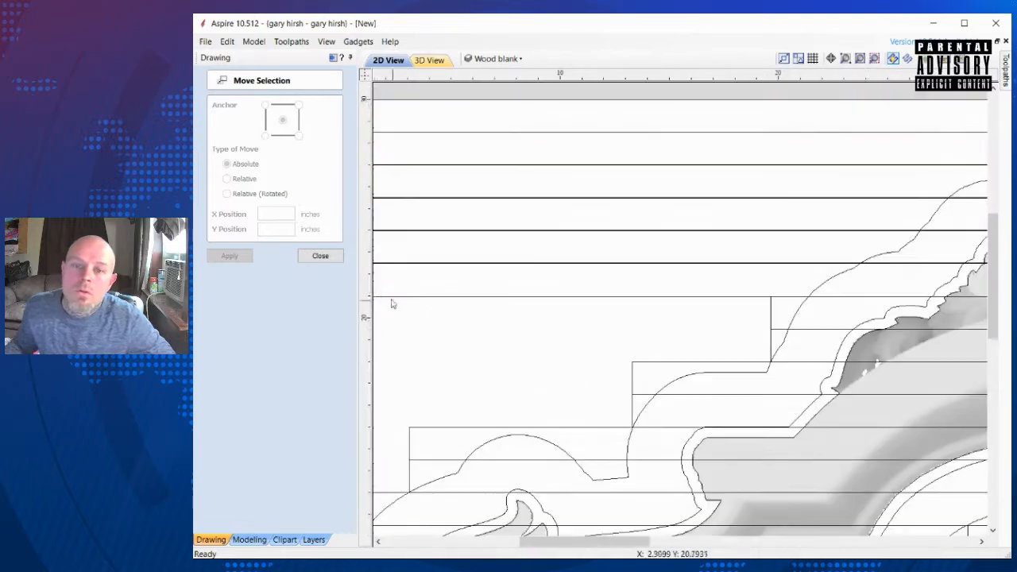
{"action": "scroll", "coordinate": [392, 266], "scroll_direction": "down", "scroll_amount": 4}
{"action": "scroll", "coordinate": [389, 264], "scroll_direction": "up", "scroll_amount": 4}
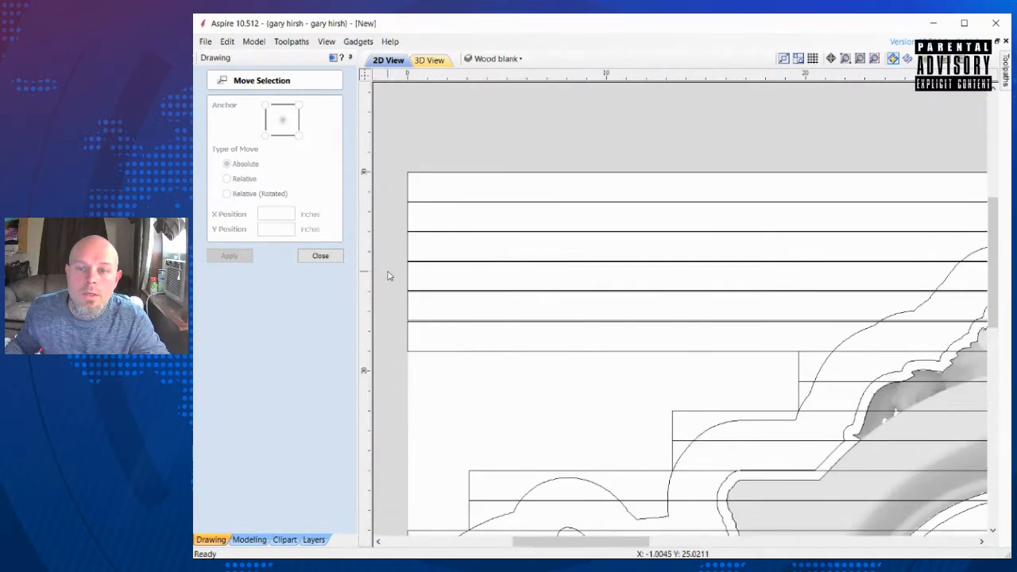
{"action": "left_click", "coordinate": [402, 333]}
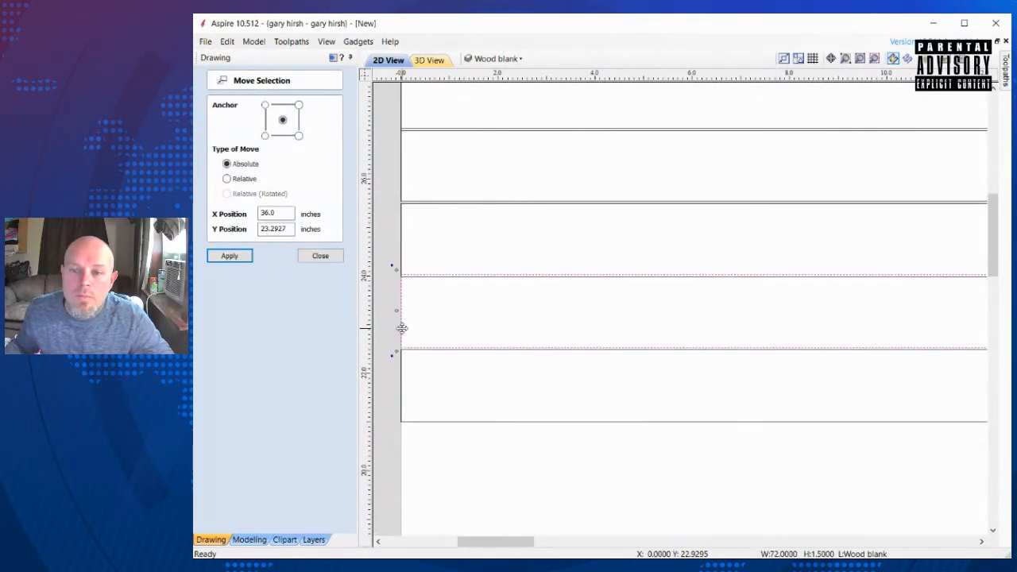
{"action": "left_click_drag", "start_coordinate": [401, 347], "coordinate": [402, 349]}
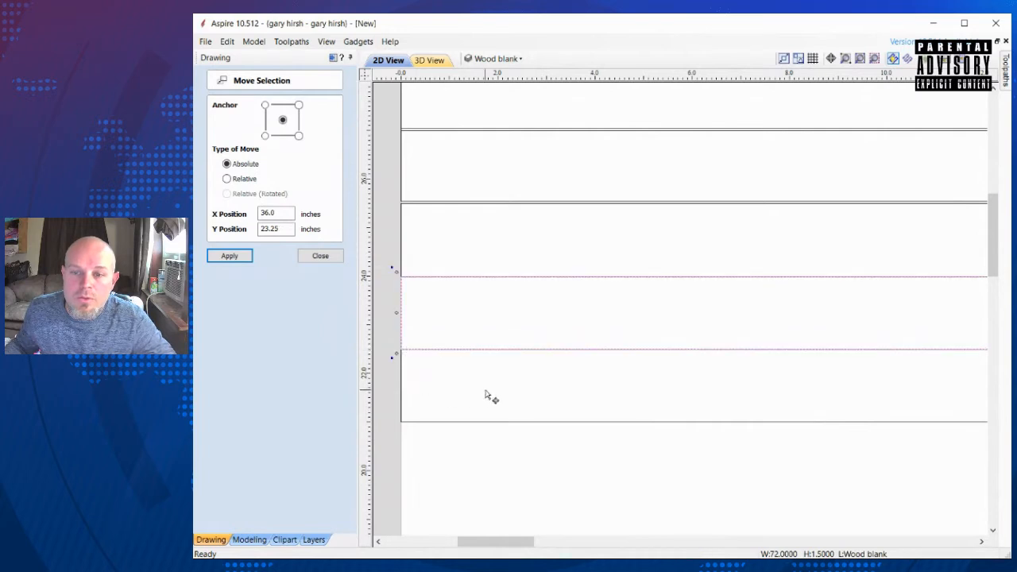
{"action": "left_click", "coordinate": [401, 272]}
{"action": "scroll", "coordinate": [405, 280], "scroll_direction": "up", "scroll_amount": 3}
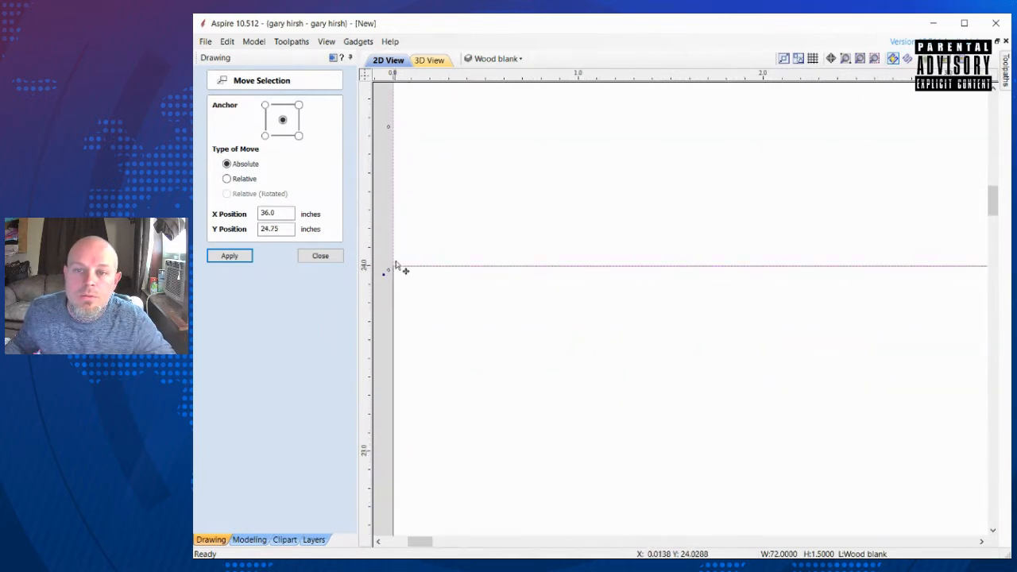
{"action": "scroll", "coordinate": [394, 266], "scroll_direction": "down", "scroll_amount": 5}
{"action": "mouse_move", "coordinate": [421, 167]}
{"action": "left_mouse_down"}
{"action": "mouse_move", "coordinate": [413, 161]}
{"action": "mouse_move", "coordinate": [416, 174]}
{"action": "left_mouse_up"}
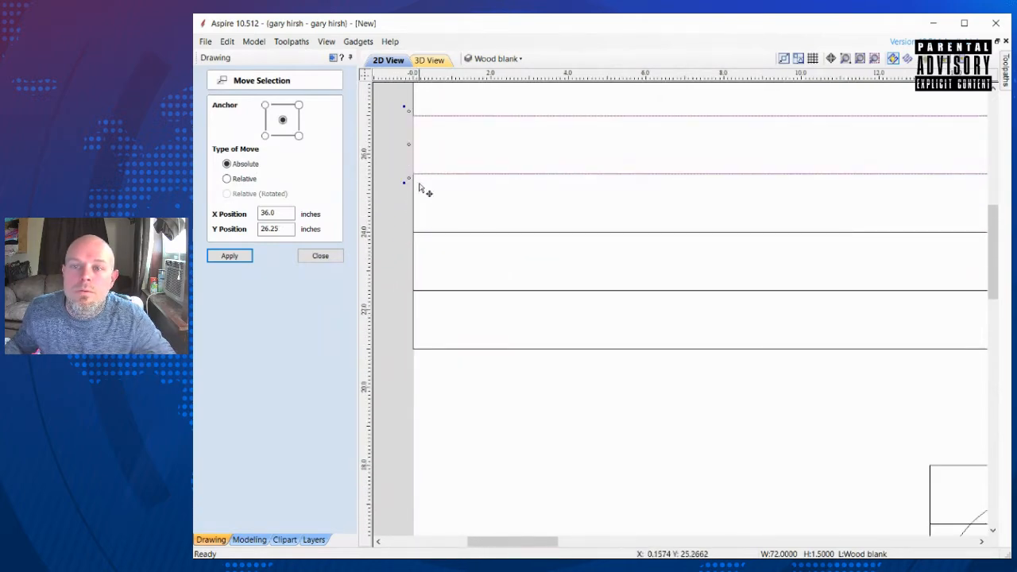
Step: Inspect the joints between the full-width strips up to the job's upper edge for remaining gaps or overlaps
{"action": "scroll", "coordinate": [439, 163], "scroll_direction": "down", "scroll_amount": 3}
{"action": "scroll", "coordinate": [433, 157], "scroll_direction": "up", "scroll_amount": 6}
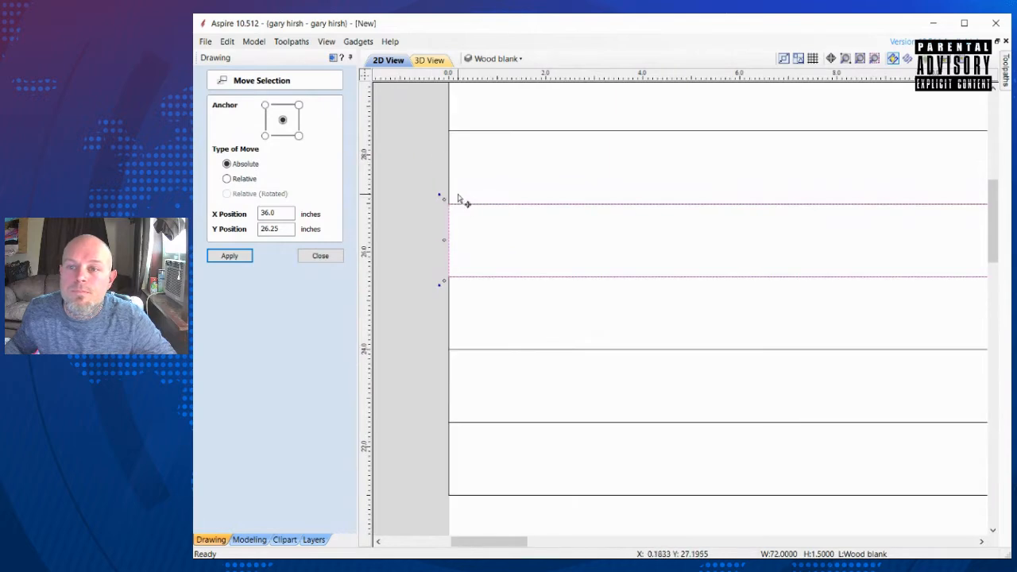
{"action": "scroll", "coordinate": [454, 191], "scroll_direction": "down", "scroll_amount": 1}
{"action": "scroll", "coordinate": [458, 133], "scroll_direction": "down", "scroll_amount": 3}
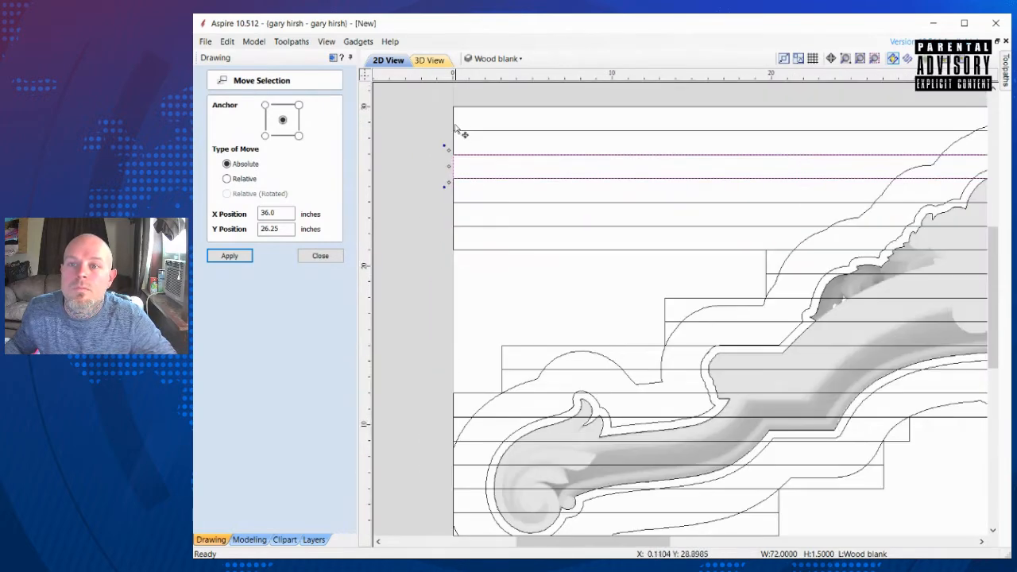
{"action": "scroll", "coordinate": [456, 130], "scroll_direction": "up", "scroll_amount": 2}
{"action": "scroll", "coordinate": [455, 127], "scroll_direction": "up", "scroll_amount": 3}
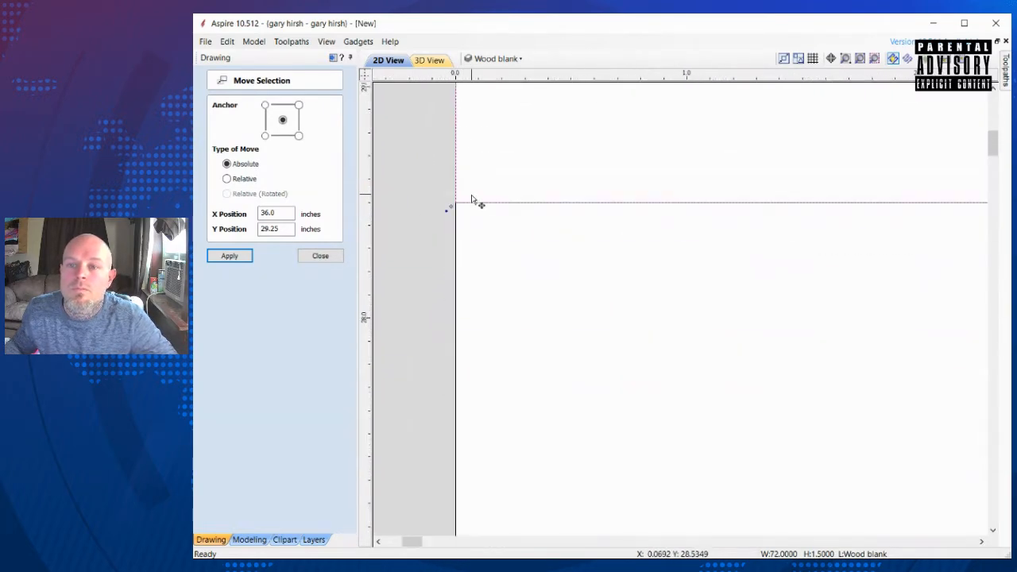
{"action": "scroll", "coordinate": [472, 199], "scroll_direction": "down", "scroll_amount": 5}
{"action": "left_click", "coordinate": [514, 310]}
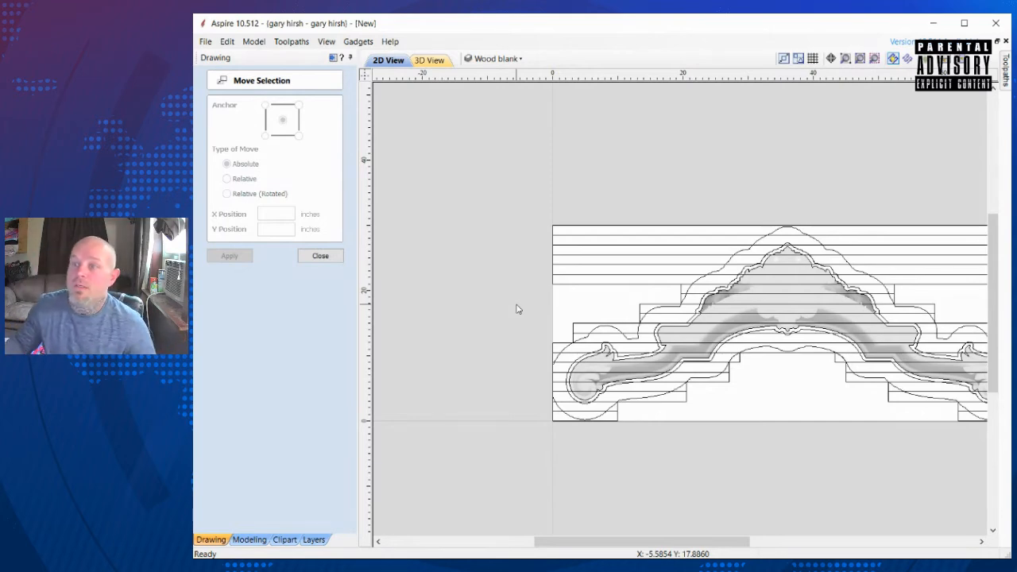
Step: Draw a vertical cut line across the lowest full-width strip at about X 21.4, from Y 21 to 22.5, outside the outline's left slope
{"action": "scroll", "coordinate": [610, 286], "scroll_direction": "down", "scroll_amount": 3}
{"action": "scroll", "coordinate": [774, 272], "scroll_direction": "up", "scroll_amount": 6}
{"action": "scroll", "coordinate": [732, 269], "scroll_direction": "down", "scroll_amount": 3}
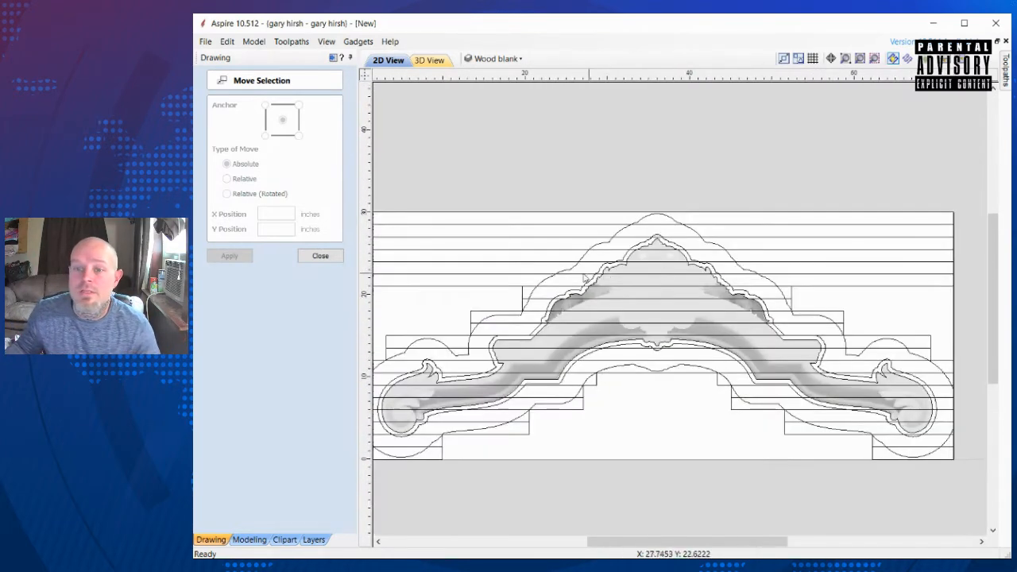
{"action": "scroll", "coordinate": [548, 284], "scroll_direction": "up", "scroll_amount": 2}
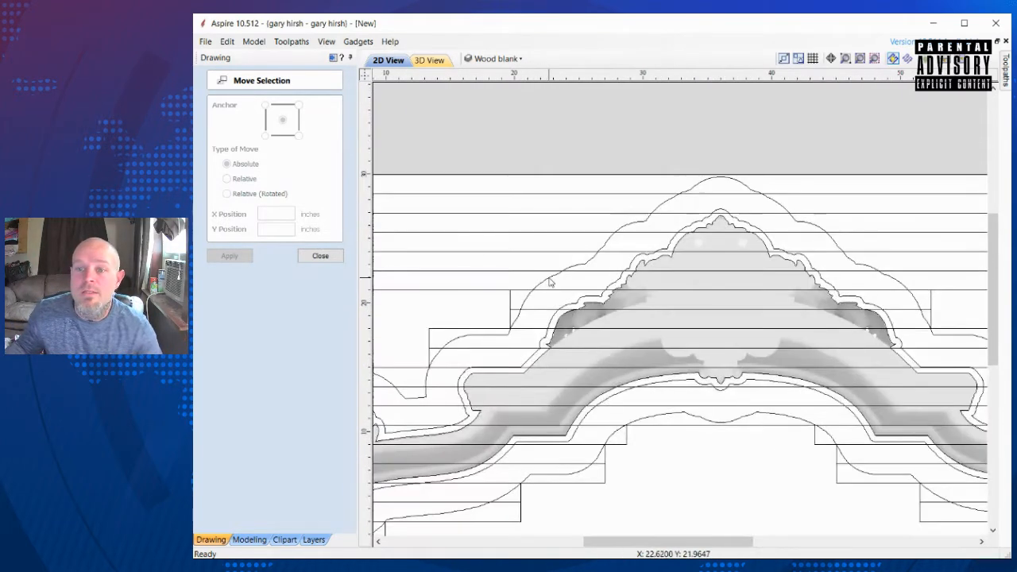
{"action": "left_click", "coordinate": [320, 255]}
{"action": "left_click", "coordinate": [207, 154]}
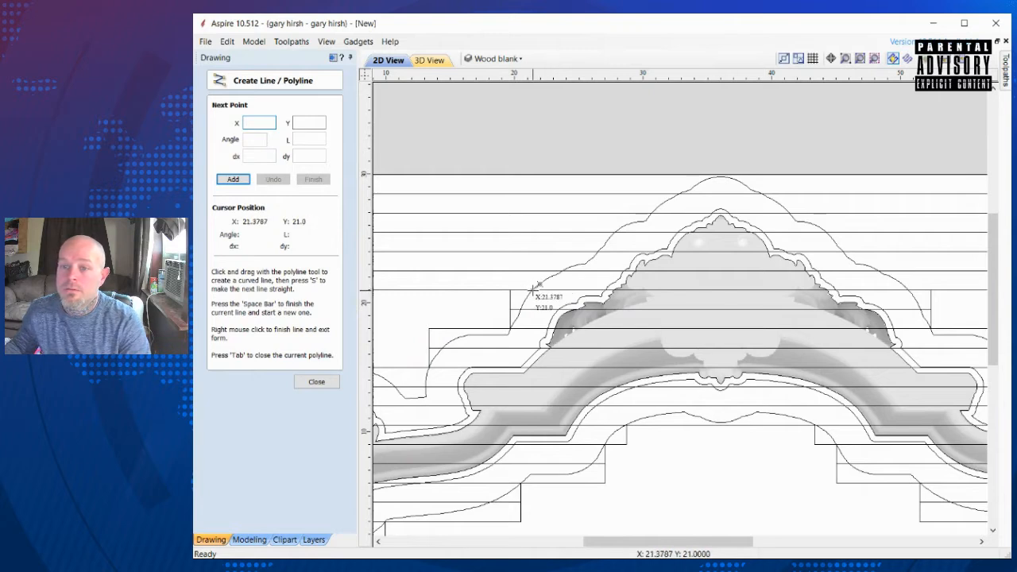
{"action": "left_click", "coordinate": [532, 290]}
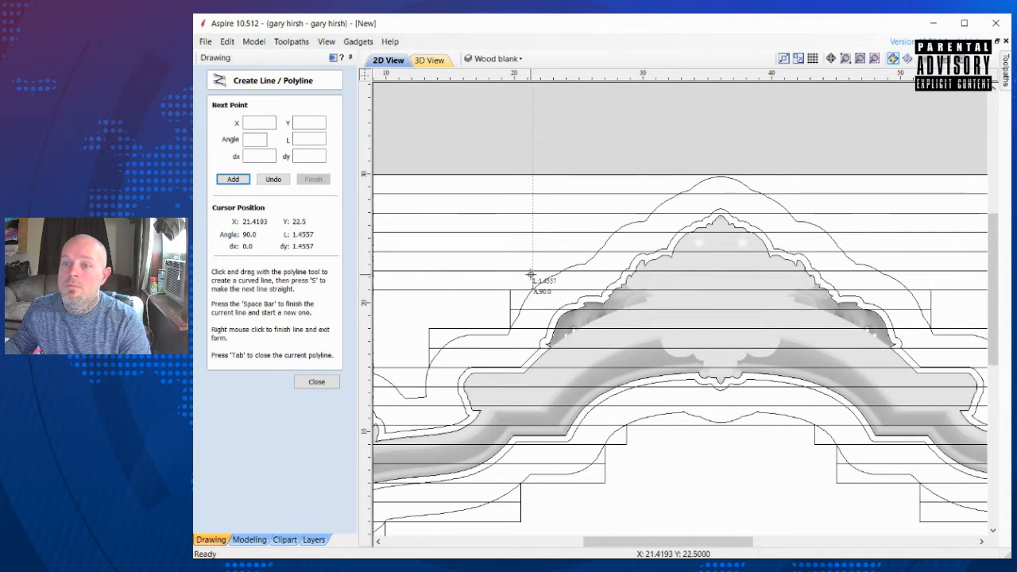
{"action": "left_click", "coordinate": [532, 273]}
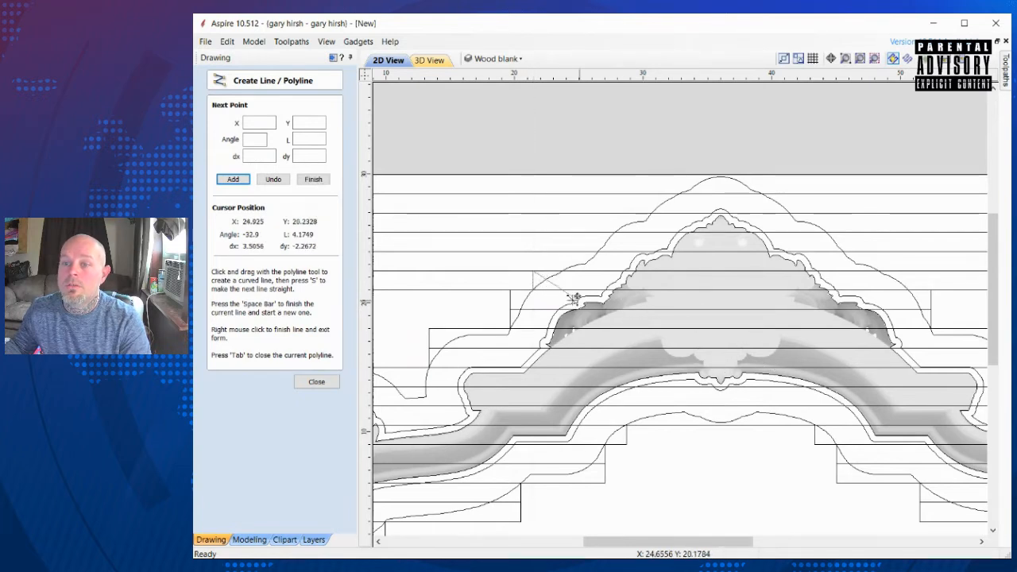
{"action": "right_click", "coordinate": [551, 283]}
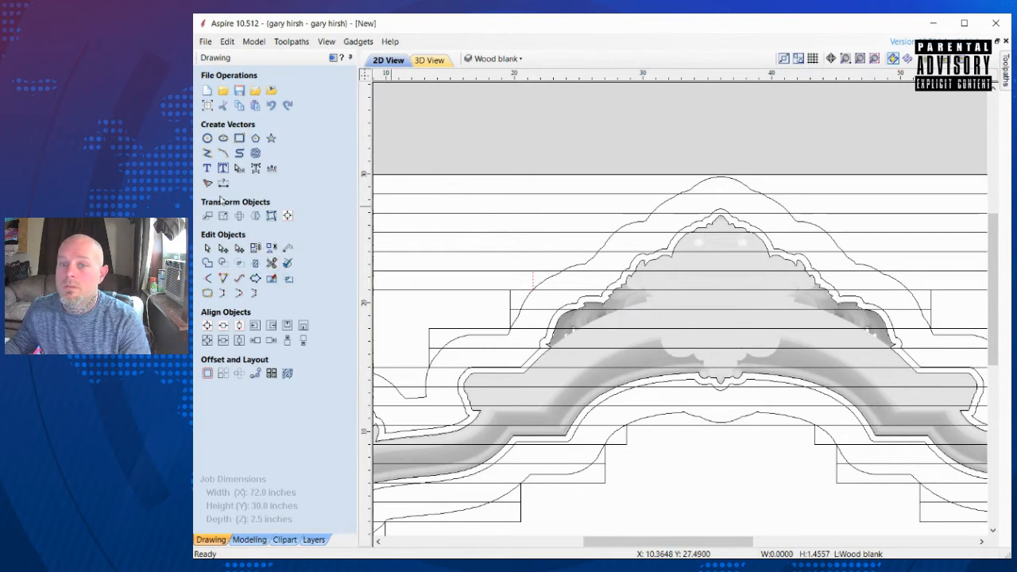
Step: Draw a matching vertical cut line across the same strip at about X 50.6, from Y 21 to 22.5, outside the right slope
{"action": "left_click", "coordinate": [206, 153]}
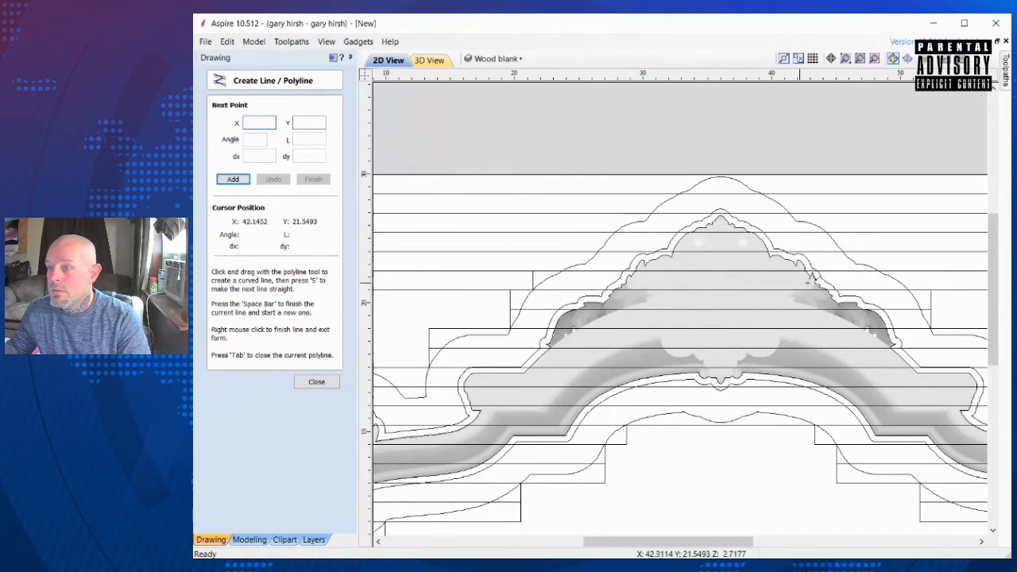
{"action": "left_click", "coordinate": [908, 288]}
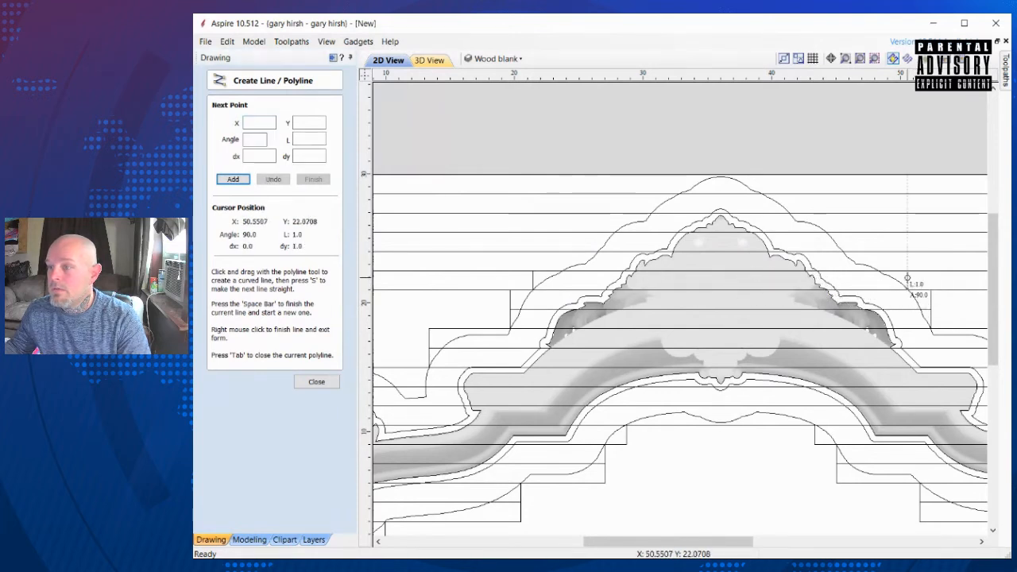
{"action": "left_click", "coordinate": [907, 271]}
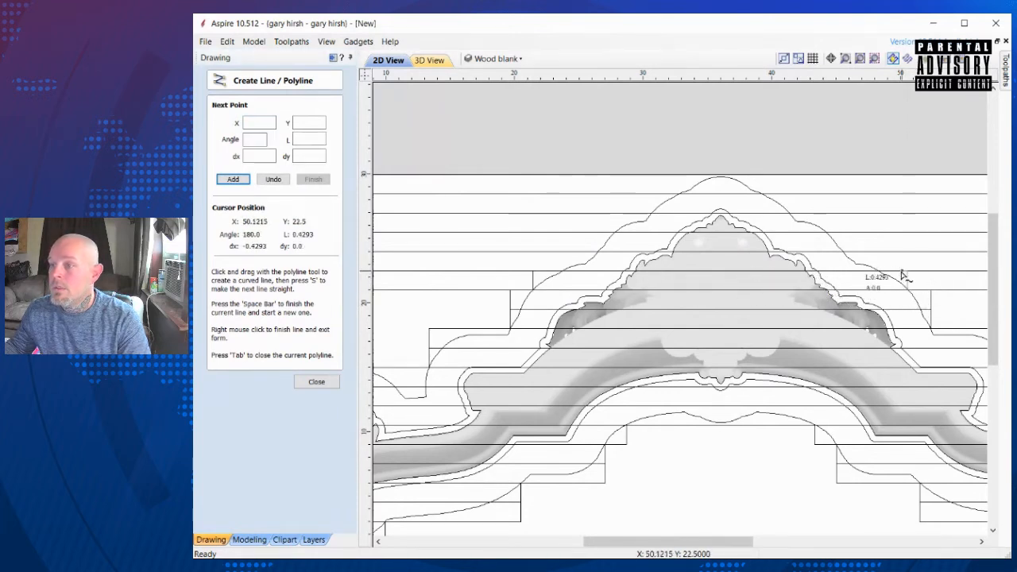
{"action": "right_click", "coordinate": [785, 380]}
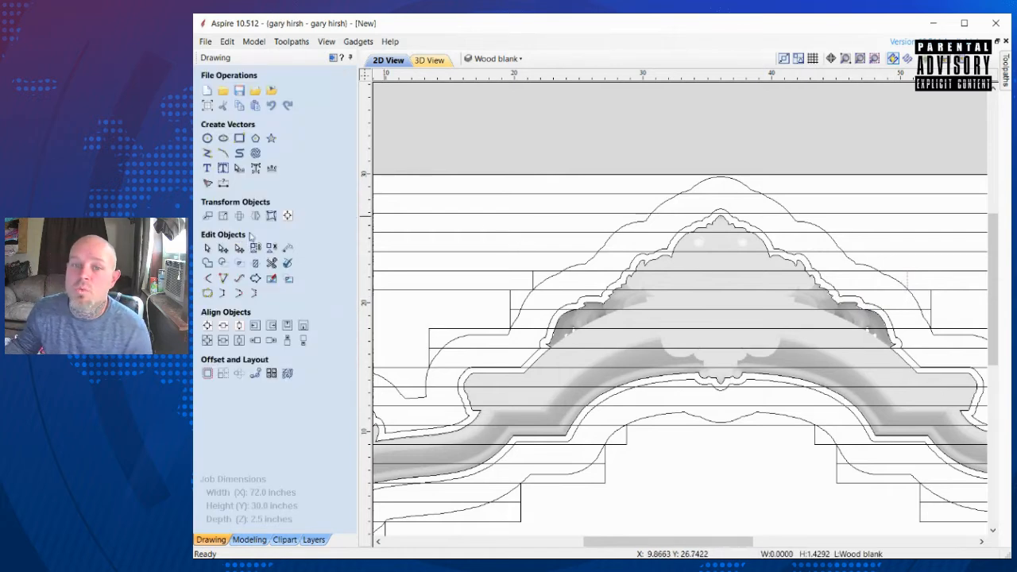
Step: Trim away both outer ends of the strip between Y 21 and 22.5 beyond its two vertical cut lines
{"action": "left_click", "coordinate": [271, 262]}
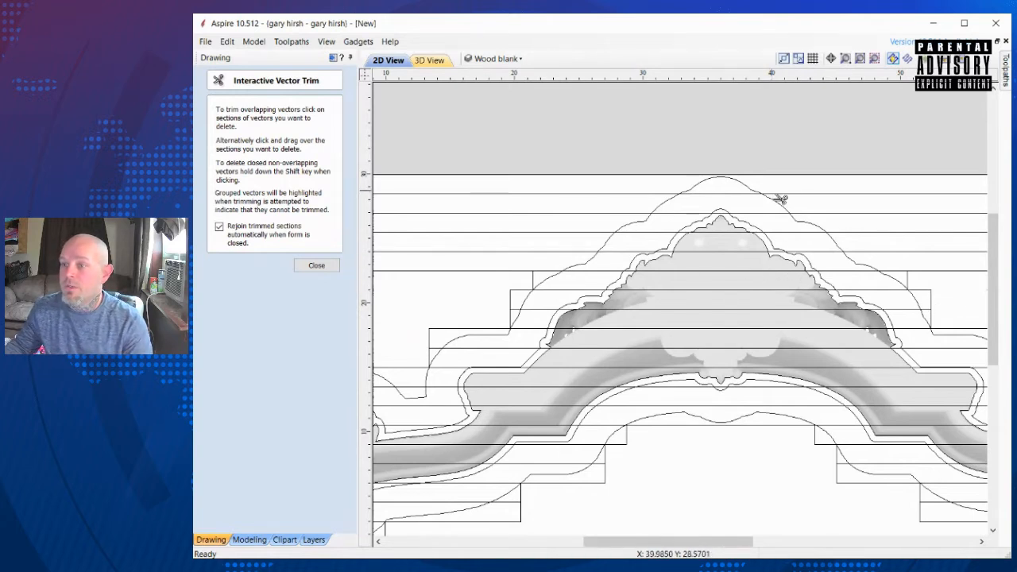
{"action": "key", "text": "Escape"}
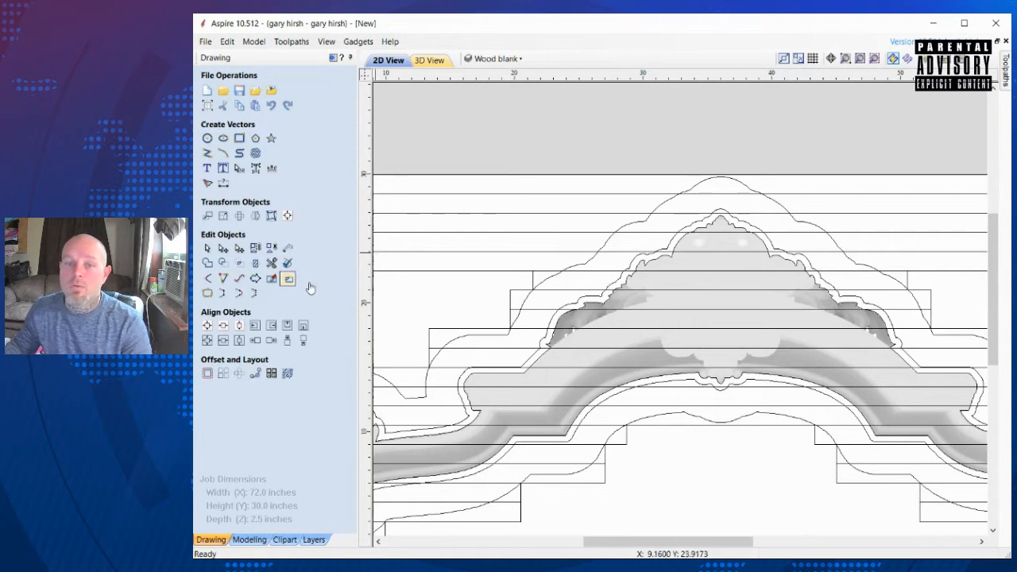
{"action": "left_click", "coordinate": [271, 263]}
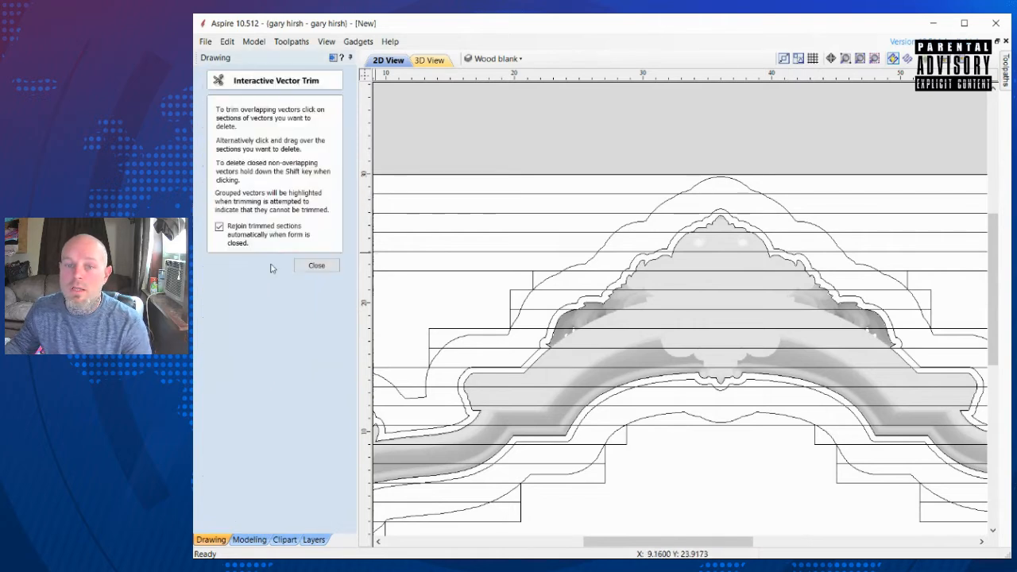
{"action": "left_click", "coordinate": [316, 265]}
Step: Draw a vertical cut line at about X 23.7 from Y 22.5 to 24 and trim off the next strip's left end outside it
{"action": "left_click", "coordinate": [209, 154]}
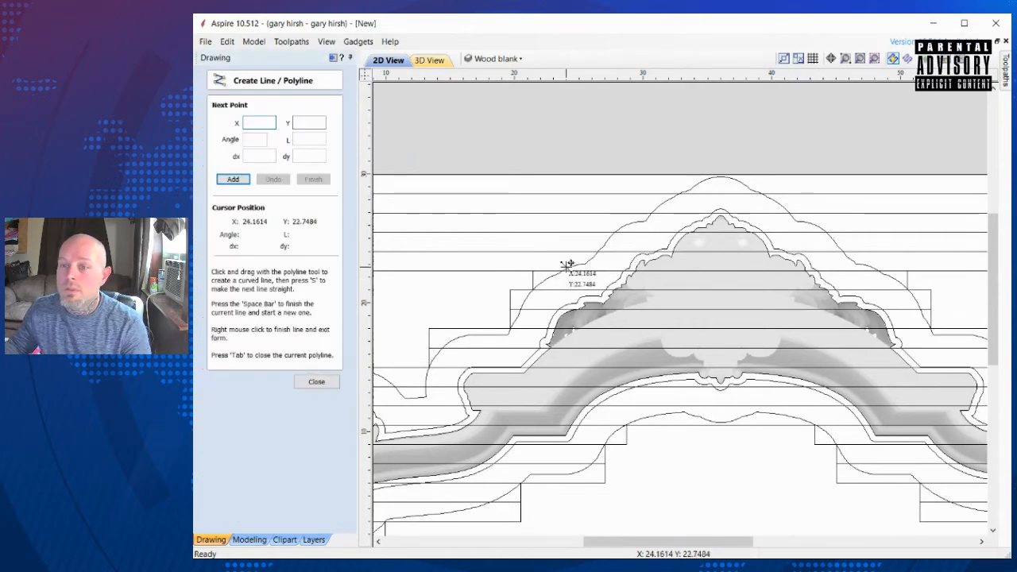
{"action": "left_click", "coordinate": [563, 271]}
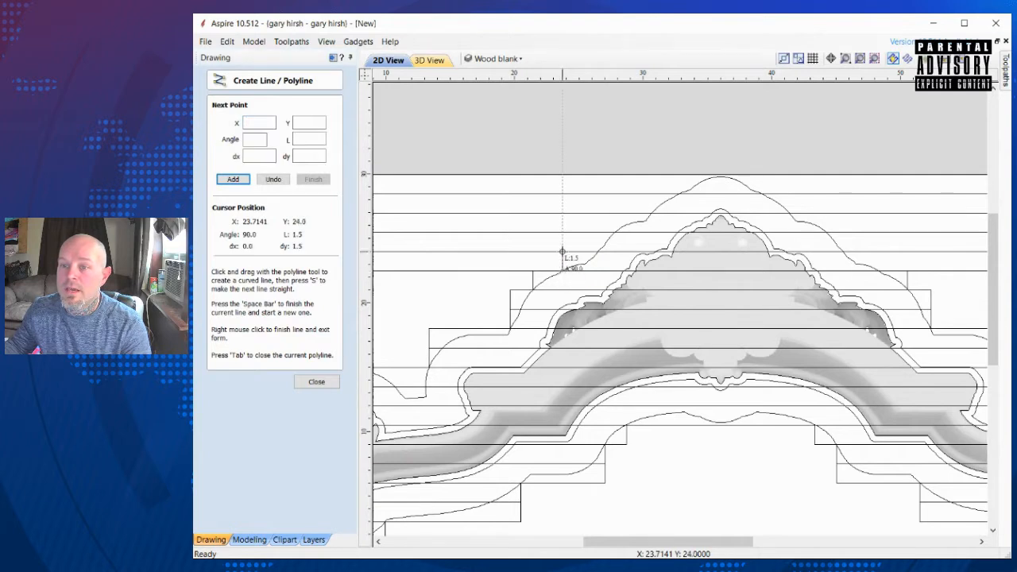
{"action": "right_click", "coordinate": [566, 325]}
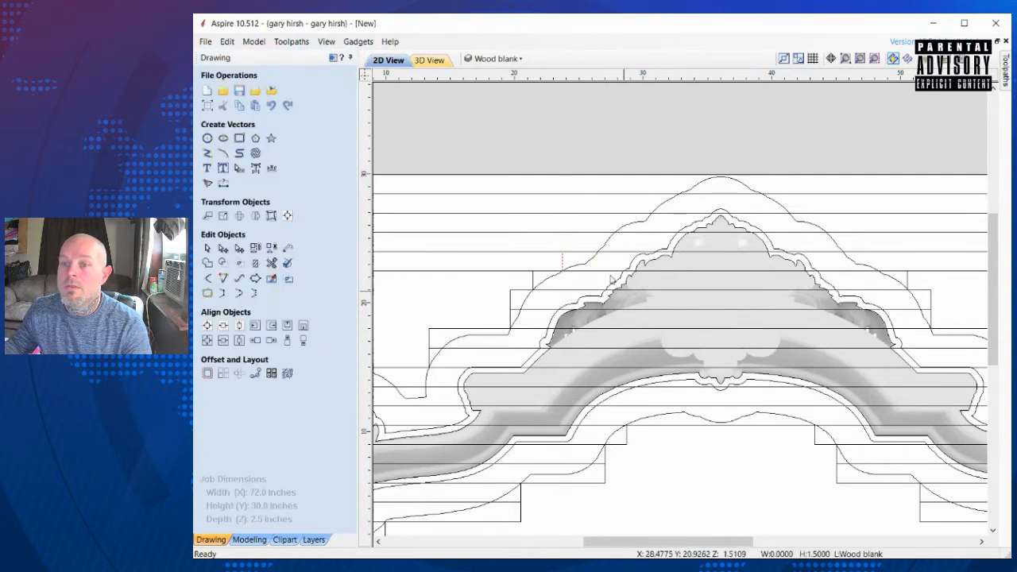
{"action": "left_click", "coordinate": [271, 262]}
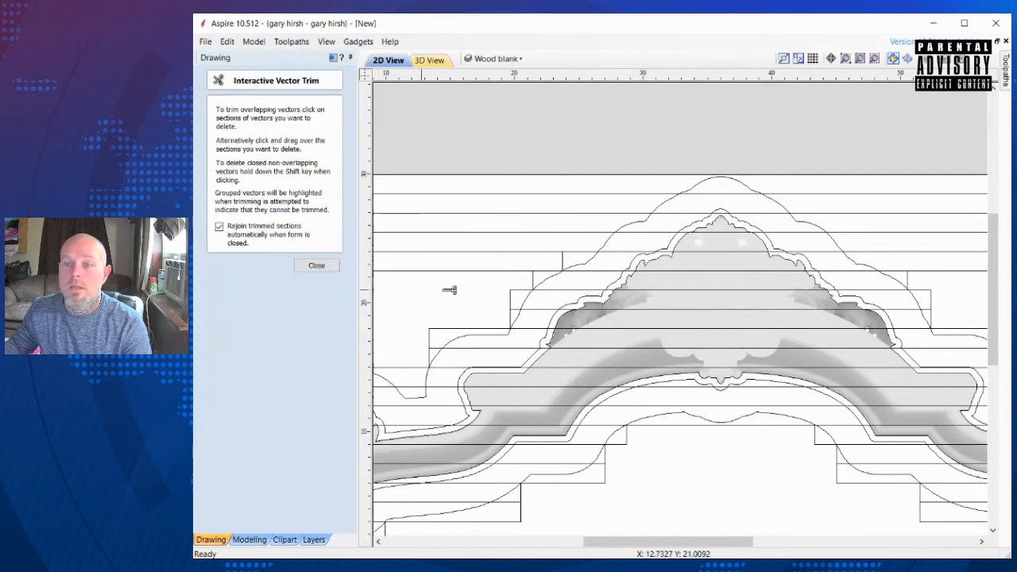
{"action": "left_click", "coordinate": [480, 271]}
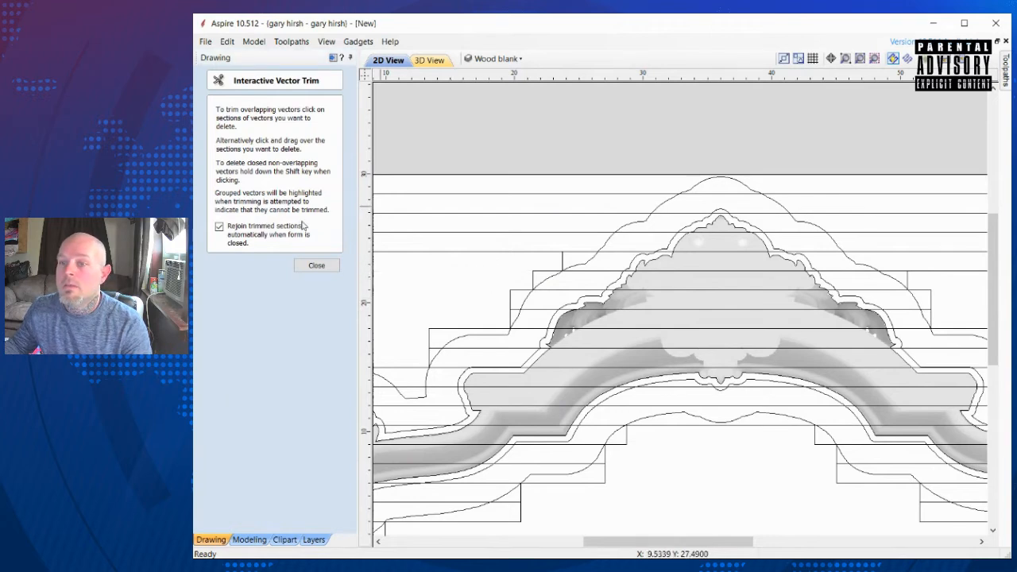
{"action": "left_click", "coordinate": [316, 265]}
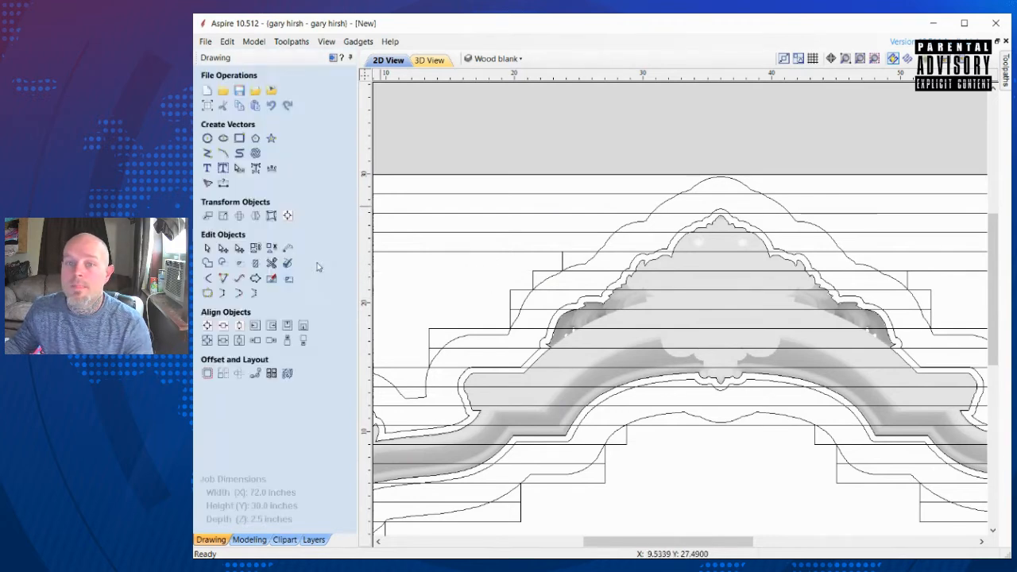
Step: Draw a vertical cut line at about X 48.3 from Y 22.5 to 24 and trim off that strip's right end outside it
{"action": "left_click", "coordinate": [208, 156]}
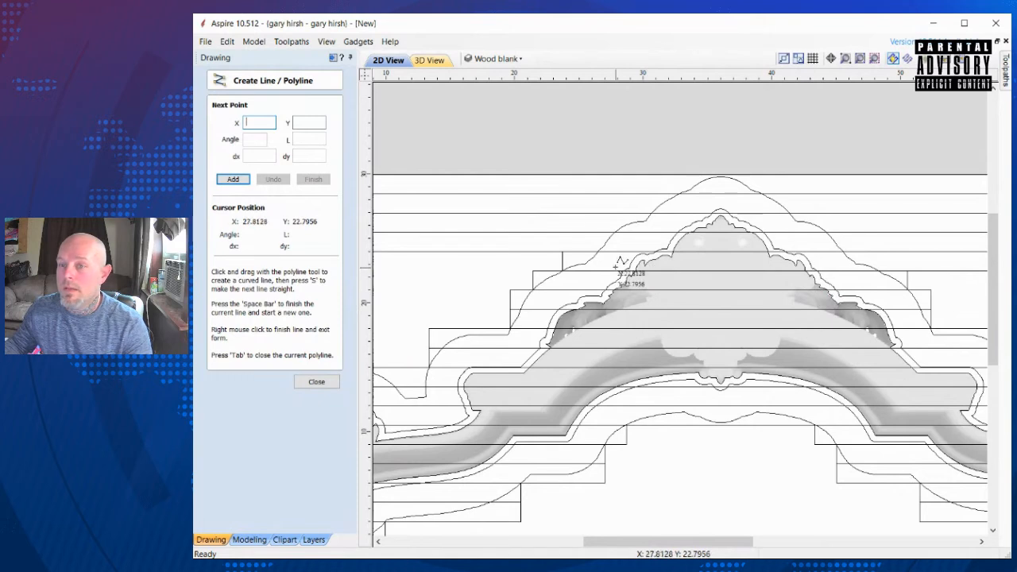
{"action": "left_click", "coordinate": [884, 265]}
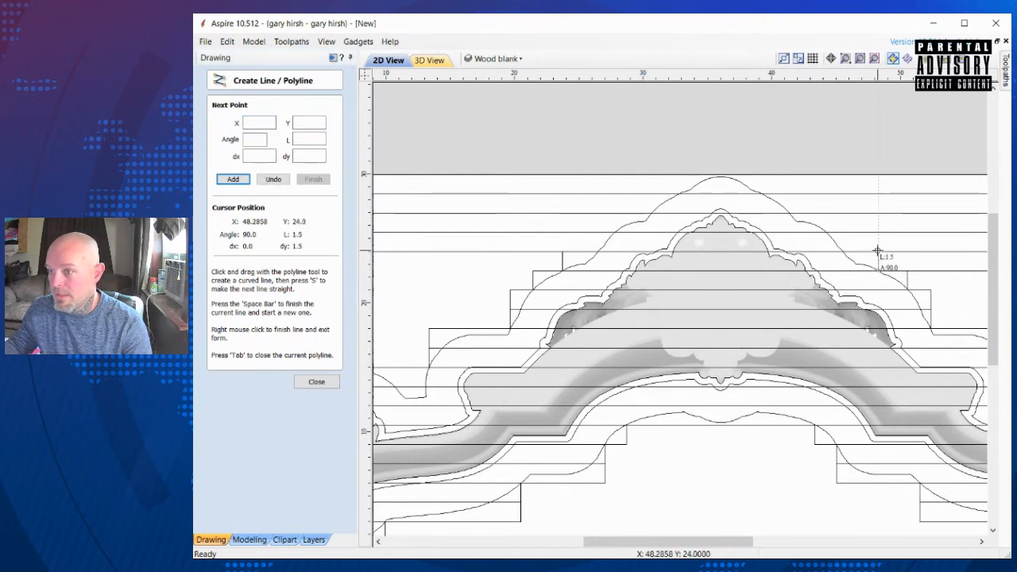
{"action": "right_click", "coordinate": [884, 256]}
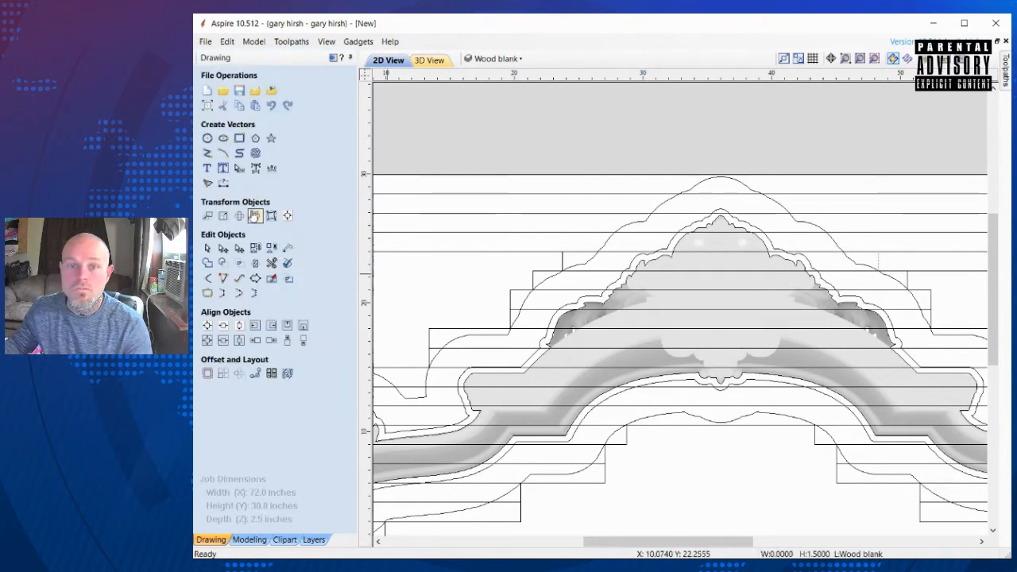
{"action": "left_click", "coordinate": [271, 262]}
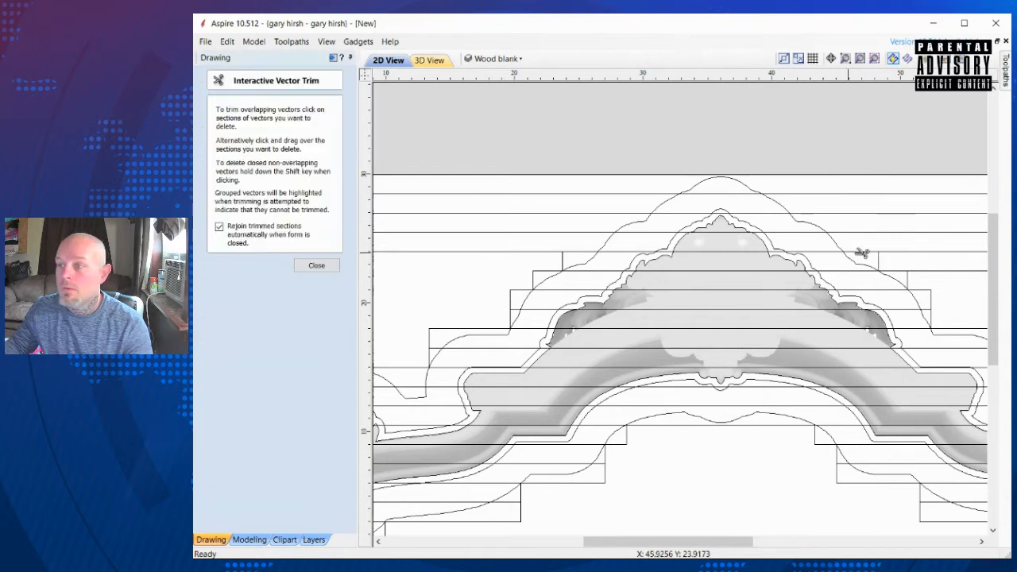
{"action": "left_click", "coordinate": [947, 271]}
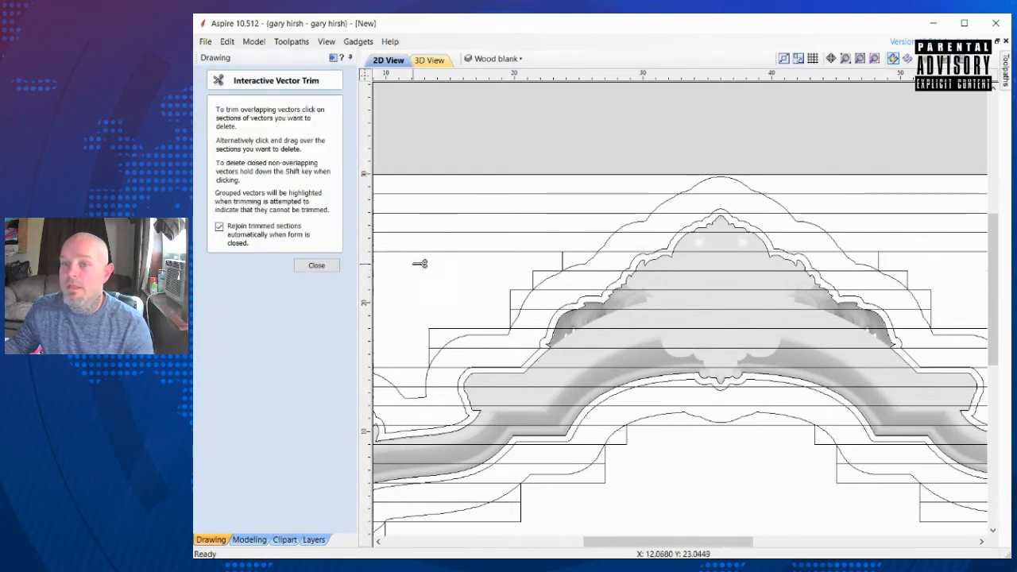
{"action": "key", "text": "Escape"}
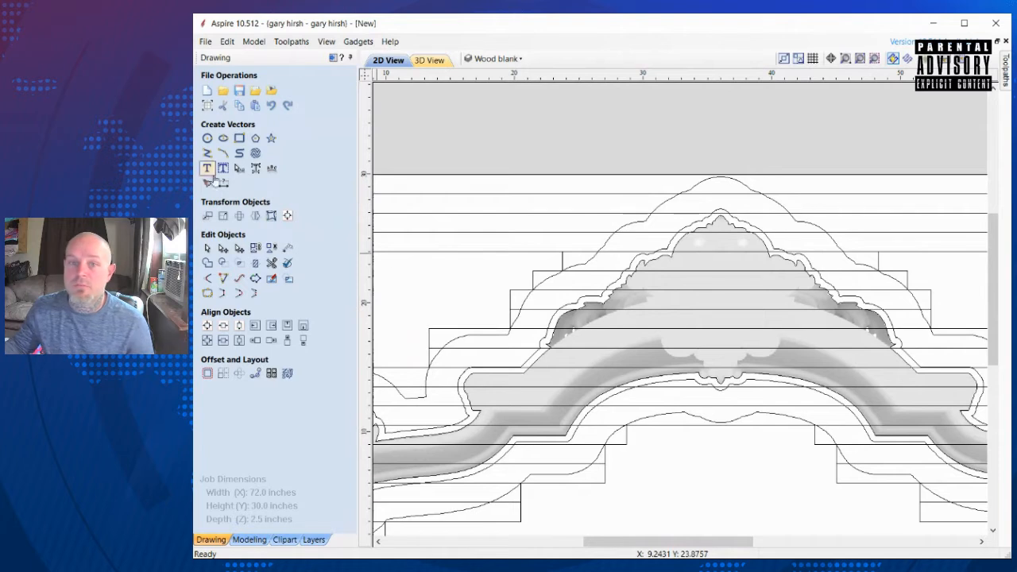
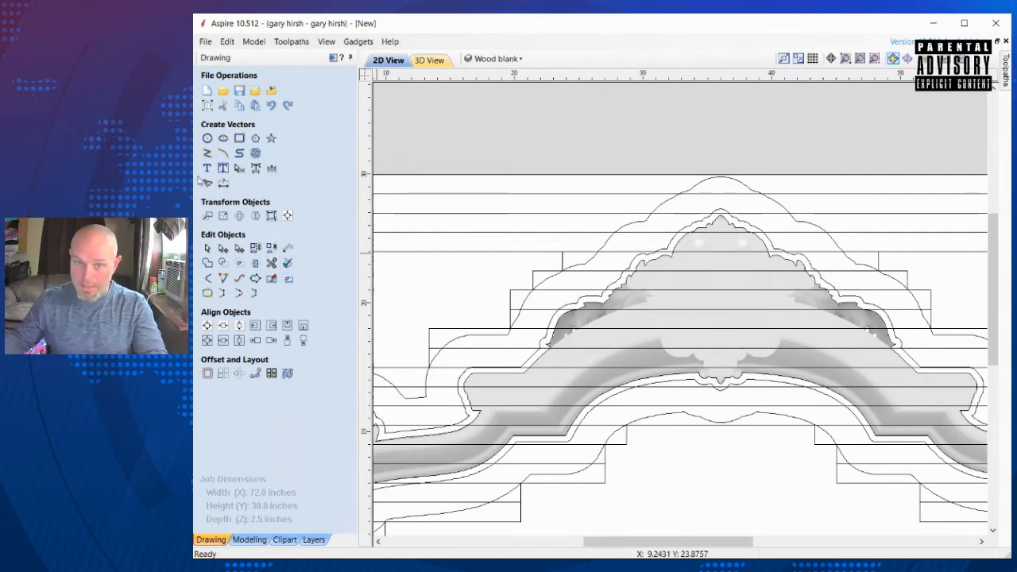
Step: Start a new polyline for the cut line on the next full-width strip up
{"action": "left_click", "coordinate": [207, 153]}
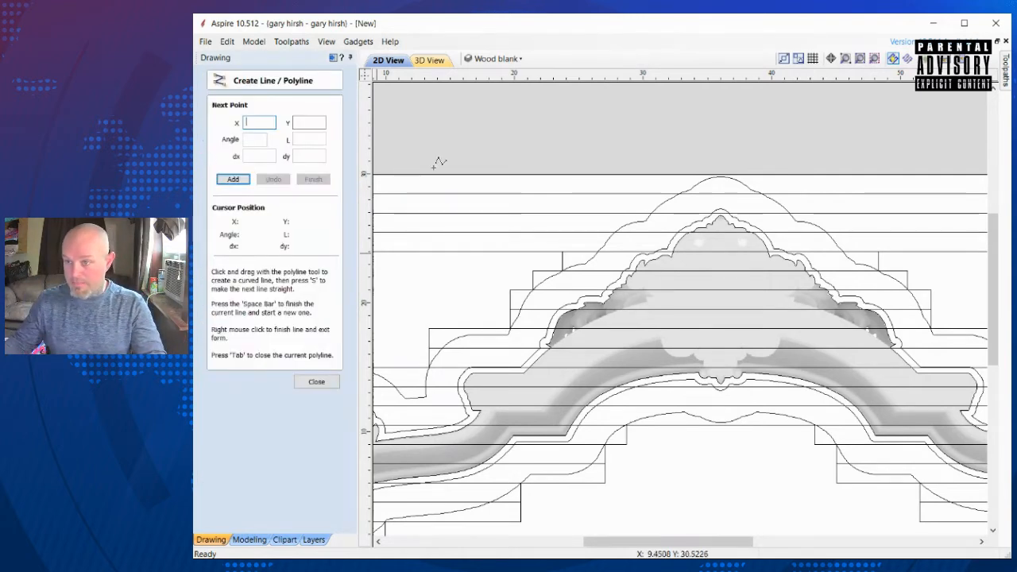
Step: Draw vertical lines about 1.57 and 1.41 inches long at the outer contour's left and right sides, rising to the Y 25.5 line
{"action": "left_click", "coordinate": [599, 248]}
{"action": "left_click", "coordinate": [598, 232]}
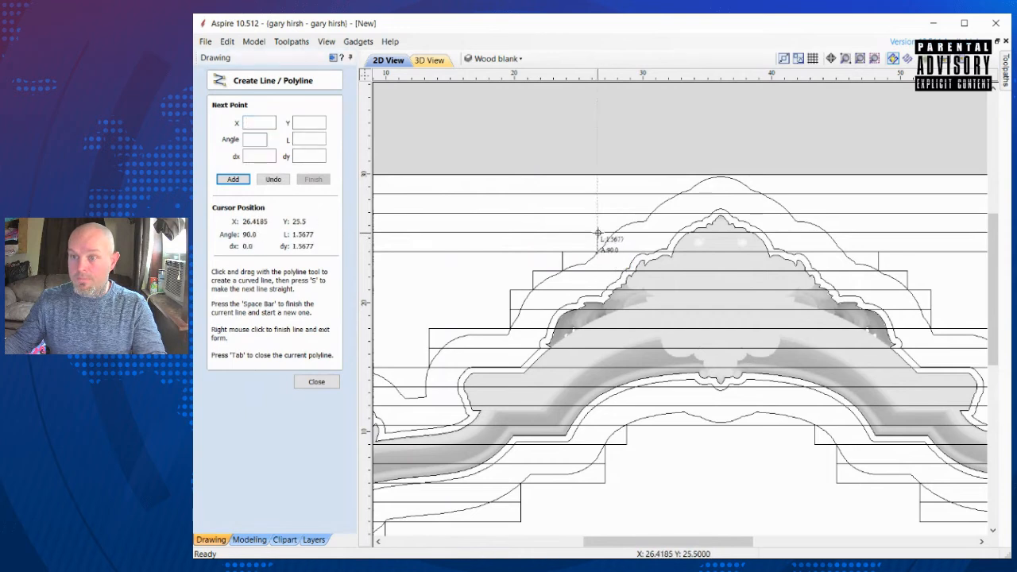
{"action": "right_click", "coordinate": [545, 229]}
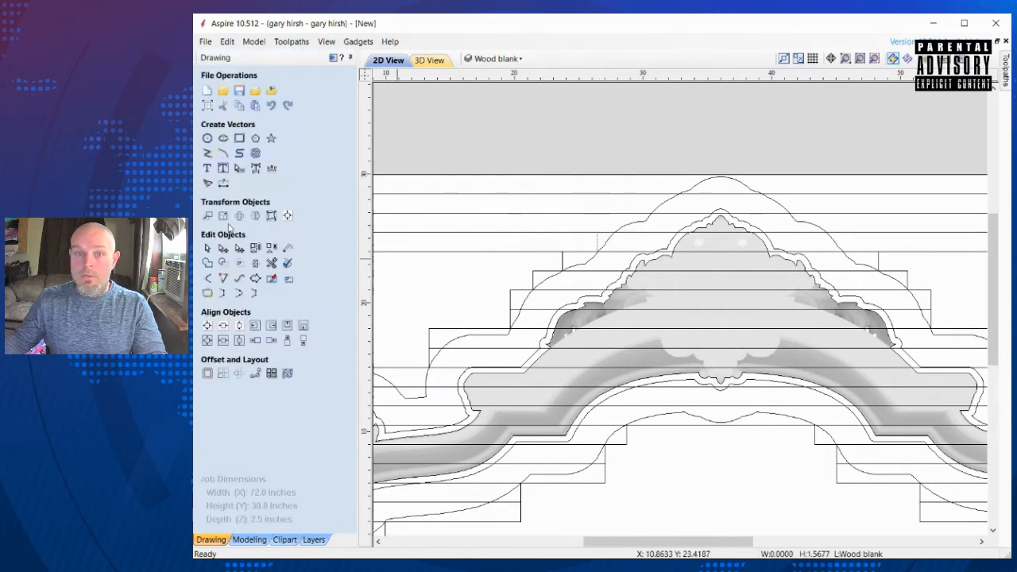
{"action": "left_click", "coordinate": [207, 152]}
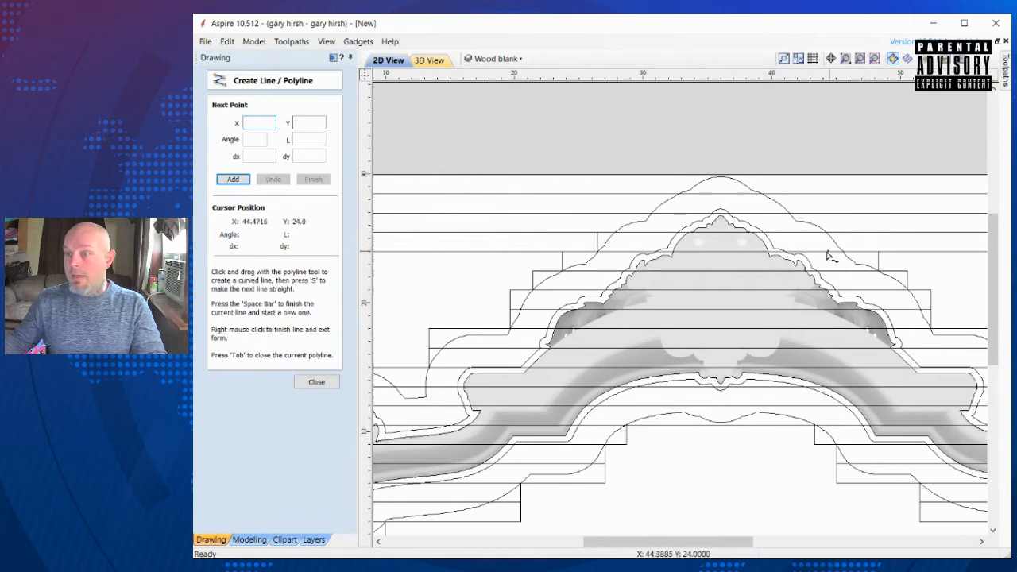
{"action": "left_click", "coordinate": [838, 249]}
{"action": "left_click", "coordinate": [839, 231]}
{"action": "right_click", "coordinate": [839, 229]}
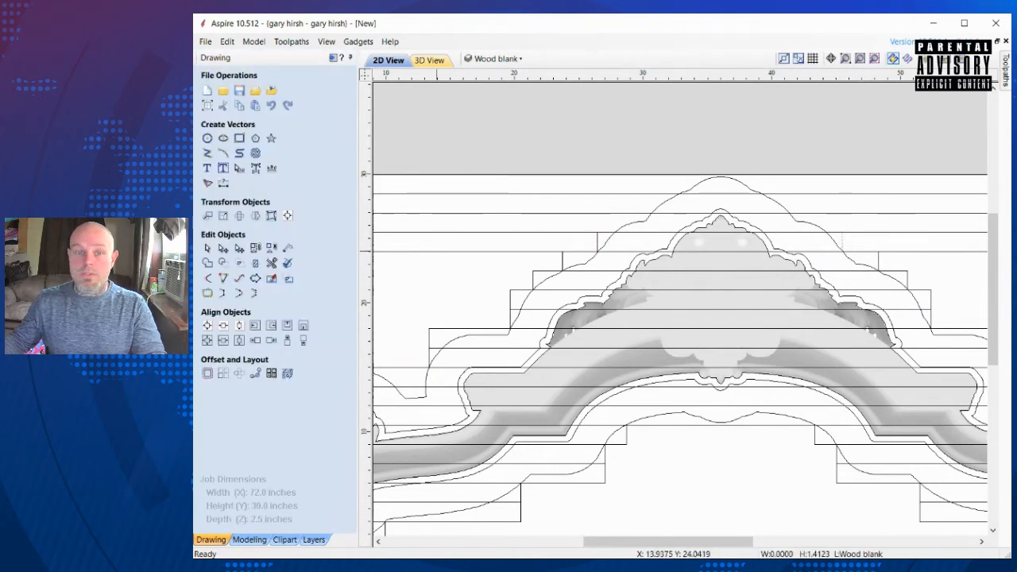
Step: Trim away the horizontal line at Y 24 outside the steps on both sides of the contour
{"action": "left_click", "coordinate": [271, 262]}
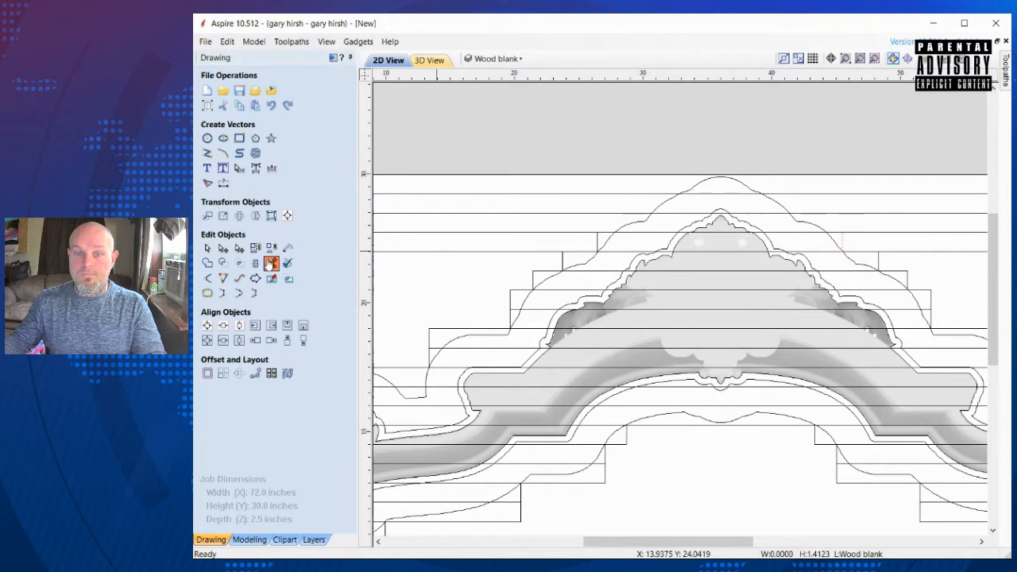
{"action": "left_click", "coordinate": [461, 252]}
{"action": "left_click", "coordinate": [921, 252]}
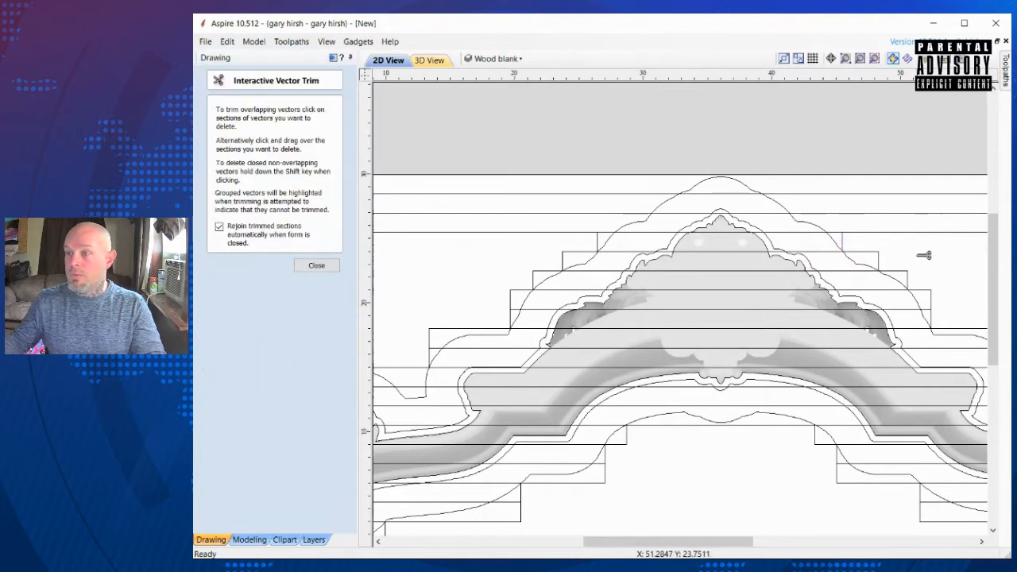
{"action": "key", "text": "Escape"}
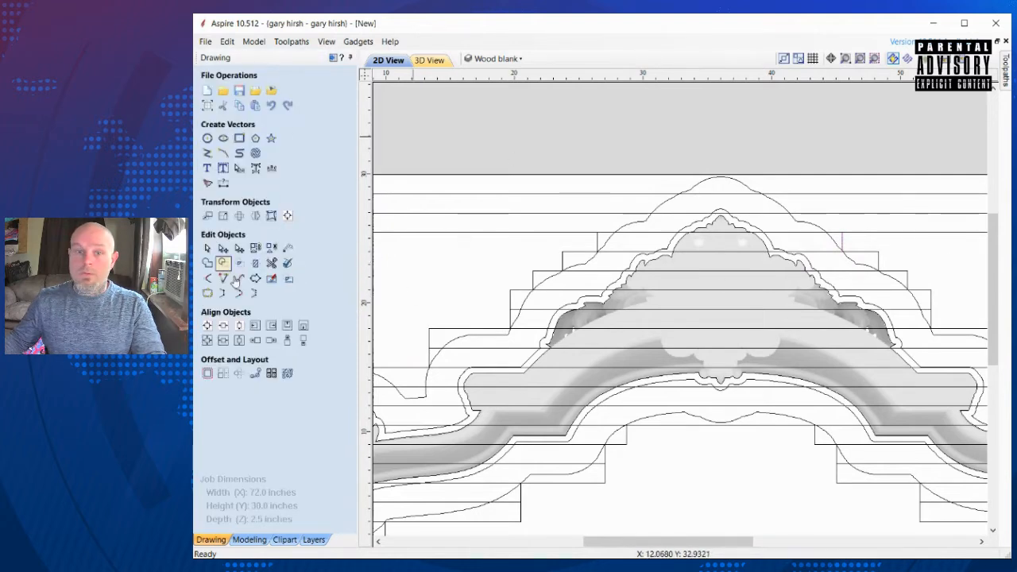
Step: Draw vertical lines about 1.51 and 1.45 inches long at both sides of the outer contour, spanning the row above Y 25.5
{"action": "left_click", "coordinate": [208, 153]}
{"action": "left_click", "coordinate": [614, 212]}
{"action": "right_click", "coordinate": [502, 162]}
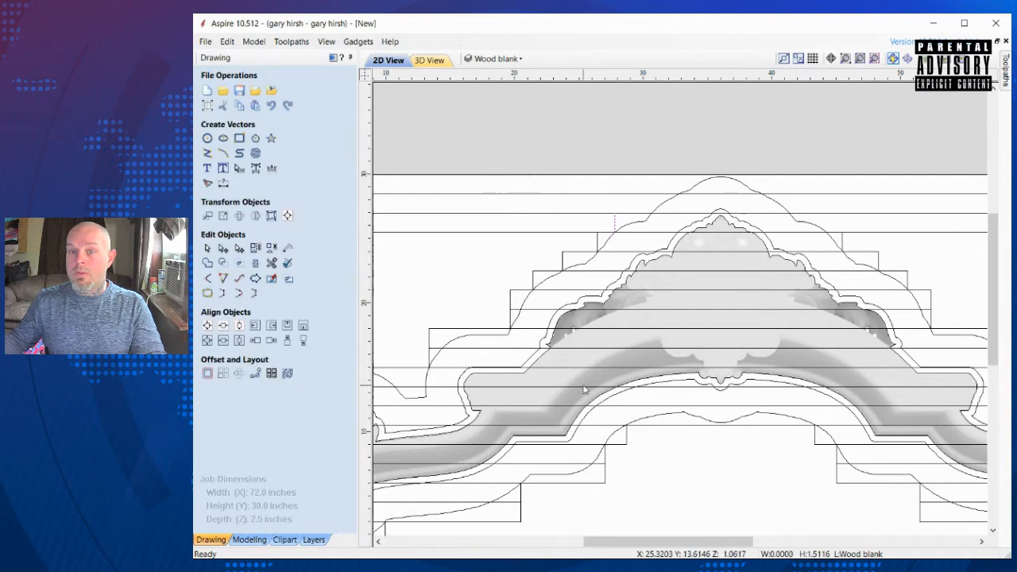
{"action": "left_click", "coordinate": [206, 155]}
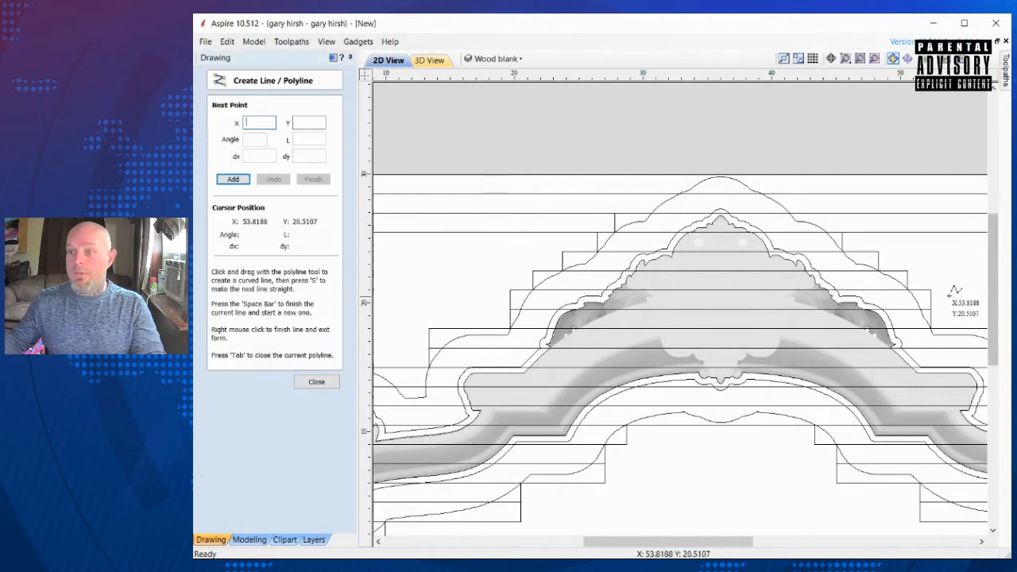
{"action": "left_click", "coordinate": [824, 227]}
{"action": "right_click", "coordinate": [824, 207]}
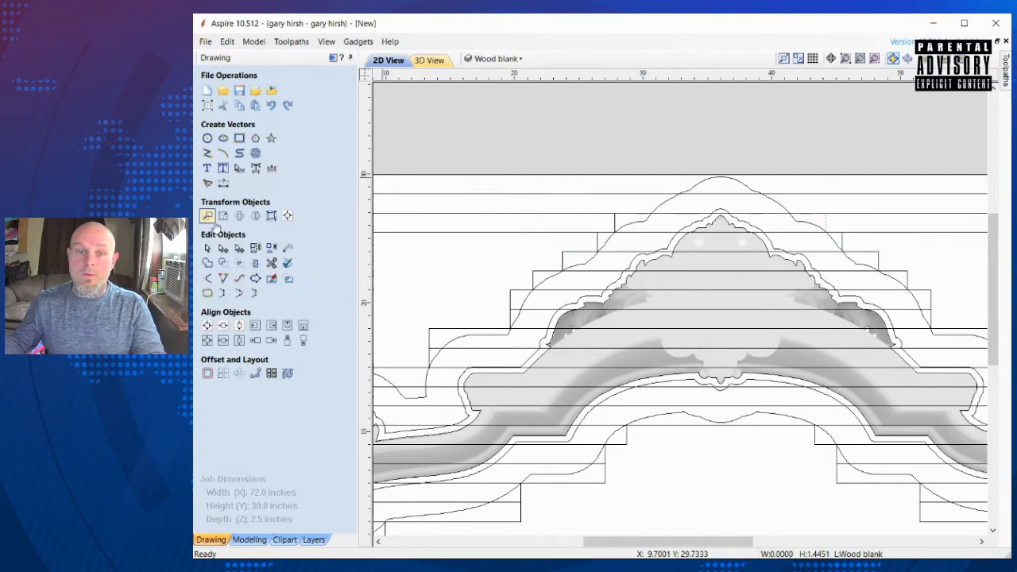
Step: Trim away the horizontal line at Y 25.5 beyond the step on each side of the contour
{"action": "left_click", "coordinate": [271, 262]}
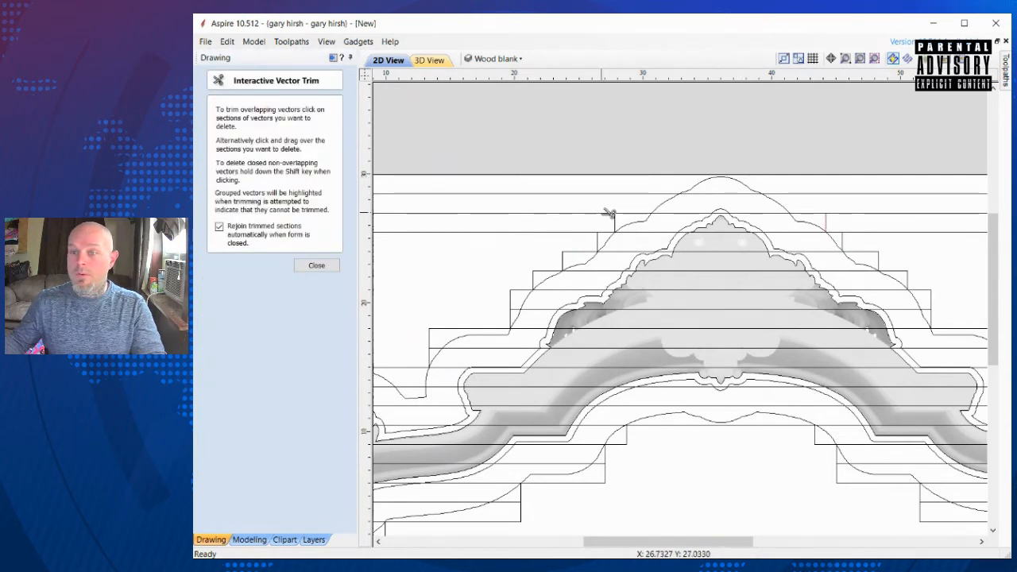
{"action": "left_click", "coordinate": [569, 232]}
{"action": "left_click", "coordinate": [907, 233]}
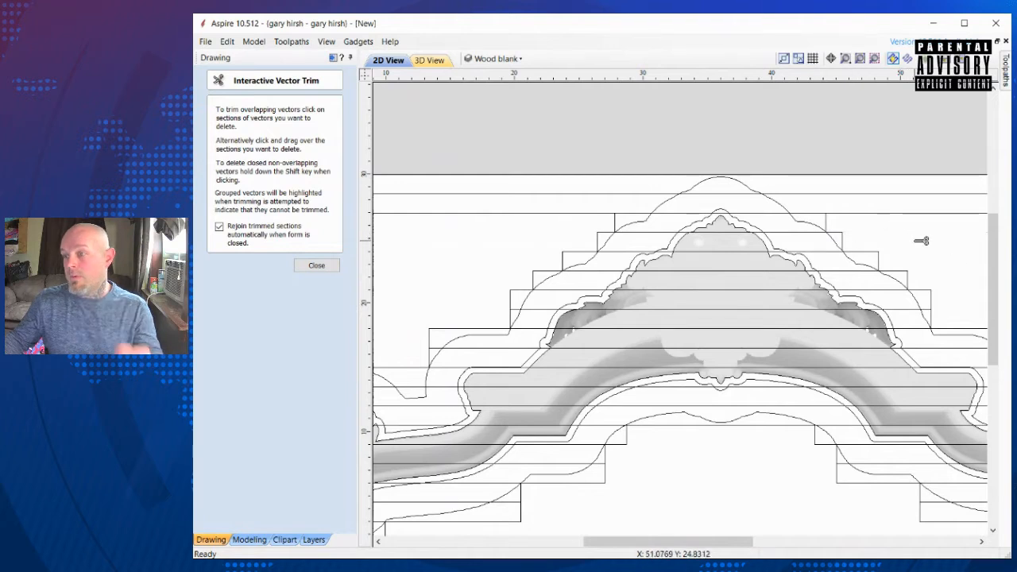
{"action": "key", "text": "Escape"}
Step: Examine the stepped outline of the Y 25.5 row, checking how its horizontal and vertical segments join and for stray pieces
{"action": "left_click", "coordinate": [812, 237]}
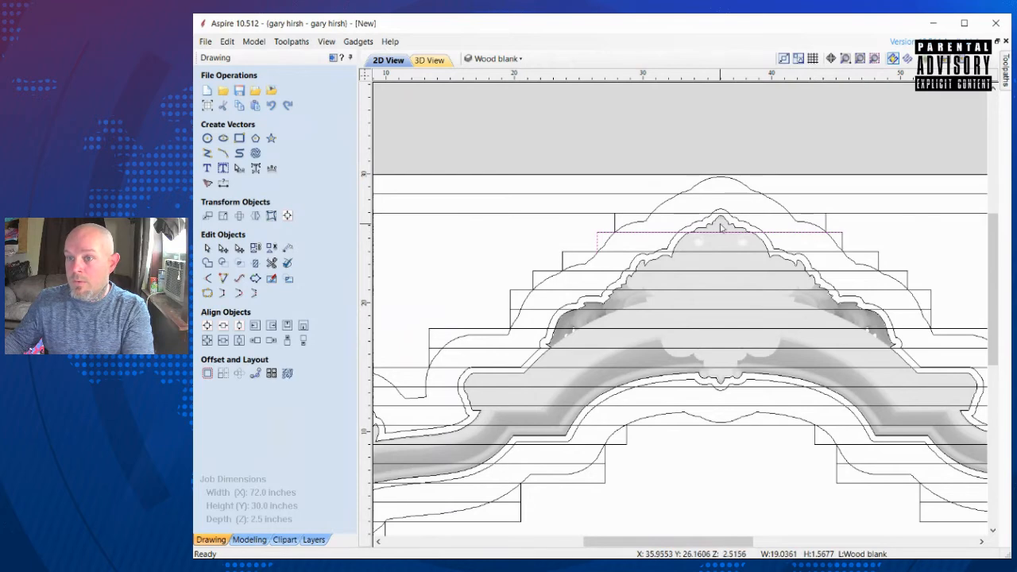
{"action": "left_click", "coordinate": [604, 232]}
{"action": "left_click", "coordinate": [569, 226]}
{"action": "scroll", "coordinate": [608, 231], "scroll_direction": "up", "scroll_amount": 5}
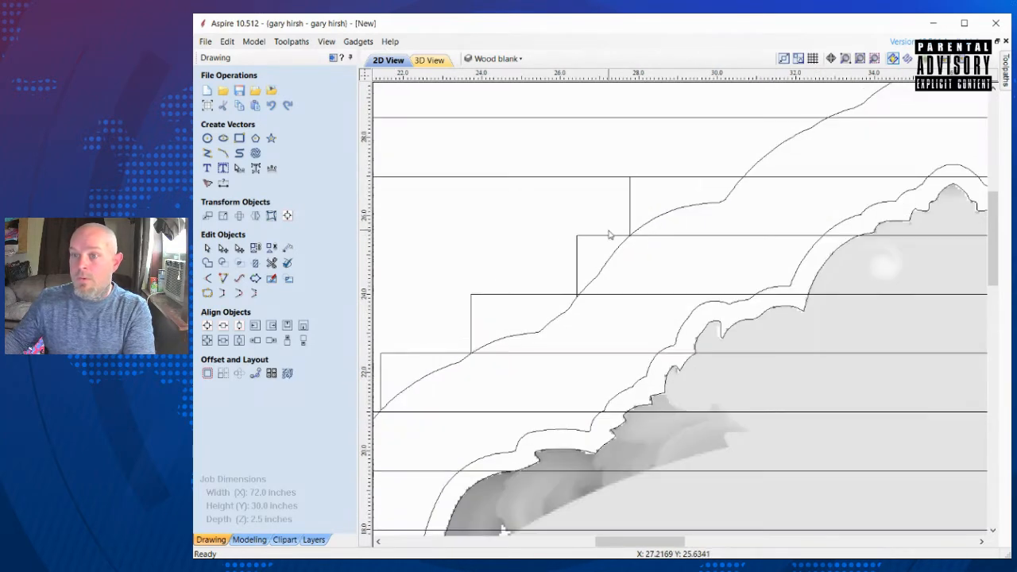
{"action": "scroll", "coordinate": [609, 234], "scroll_direction": "up", "scroll_amount": 4}
{"action": "left_click", "coordinate": [590, 248]}
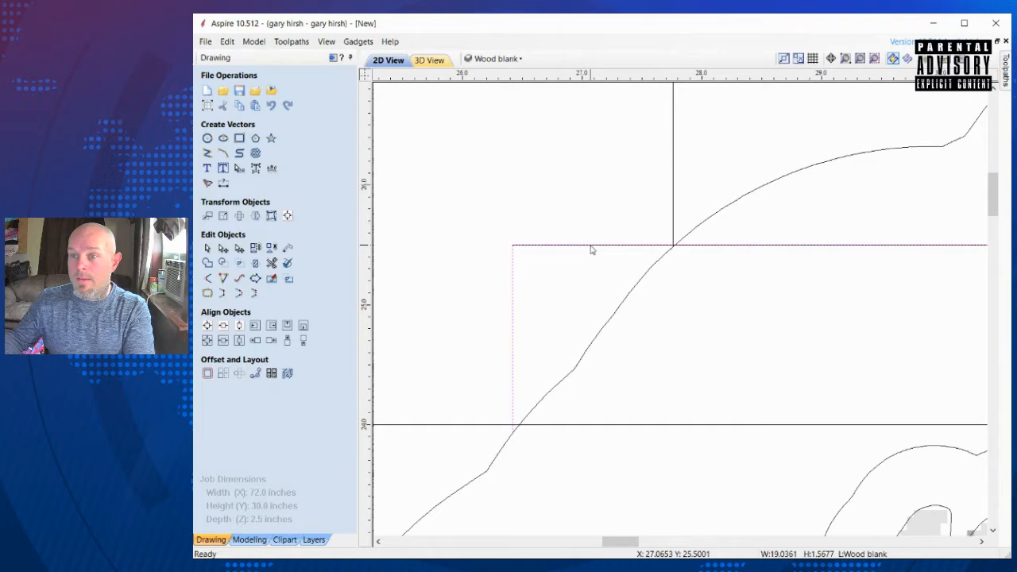
{"action": "left_click", "coordinate": [538, 211]}
{"action": "left_click_drag", "start_coordinate": [503, 224], "coordinate": [635, 262]}
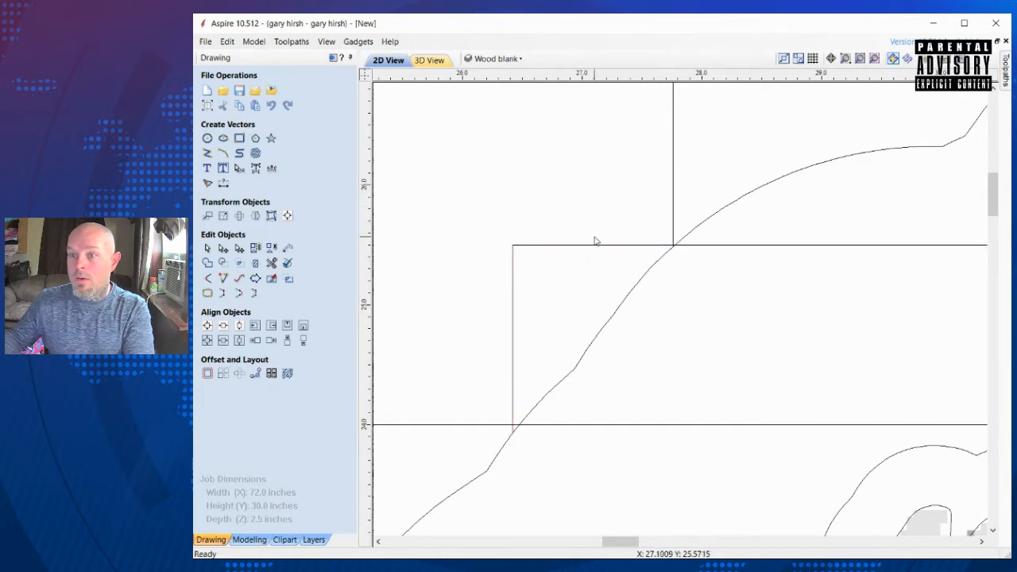
{"action": "scroll", "coordinate": [501, 221], "scroll_direction": "down", "scroll_amount": 5}
{"action": "left_click_drag", "start_coordinate": [492, 210], "coordinate": [989, 236]}
{"action": "left_click", "coordinate": [939, 223]}
{"action": "left_click", "coordinate": [969, 205]}
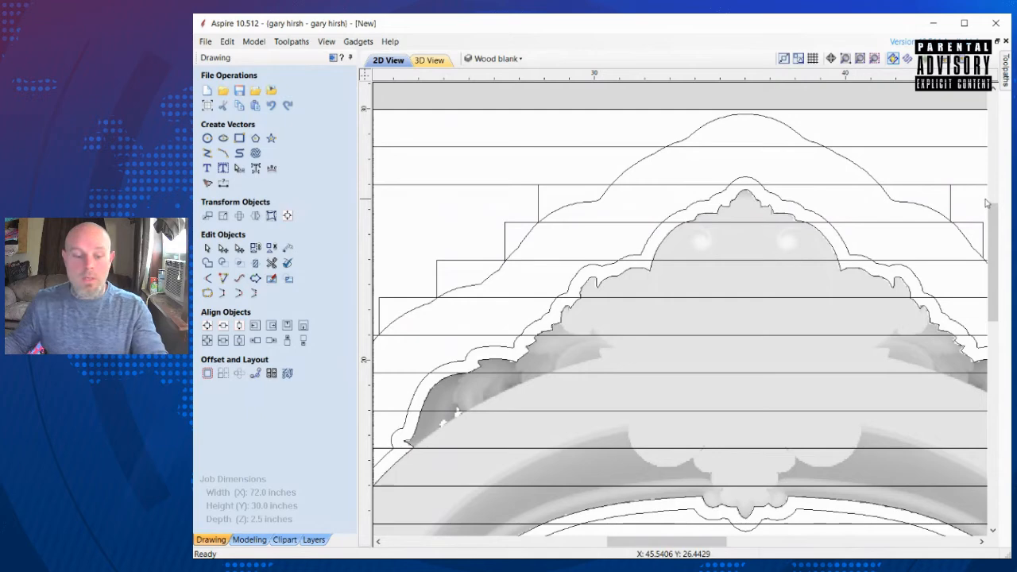
Step: Draw vertical lines about 1.51 and 1.55 inches long at both sides of the outer contour, rising to the Y 28.5 line
{"action": "scroll", "coordinate": [983, 194], "scroll_direction": "down", "scroll_amount": 3}
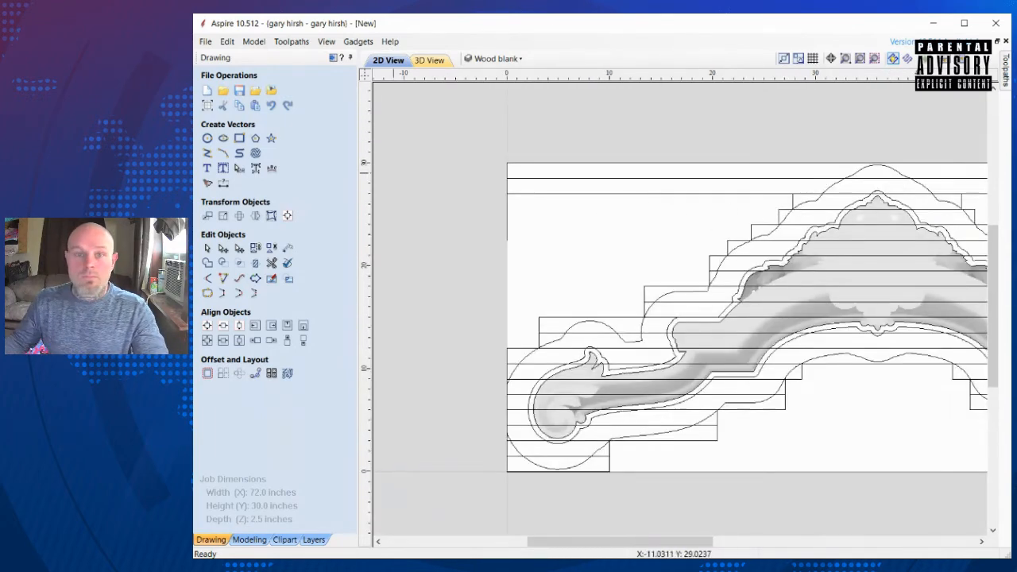
{"action": "left_click", "coordinate": [207, 153]}
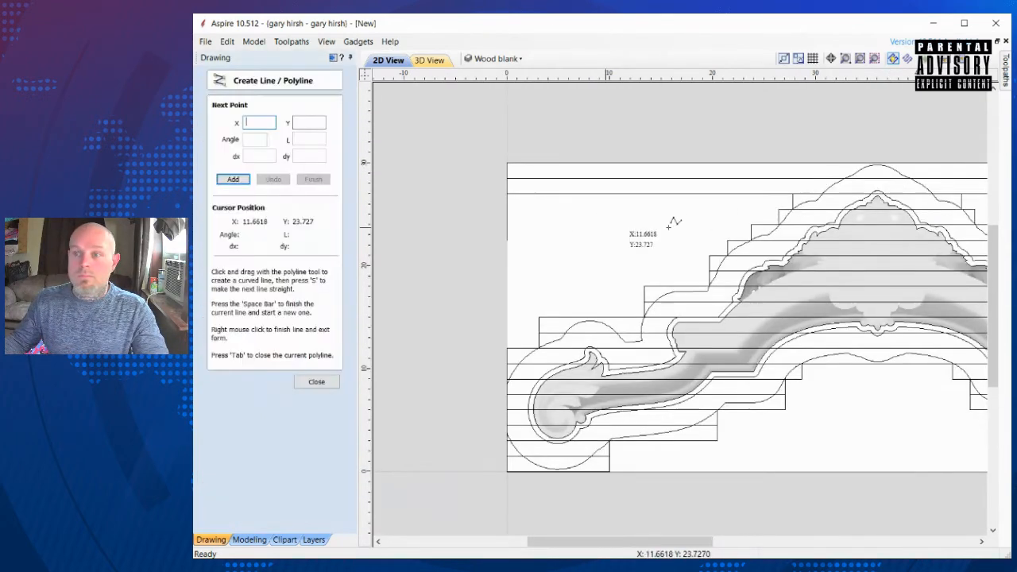
{"action": "left_click", "coordinate": [821, 193]}
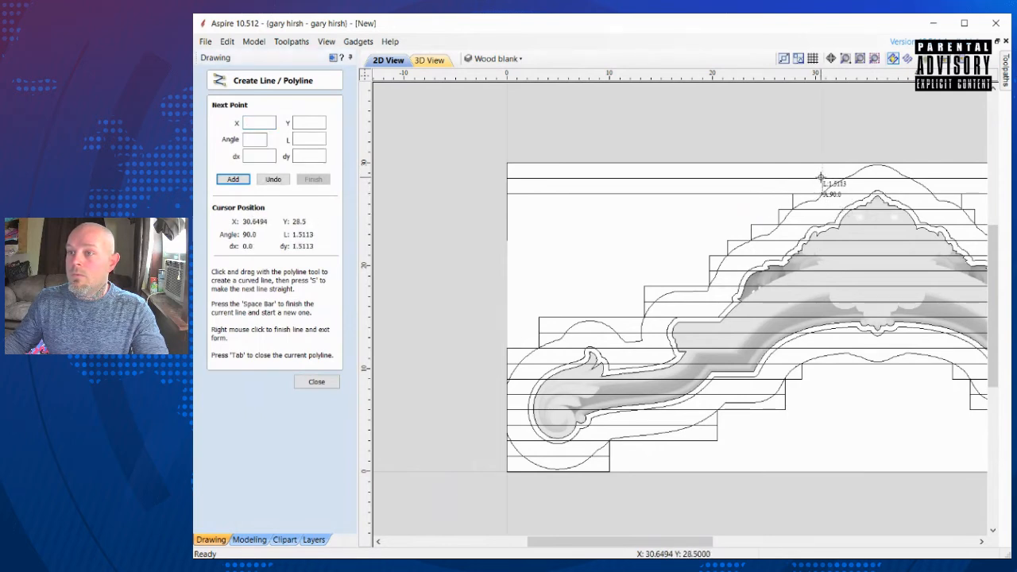
{"action": "right_click", "coordinate": [821, 177]}
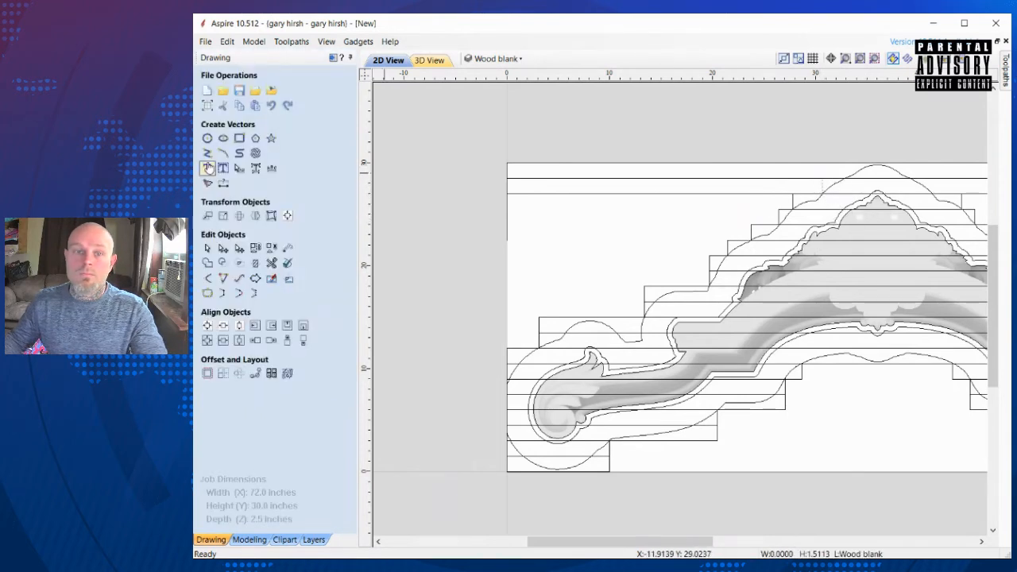
{"action": "left_click", "coordinate": [207, 153]}
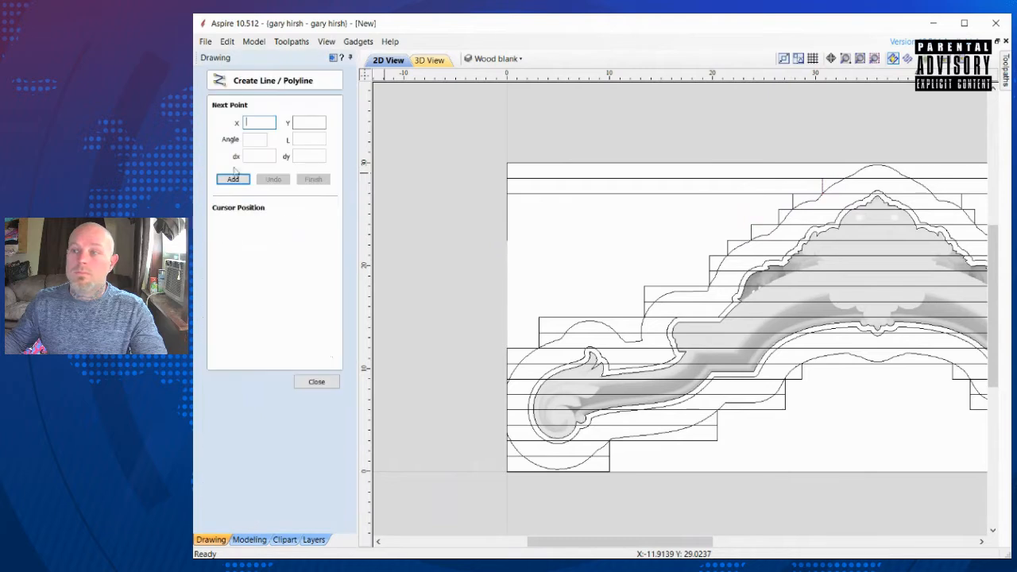
{"action": "left_click", "coordinate": [931, 192]}
{"action": "right_click", "coordinate": [931, 177]}
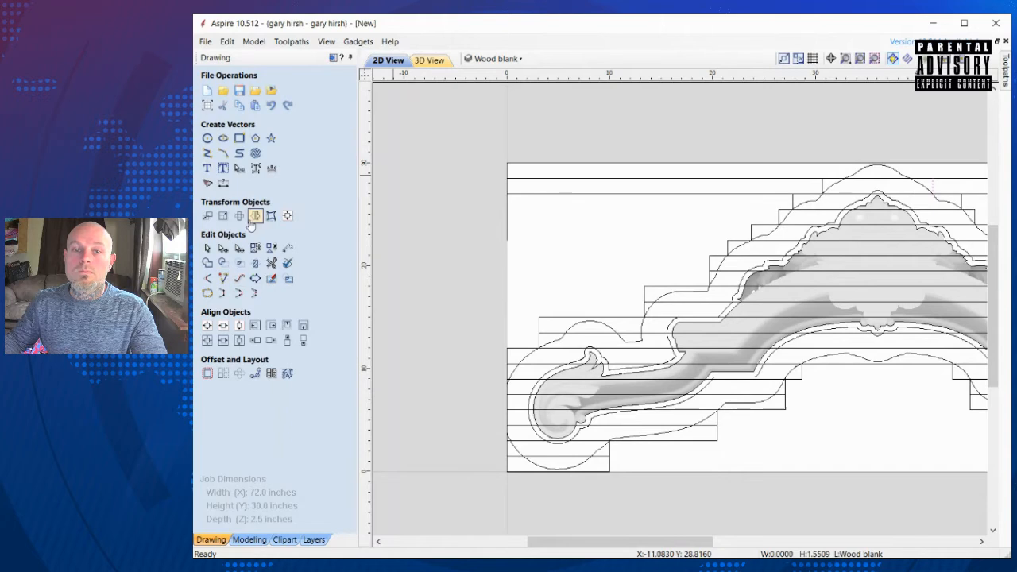
Step: Trim away the horizontal line at about Y 27 outside the steps on both sides of the contour
{"action": "left_click", "coordinate": [271, 249]}
{"action": "left_click", "coordinate": [739, 195]}
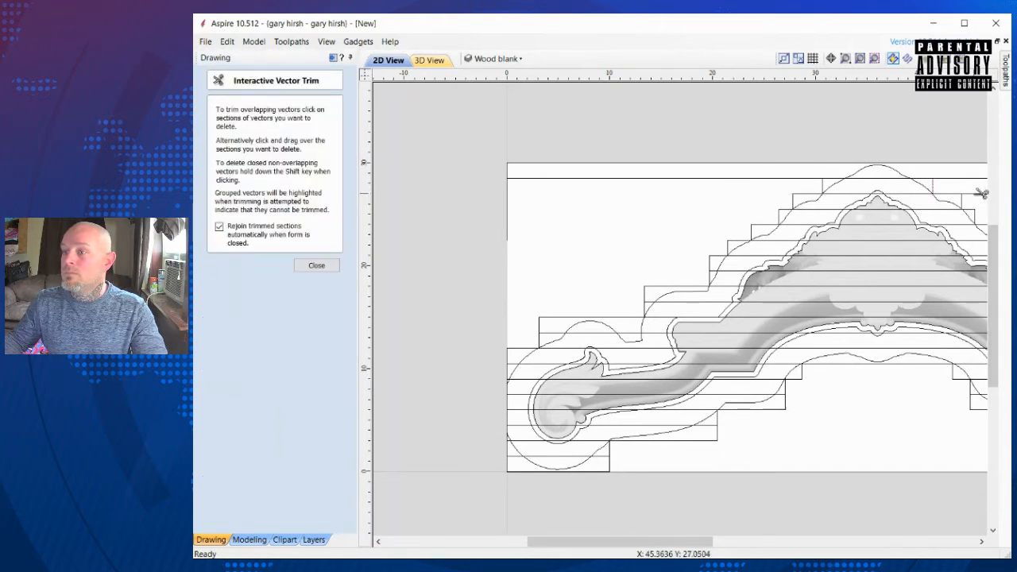
{"action": "key", "text": "Escape"}
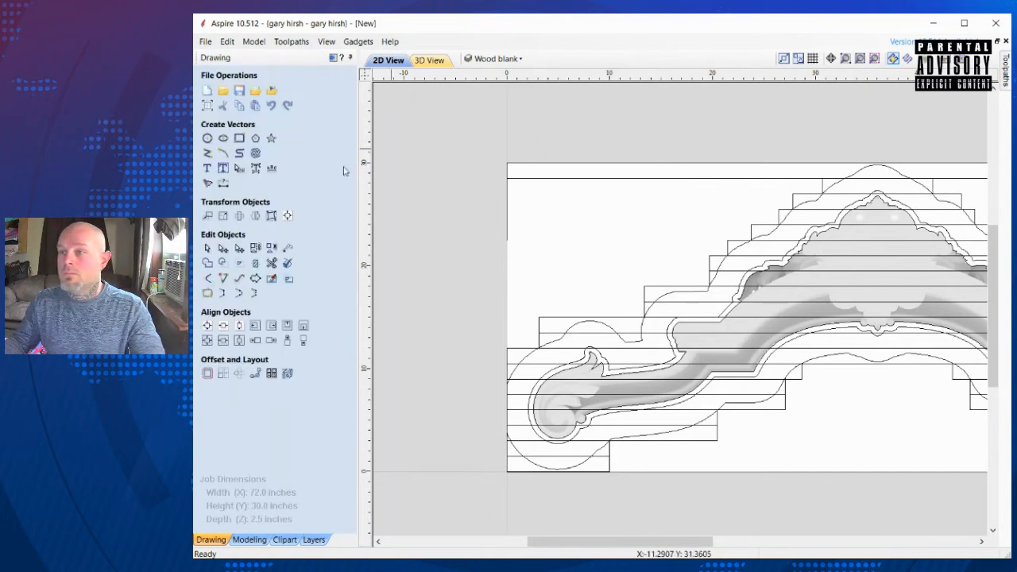
Step: Draw two vertical lines 3.25 inches long from the Y 28.5 line past the blank's top edge, one on each side of the peak
{"action": "left_click", "coordinate": [207, 153]}
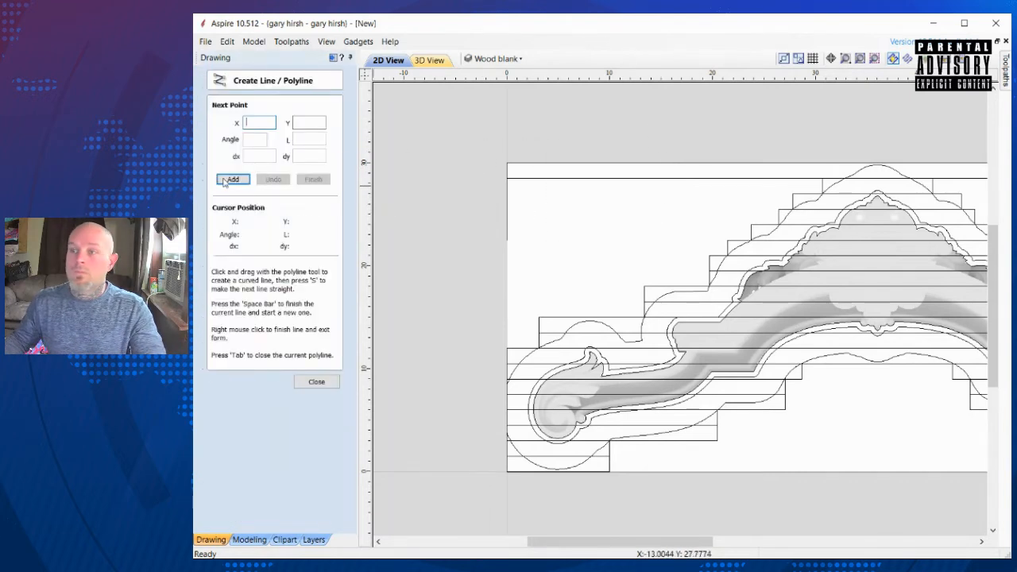
{"action": "left_click", "coordinate": [844, 171]}
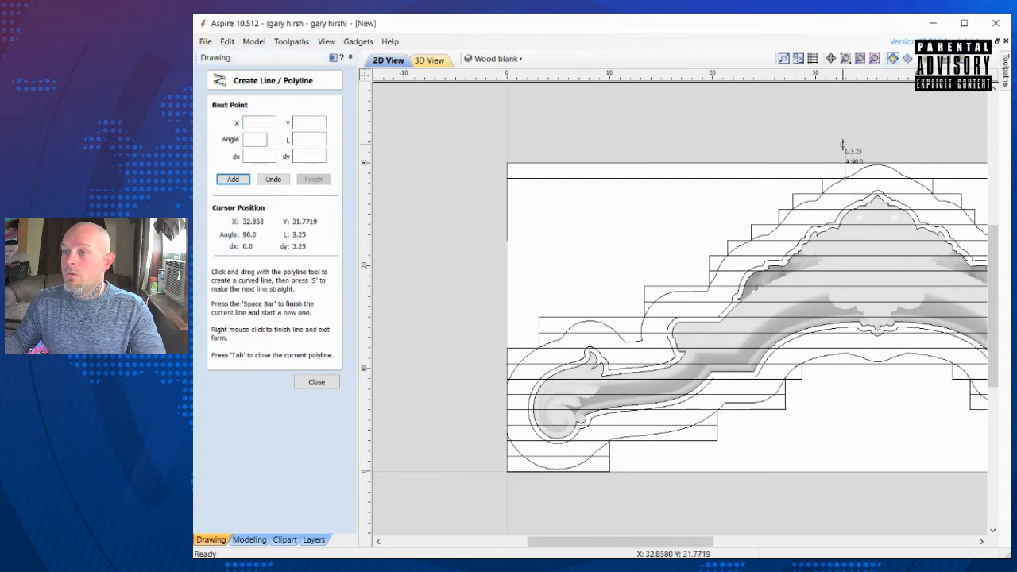
{"action": "right_click", "coordinate": [844, 145]}
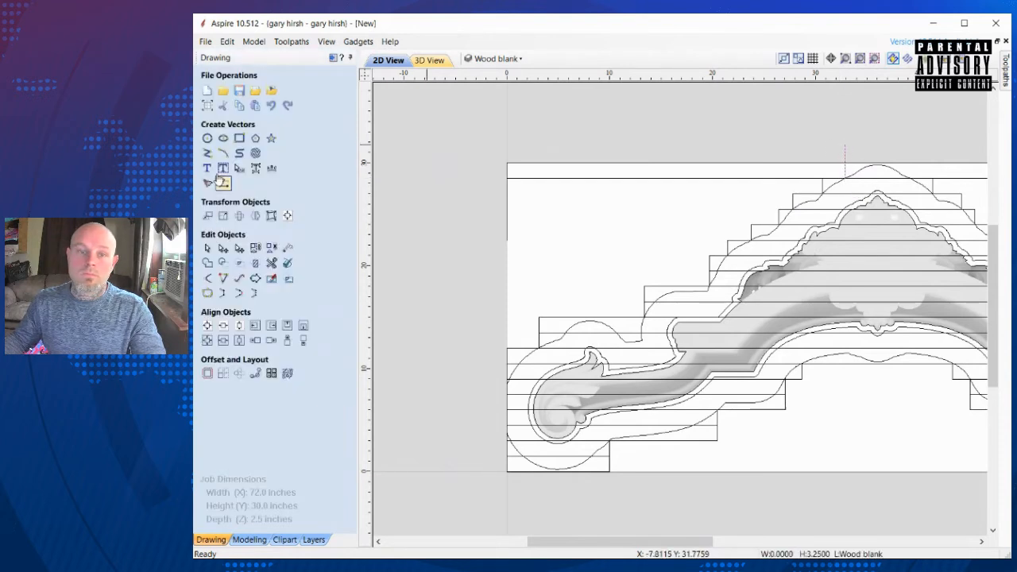
{"action": "left_click", "coordinate": [207, 154]}
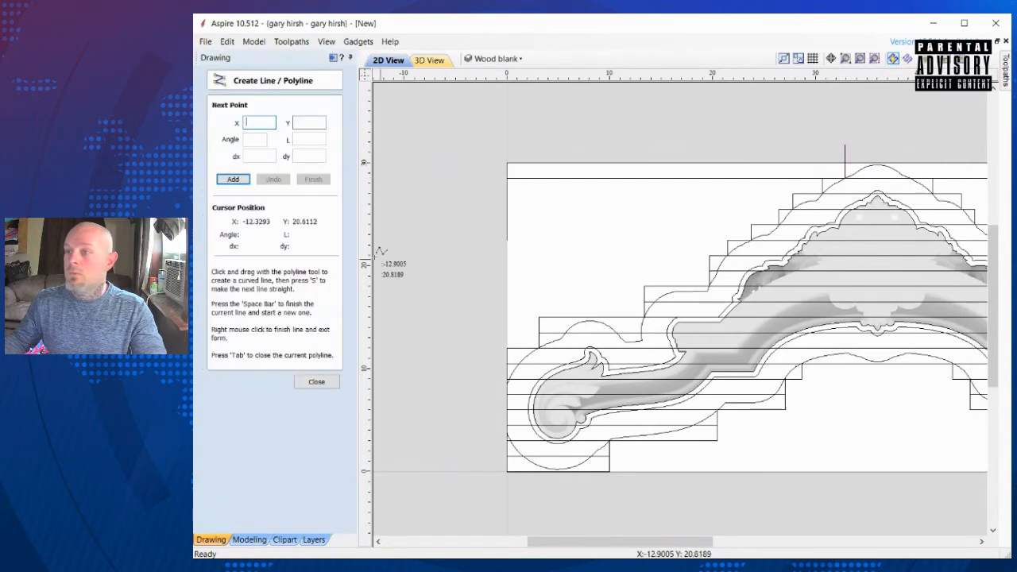
{"action": "left_click", "coordinate": [911, 175]}
{"action": "right_click", "coordinate": [908, 145]}
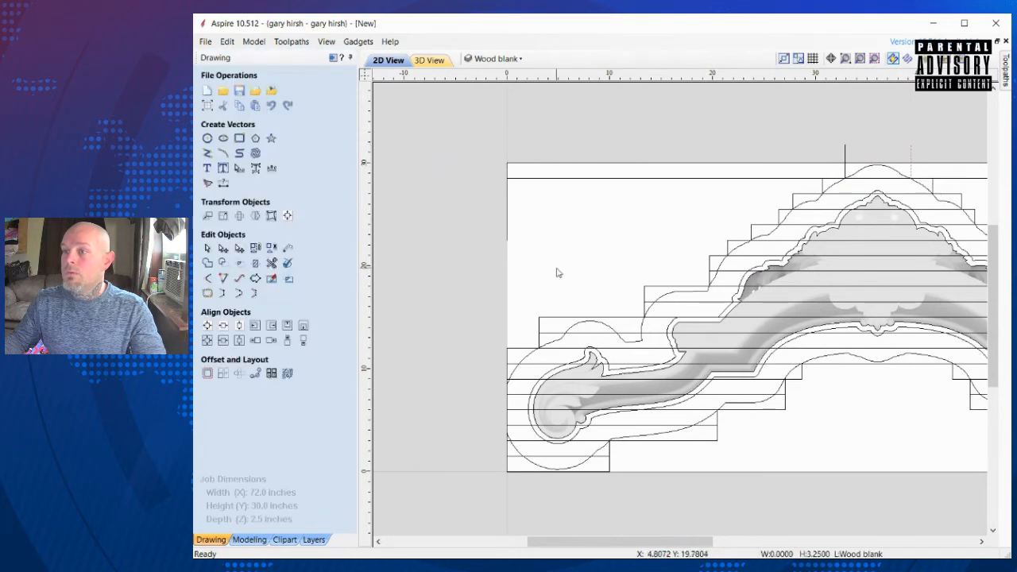
Step: Trim off the ends of the two vertical lines beside the peak that extend above the blank's top edge
{"action": "left_click", "coordinate": [271, 262]}
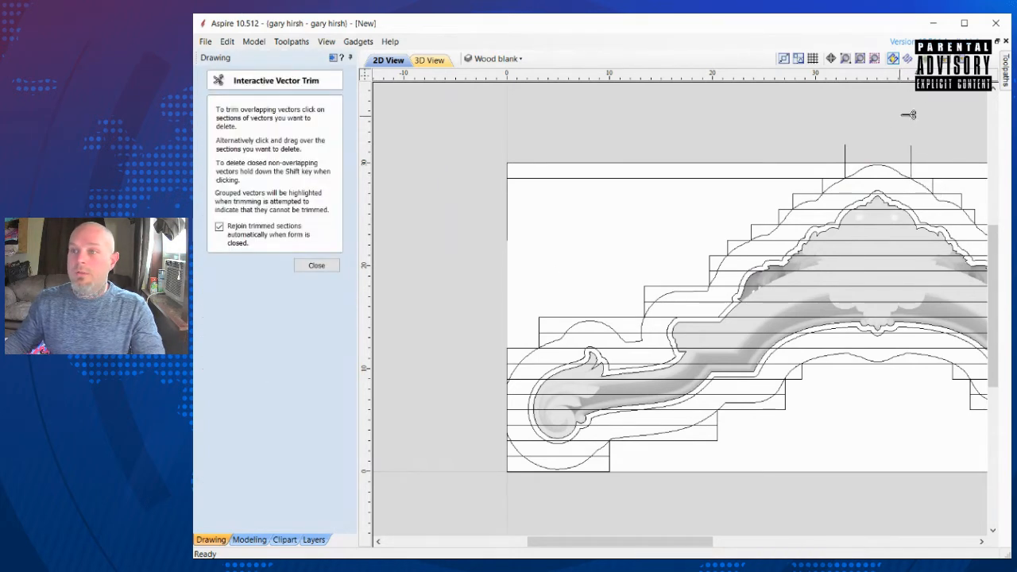
{"action": "left_click", "coordinate": [845, 153]}
{"action": "left_click", "coordinate": [910, 154]}
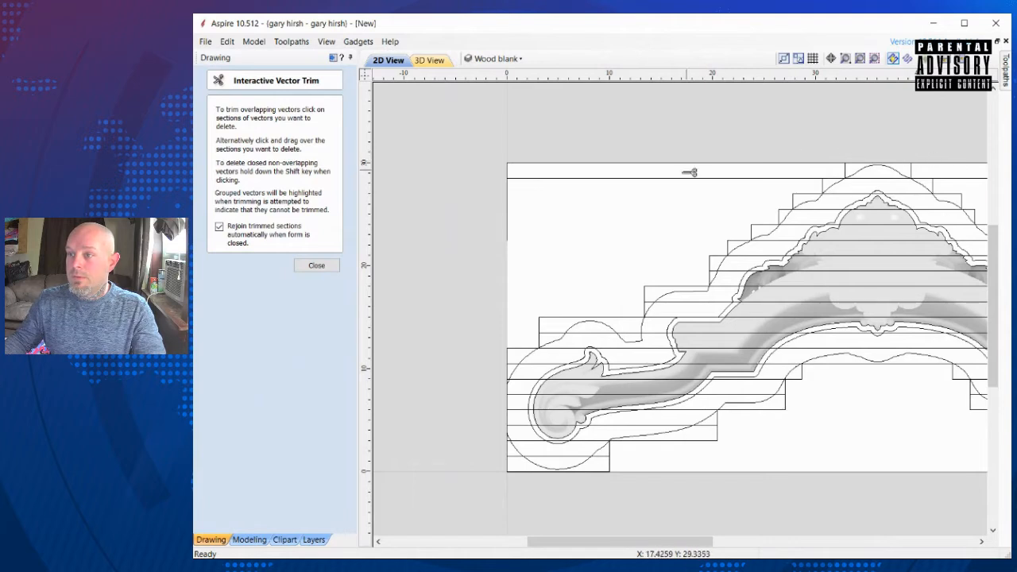
Step: Trim away the Y 28.5 line left of the steps and delete the leftover vertical segment on the blank's left edge
{"action": "left_click", "coordinate": [729, 178]}
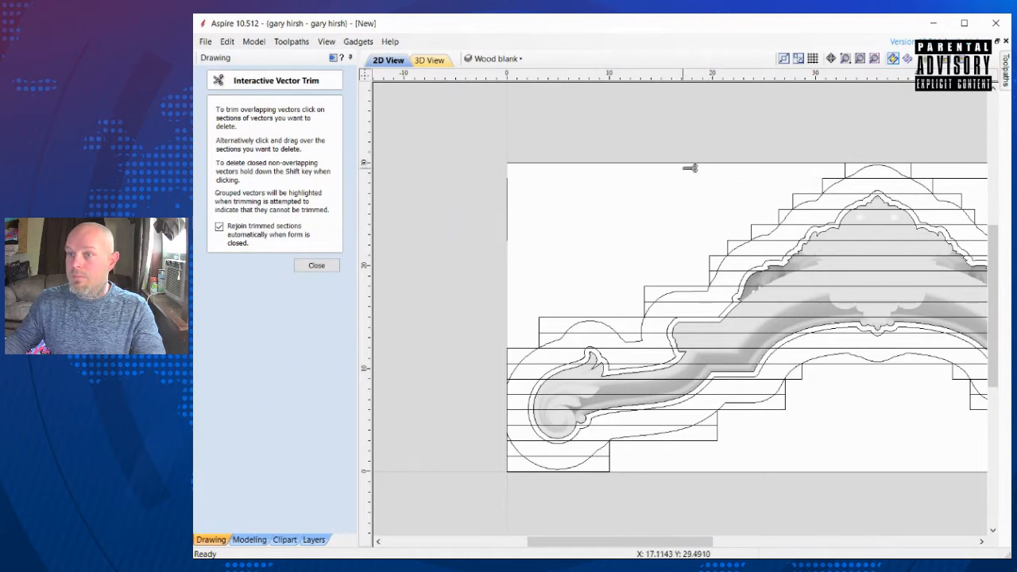
{"action": "key", "text": "Escape"}
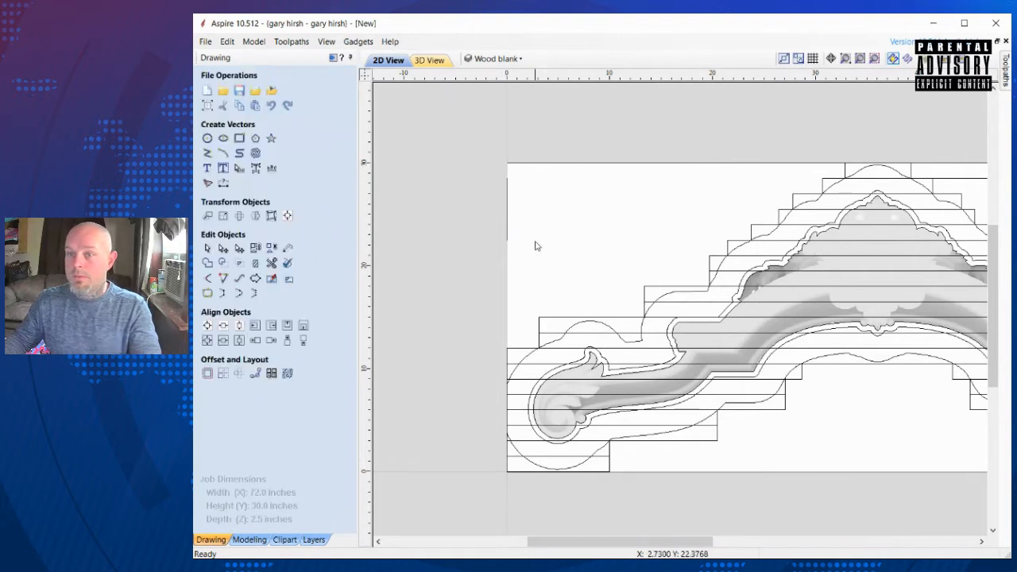
{"action": "left_click_drag", "start_coordinate": [534, 240], "coordinate": [537, 245]}
{"action": "key", "text": "Delete"}
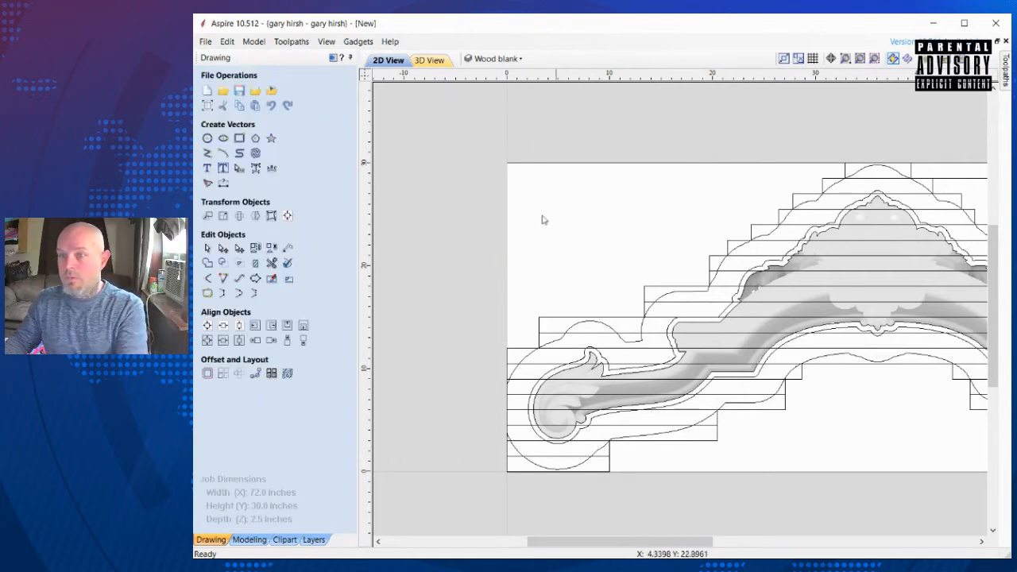
Step: Trim away the horizontal line at Y 28.5 to the right of the steps beside the peak
{"action": "left_click_drag", "start_coordinate": [506, 312], "coordinate": [519, 340]}
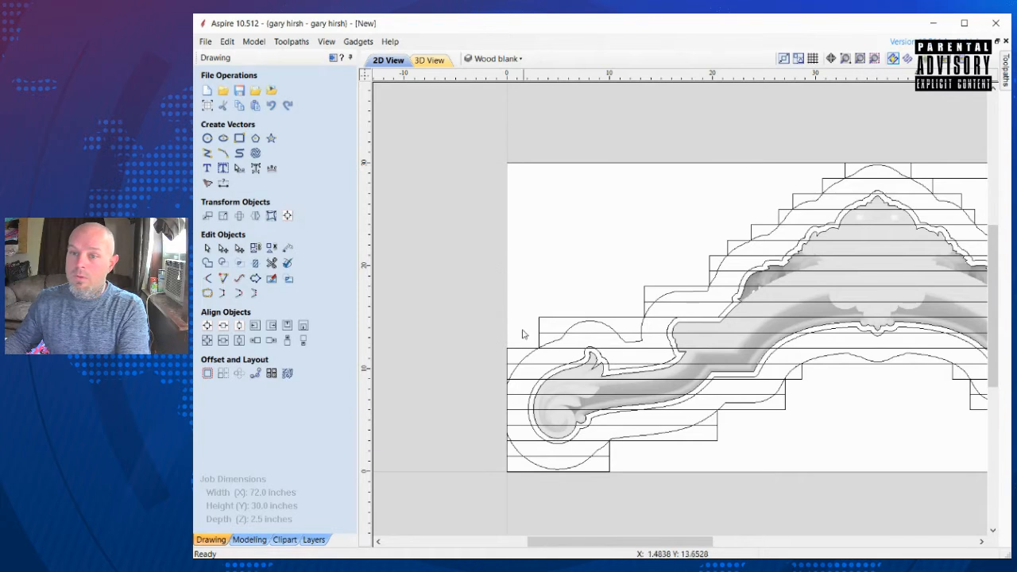
{"action": "left_click", "coordinate": [845, 59]}
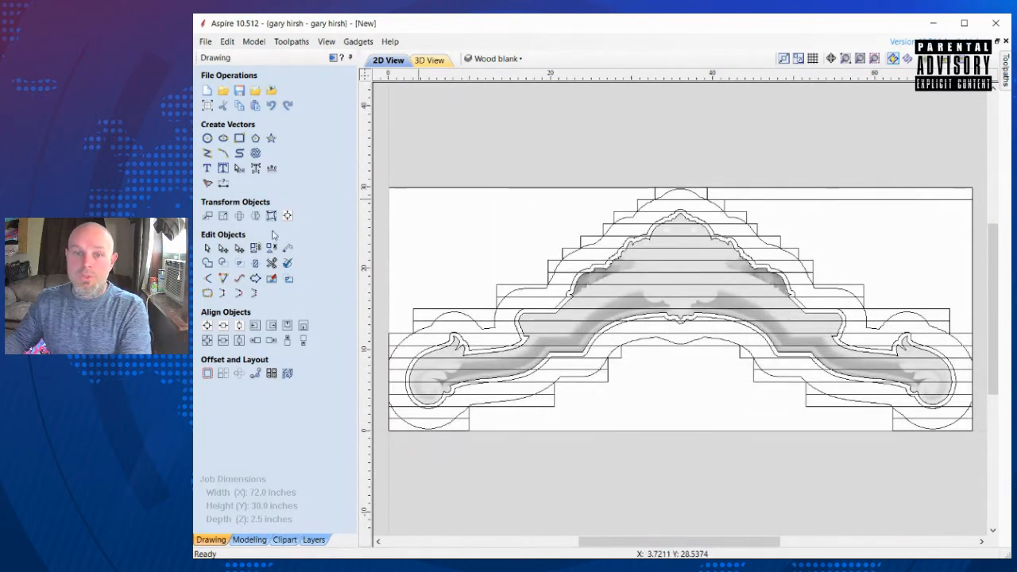
{"action": "left_click", "coordinate": [271, 262]}
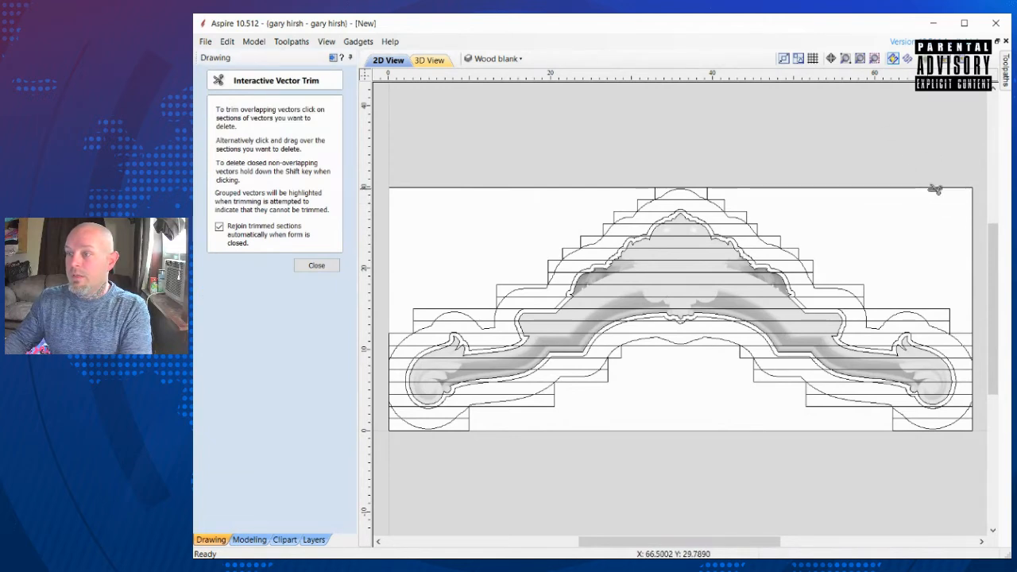
{"action": "key", "text": "Escape"}
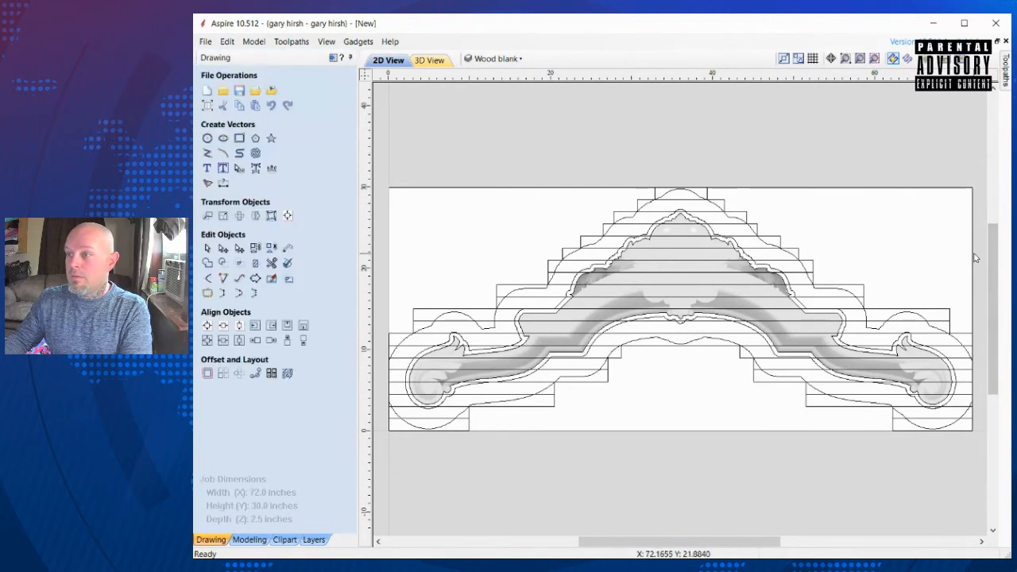
Step: Select the vector along the blank's top edge and trim away its section to the right of the peak
{"action": "left_click", "coordinate": [856, 189]}
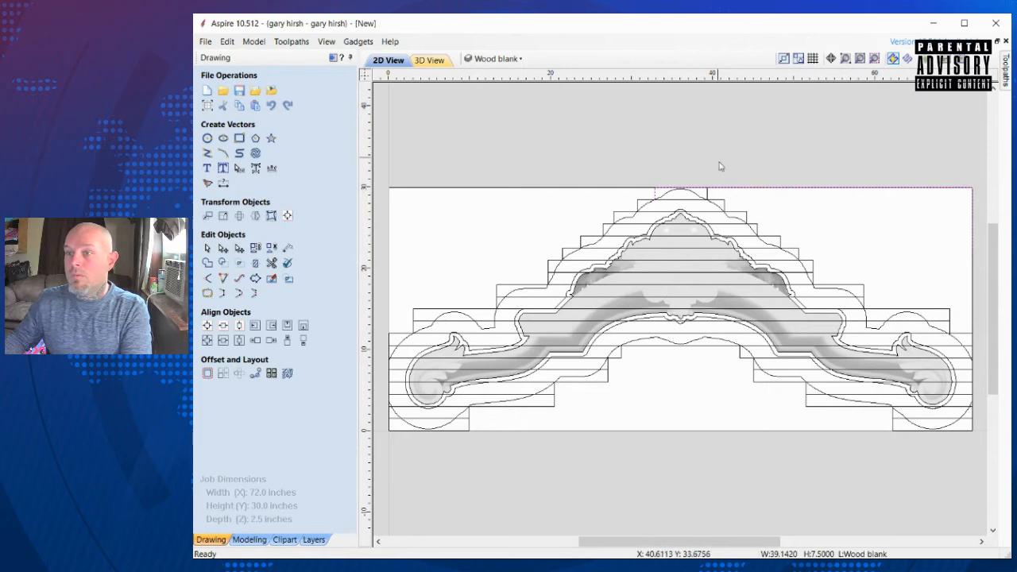
{"action": "scroll", "coordinate": [703, 191], "scroll_direction": "up", "scroll_amount": 4}
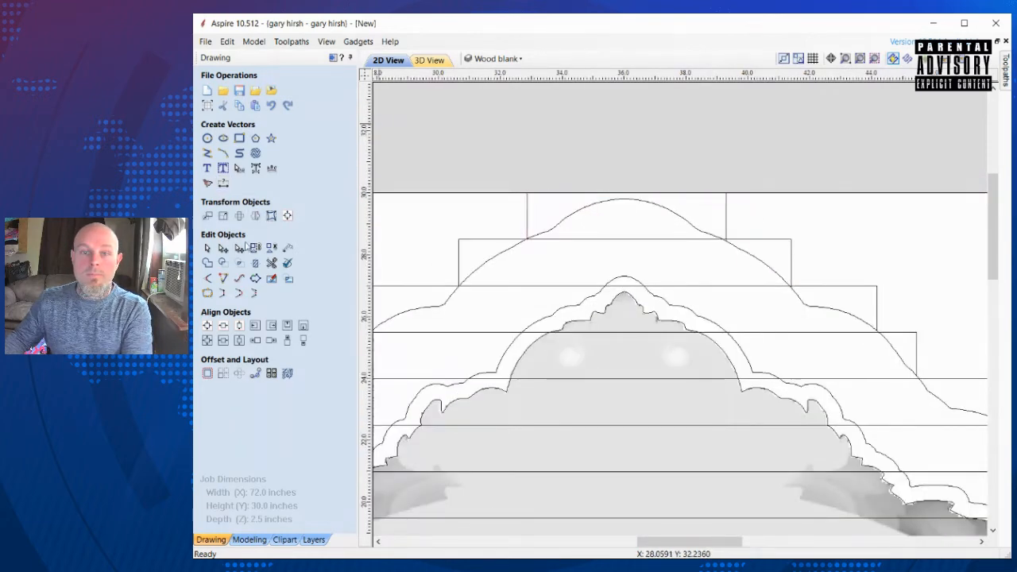
{"action": "left_click", "coordinate": [271, 265]}
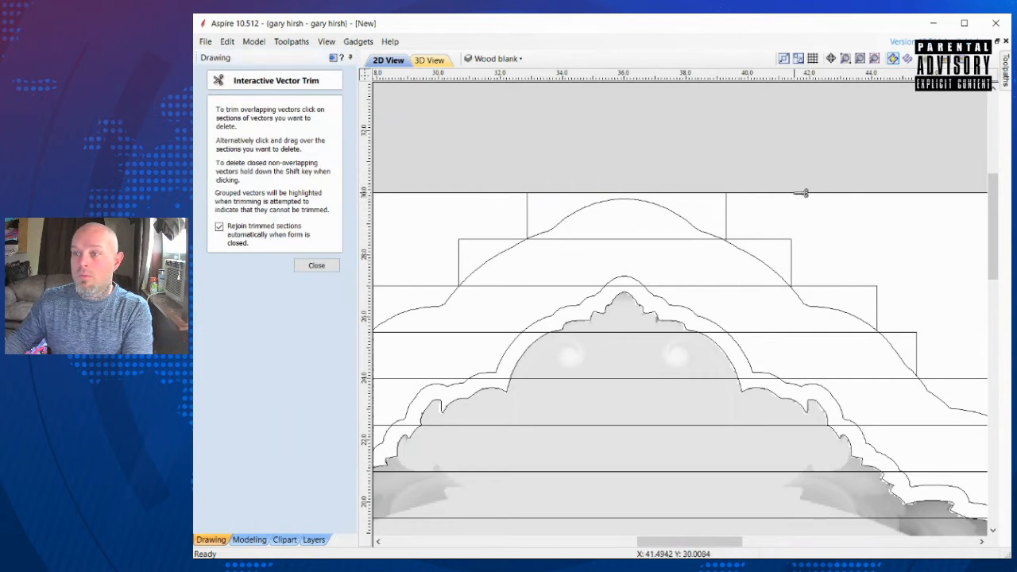
{"action": "key", "text": "Escape"}
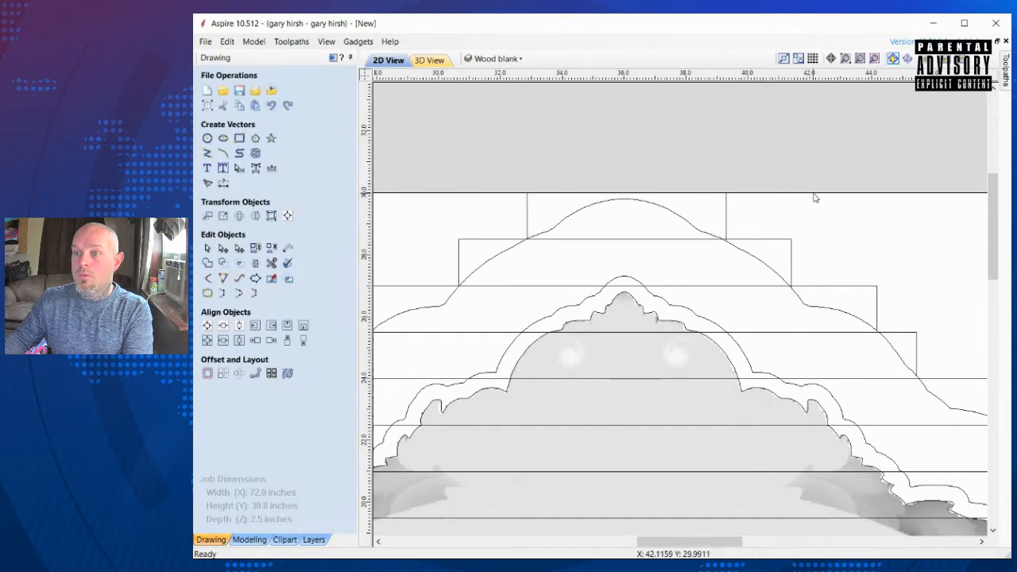
Step: Select the outlines of the upper steps one by one, from the peak down to the Y 25.5 line, to check their segments
{"action": "scroll", "coordinate": [714, 154], "scroll_direction": "down", "scroll_amount": 3}
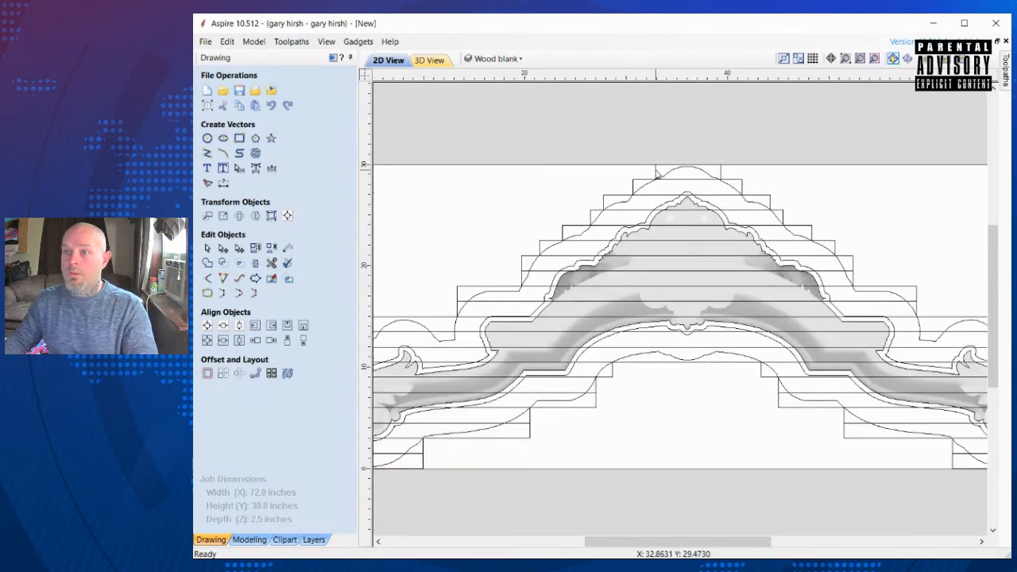
{"action": "left_click", "coordinate": [658, 174]}
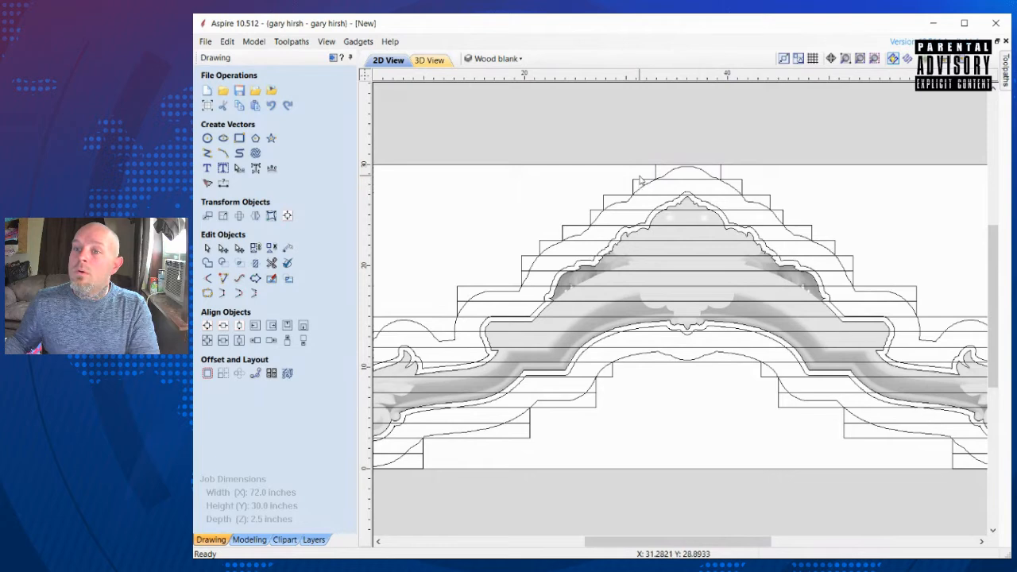
{"action": "left_click", "coordinate": [641, 182]}
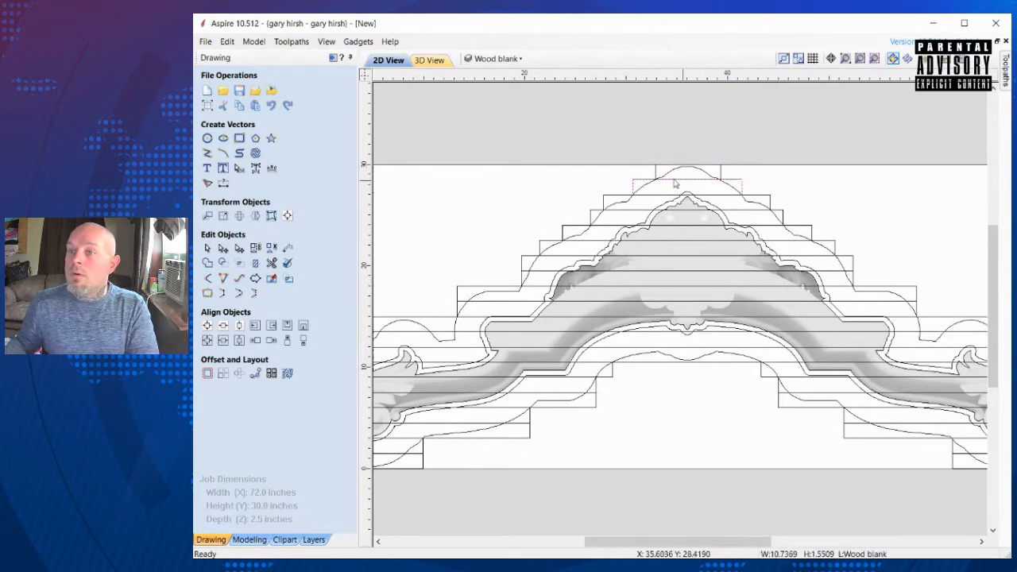
{"action": "left_click_drag", "start_coordinate": [613, 172], "coordinate": [758, 189]}
{"action": "key", "text": "Delete"}
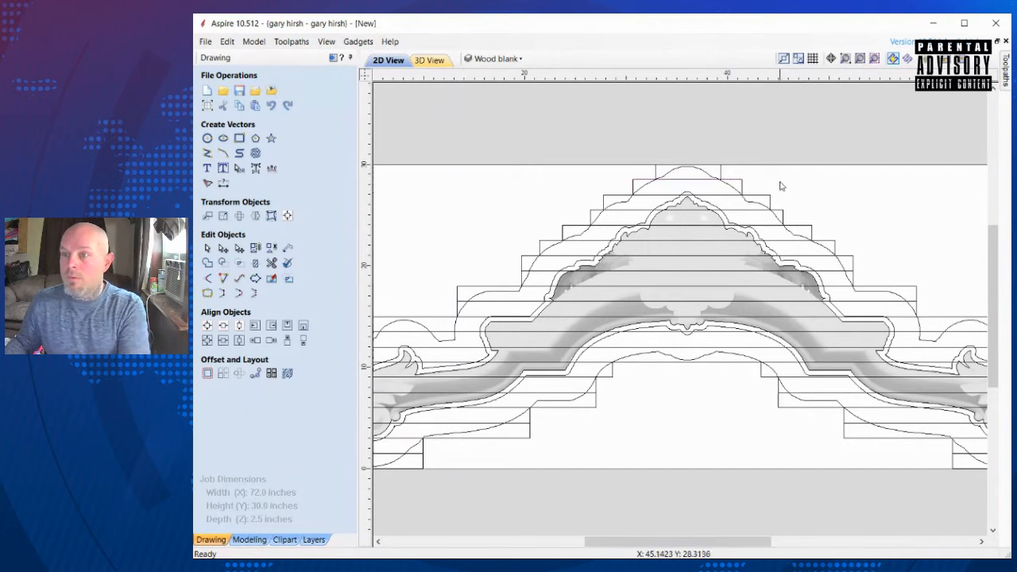
{"action": "left_click", "coordinate": [630, 187]}
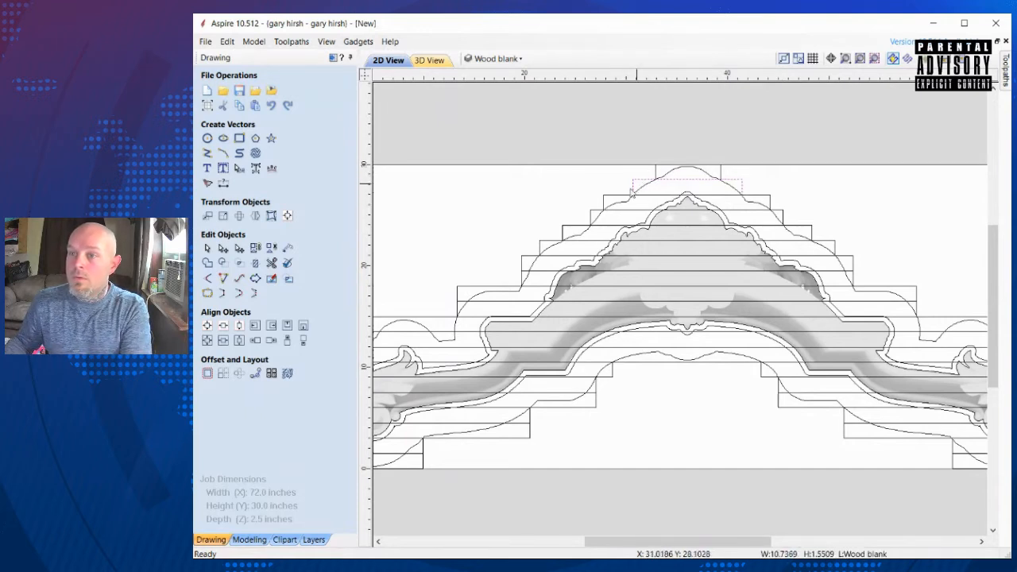
{"action": "left_click", "coordinate": [612, 198]}
{"action": "left_click_drag", "start_coordinate": [592, 189], "coordinate": [780, 202]}
{"action": "key", "text": "Delete"}
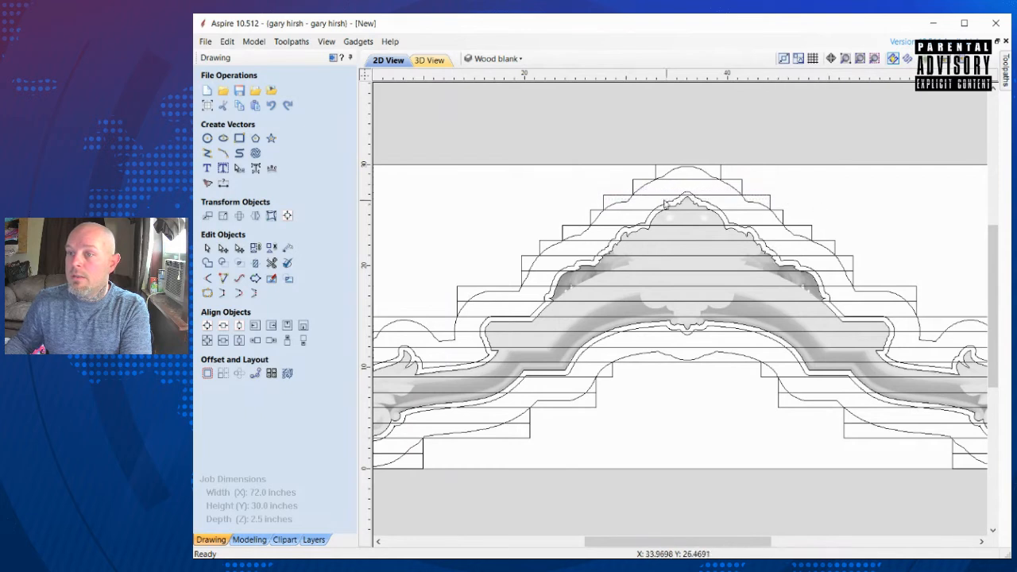
{"action": "left_click", "coordinate": [595, 214]}
{"action": "left_click", "coordinate": [581, 198]}
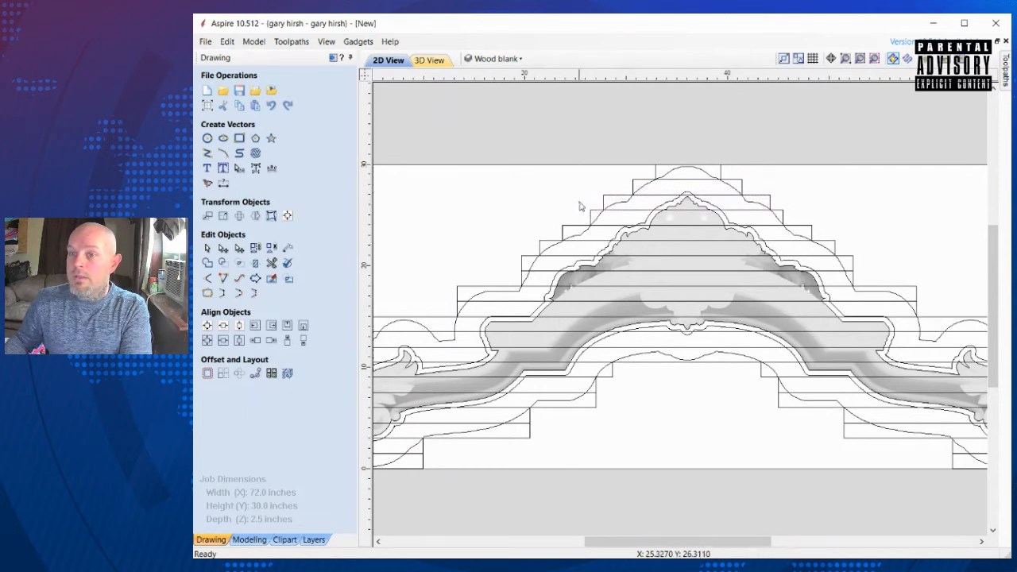
{"action": "left_click_drag", "start_coordinate": [761, 224], "coordinate": [788, 219]}
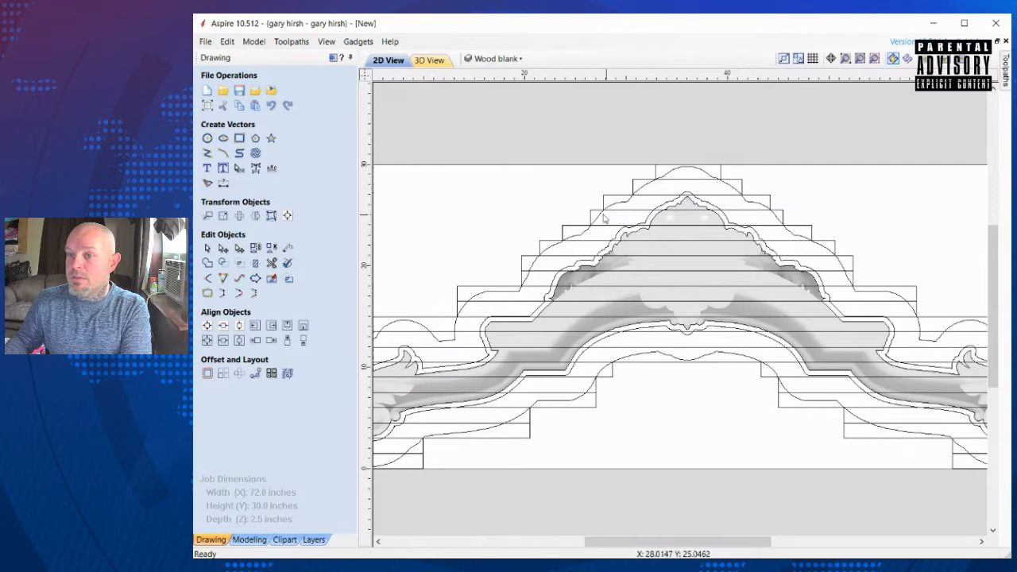
{"action": "left_click_drag", "start_coordinate": [583, 206], "coordinate": [784, 221]}
{"action": "left_click", "coordinate": [764, 215]}
Step: Trim the overlapping sections of the Y 25.5 and Y 24 lines at the steps left of the contour, checking the Y 24 line by selecting it
{"action": "scroll", "coordinate": [728, 216], "scroll_direction": "up", "scroll_amount": 3}
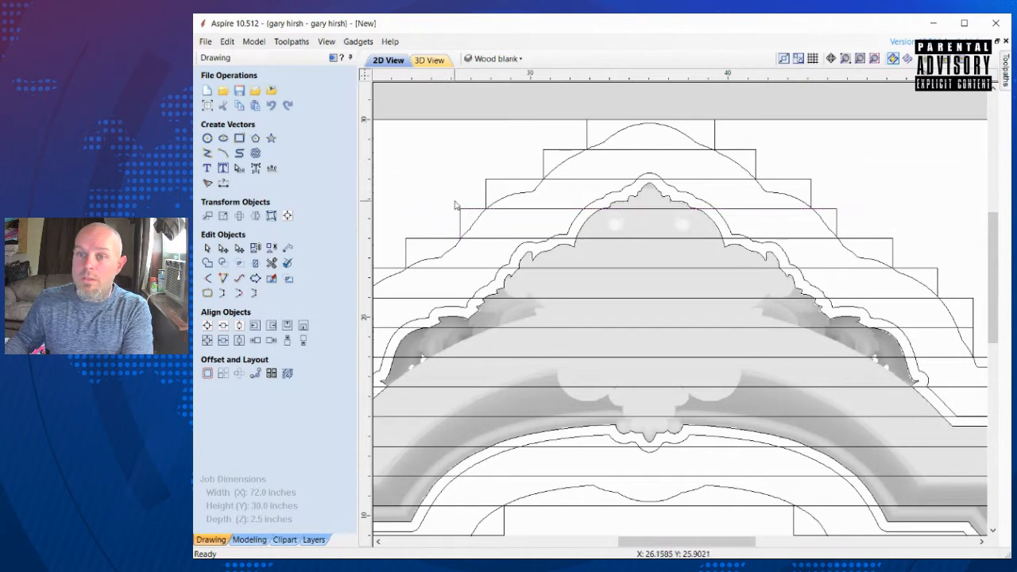
{"action": "left_click", "coordinate": [271, 263]}
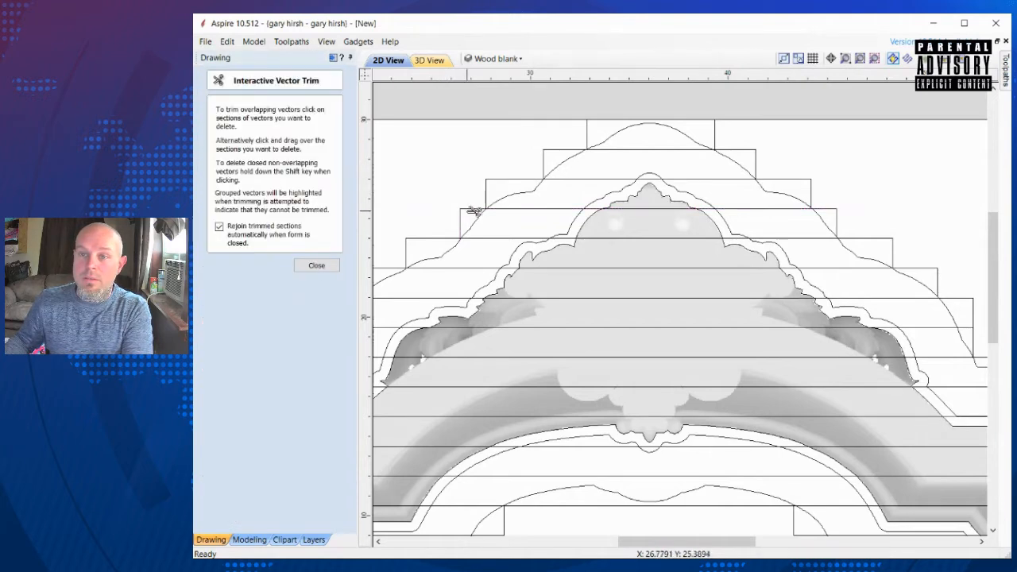
{"action": "key", "text": "Escape"}
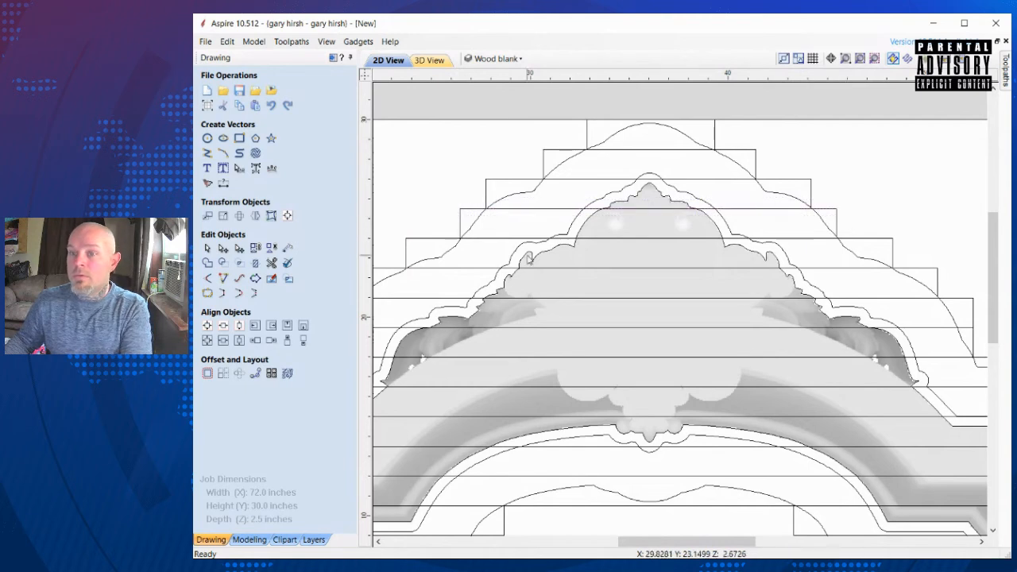
{"action": "left_click", "coordinate": [440, 238]}
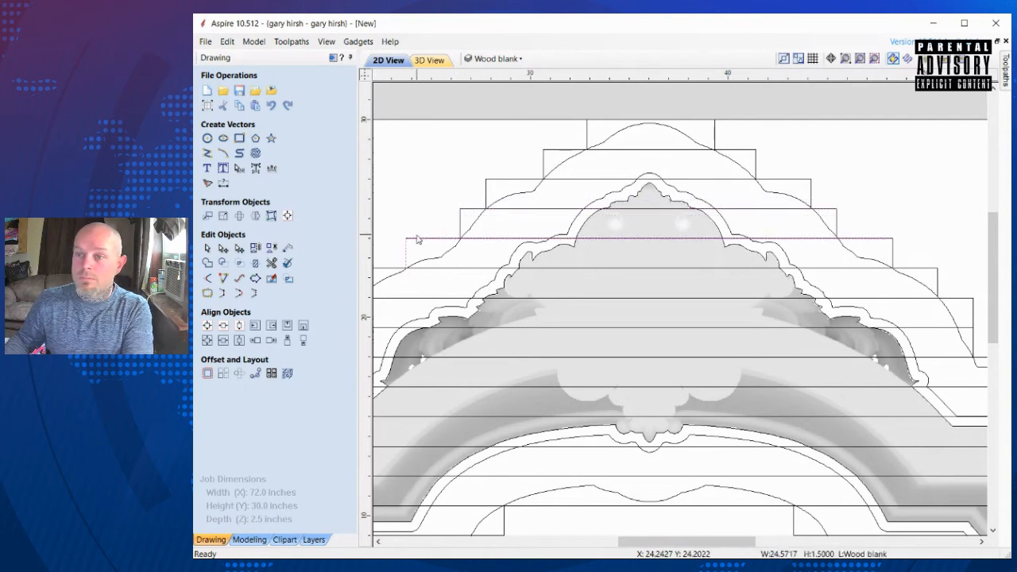
{"action": "left_click", "coordinate": [271, 263]}
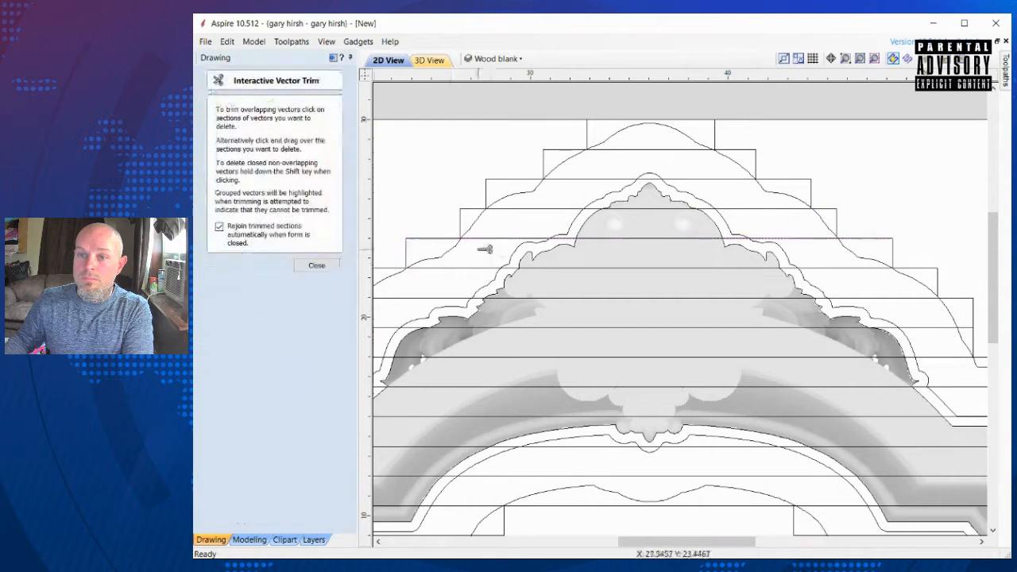
{"action": "key", "text": "Escape"}
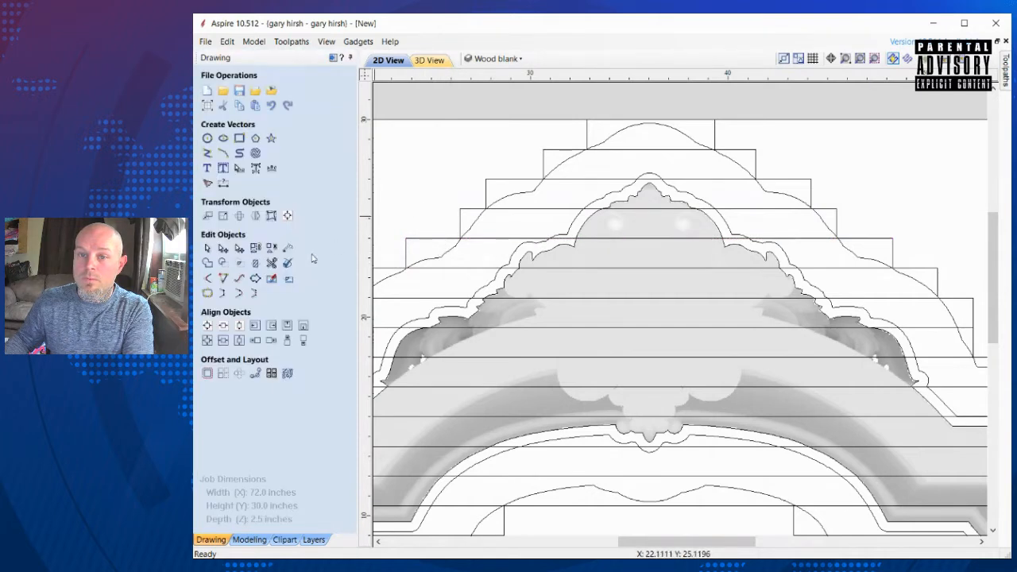
{"action": "left_click", "coordinate": [865, 238]}
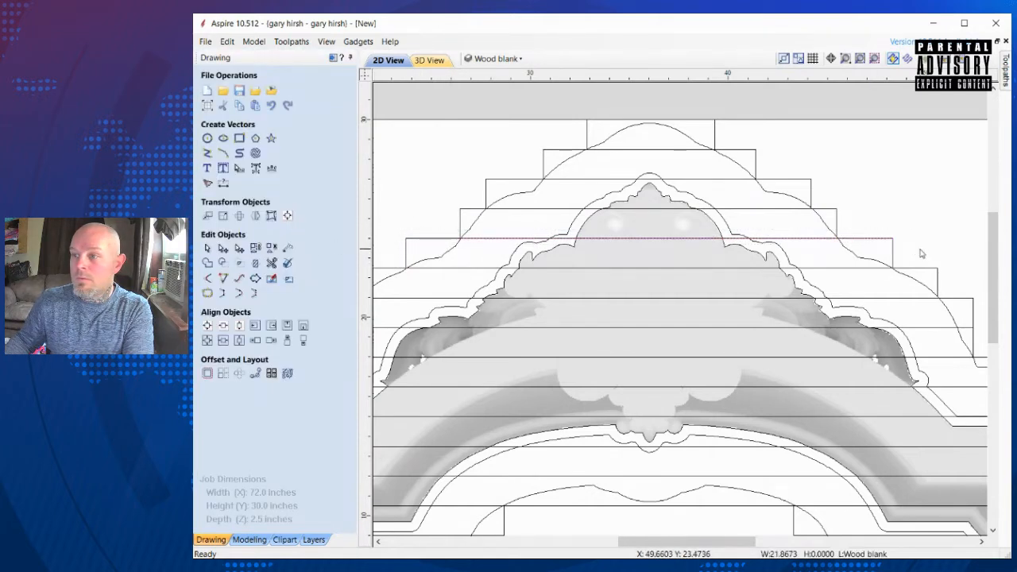
Step: Hide the bedtopper and Vector outline layers, leaving only the Wood blank layer shown
{"action": "scroll", "coordinate": [696, 270], "scroll_direction": "down", "scroll_amount": 3}
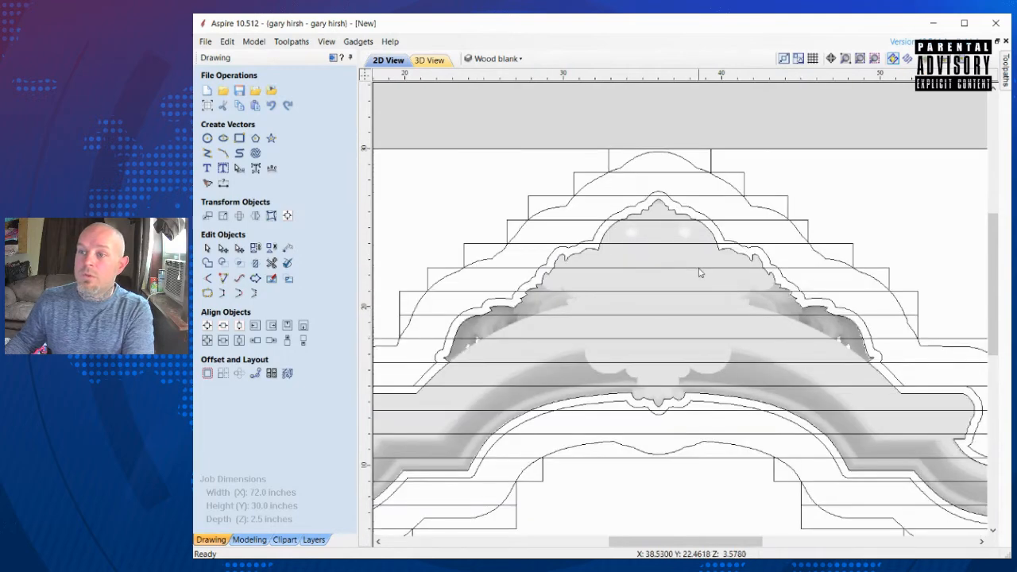
{"action": "scroll", "coordinate": [657, 273], "scroll_direction": "down", "scroll_amount": 3}
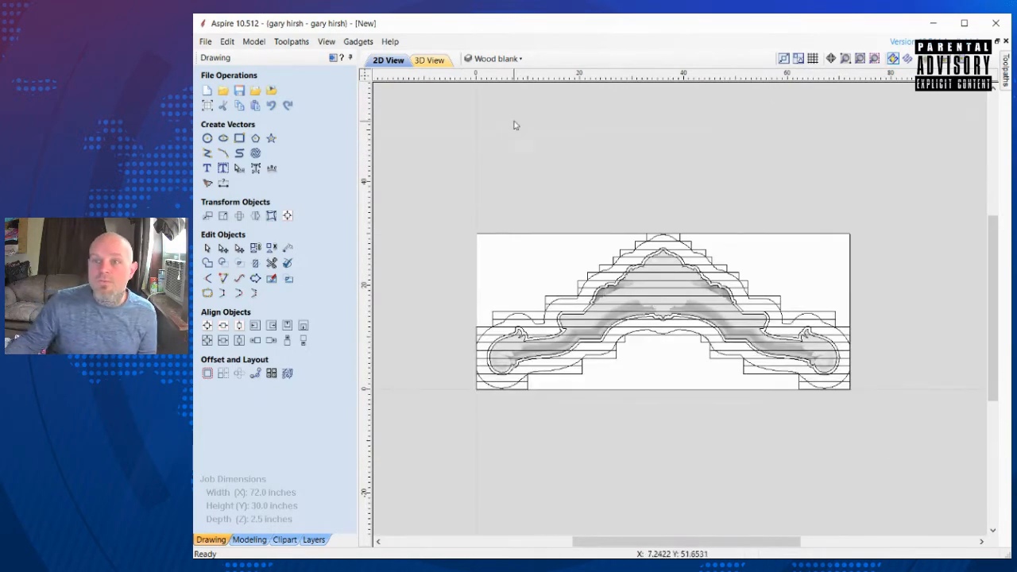
{"action": "left_click", "coordinate": [478, 58]}
{"action": "left_click", "coordinate": [482, 91]}
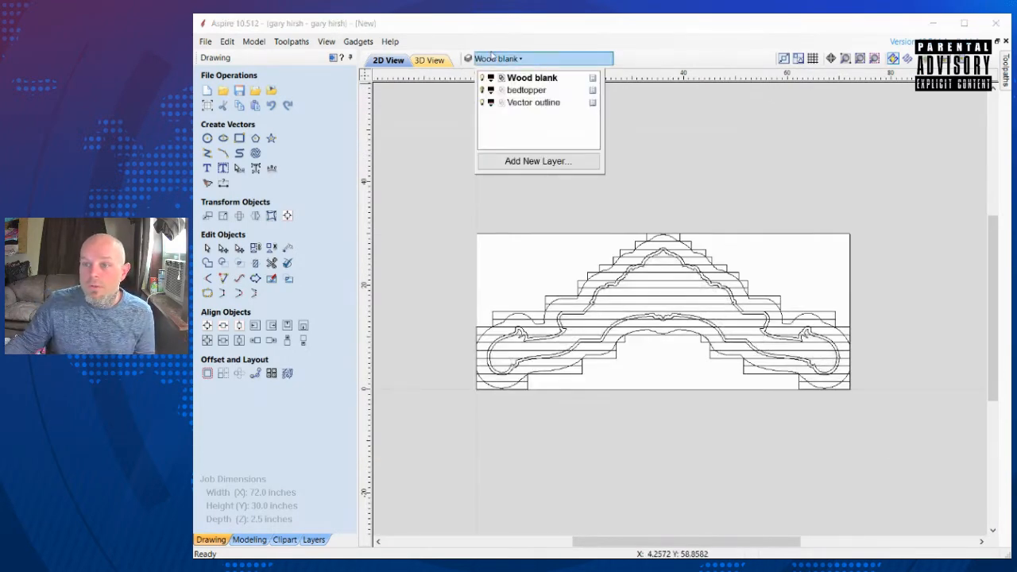
{"action": "left_click", "coordinate": [483, 102]}
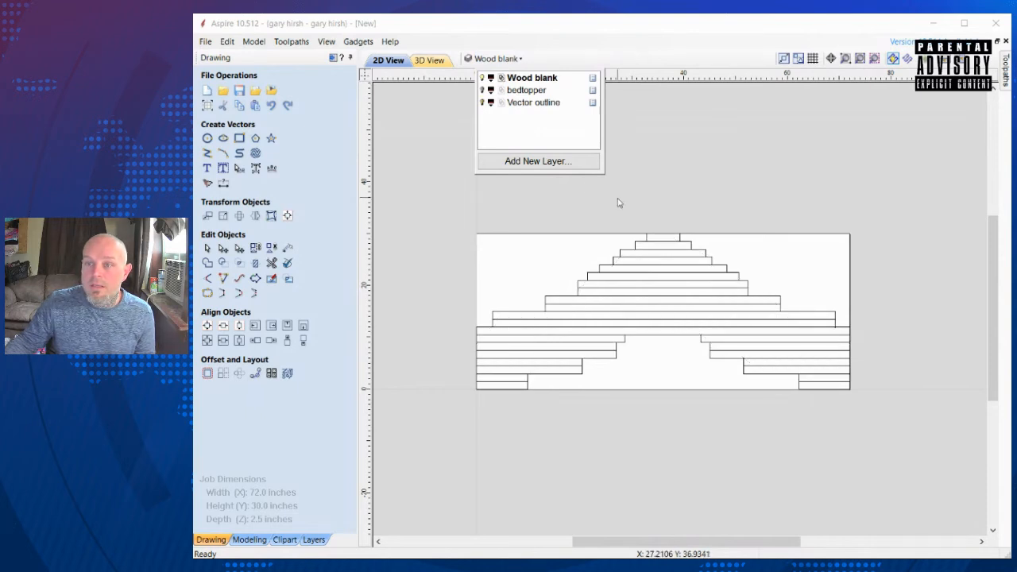
{"action": "left_click", "coordinate": [704, 171]}
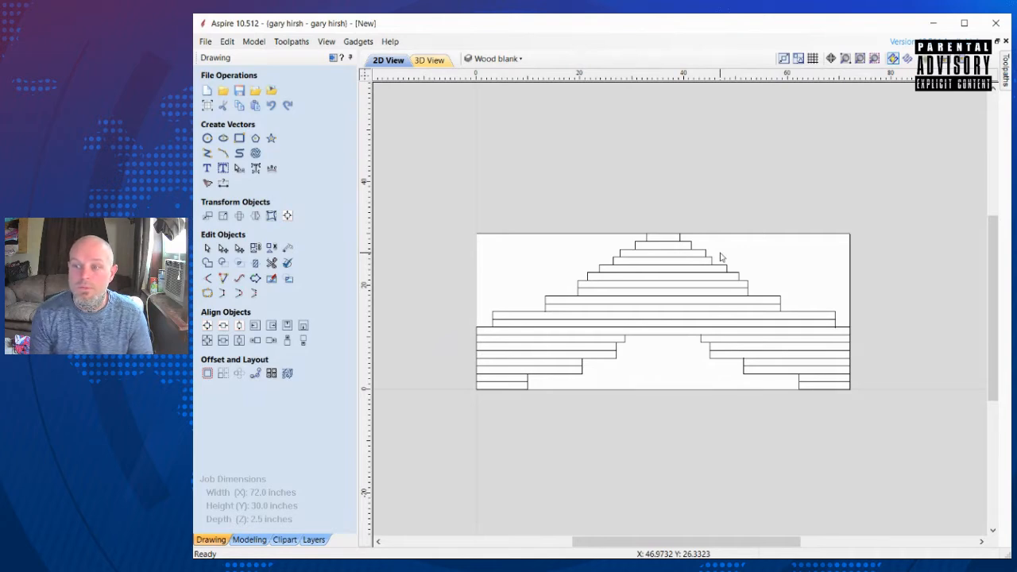
Step: Create a square-cornered rectangle 72 inches wide and 12 inches high with its lower-left corner at X 0, Y 0, and select it
{"action": "scroll", "coordinate": [497, 402], "scroll_direction": "up", "scroll_amount": 3}
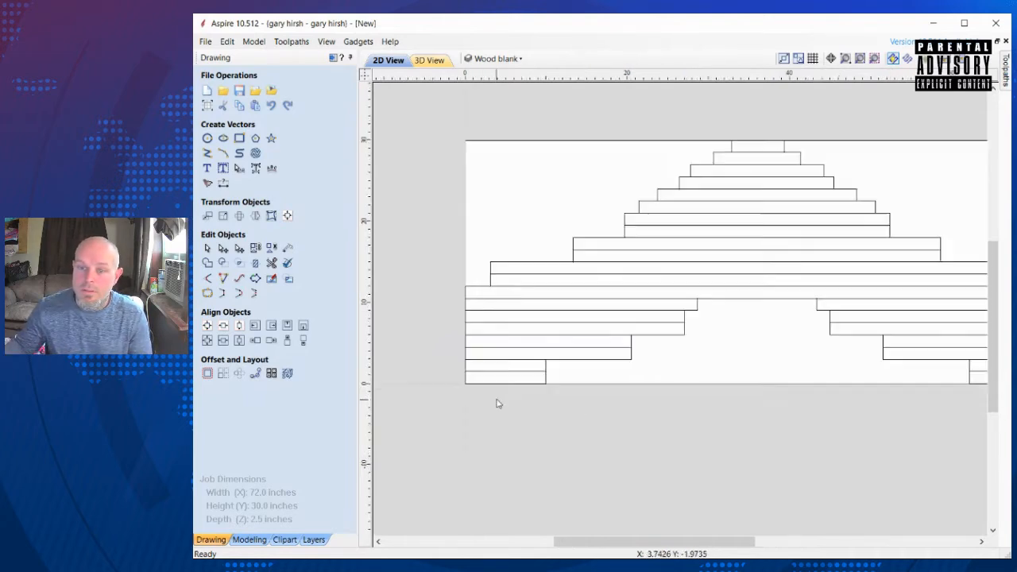
{"action": "scroll", "coordinate": [612, 387], "scroll_direction": "down", "scroll_amount": 4}
{"action": "scroll", "coordinate": [751, 364], "scroll_direction": "up", "scroll_amount": 1}
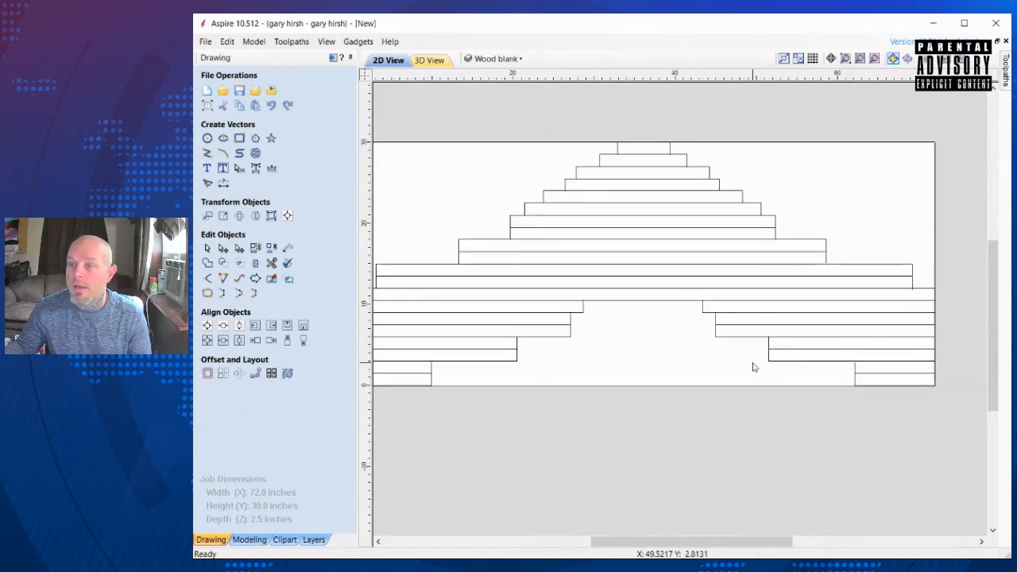
{"action": "scroll", "coordinate": [752, 366], "scroll_direction": "down", "scroll_amount": 1}
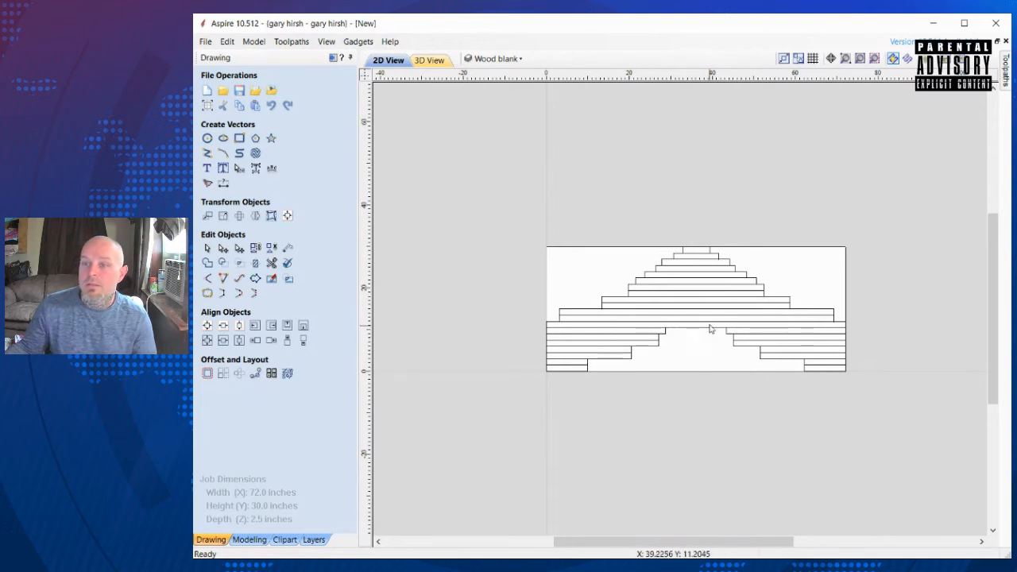
{"action": "left_click", "coordinate": [239, 138]}
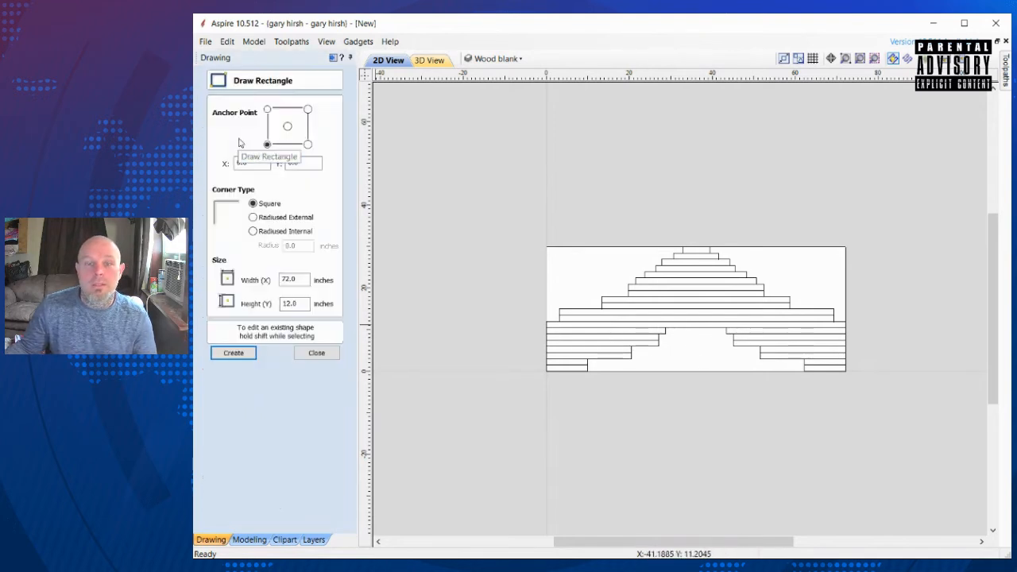
{"action": "left_click", "coordinate": [239, 355]}
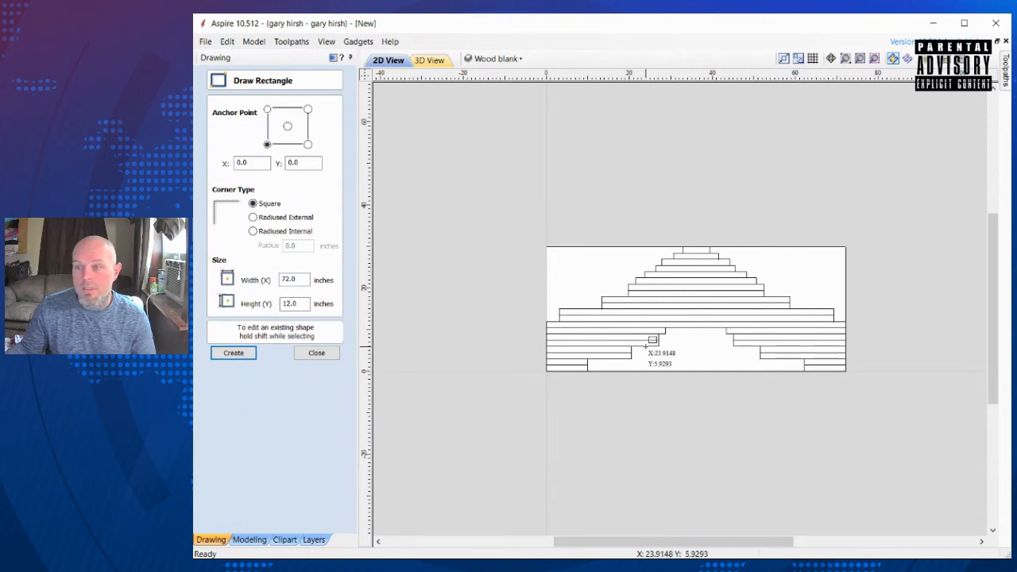
{"action": "left_click", "coordinate": [322, 355]}
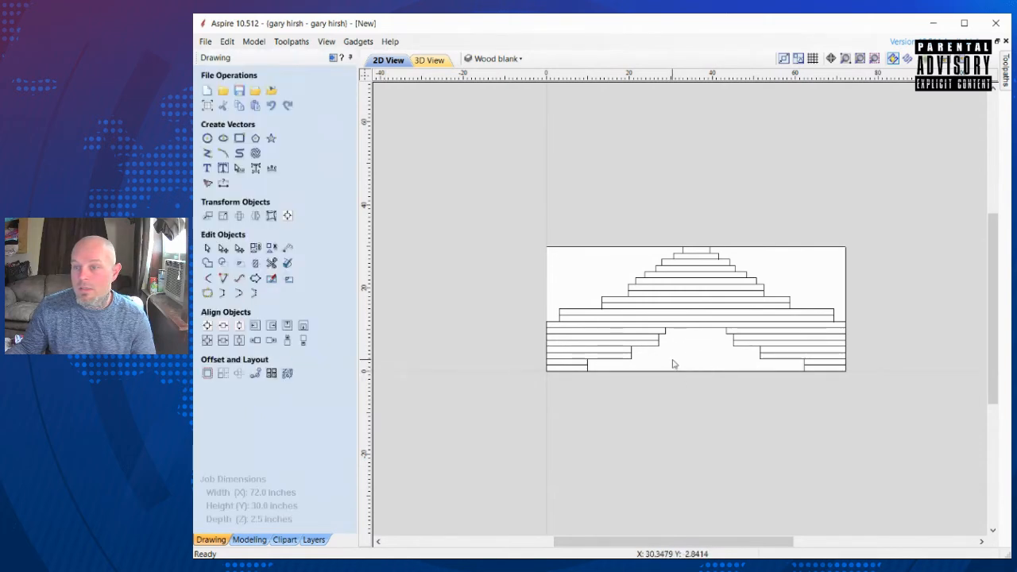
{"action": "left_click", "coordinate": [678, 371]}
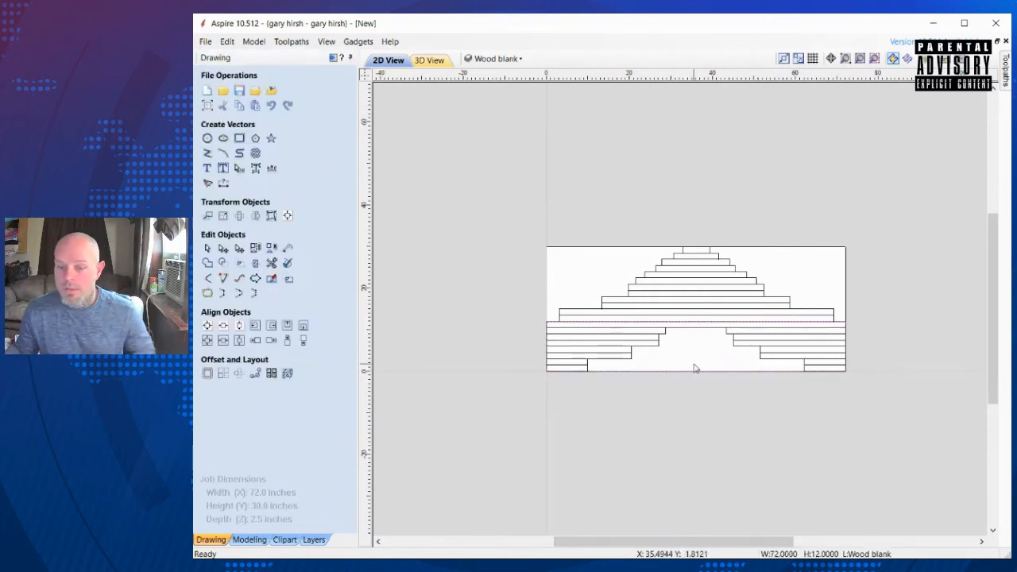
Step: Move the 72 by 12 inch rectangle up over the upper steps so its lower edge sits at Y 12
{"action": "left_click", "coordinate": [696, 371]}
{"action": "left_click_drag", "start_coordinate": [694, 343], "coordinate": [699, 294]}
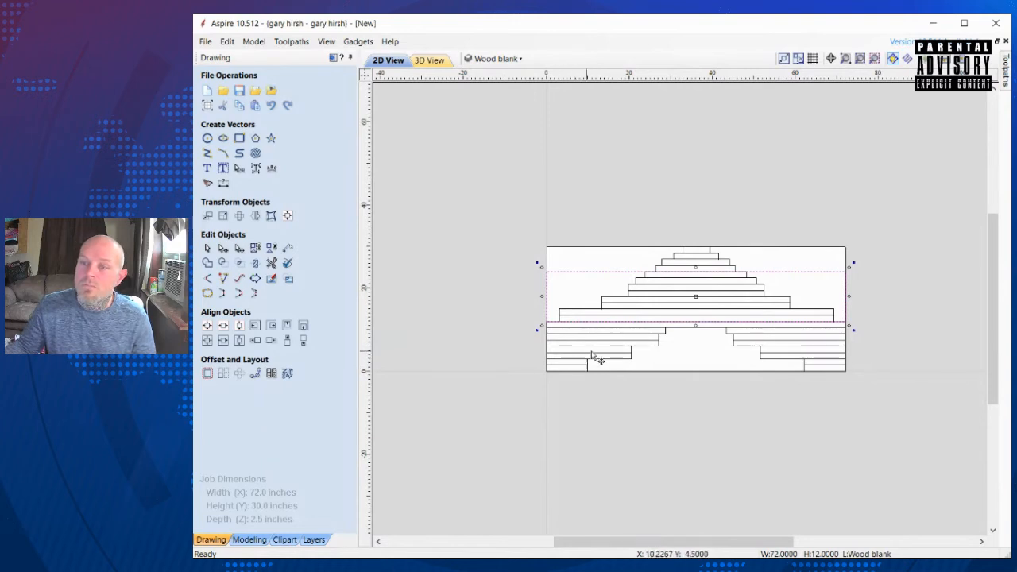
{"action": "left_click", "coordinate": [729, 426]}
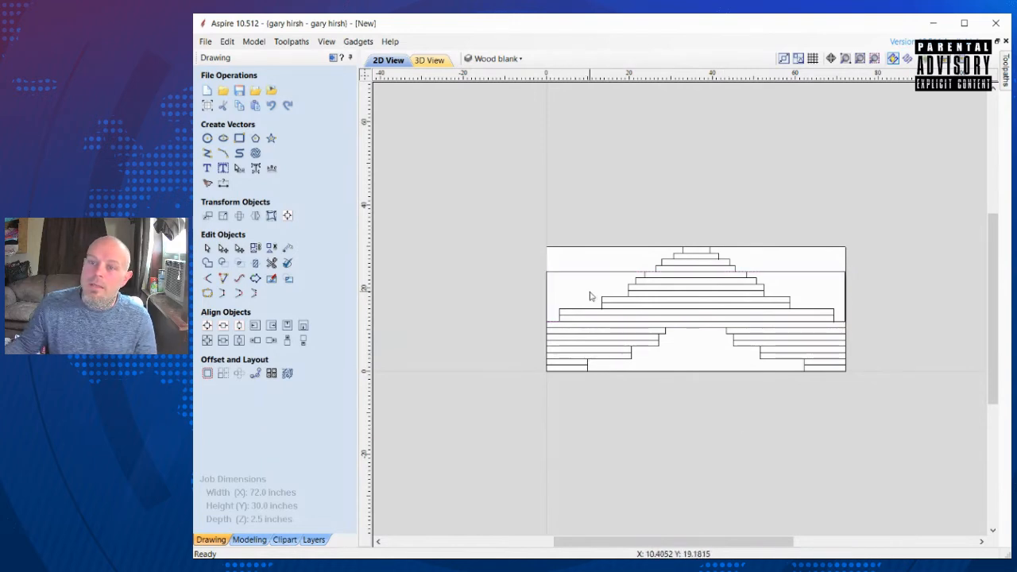
Step: Remove the 72 by 12 inch rectangle from the drawing, leaving the stepped board outlines in place
{"action": "left_click", "coordinate": [581, 272]}
{"action": "left_click", "coordinate": [592, 286]}
{"action": "left_click", "coordinate": [678, 371]}
{"action": "left_click", "coordinate": [686, 383]}
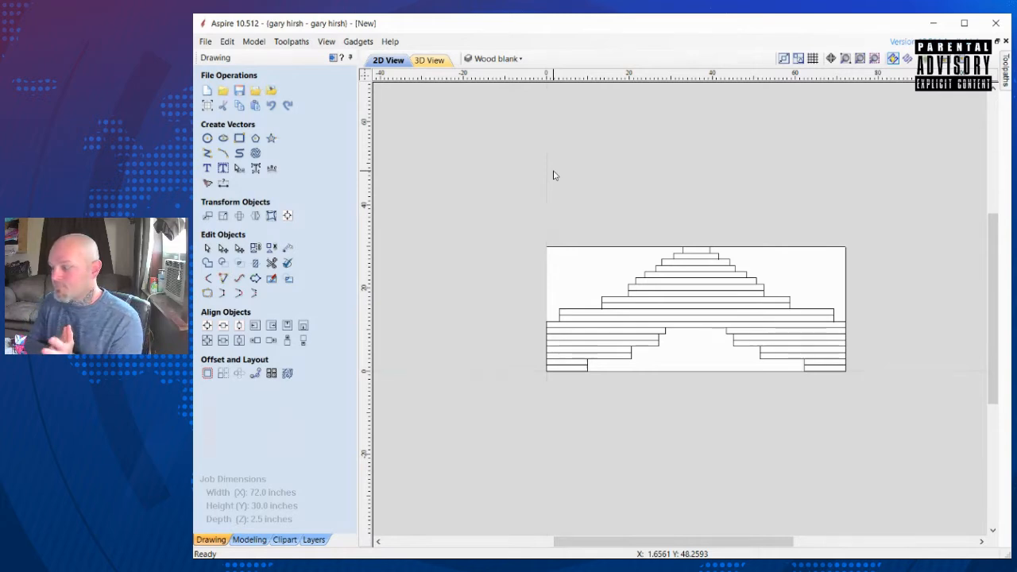
Step: Show the bedtopper and Vector outline layers again together with the Wood blank layer
{"action": "left_click", "coordinate": [479, 58]}
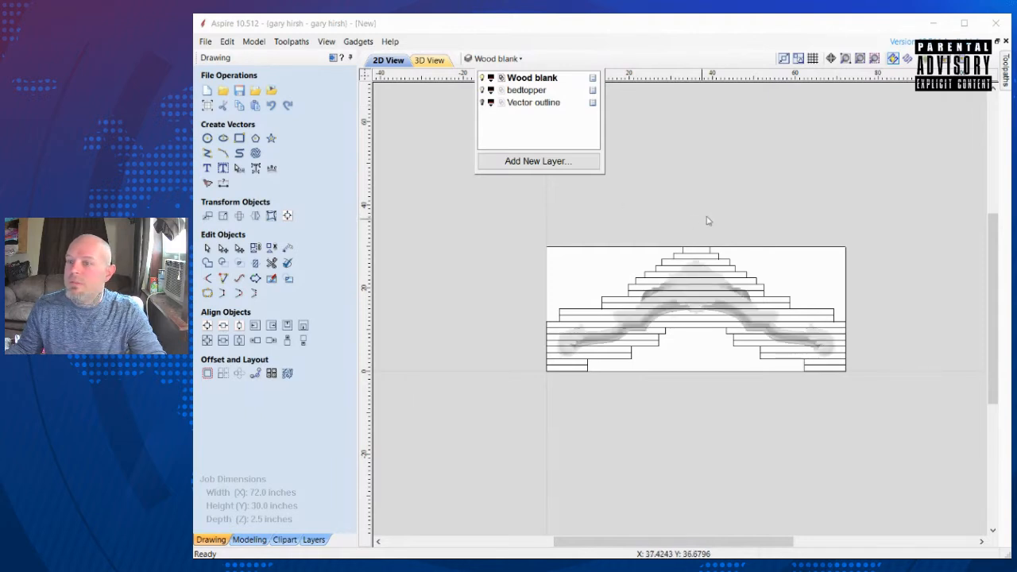
{"action": "left_click", "coordinate": [672, 341]}
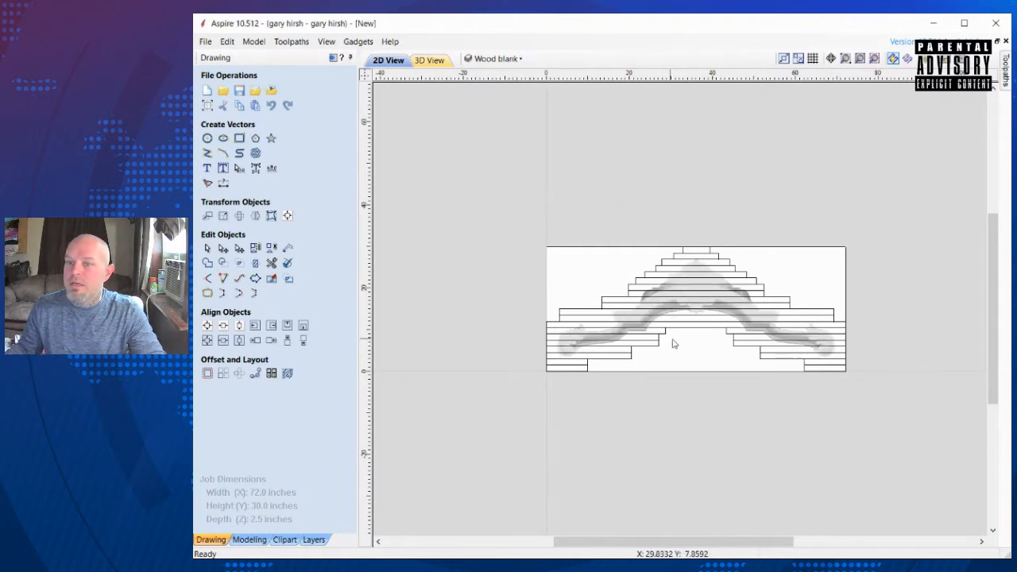
{"action": "scroll", "coordinate": [672, 341], "scroll_direction": "up", "scroll_amount": 2}
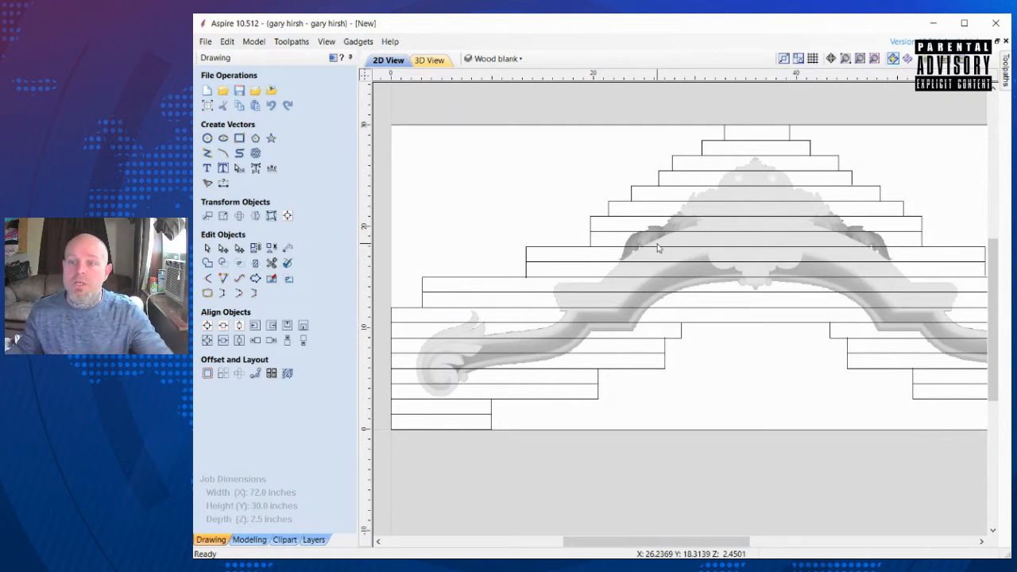
{"action": "left_click", "coordinate": [493, 59]}
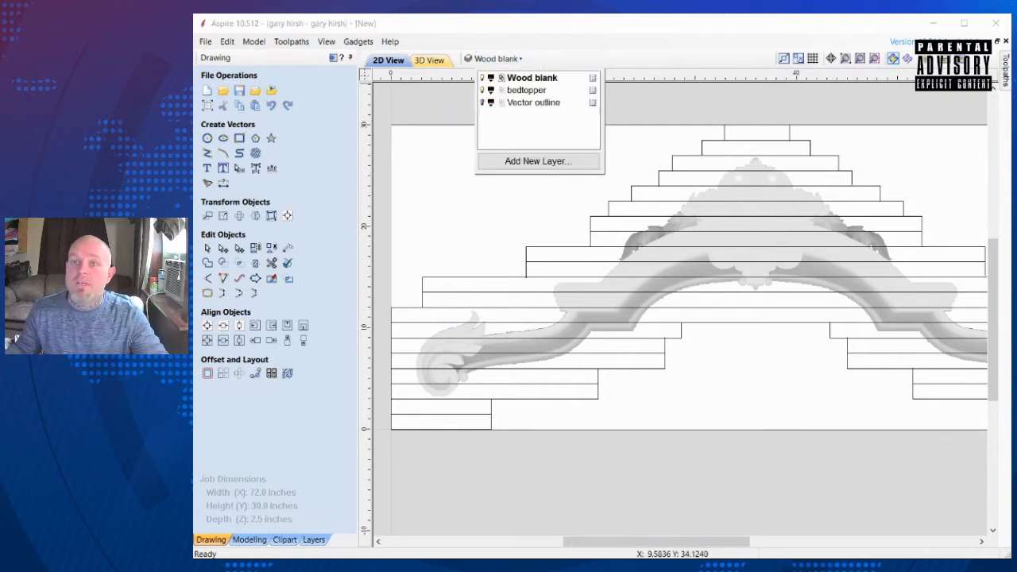
{"action": "left_click", "coordinate": [514, 191]}
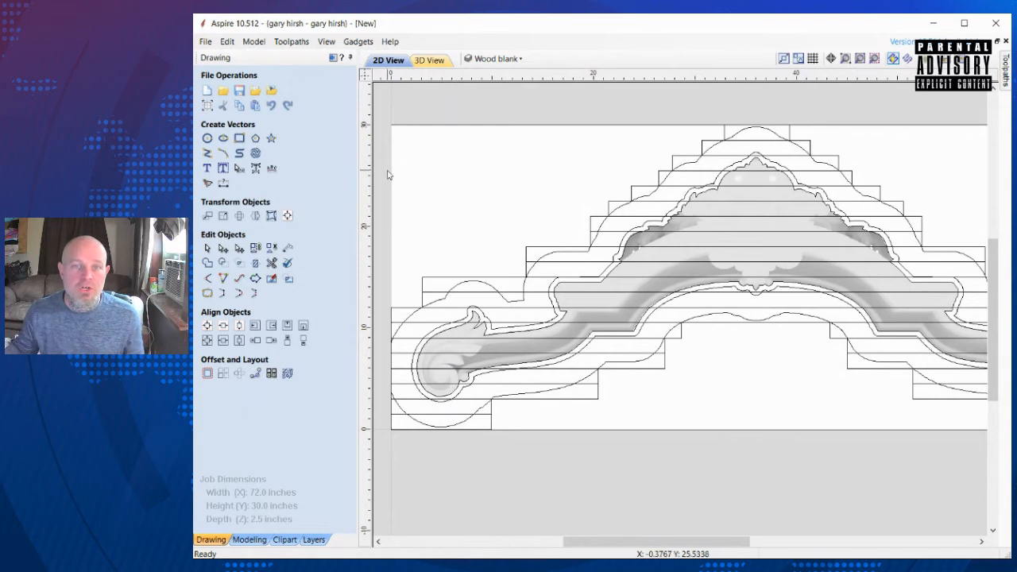
Step: Create a square-cornered rectangle 6 inches wide and 1.25 inches high with its lower-left corner at X 0, Y 0
{"action": "left_click", "coordinate": [239, 138]}
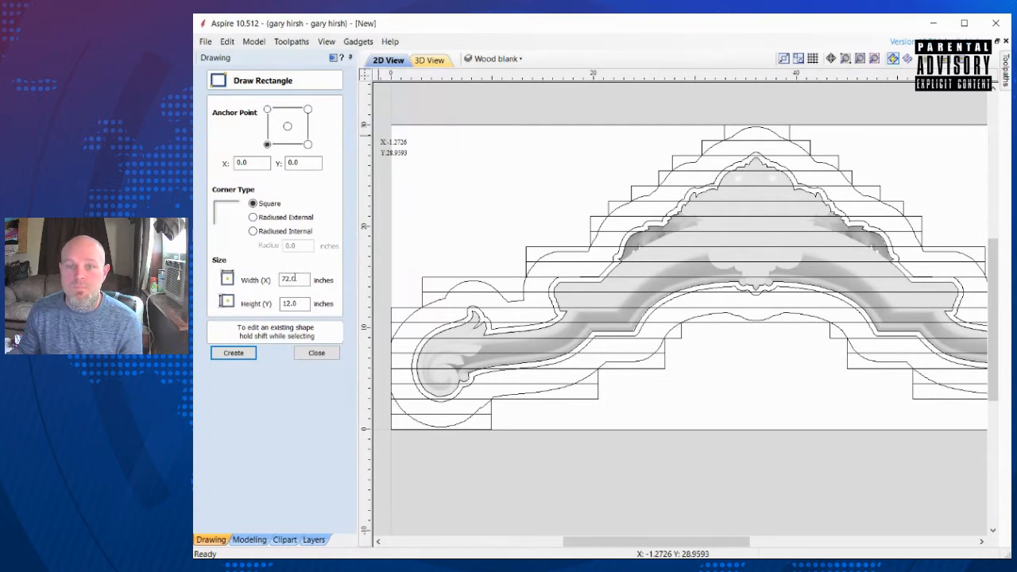
{"action": "double_click", "coordinate": [298, 280]}
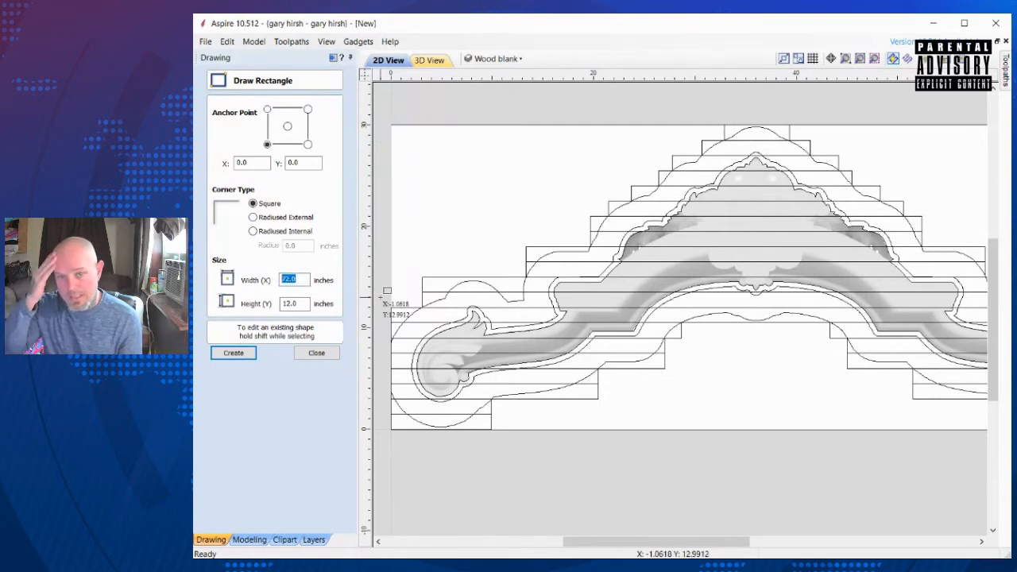
{"action": "type", "text": "6"}
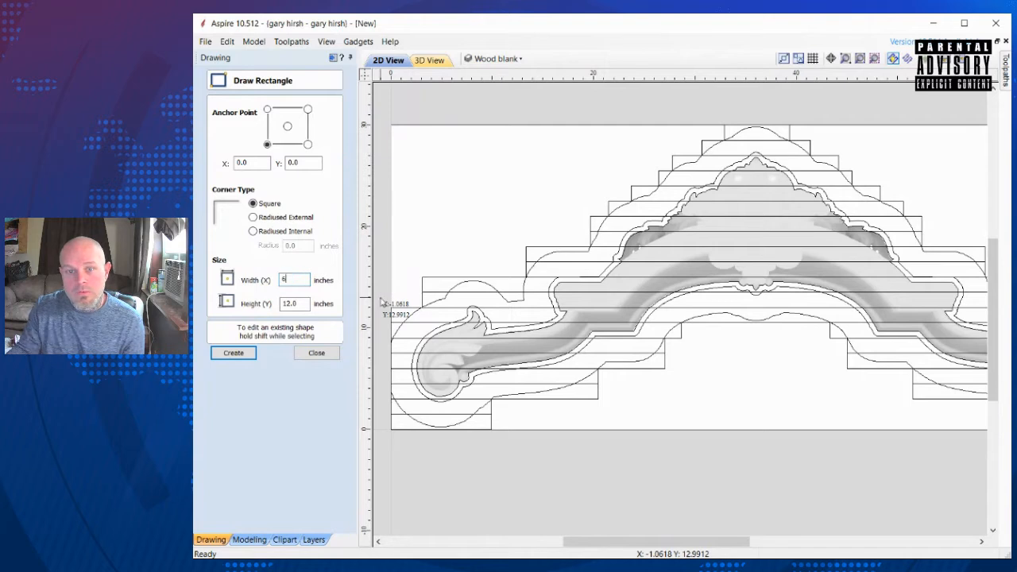
{"action": "double_click", "coordinate": [300, 303]}
{"action": "type", "text": "1.25"}
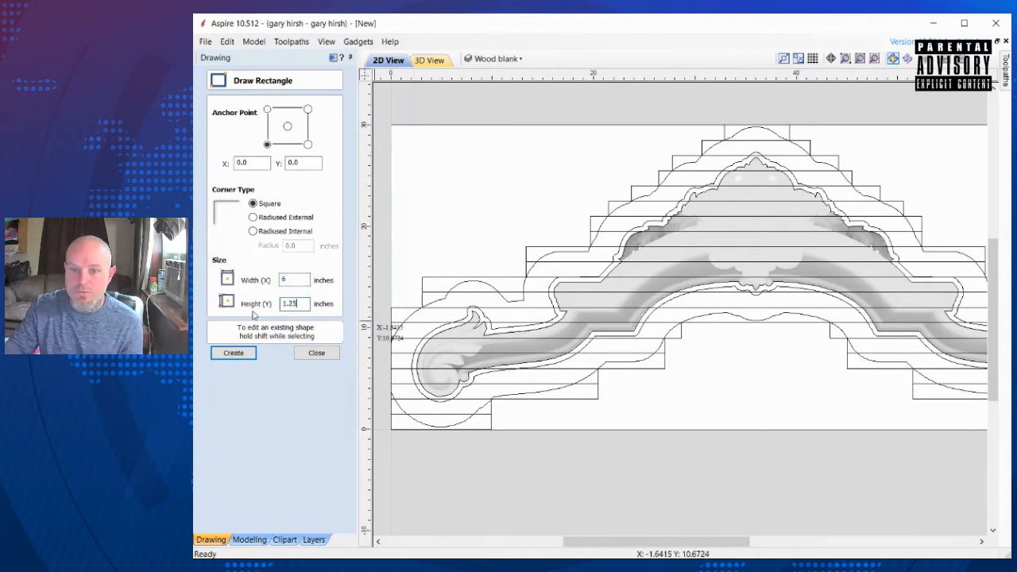
{"action": "key", "text": "Return"}
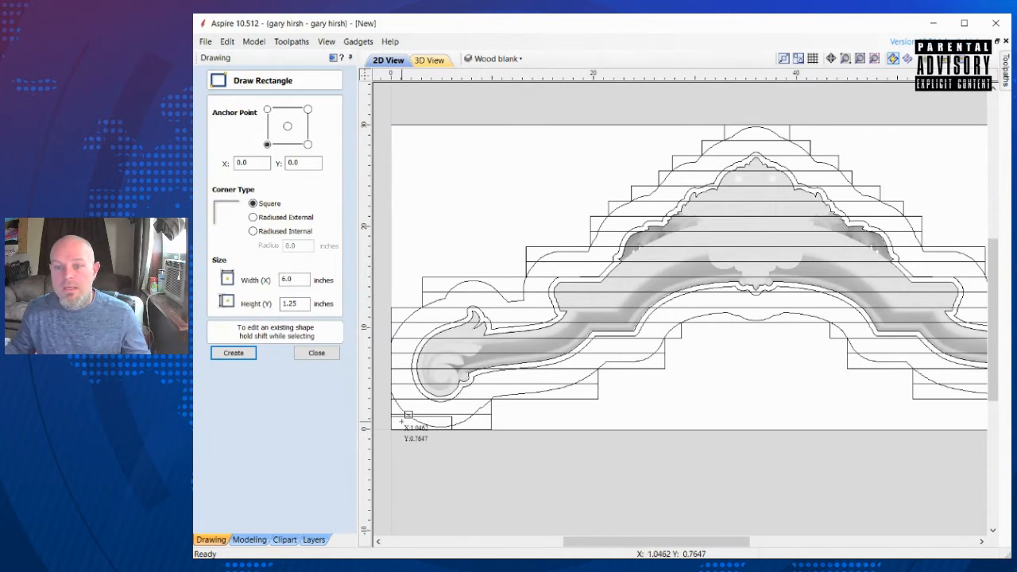
{"action": "left_click", "coordinate": [317, 352]}
Step: Move the 6 by 1.25 inch rectangle to the empty area above the left scroll and stack two copies above it
{"action": "left_click", "coordinate": [421, 429]}
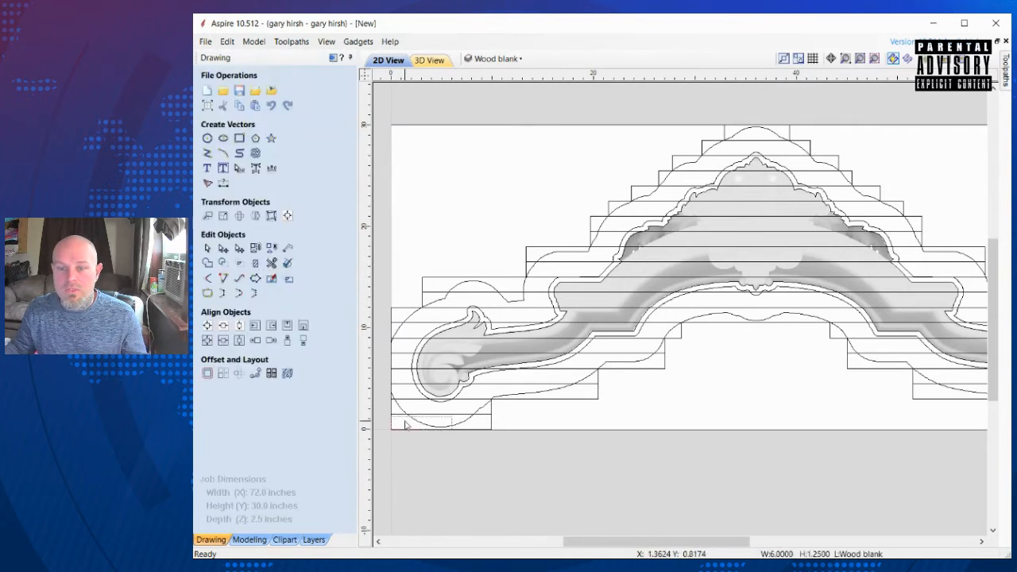
{"action": "key", "text": "m"}
{"action": "left_click_drag", "start_coordinate": [420, 418], "coordinate": [439, 251]}
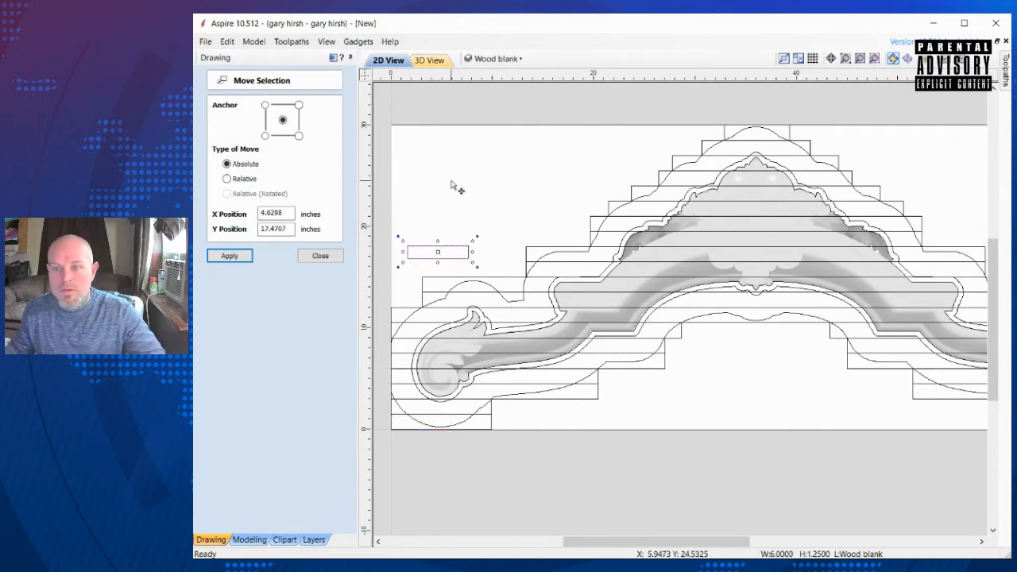
{"action": "left_click_drag", "start_coordinate": [438, 252], "coordinate": [438, 200]}
{"action": "key", "text": "ctrl+v"}
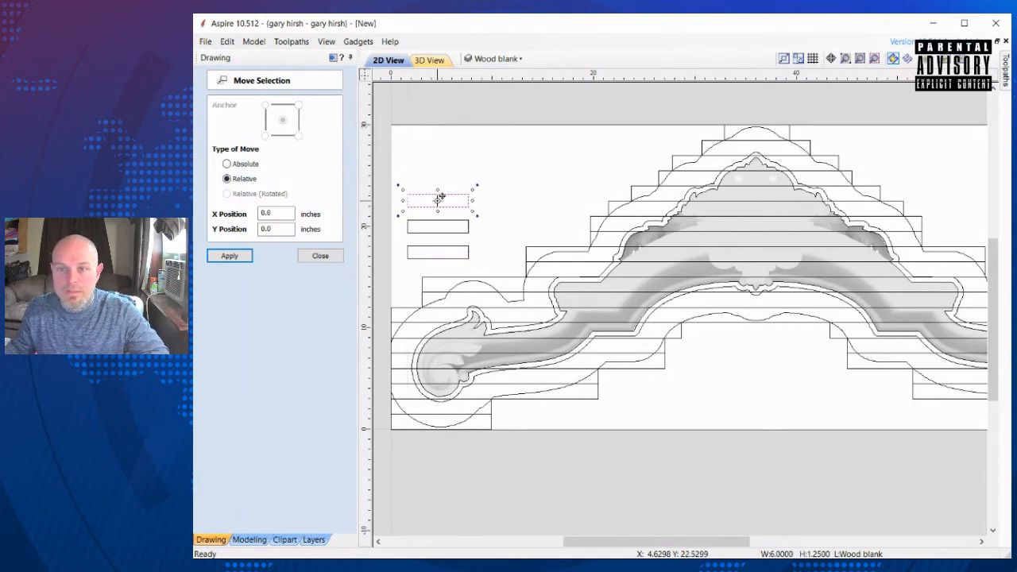
{"action": "left_click", "coordinate": [490, 211]}
Step: Move the uppermost small rectangle below the left arm of the arch and rotate it steeply so its end meets the outer contour
{"action": "left_click", "coordinate": [442, 199]}
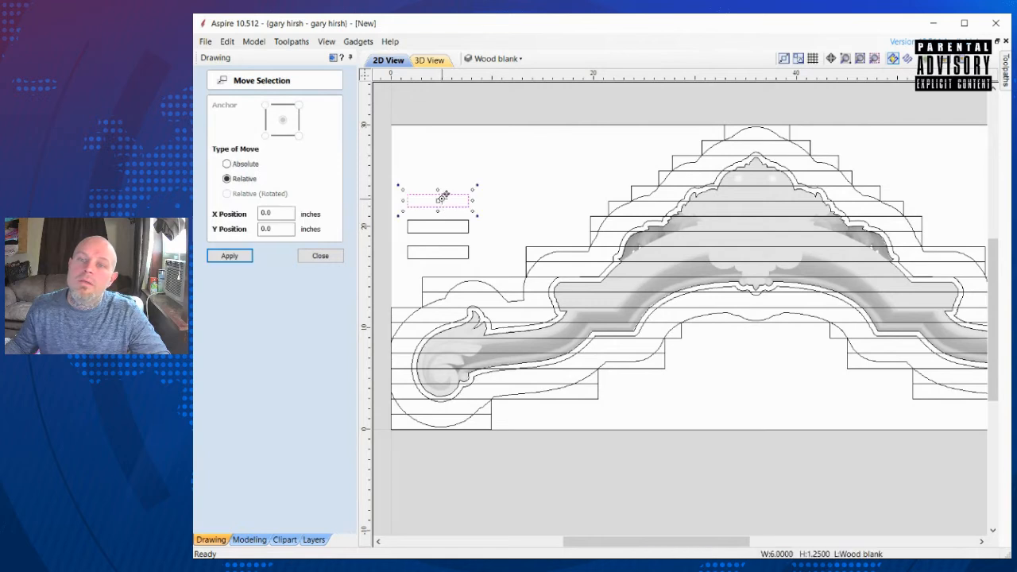
{"action": "left_click_drag", "start_coordinate": [440, 196], "coordinate": [576, 414]}
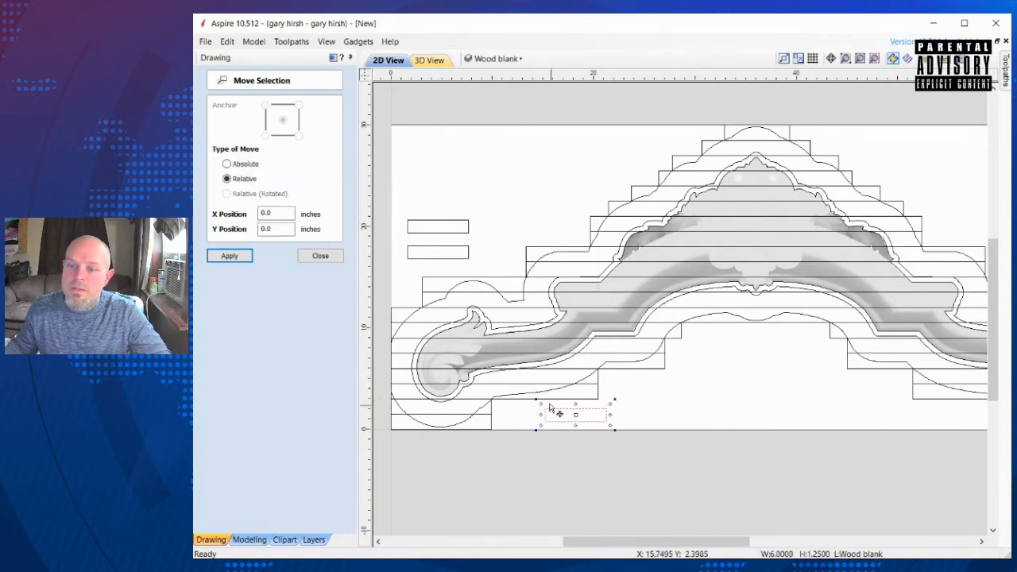
{"action": "left_click_drag", "start_coordinate": [562, 386], "coordinate": [568, 416]}
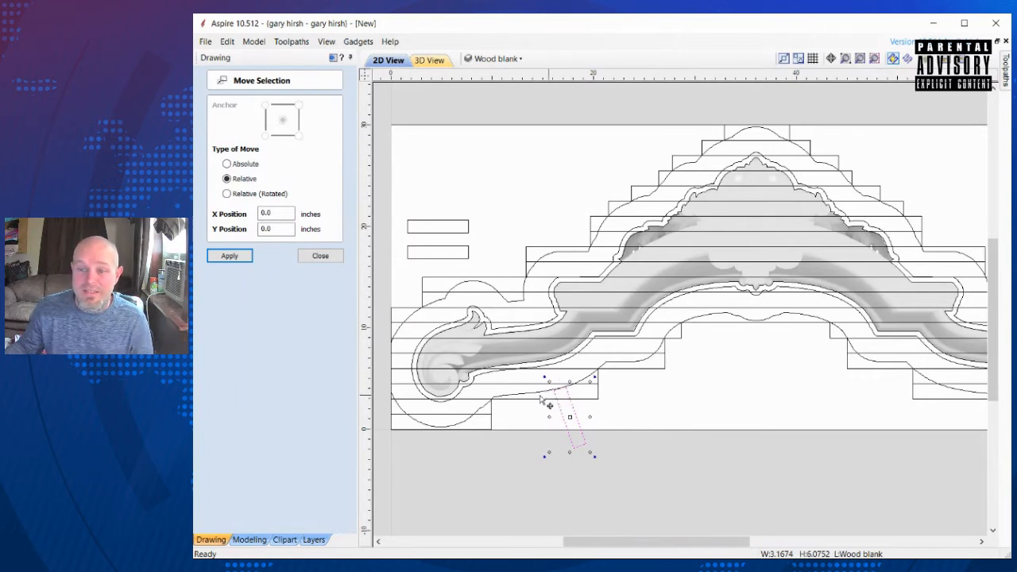
{"action": "left_click_drag", "start_coordinate": [572, 416], "coordinate": [560, 406]}
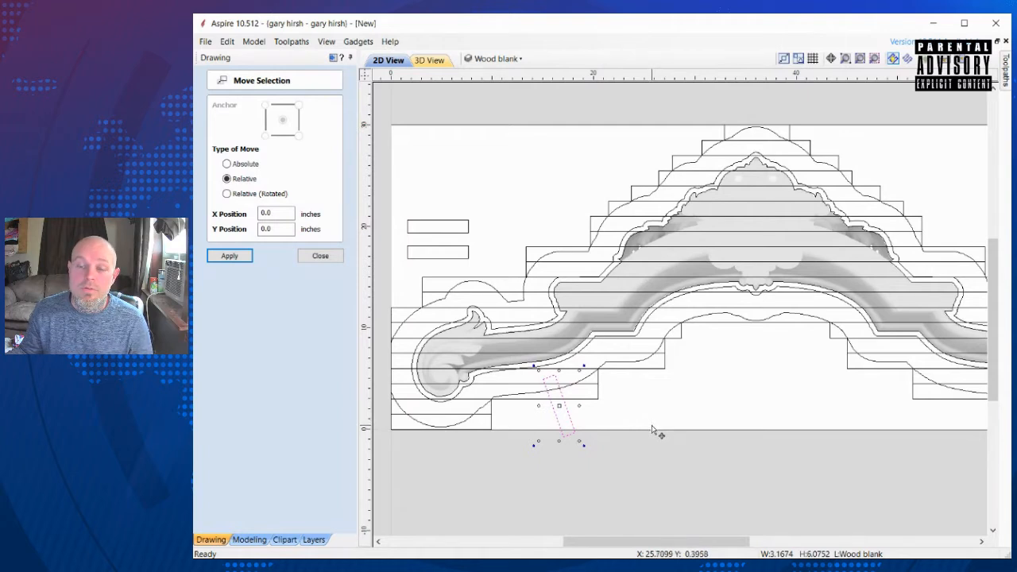
Step: Try placing the other upper small rectangle beside the upper-left steps, undo the placement and reselect the rectangle
{"action": "left_click", "coordinate": [446, 232]}
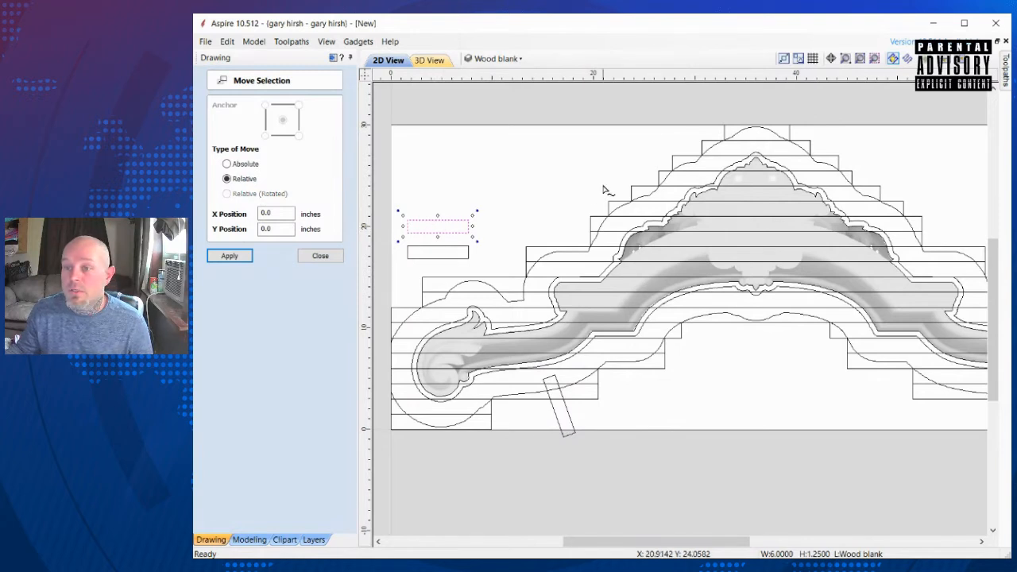
{"action": "left_click_drag", "start_coordinate": [438, 226], "coordinate": [660, 171]}
{"action": "key", "text": "ctrl+z"}
{"action": "key", "text": "ctrl+z"}
{"action": "key", "text": "ctrl+z"}
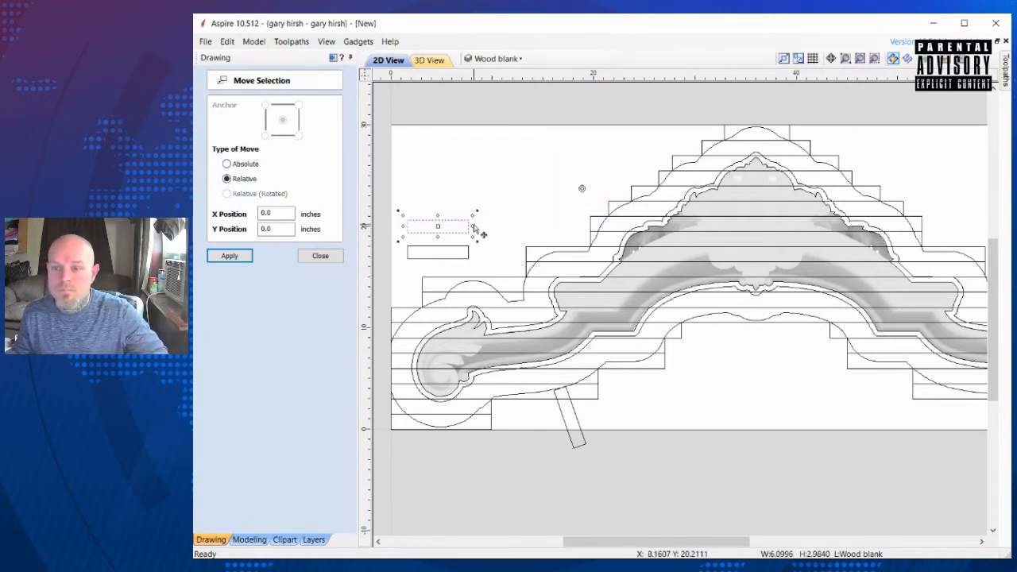
{"action": "left_click", "coordinate": [585, 190]}
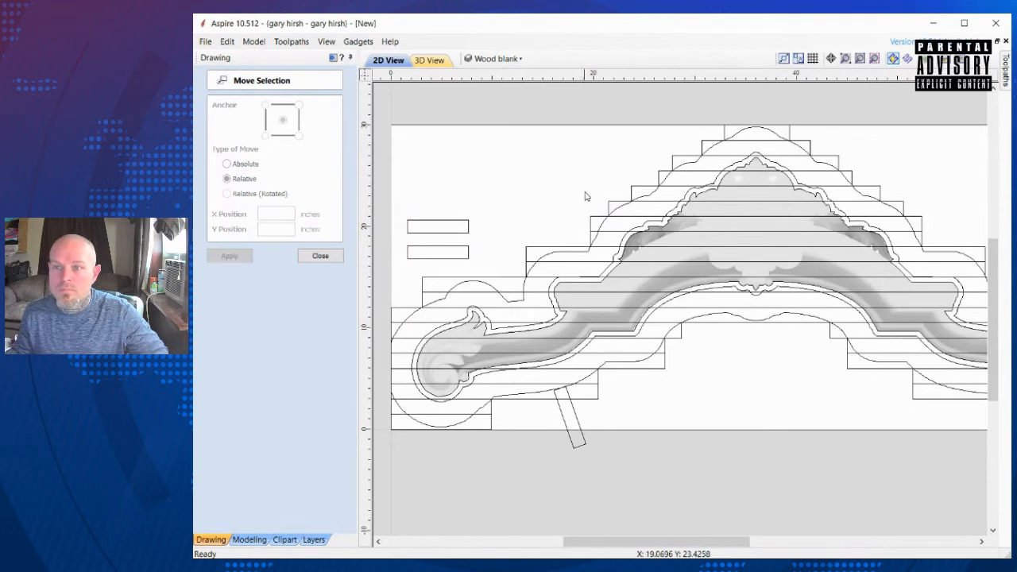
{"action": "left_click", "coordinate": [447, 227]}
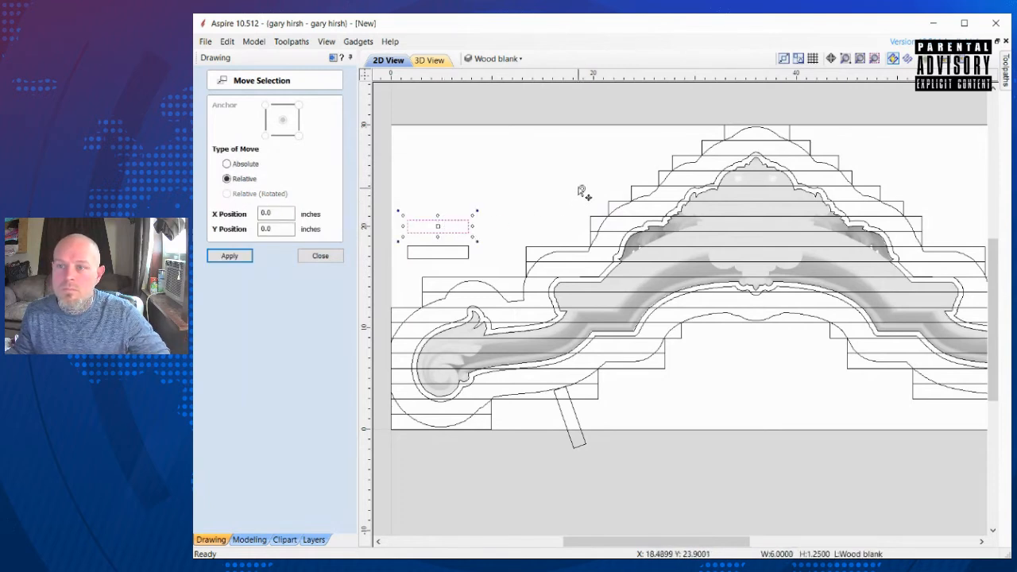
Step: Undo the rotation of the small rectangle below the left arm of the arch and redo it
{"action": "key", "text": "ctrl+z"}
{"action": "left_click", "coordinate": [500, 182]}
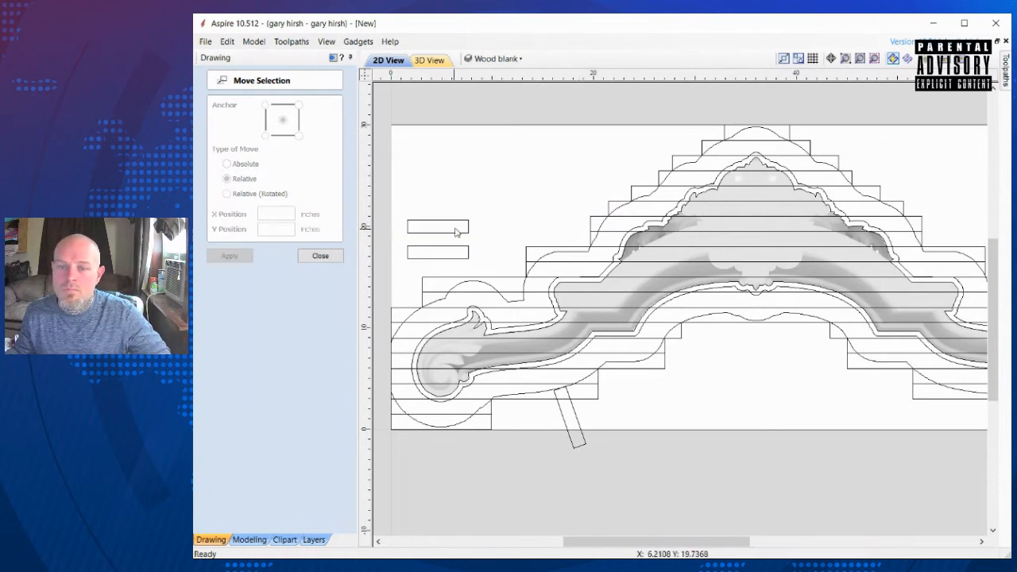
{"action": "key", "text": "ctrl+z"}
{"action": "key", "text": "ctrl+z"}
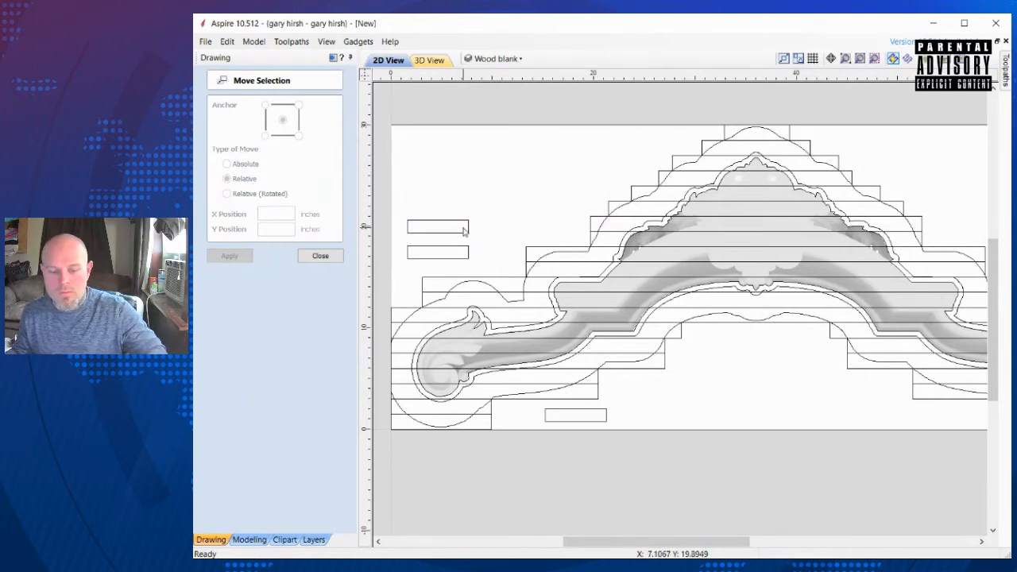
{"action": "left_click", "coordinate": [227, 41]}
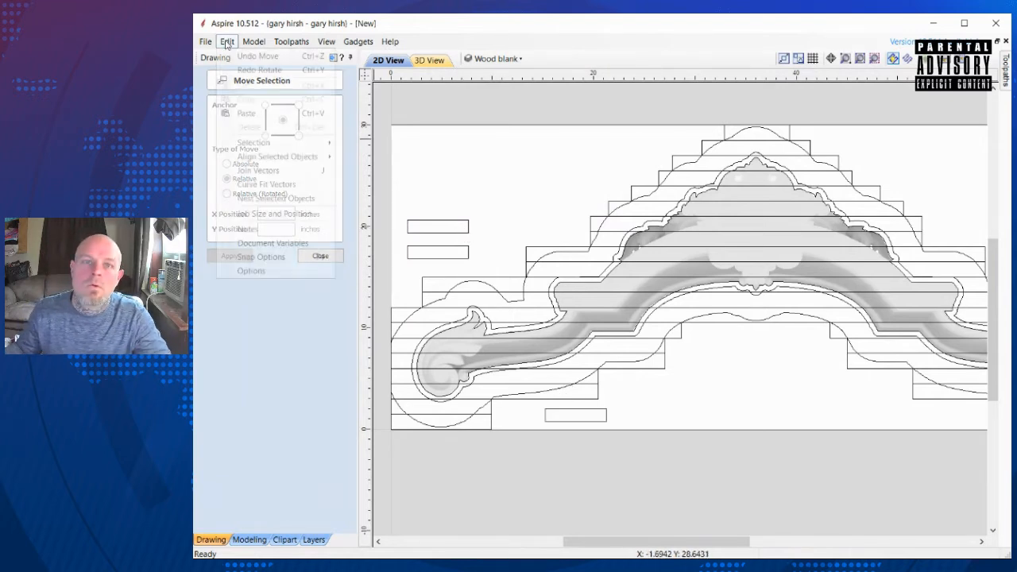
{"action": "left_click", "coordinate": [259, 70]}
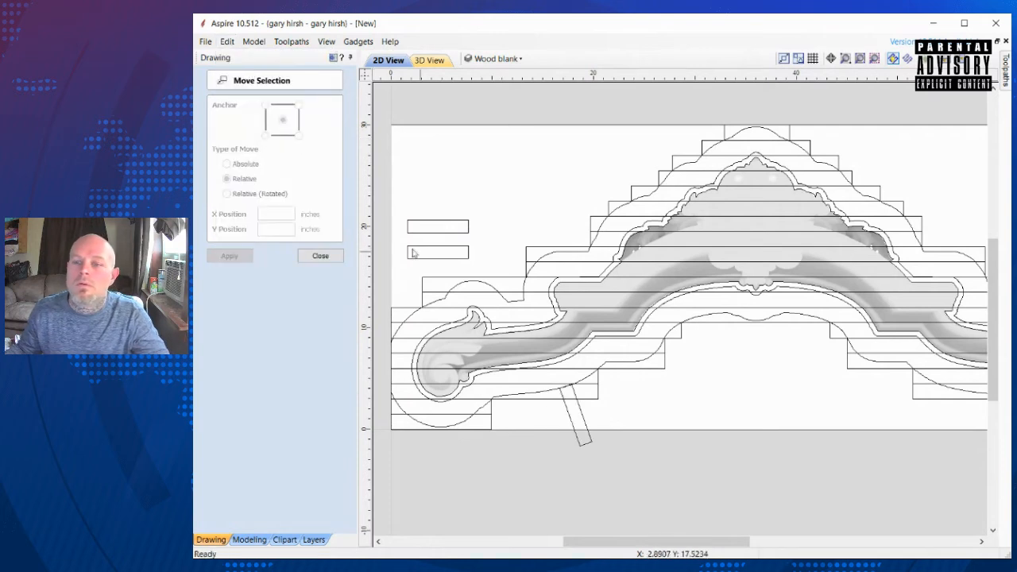
Step: Move the upper remaining small rectangle beside the upper-left steps and rotate it diagonally so its end meets the outer contour
{"action": "left_click", "coordinate": [427, 222]}
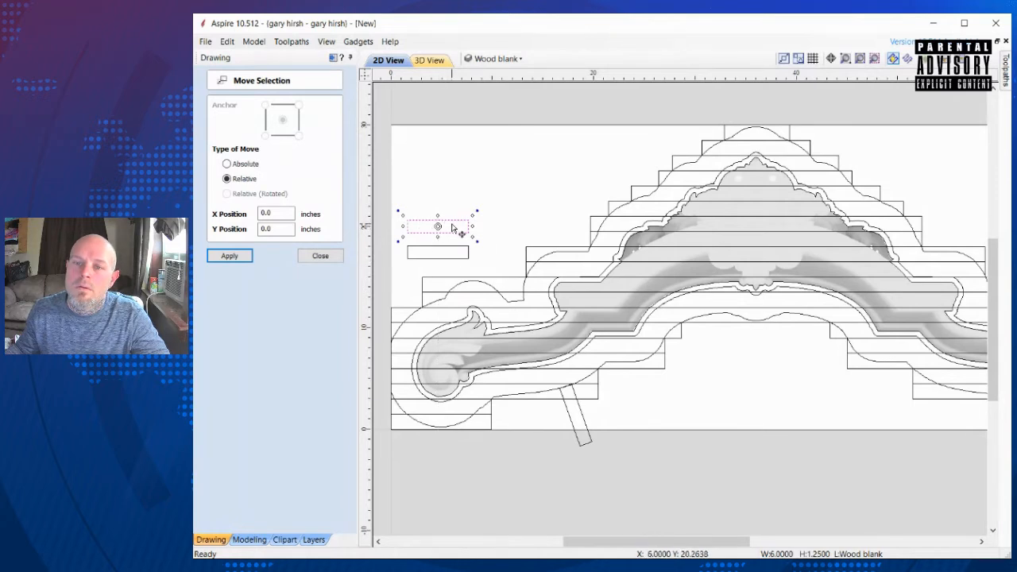
{"action": "left_click_drag", "start_coordinate": [449, 232], "coordinate": [611, 240]}
{"action": "left_click_drag", "start_coordinate": [585, 206], "coordinate": [580, 202]}
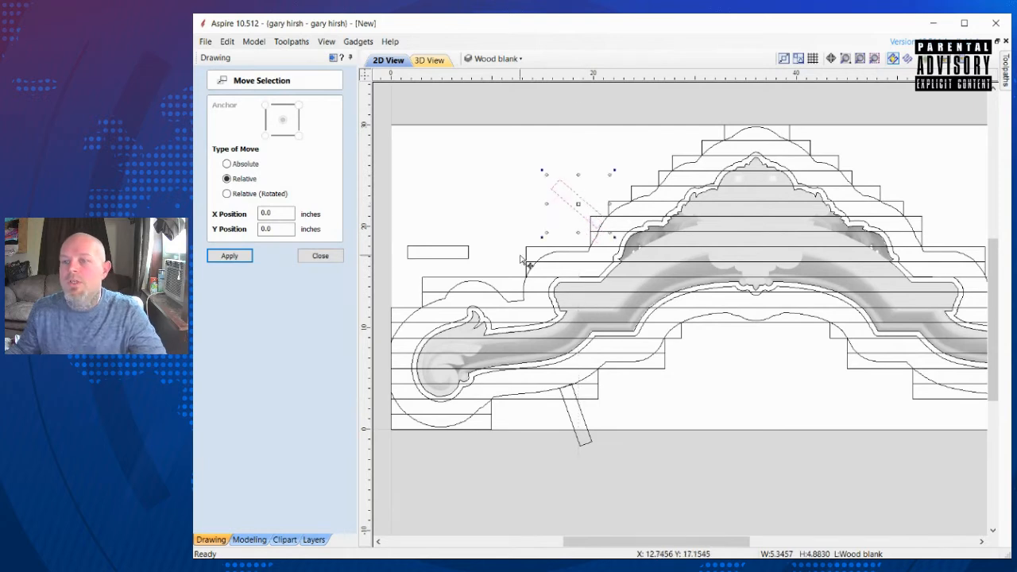
{"action": "left_click", "coordinate": [505, 216]}
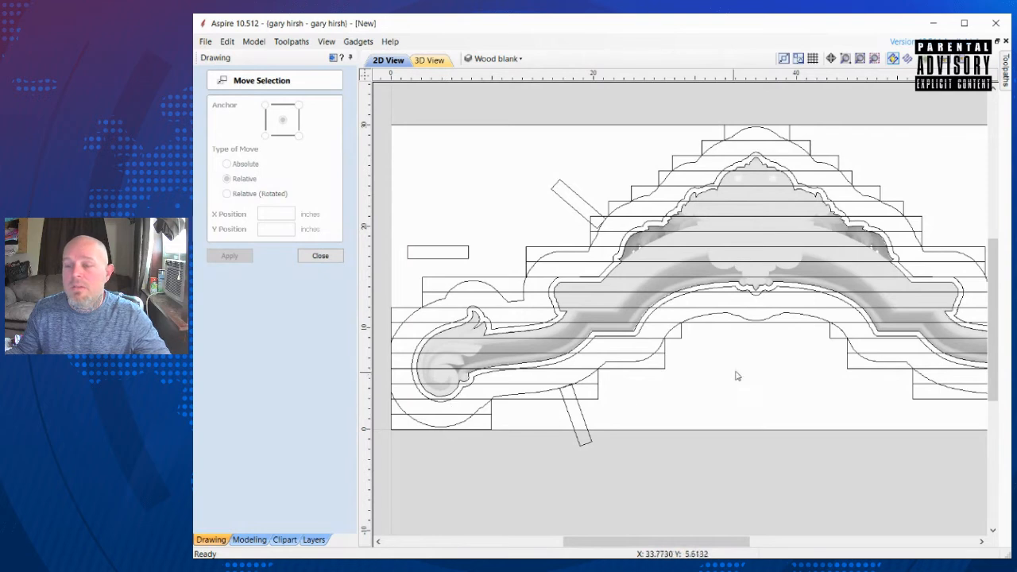
Step: Rotate the last small rectangle diagonally, place its end against the outer contour above the left scroll, and select it
{"action": "left_click", "coordinate": [426, 247]}
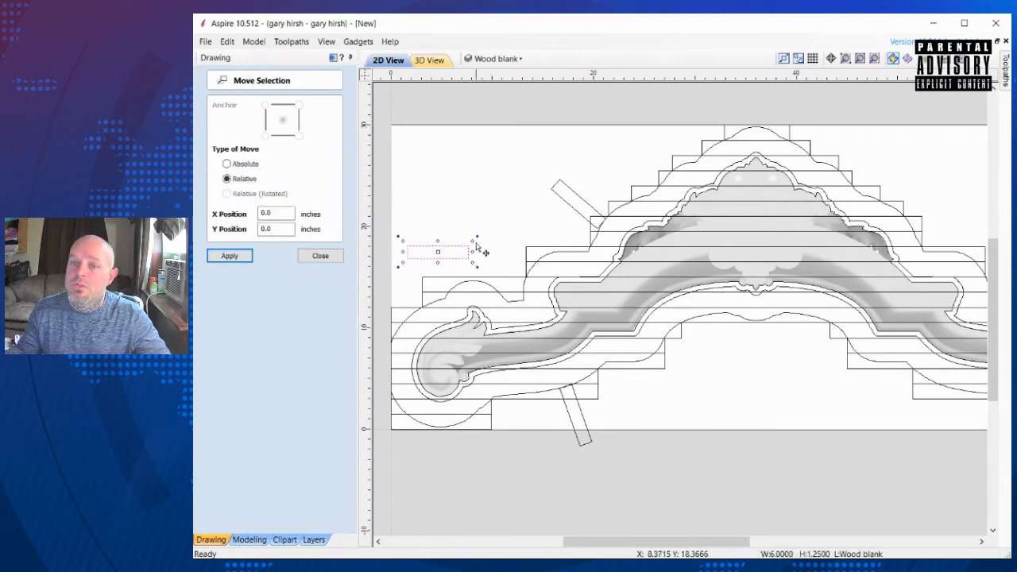
{"action": "left_click_drag", "start_coordinate": [477, 236], "coordinate": [426, 270]}
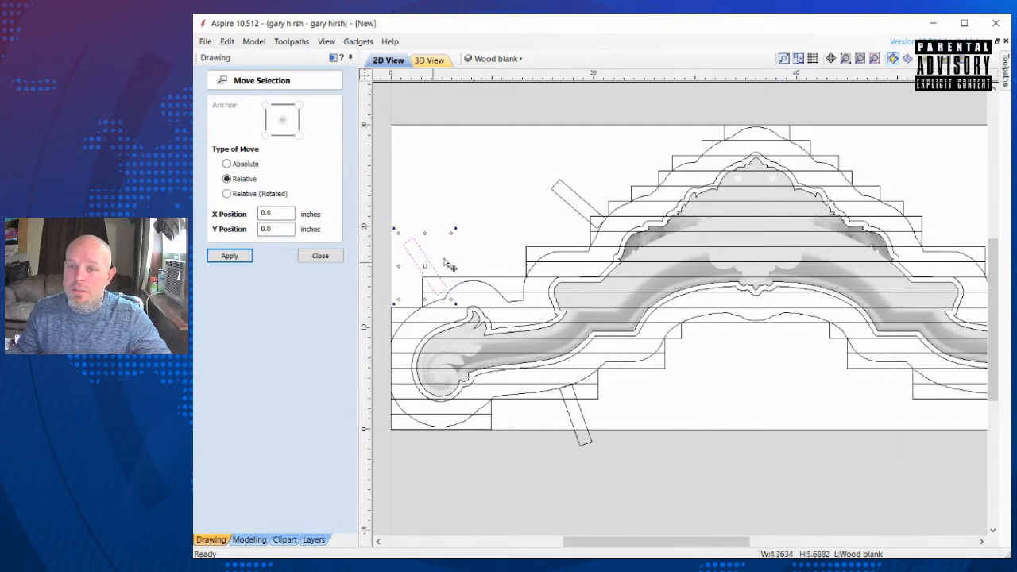
{"action": "left_click", "coordinate": [488, 260]}
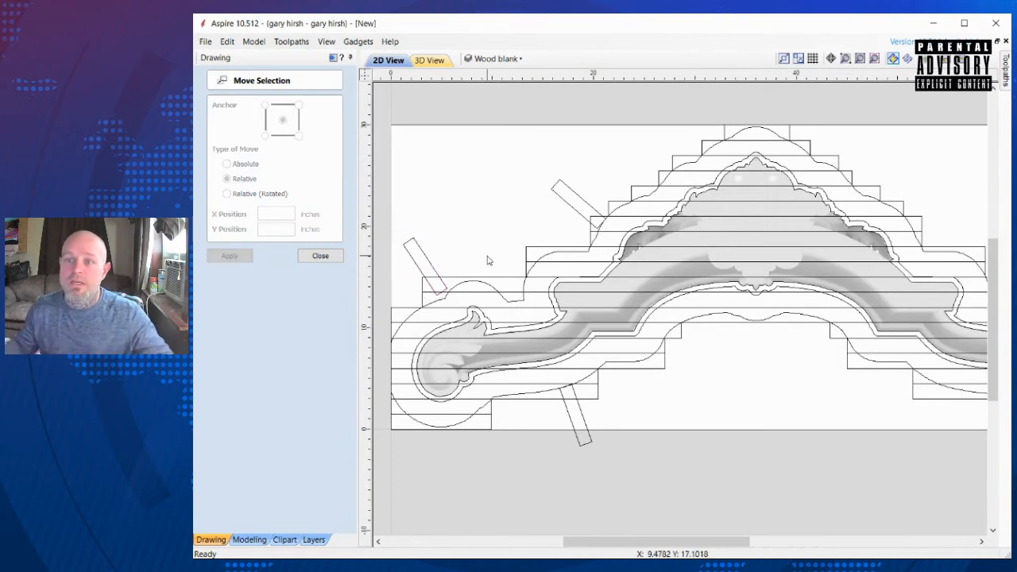
{"action": "left_click", "coordinate": [428, 261]}
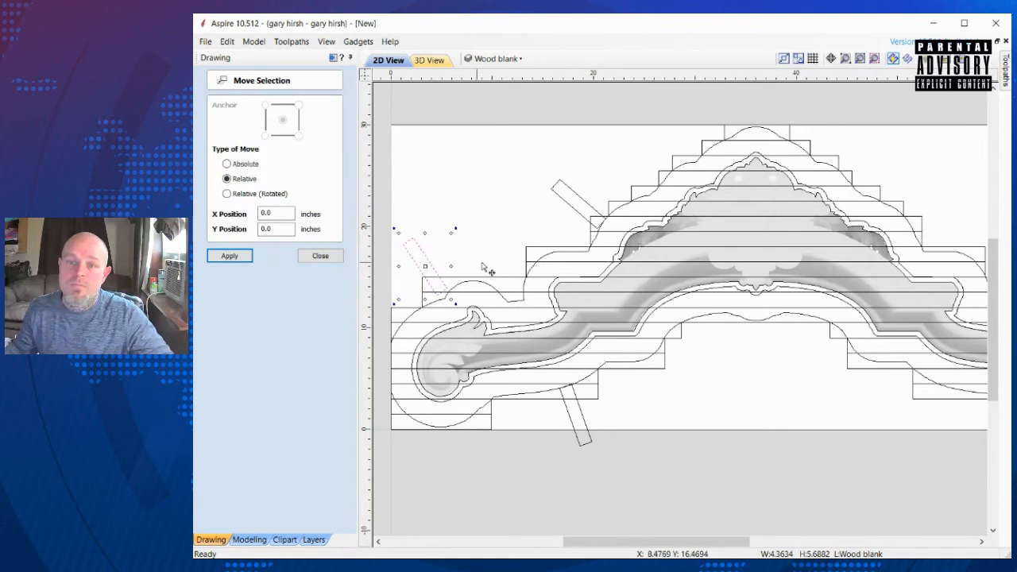
Step: Select all three diagonal small rectangles on the left half and create a horizontally flipped mirrored copy of them
{"action": "left_click", "coordinate": [567, 208], "text": "shift"}
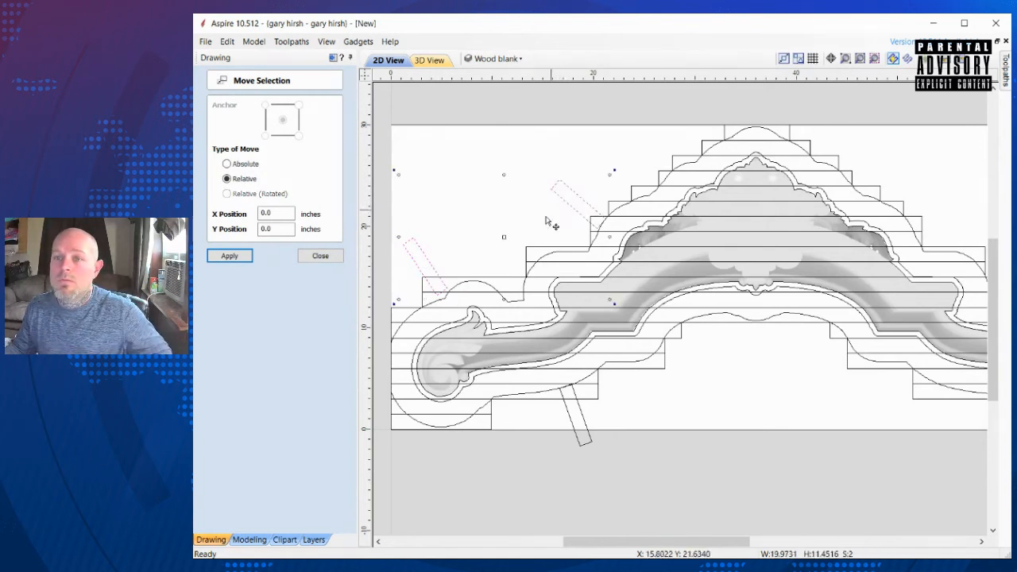
{"action": "left_click", "coordinate": [589, 422], "text": "shift"}
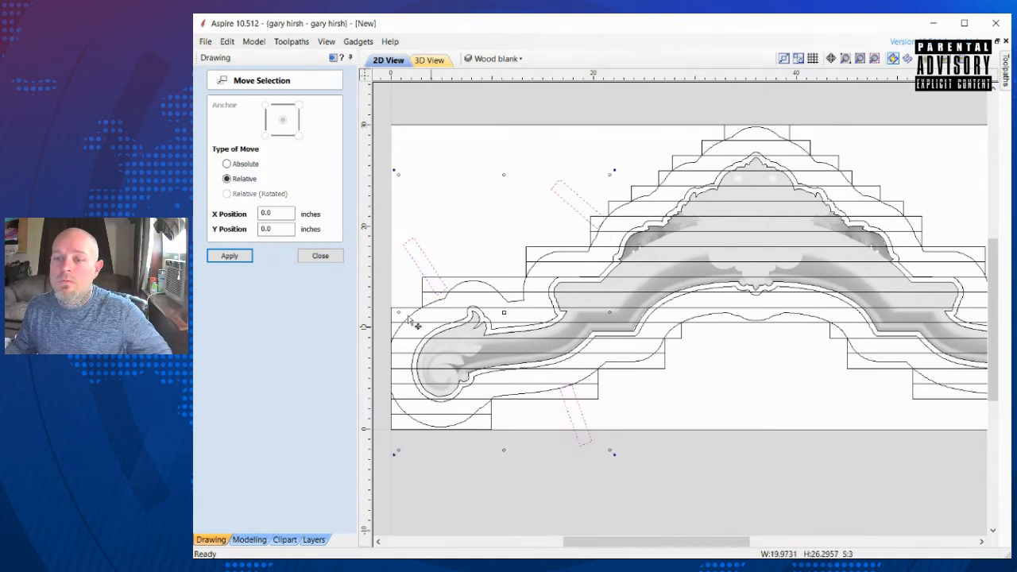
{"action": "left_click", "coordinate": [320, 255]}
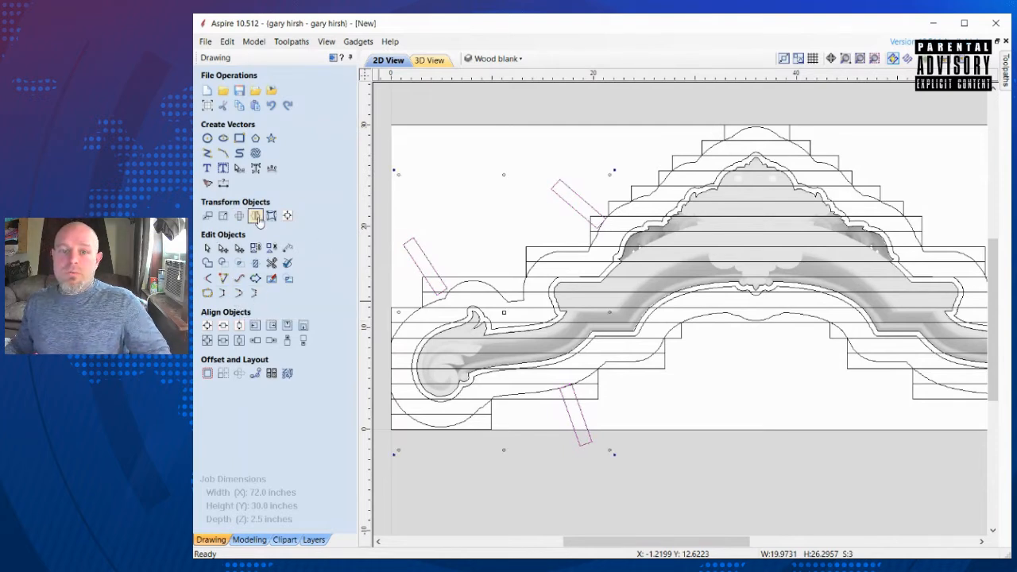
{"action": "left_click", "coordinate": [239, 216]}
{"action": "left_click", "coordinate": [286, 224]}
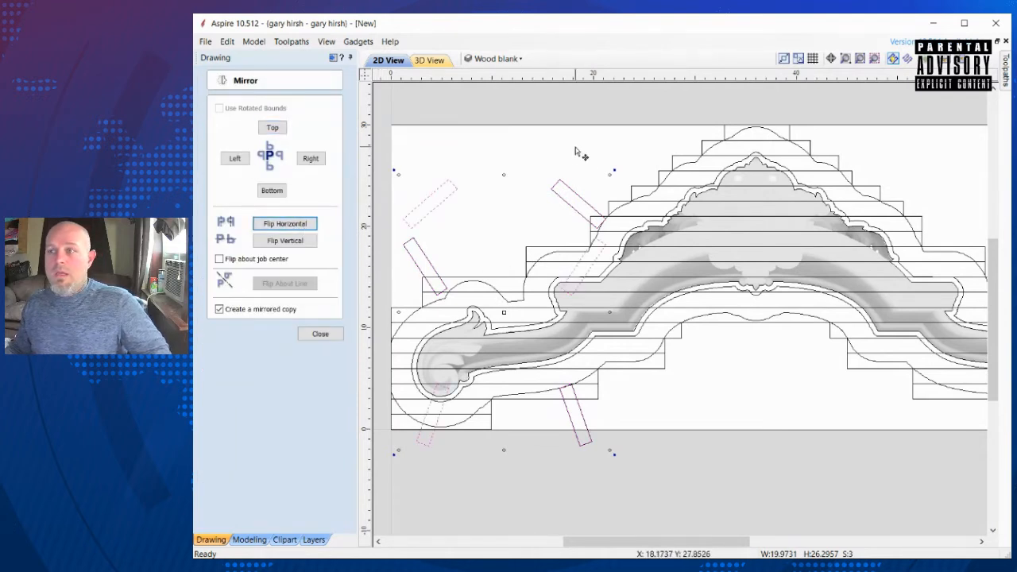
Step: Move the mirrored small rectangles to the right half of the arch, matching the positions of the left ones, and deselect them
{"action": "left_click", "coordinate": [860, 59]}
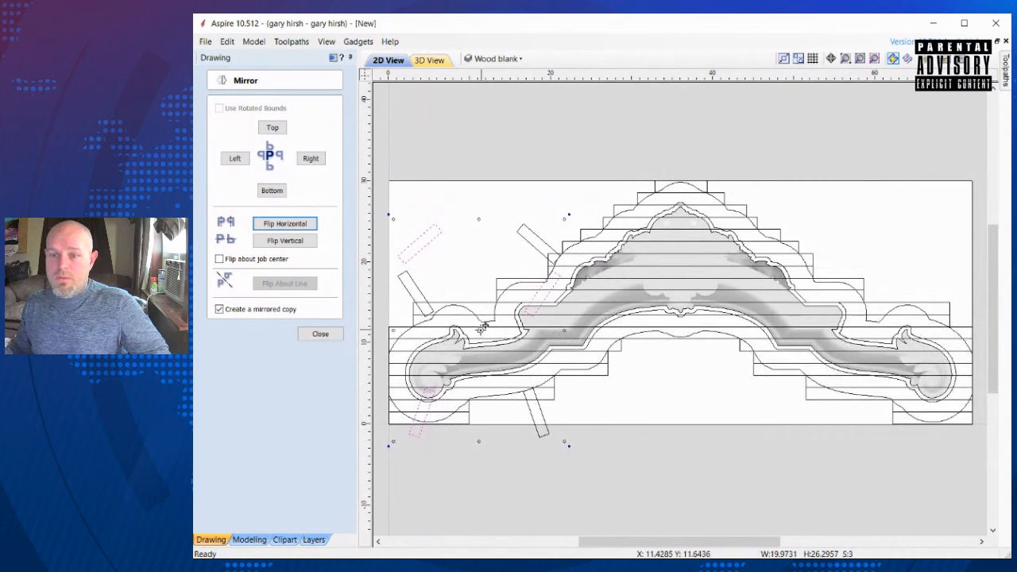
{"action": "left_click_drag", "start_coordinate": [483, 332], "coordinate": [882, 332]}
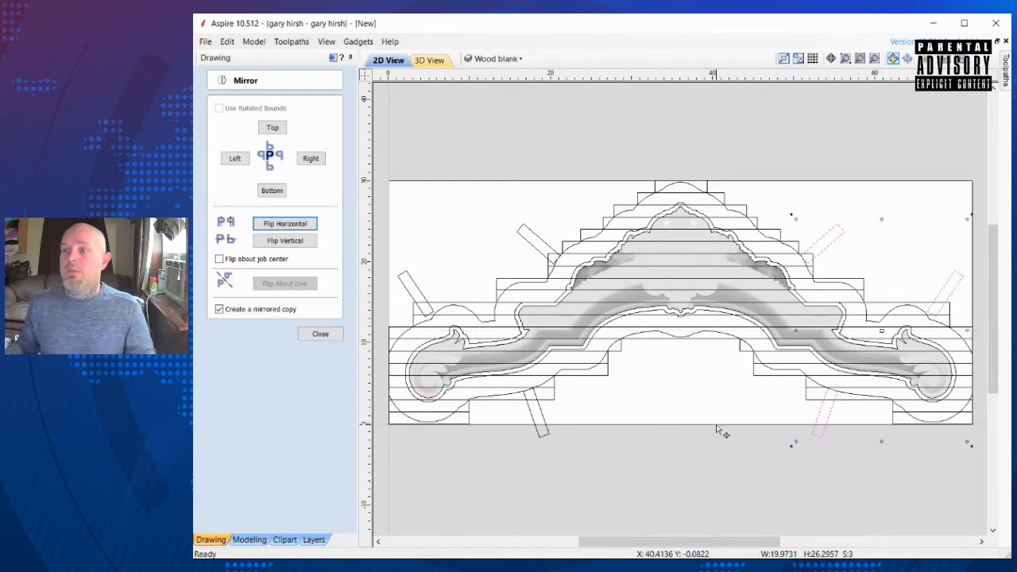
{"action": "left_click", "coordinate": [694, 417]}
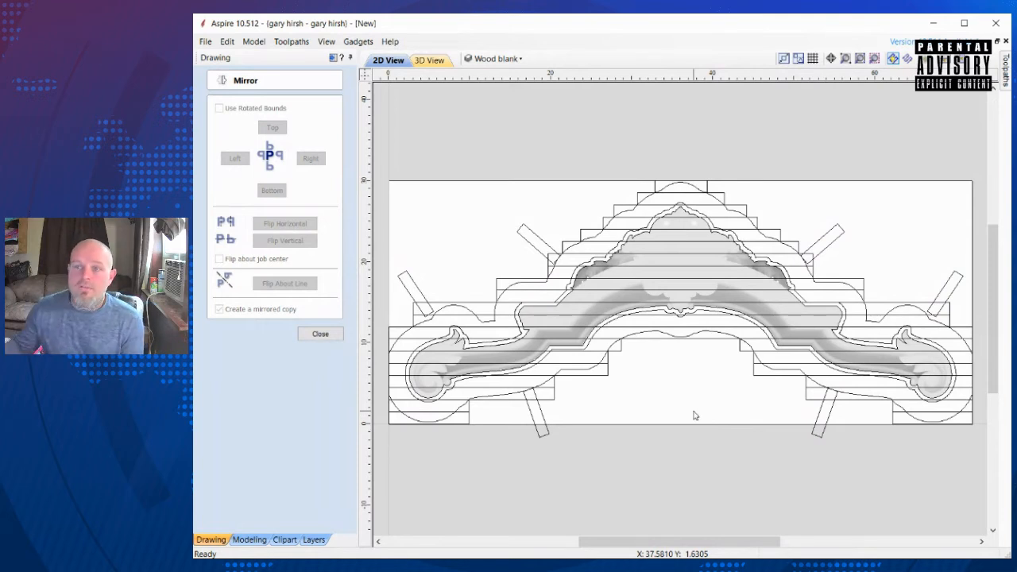
Step: Hide the bedtopper and Vector outline layers so only the Wood blank layer shows, and close the Mirror tool
{"action": "left_click", "coordinate": [481, 59]}
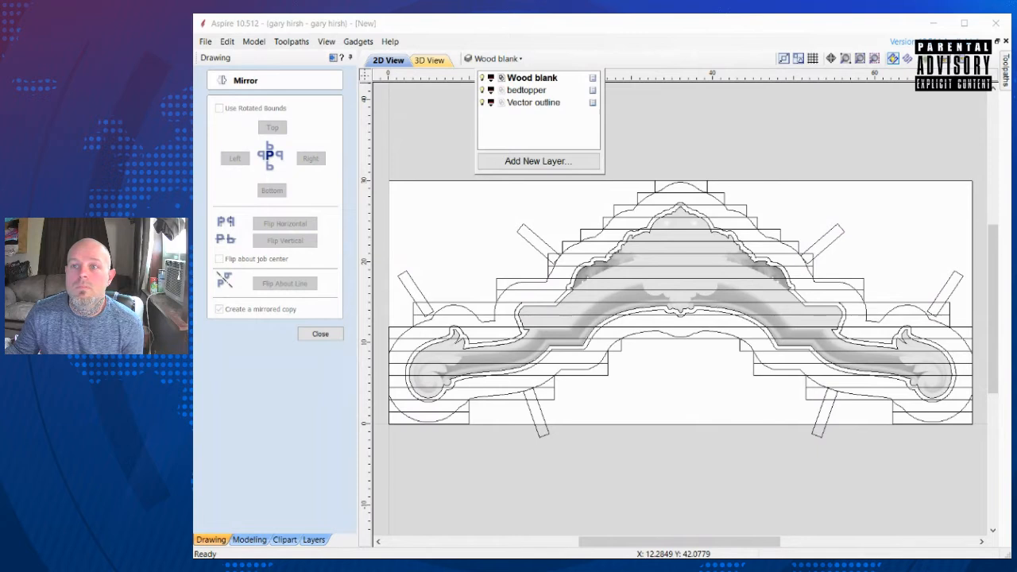
{"action": "left_click", "coordinate": [481, 89]}
{"action": "left_click", "coordinate": [482, 103]}
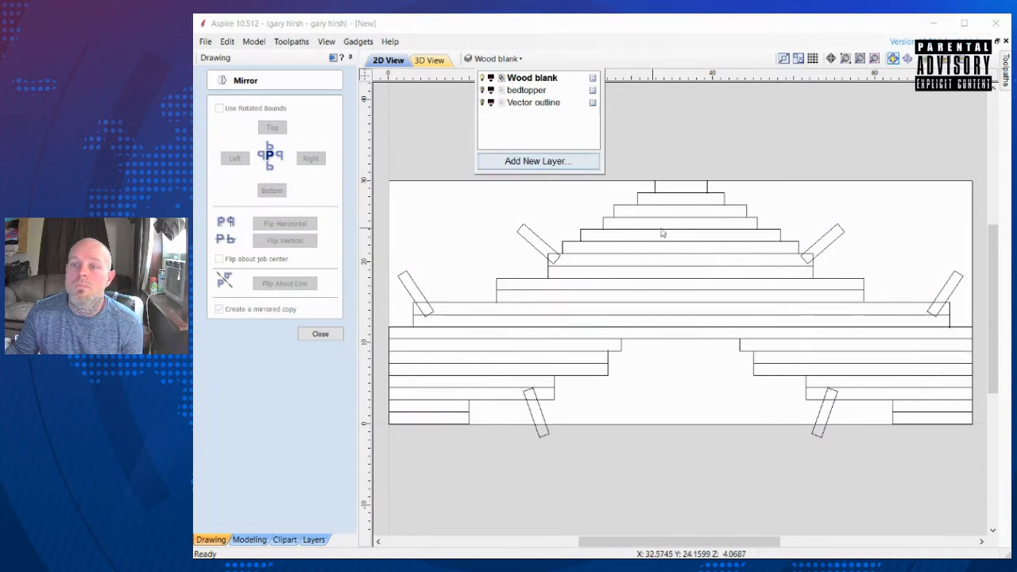
{"action": "left_click", "coordinate": [773, 156]}
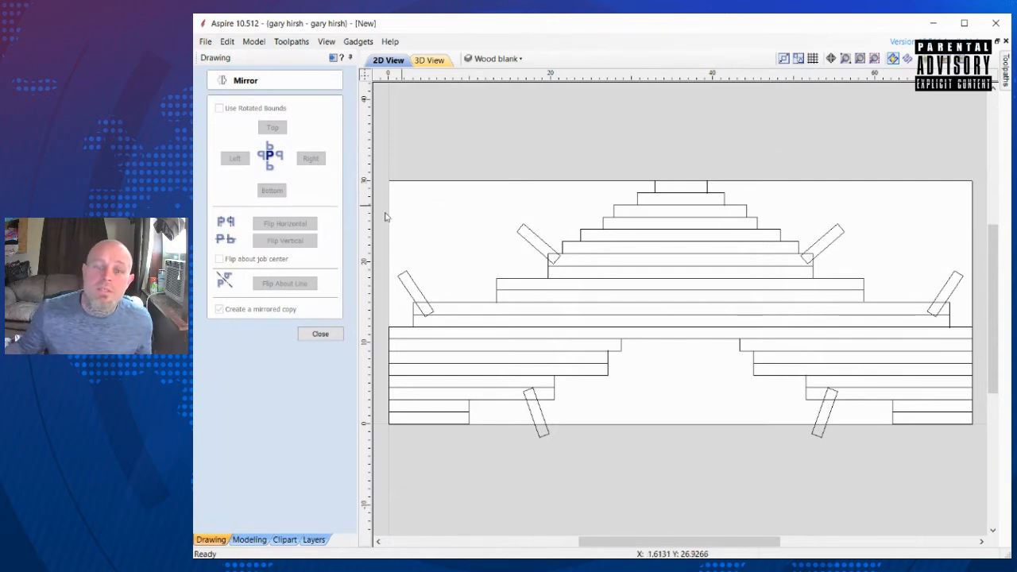
{"action": "left_click", "coordinate": [333, 337]}
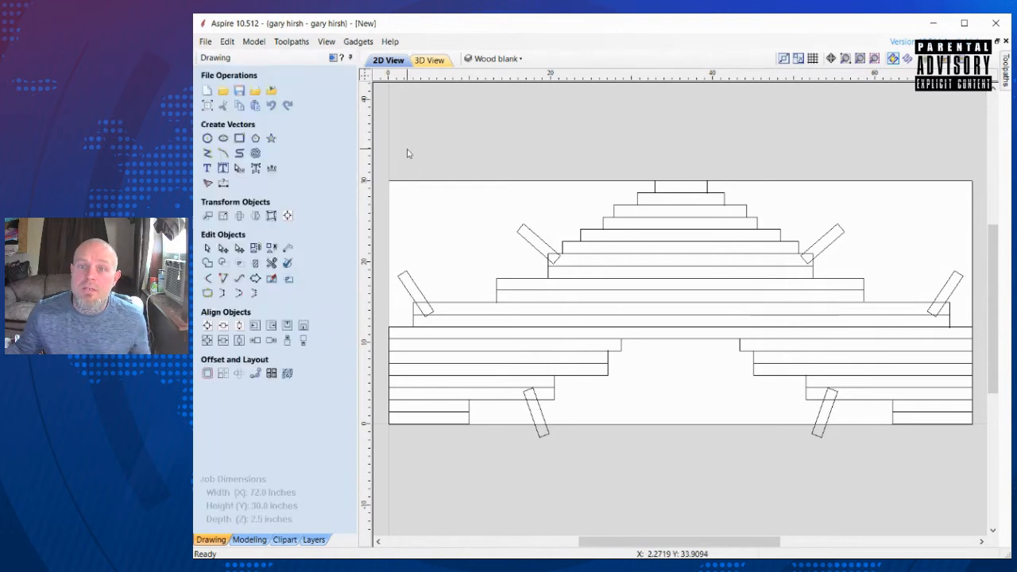
Step: Create a square-cornered rectangle 96 inches wide and 48 inches high anchored by its lower-left corner at X 0, Y 0
{"action": "left_click", "coordinate": [239, 138]}
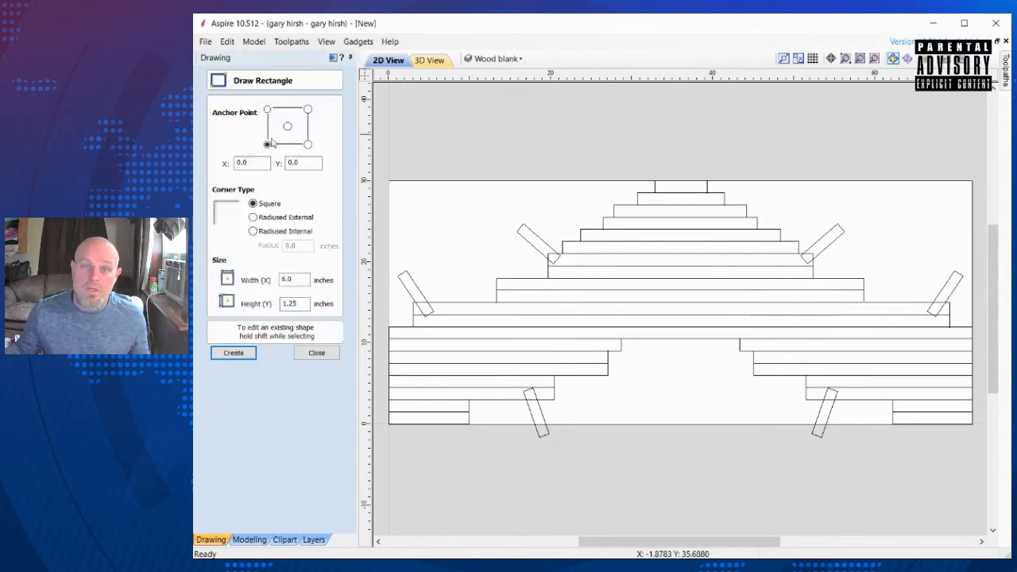
{"action": "left_click_drag", "start_coordinate": [300, 278], "coordinate": [265, 278]}
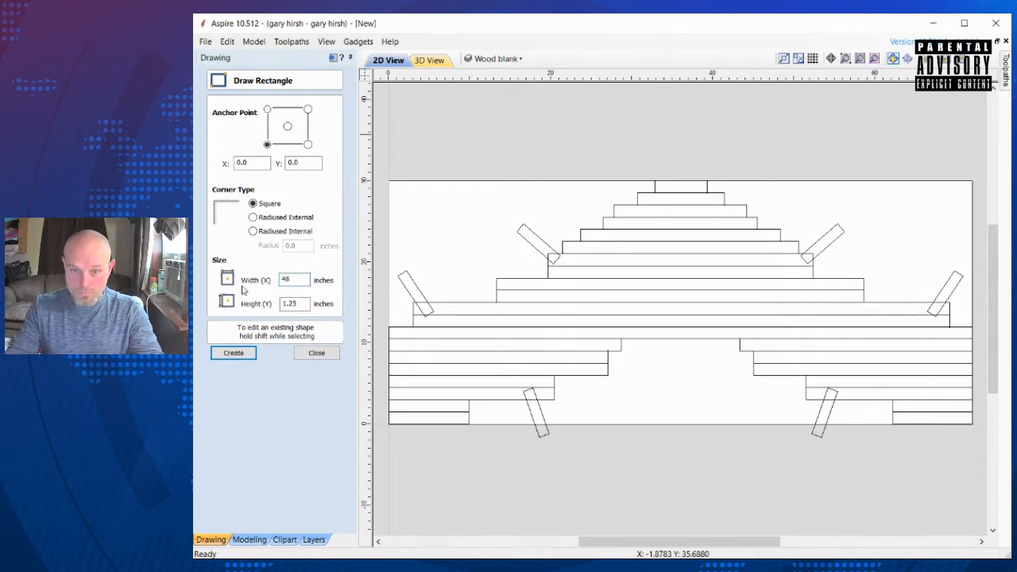
{"action": "key", "text": "BackSpace"}
{"action": "key", "text": "BackSpace"}
{"action": "type", "text": "96"}
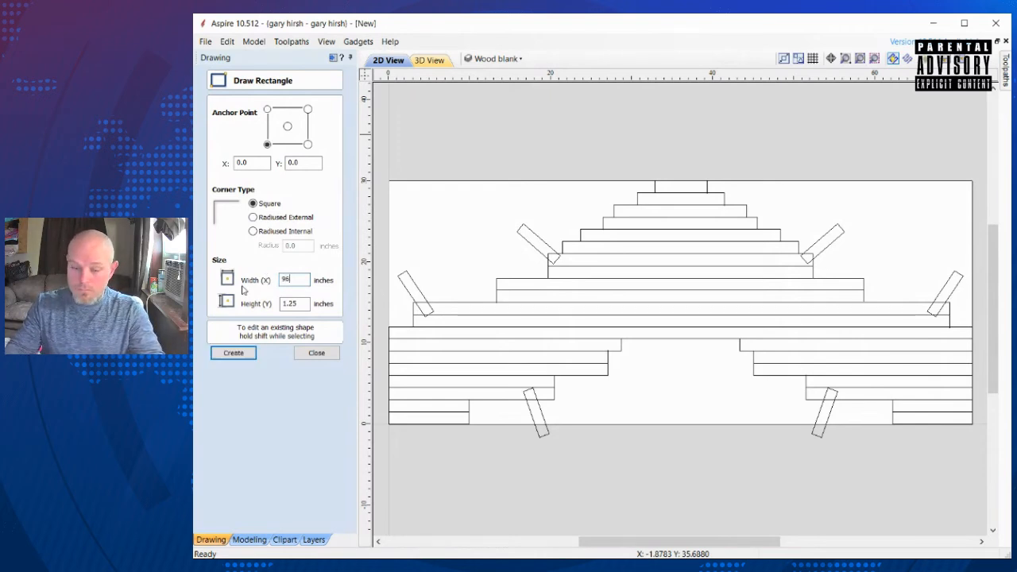
{"action": "key", "text": "Tab"}
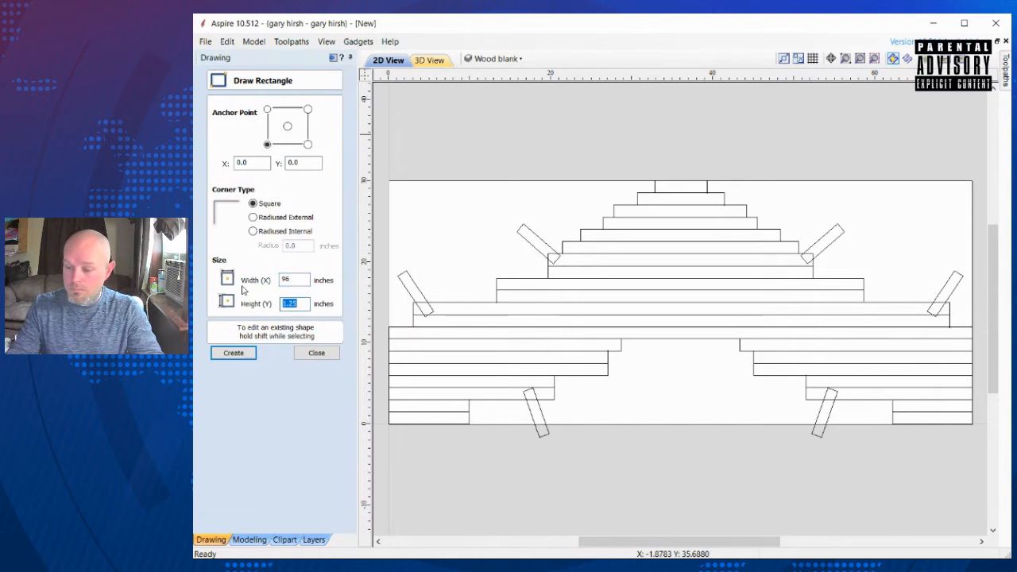
{"action": "left_click", "coordinate": [240, 352]}
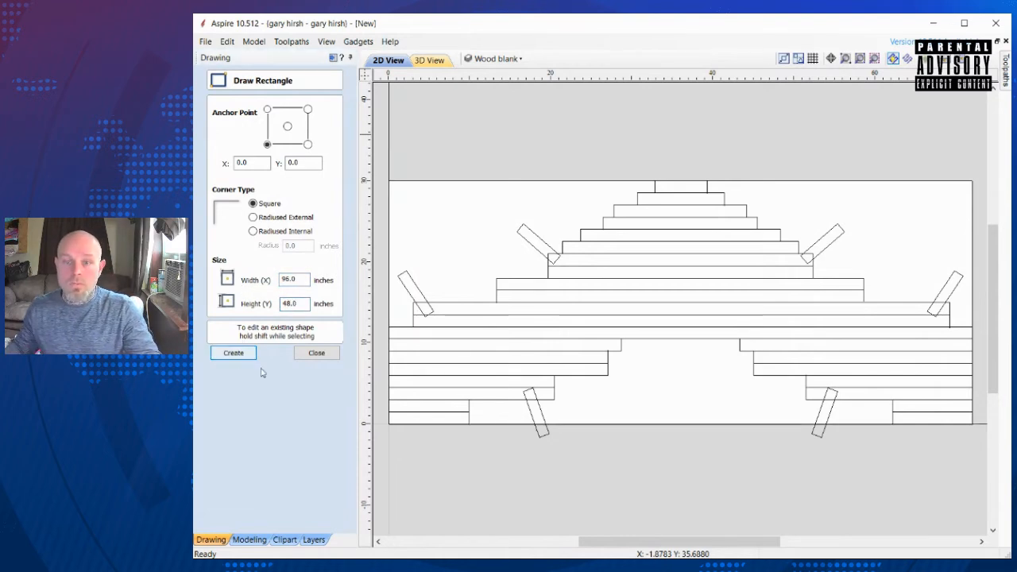
{"action": "left_click", "coordinate": [861, 59]}
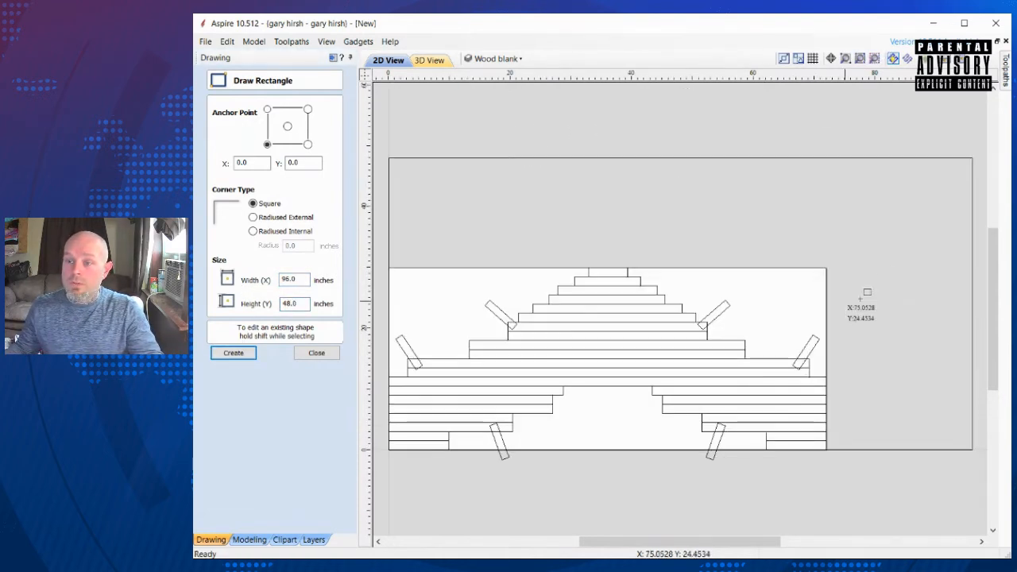
{"action": "left_click", "coordinate": [308, 354]}
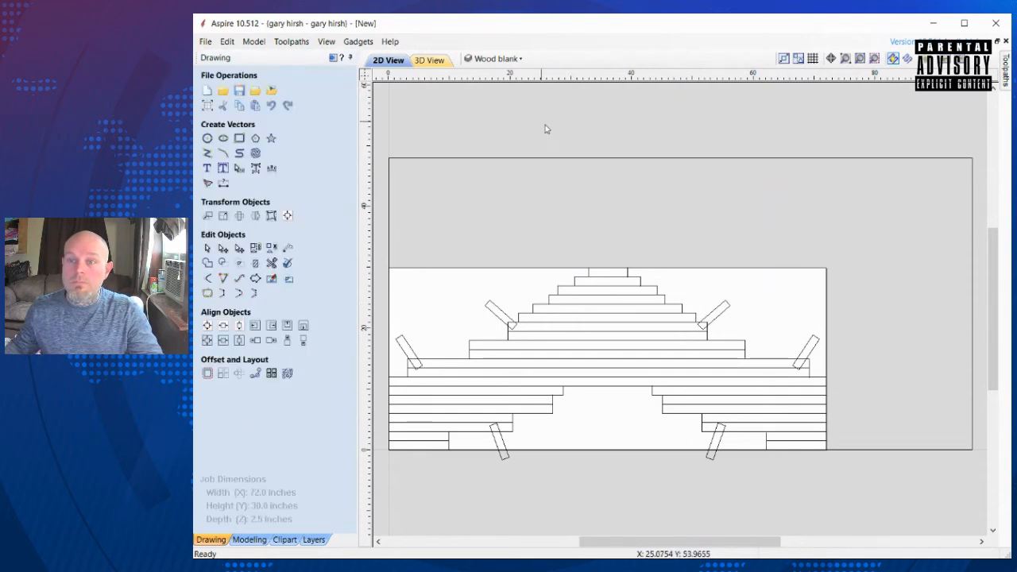
Step: Center the 96 by 48 inch rectangle on the material and deselect it
{"action": "left_click", "coordinate": [553, 159]}
{"action": "left_click", "coordinate": [207, 326]}
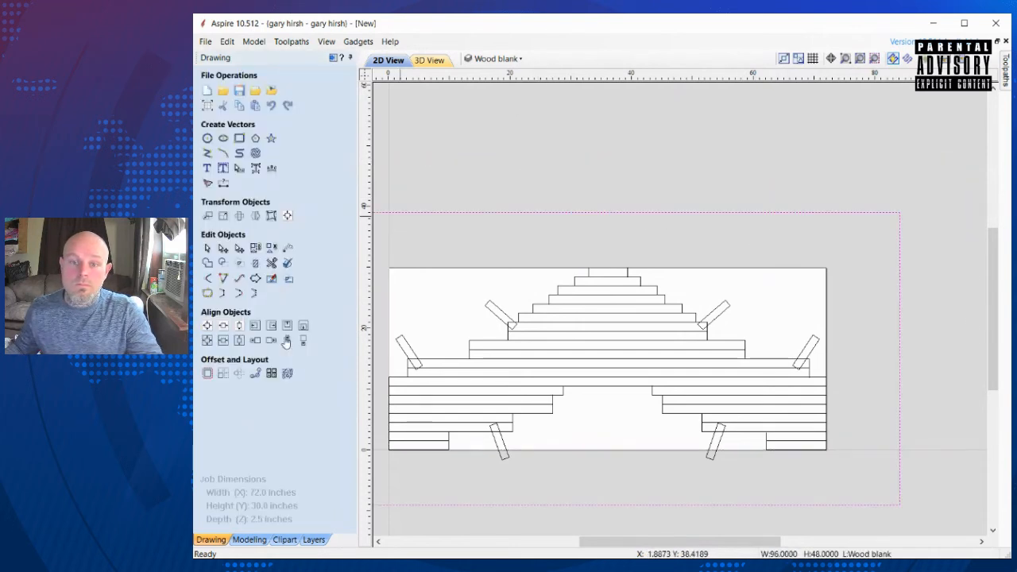
{"action": "left_click", "coordinate": [547, 166]}
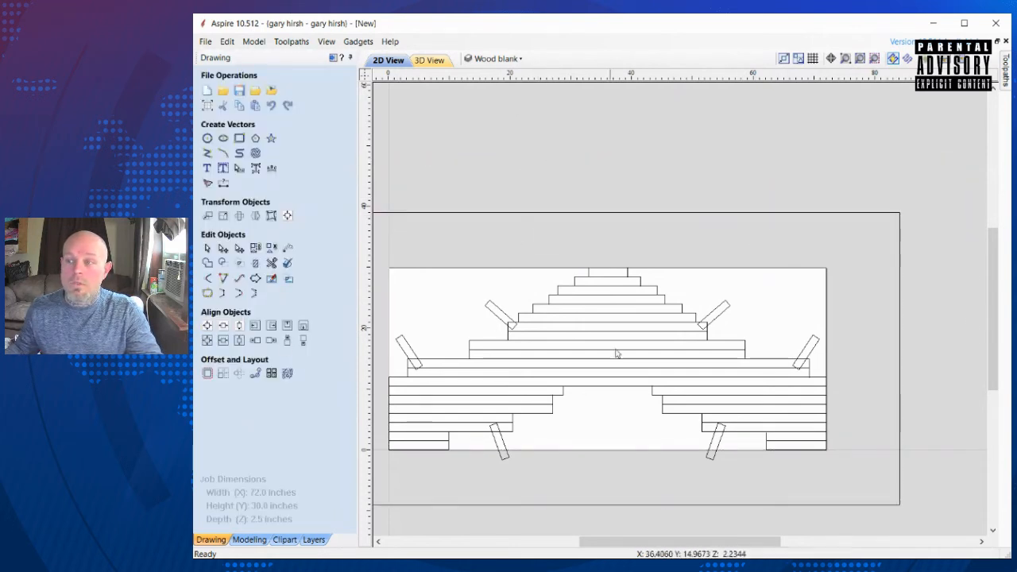
{"action": "left_click", "coordinate": [860, 58]}
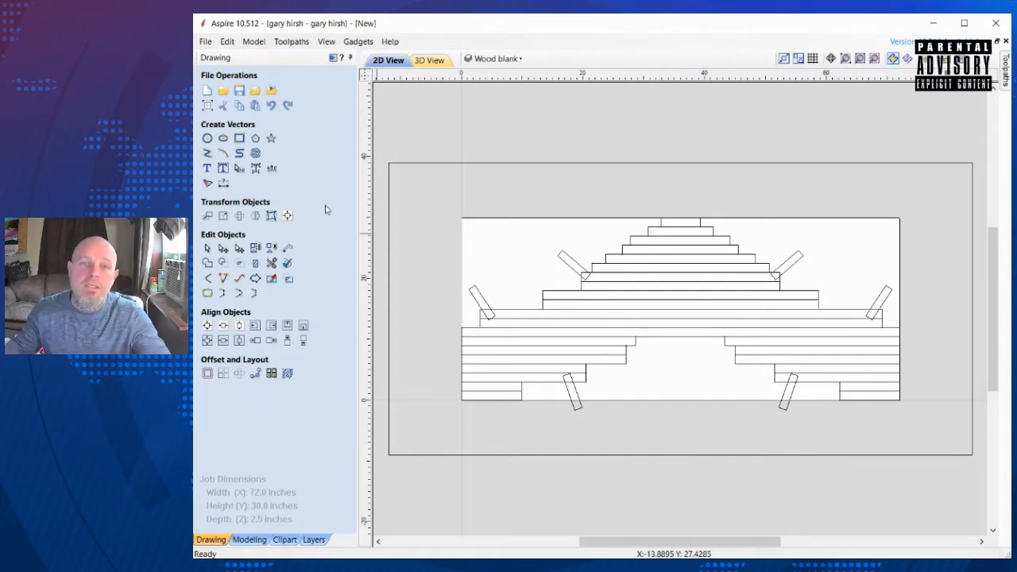
Step: Create a 25 by 25 inch square anchored by its lower-left corner at X 0, Y 0
{"action": "left_click", "coordinate": [239, 138]}
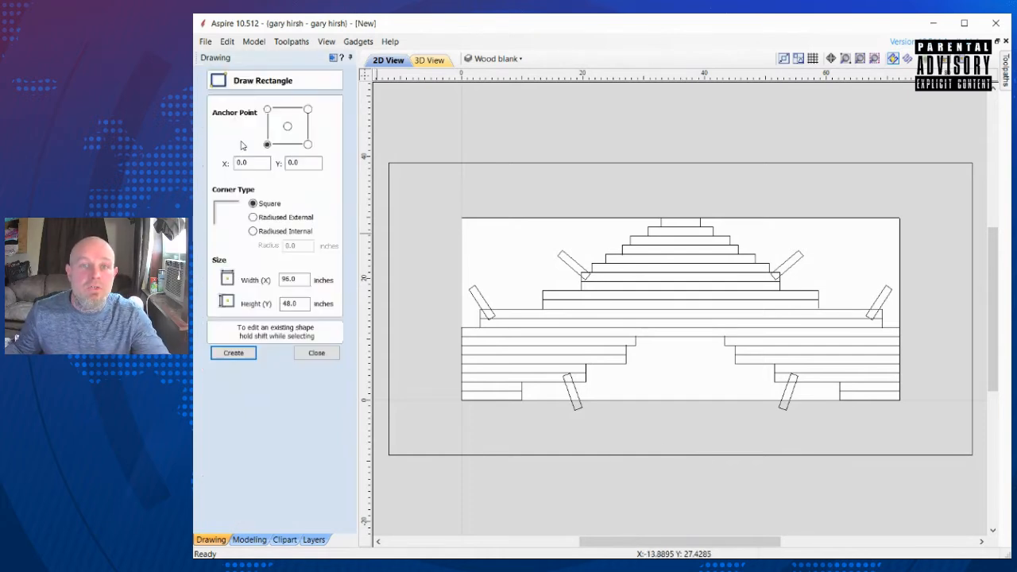
{"action": "left_click_drag", "start_coordinate": [299, 279], "coordinate": [242, 281]}
{"action": "type", "text": "25"}
{"action": "key", "text": "Tab"}
{"action": "type", "text": "25"}
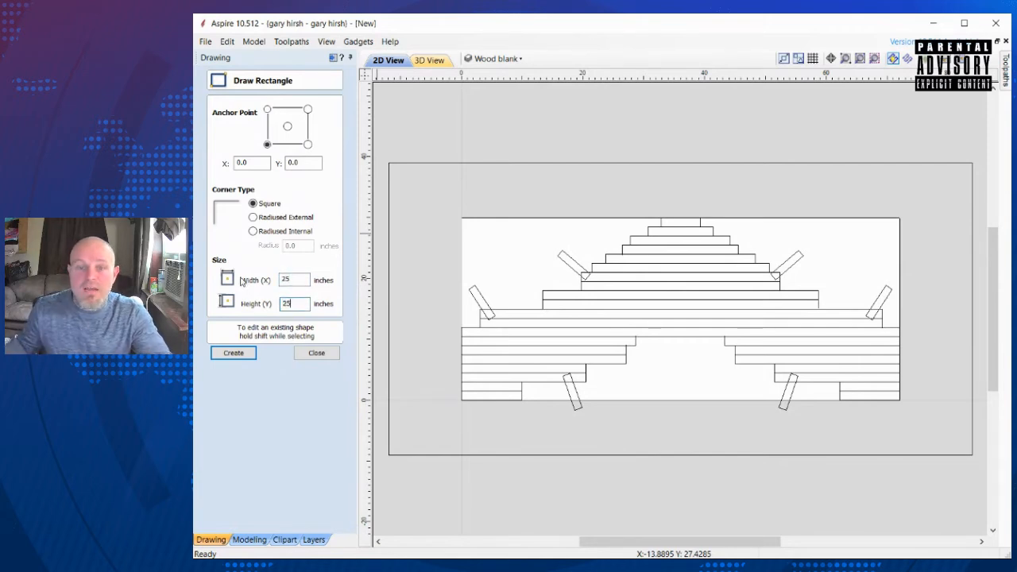
{"action": "left_click", "coordinate": [232, 353]}
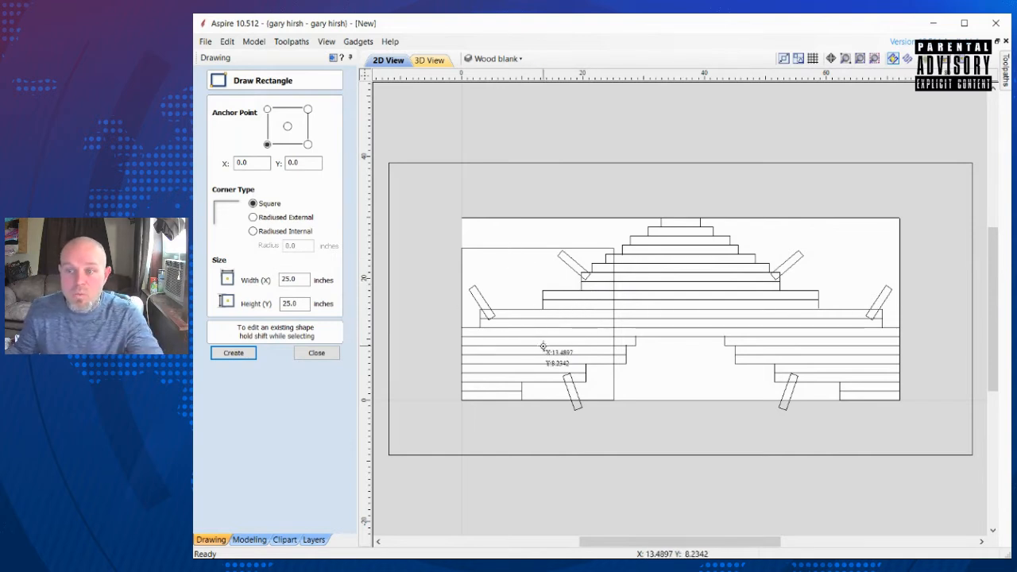
{"action": "key", "text": "Escape"}
Step: Place two copies of the 25-inch square side by side with the original, one over the central steps and one over the right arm
{"action": "left_click", "coordinate": [501, 253]}
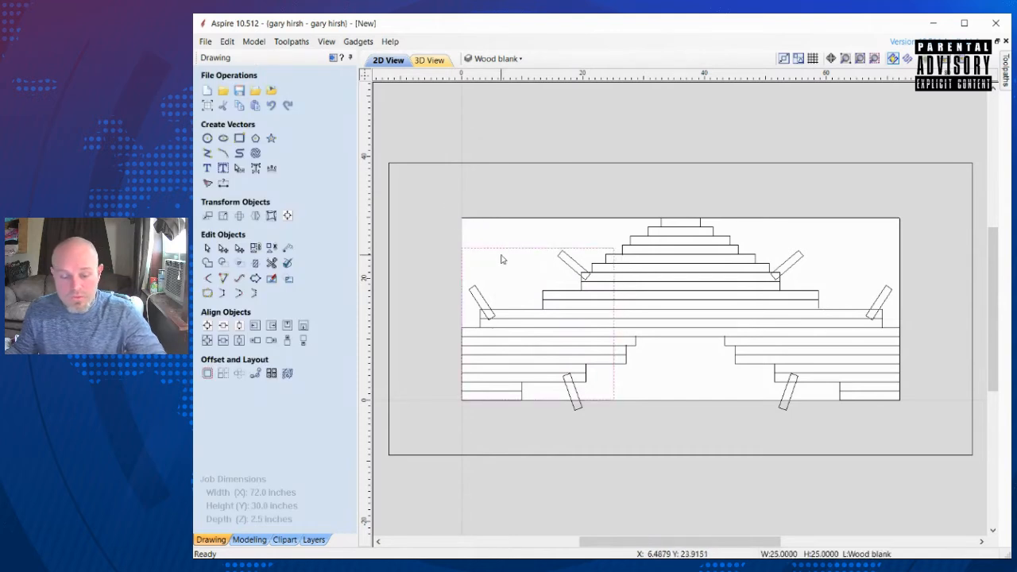
{"action": "left_click", "coordinate": [503, 259]}
{"action": "left_click_drag", "start_coordinate": [538, 324], "coordinate": [690, 294]}
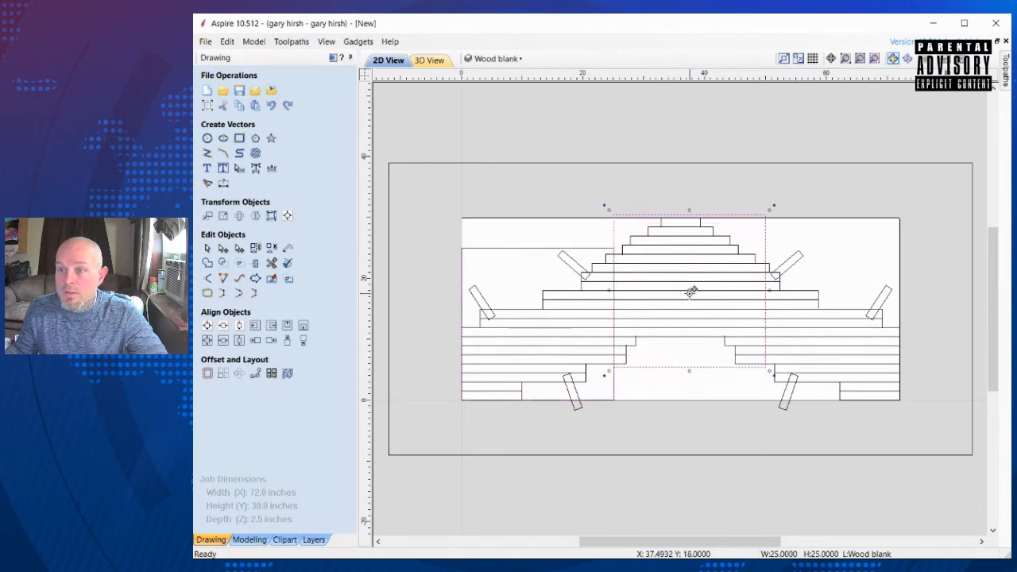
{"action": "left_click", "coordinate": [681, 412]}
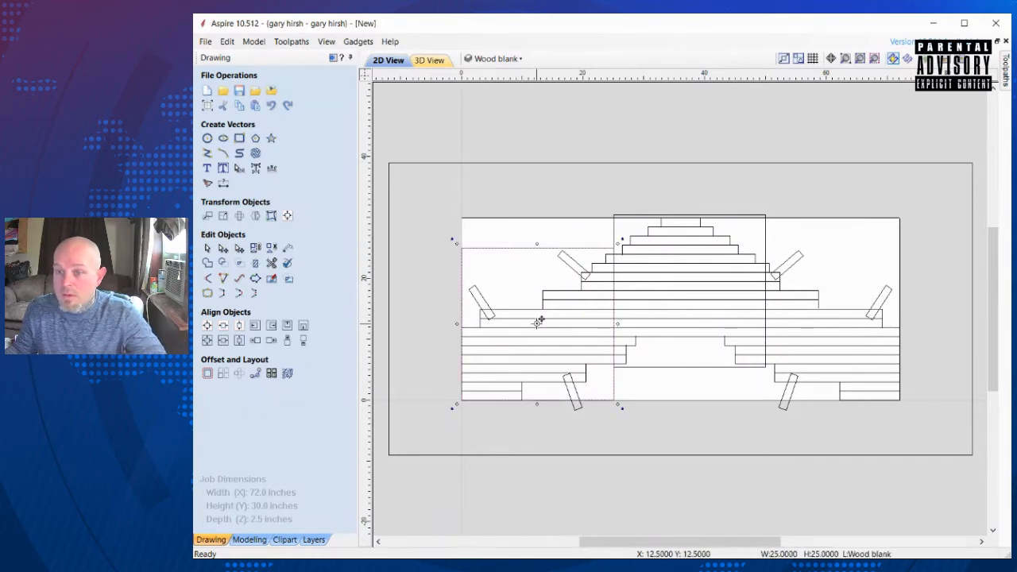
{"action": "left_click_drag", "start_coordinate": [826, 323], "coordinate": [842, 326]}
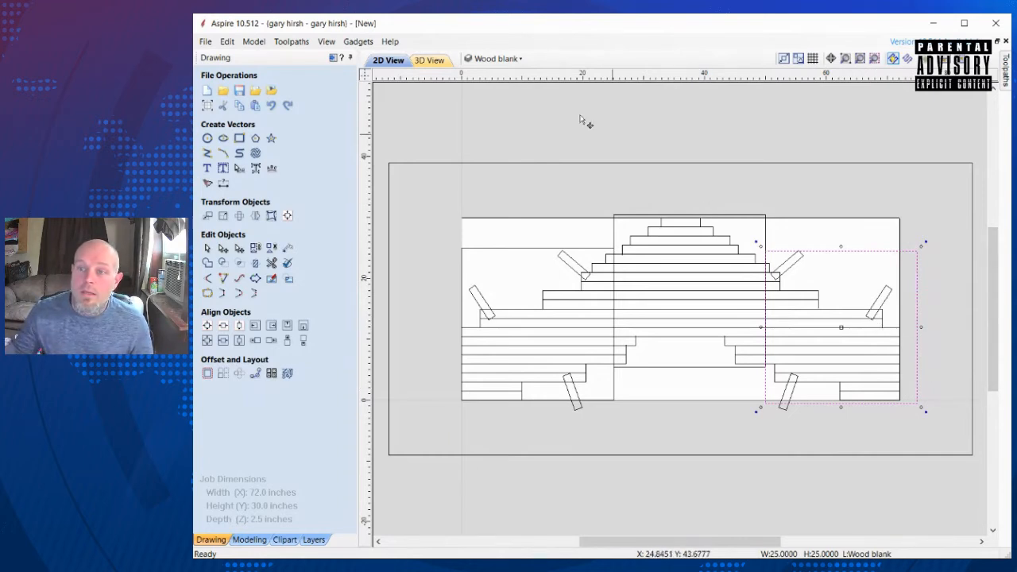
Step: Show the bedtopper layer and shift the right 25-inch square up so its lower edge meets the bottom of the material
{"action": "left_click", "coordinate": [484, 60]}
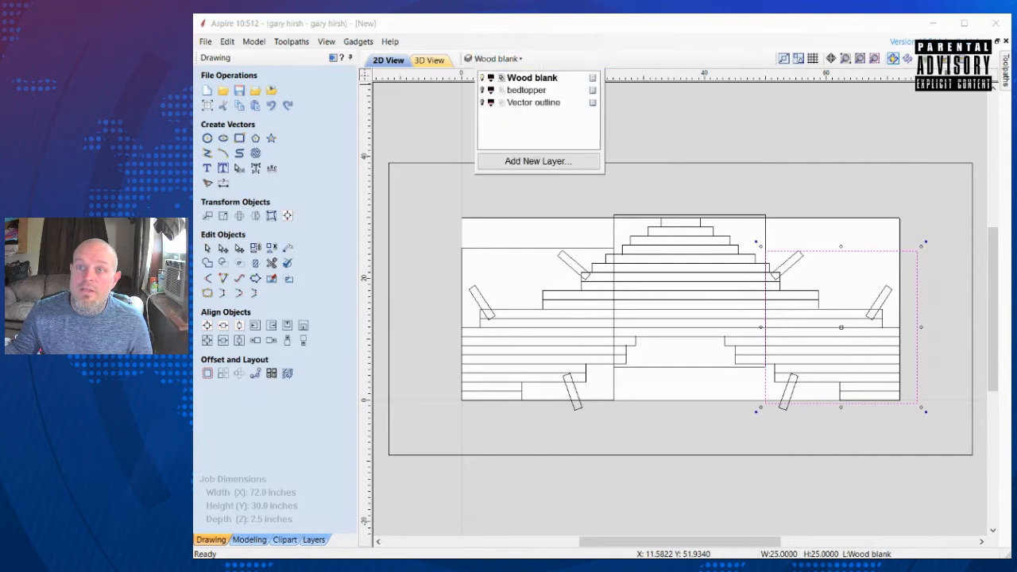
{"action": "left_click", "coordinate": [482, 91]}
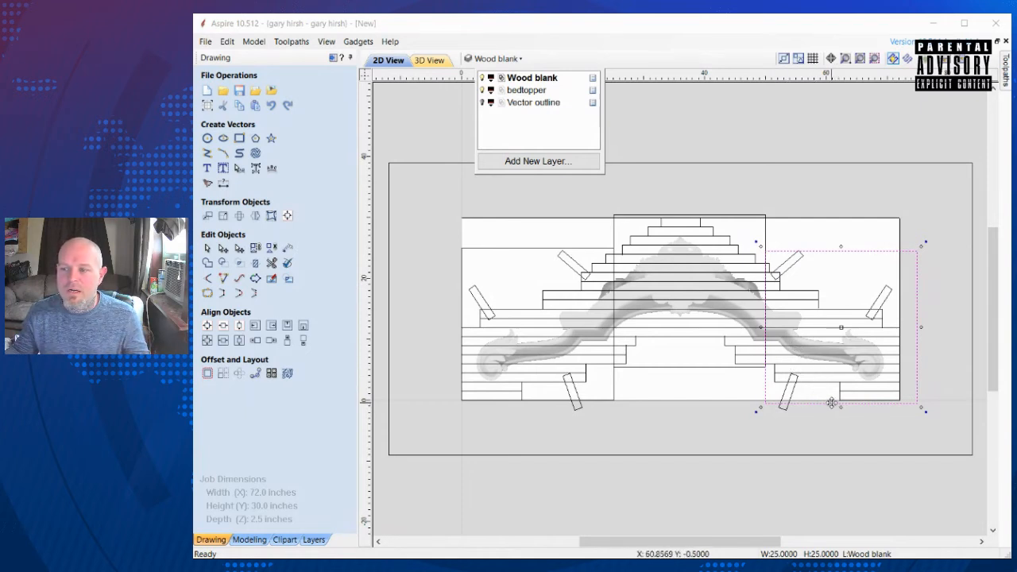
{"action": "left_click_drag", "start_coordinate": [830, 403], "coordinate": [831, 398]}
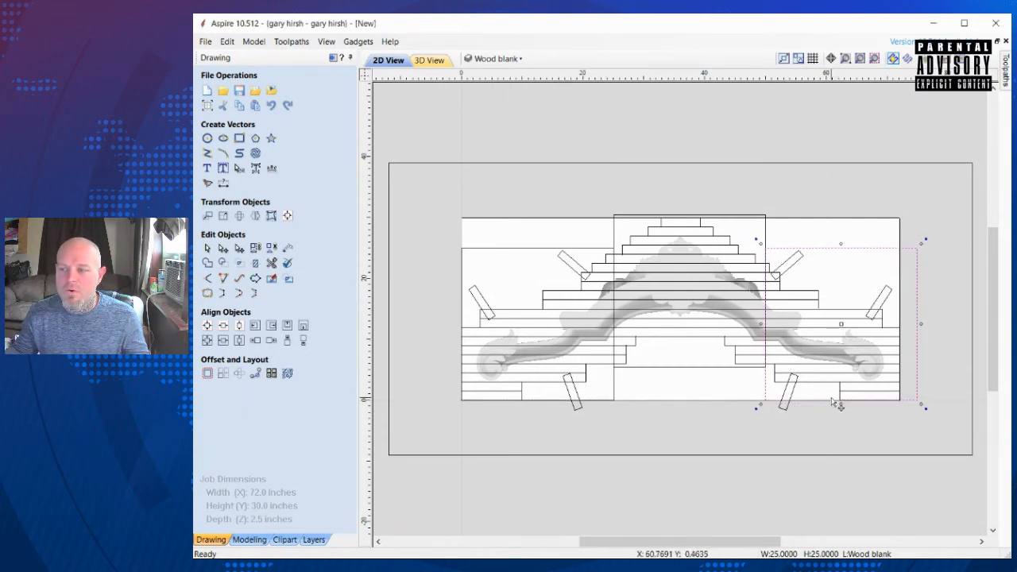
{"action": "left_click", "coordinate": [832, 423]}
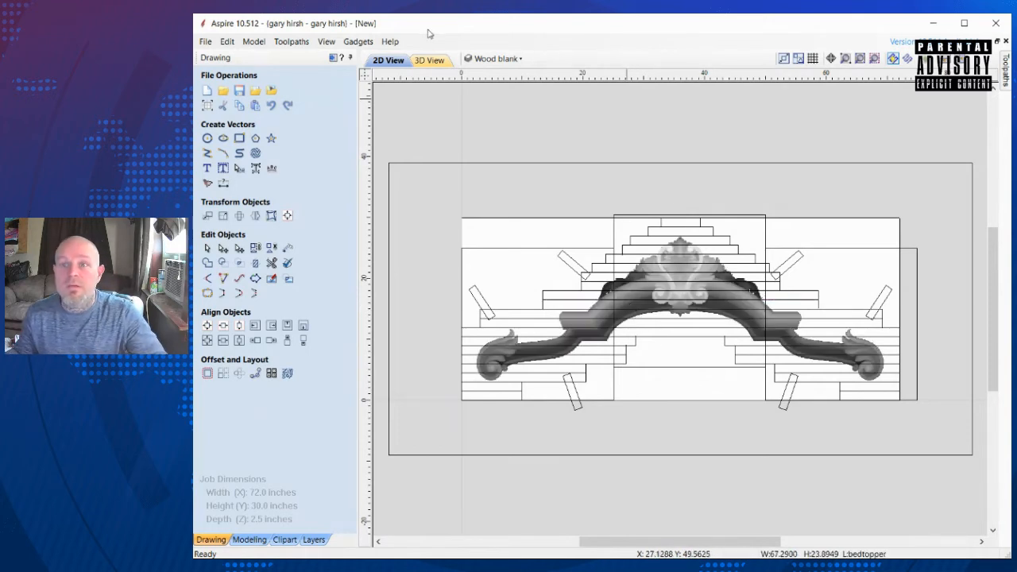
Step: Hide the bedtopper layer again and toggle the Wood blank layer's visibility
{"action": "left_click", "coordinate": [494, 60]}
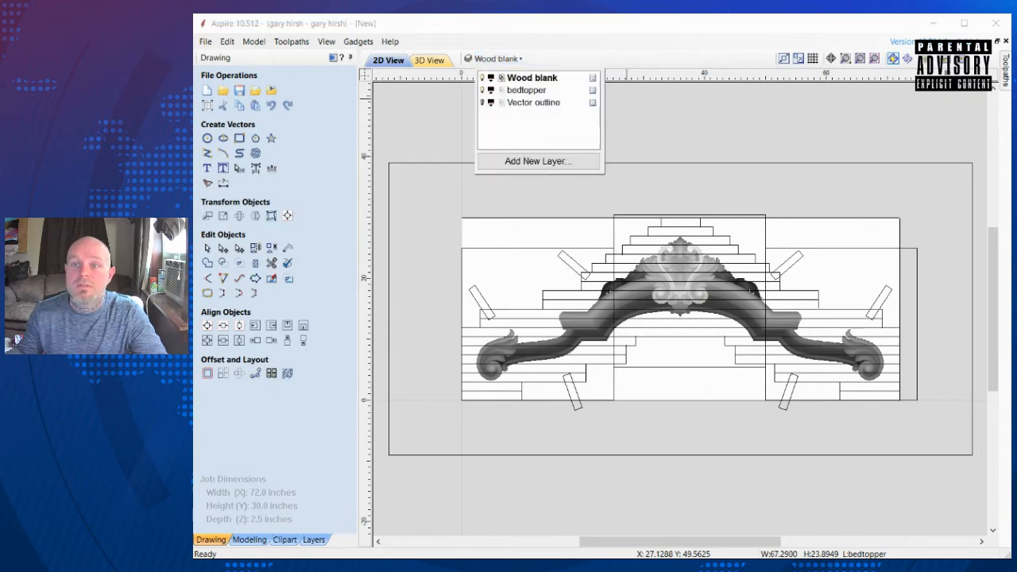
{"action": "left_click", "coordinate": [482, 91]}
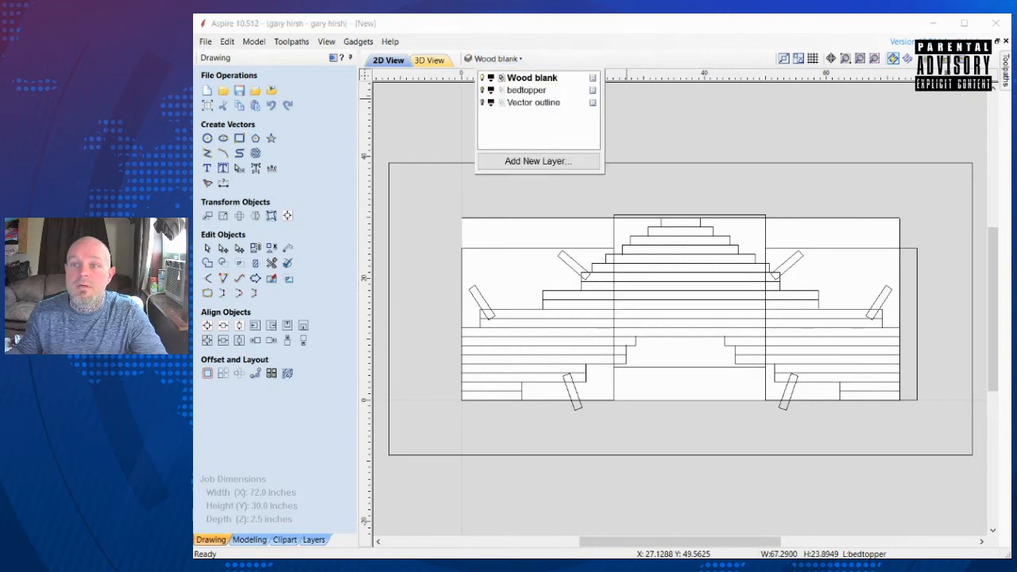
{"action": "left_click", "coordinate": [482, 78]}
{"action": "left_click", "coordinate": [482, 77]}
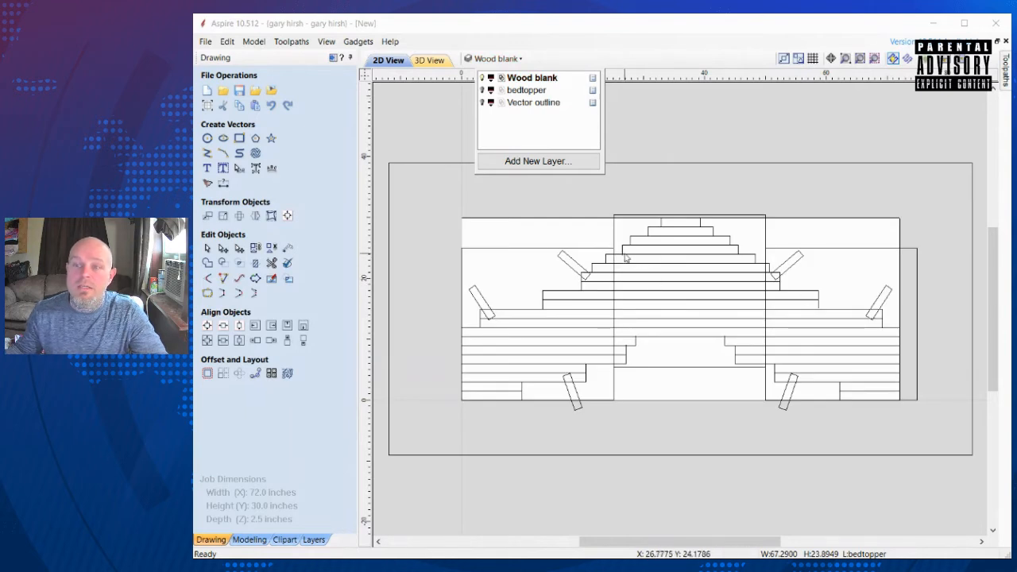
Step: Add a new layer named "xcarve blank"
{"action": "left_click", "coordinate": [537, 161]}
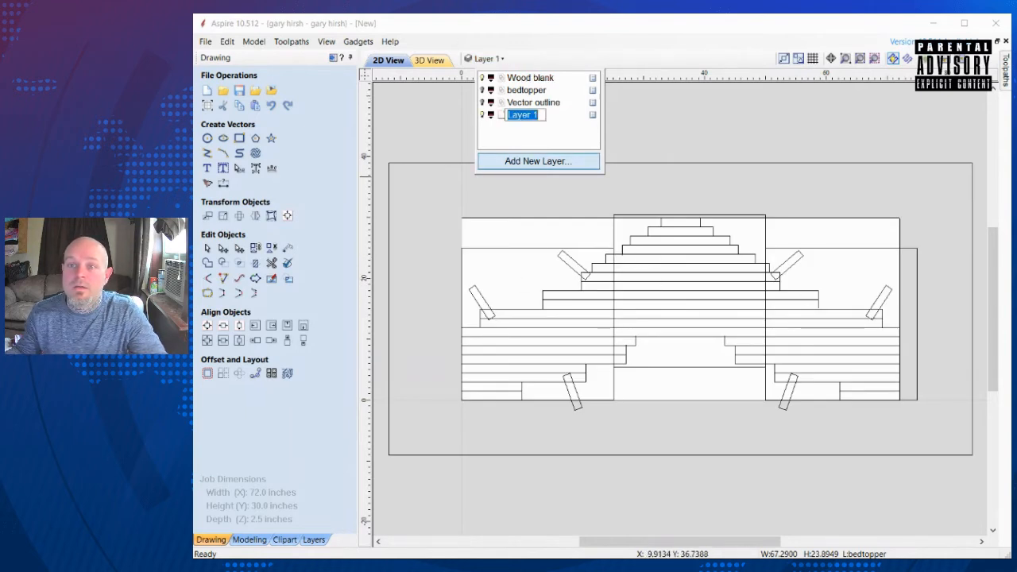
{"action": "type", "text": "xcarve"}
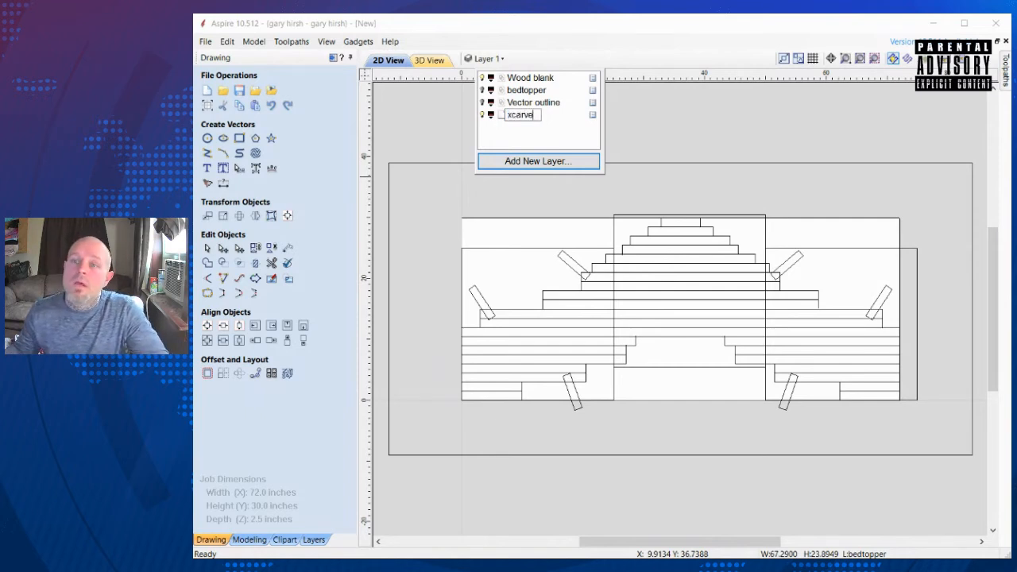
{"action": "type", "text": " blank"}
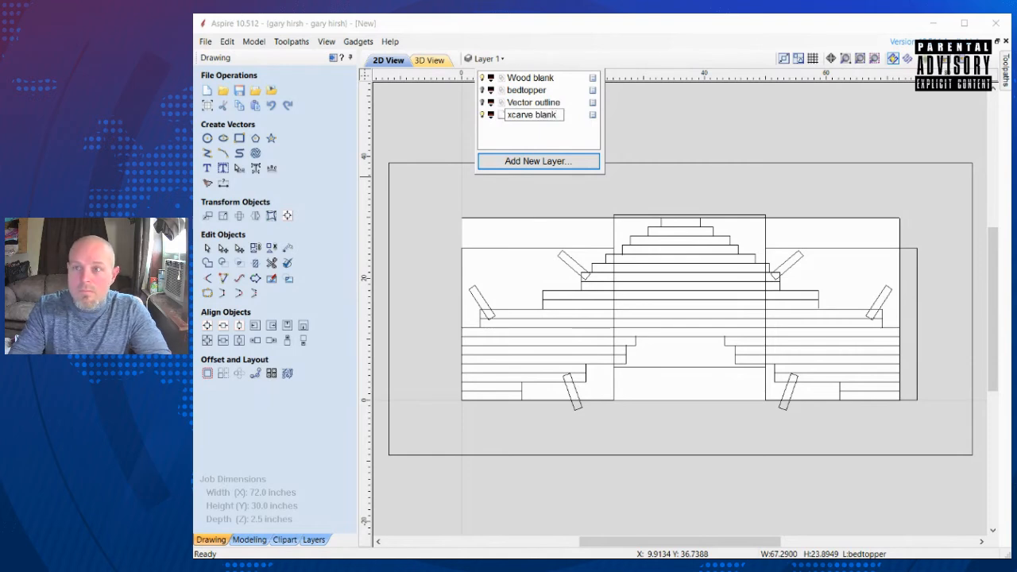
{"action": "key", "text": "Return"}
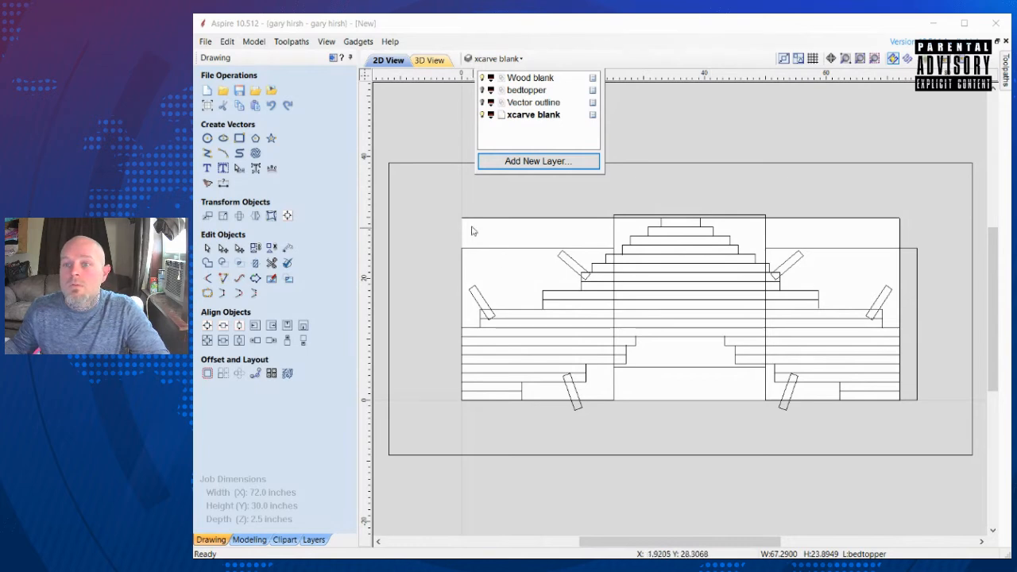
Step: Copy all boards, small tilted rectangles and the three 25-inch squares to the xcarve blank layer, leaving out the large 96 by 48 rectangle
{"action": "left_click_drag", "start_coordinate": [440, 199], "coordinate": [939, 430]}
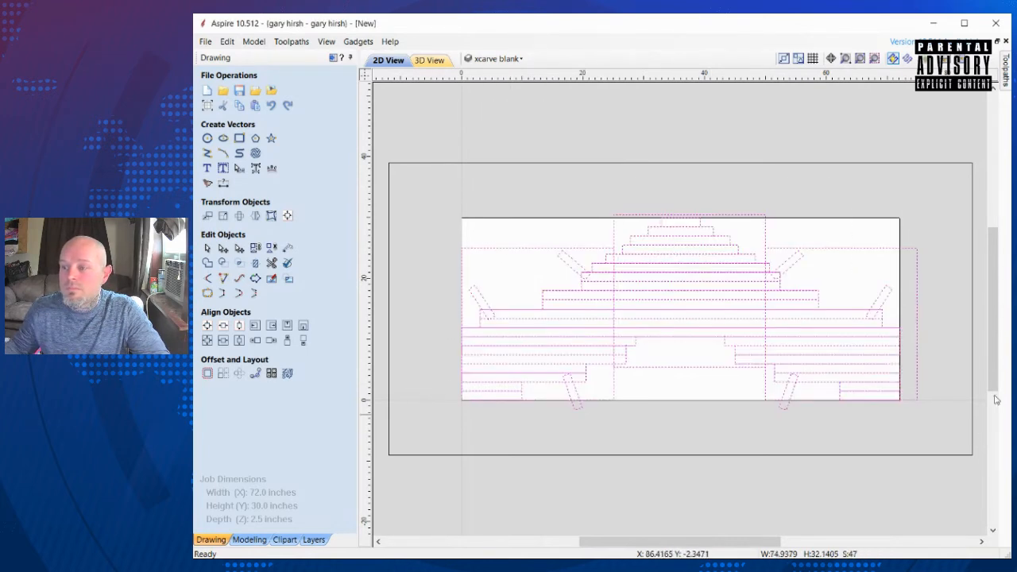
{"action": "left_click", "coordinate": [487, 60]}
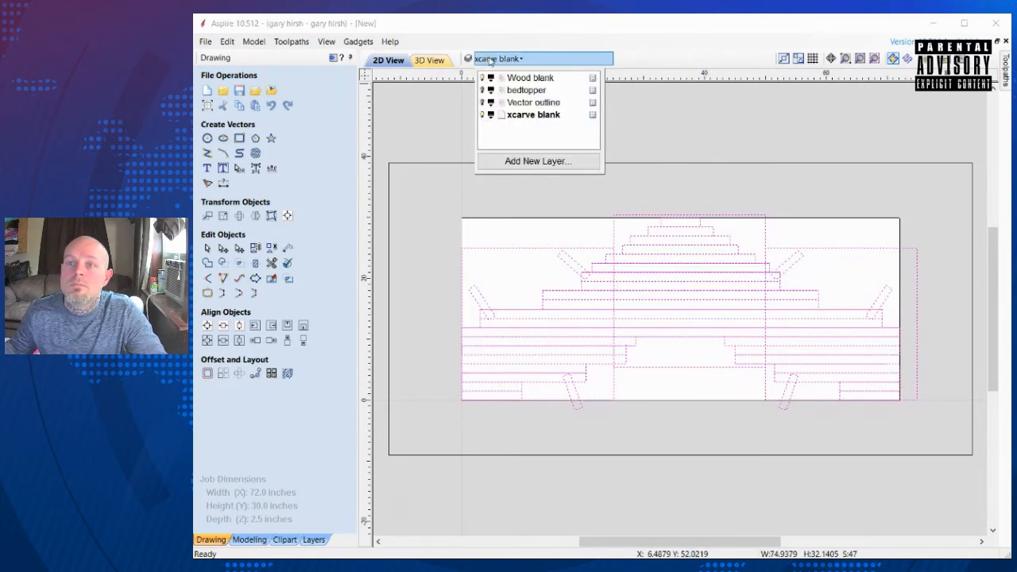
{"action": "left_click", "coordinate": [680, 332]}
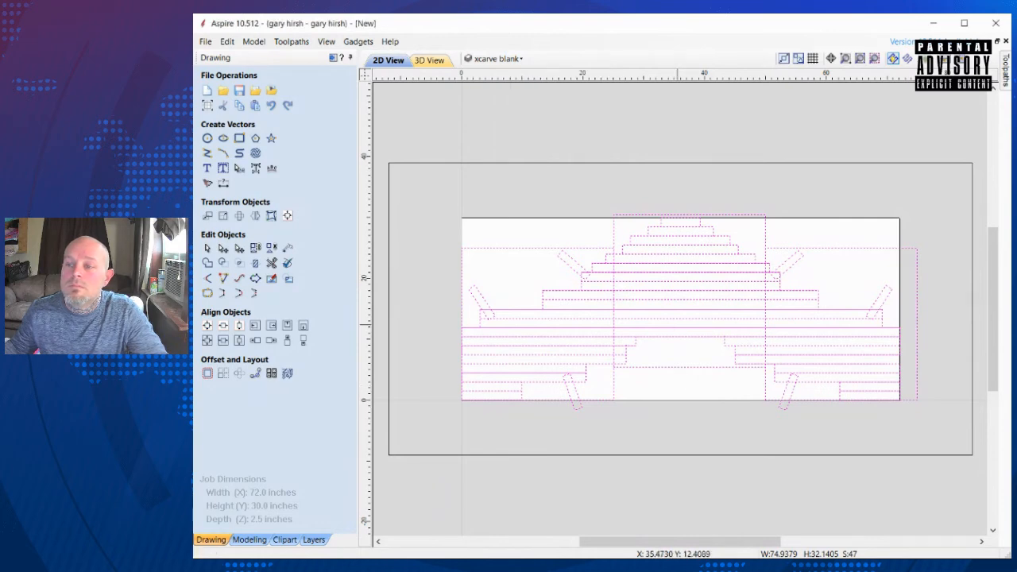
{"action": "right_click", "coordinate": [852, 287]}
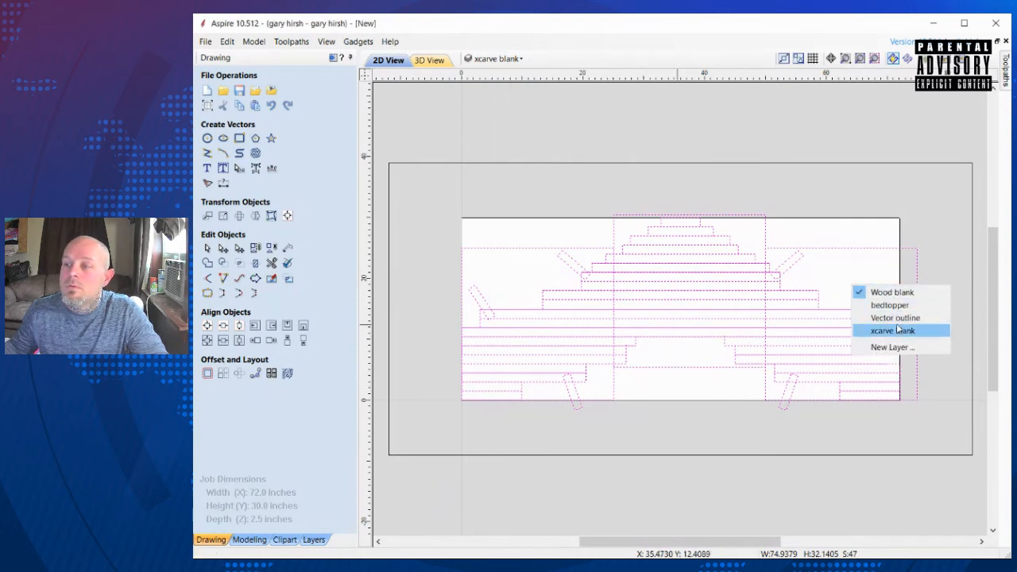
{"action": "left_click", "coordinate": [897, 329]}
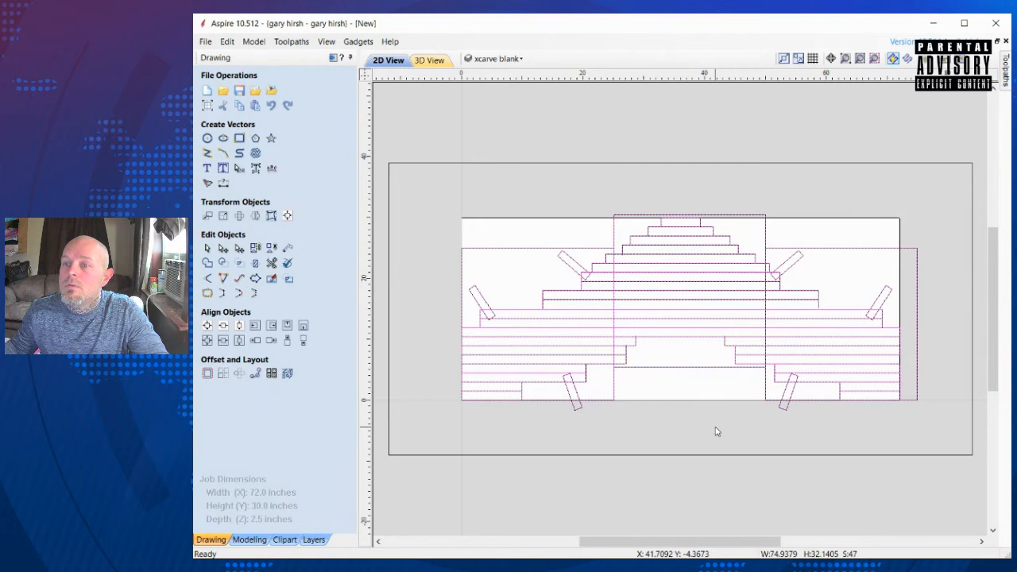
{"action": "left_click", "coordinate": [714, 431]}
Step: Hide the Wood blank layer
{"action": "left_click", "coordinate": [496, 58]}
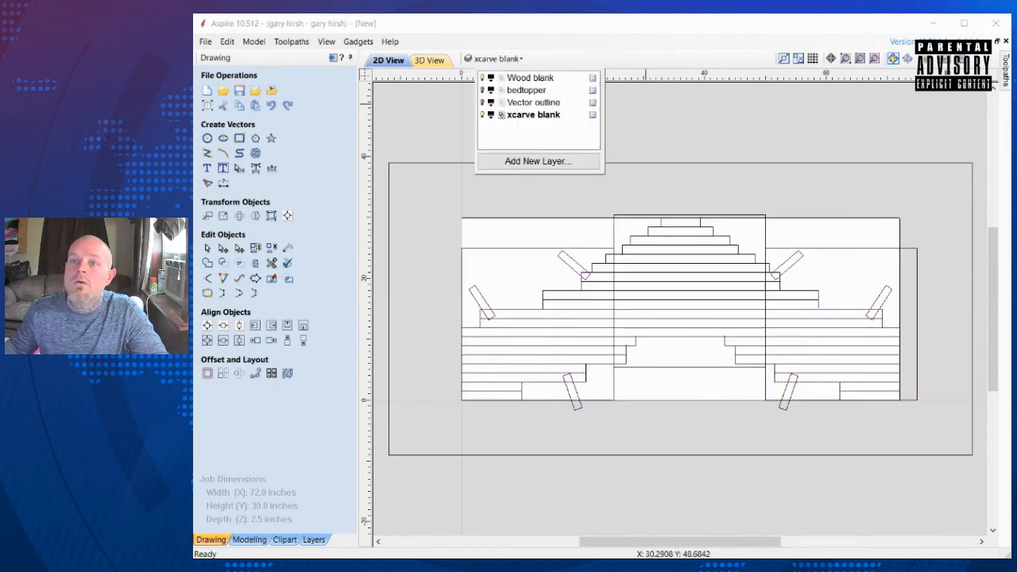
{"action": "left_click", "coordinate": [482, 78]}
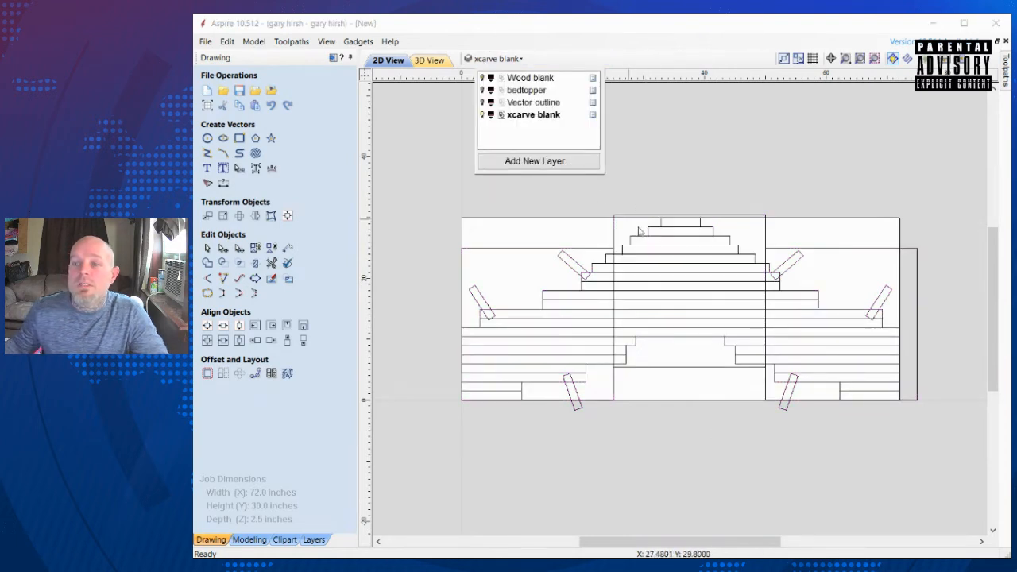
{"action": "left_click", "coordinate": [649, 198]}
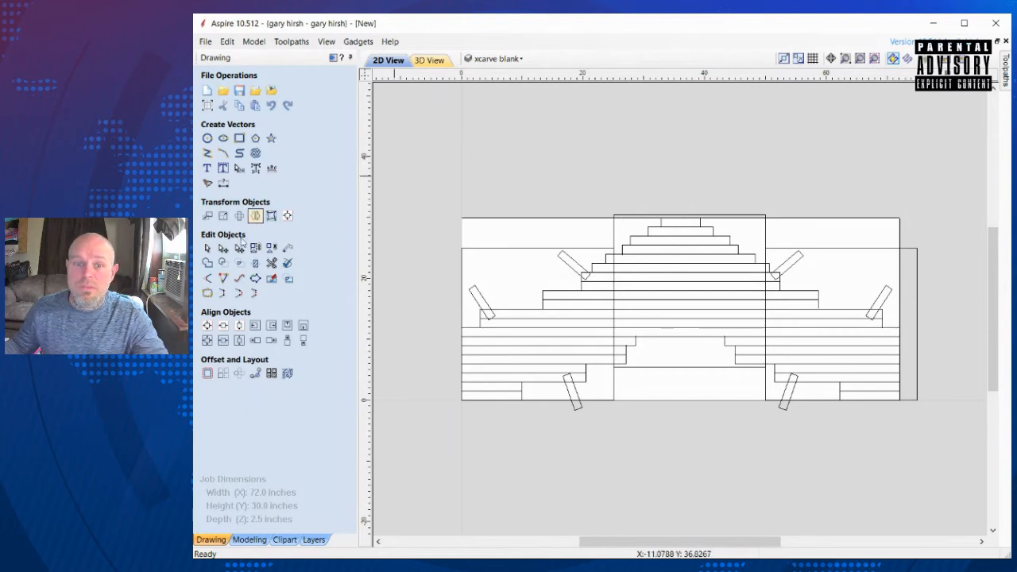
Step: Try to trim away the lower edge of the central 25-inch square with the Interactive Vector Trim tool
{"action": "left_click", "coordinate": [272, 263]}
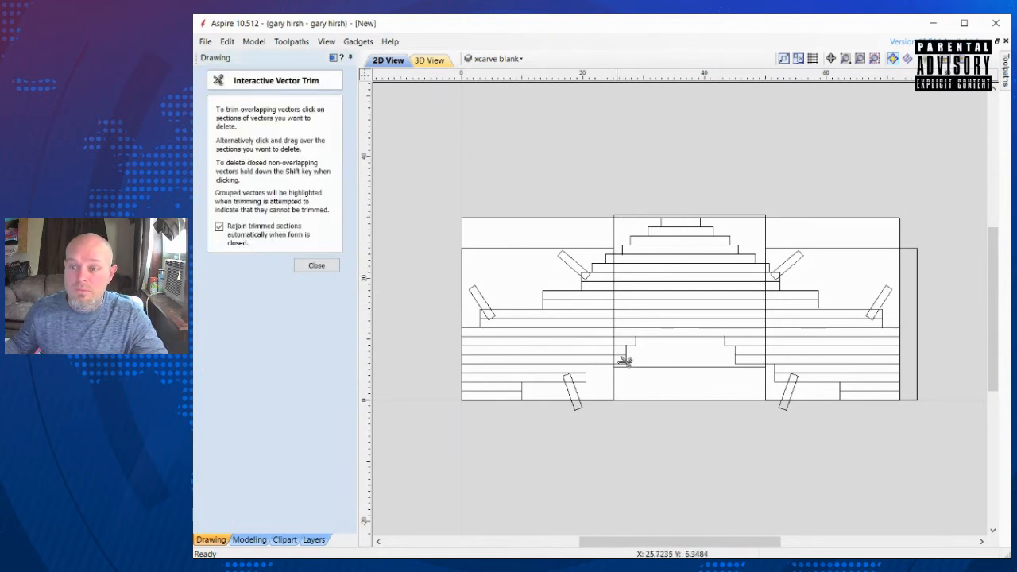
{"action": "left_click", "coordinate": [628, 366]}
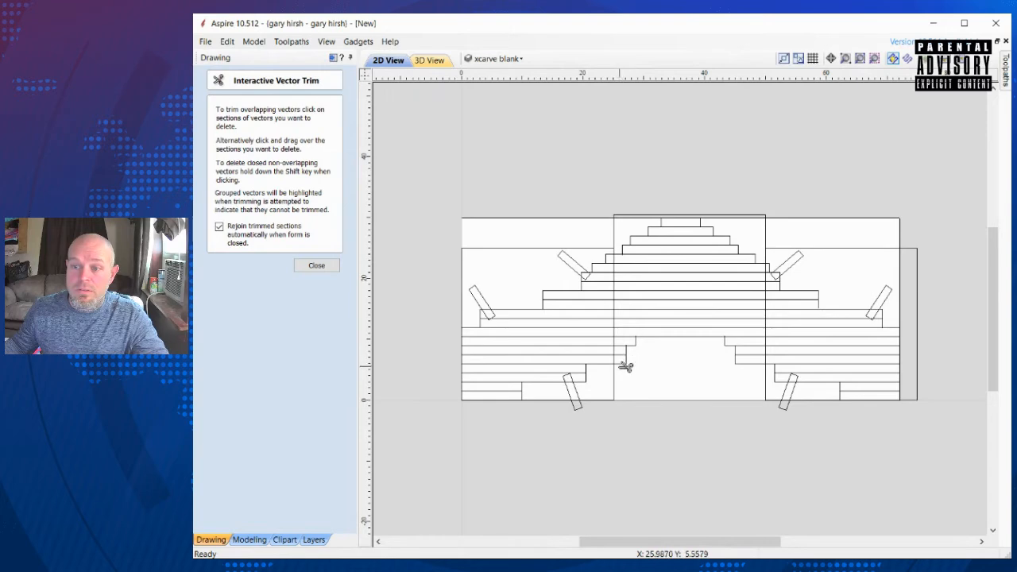
{"action": "scroll", "coordinate": [629, 365], "scroll_direction": "up", "scroll_amount": 3}
{"action": "scroll", "coordinate": [629, 363], "scroll_direction": "up", "scroll_amount": 1}
{"action": "scroll", "coordinate": [630, 357], "scroll_direction": "down", "scroll_amount": 4}
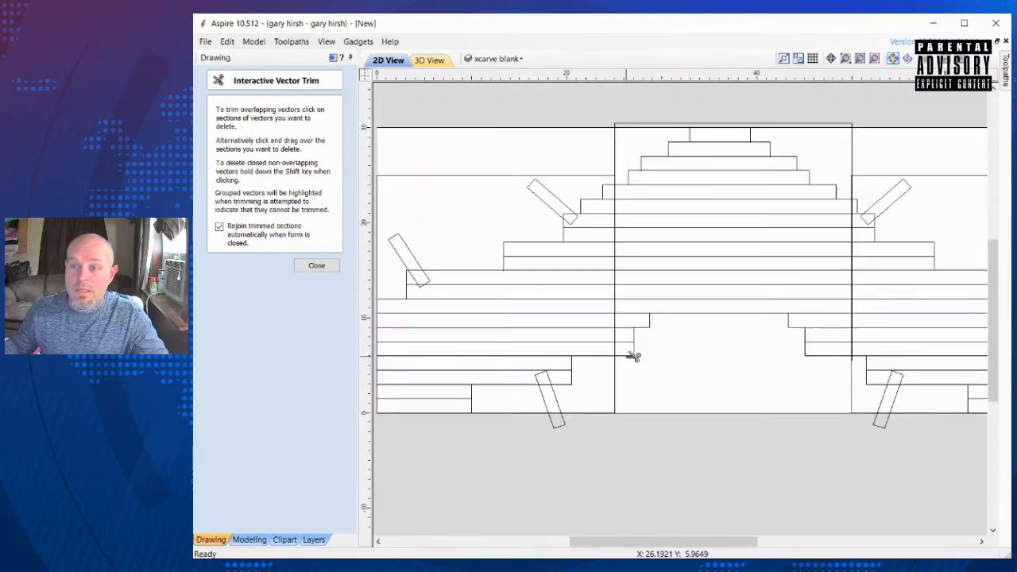
{"action": "left_click", "coordinate": [316, 266]}
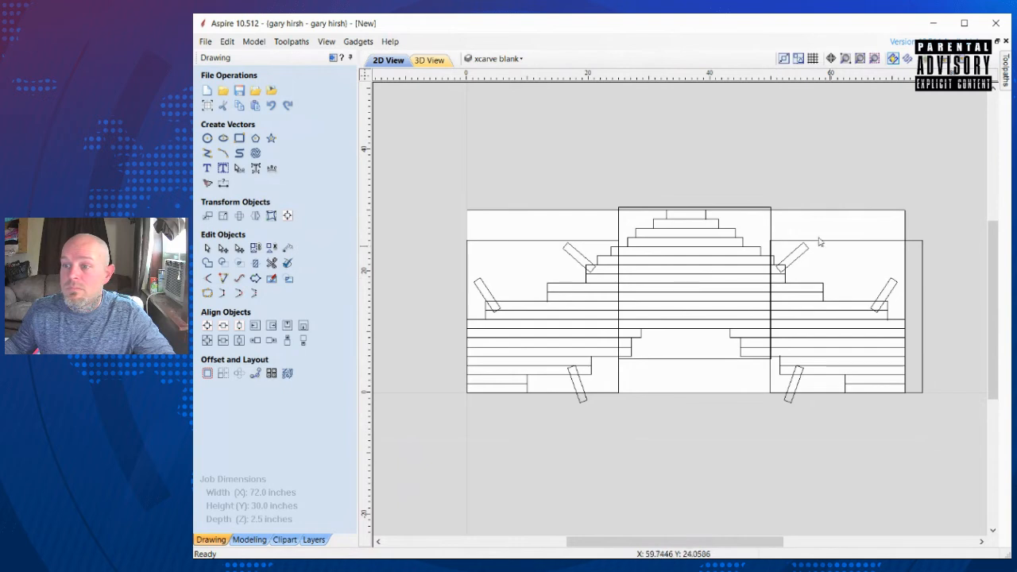
Step: Nudge the right 25-inch square so its left edge lines up with the central square's right edge at X 50
{"action": "scroll", "coordinate": [772, 249], "scroll_direction": "up", "scroll_amount": 6}
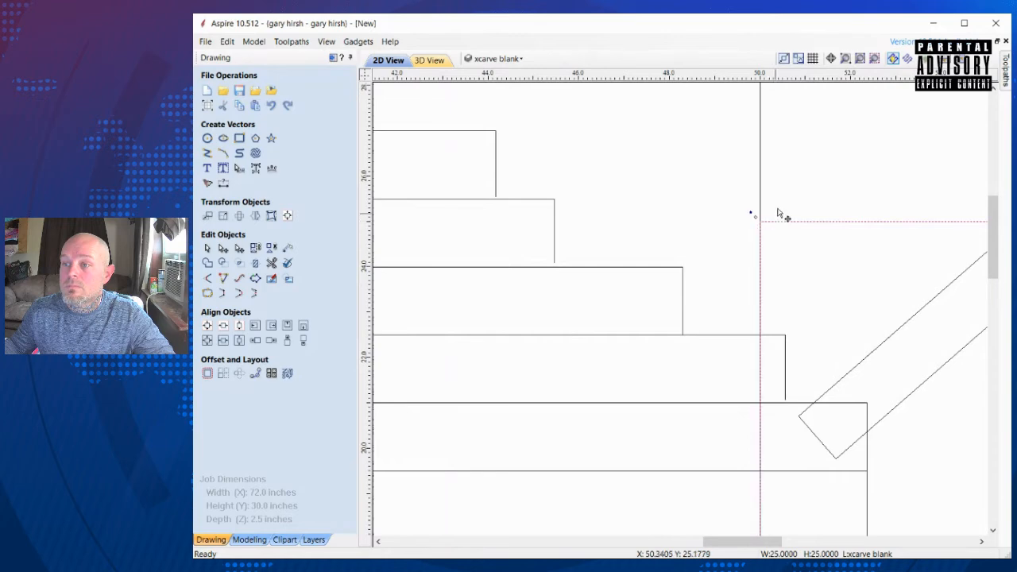
{"action": "scroll", "coordinate": [627, 266], "scroll_direction": "down", "scroll_amount": 5}
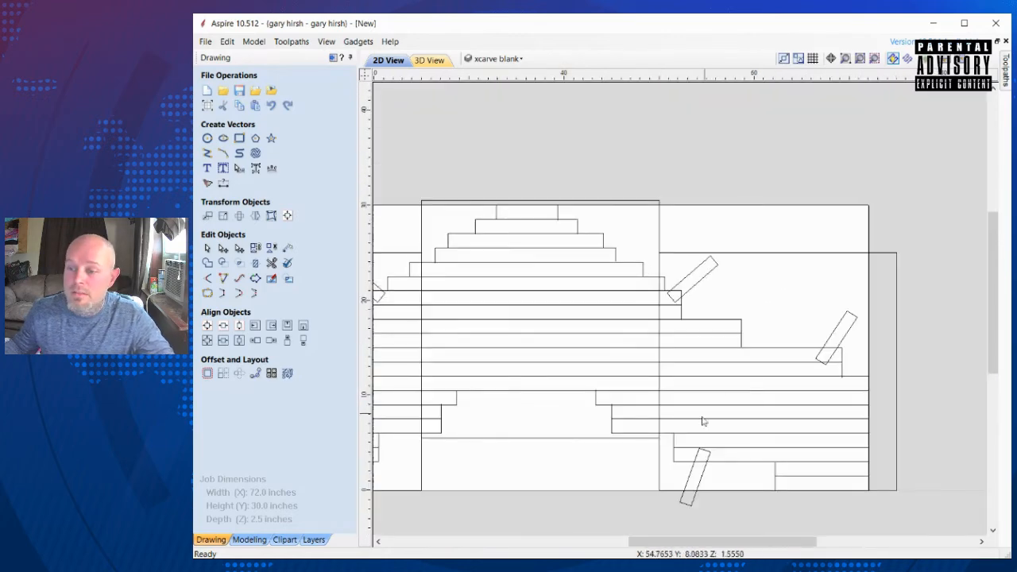
{"action": "scroll", "coordinate": [794, 491], "scroll_direction": "up", "scroll_amount": 7}
{"action": "scroll", "coordinate": [620, 491], "scroll_direction": "down", "scroll_amount": 8}
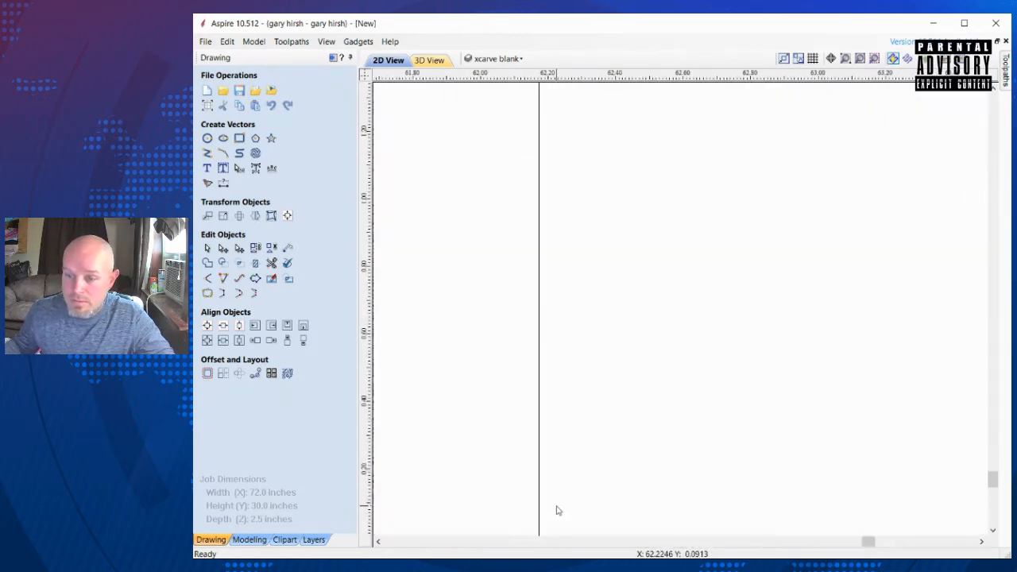
{"action": "scroll", "coordinate": [508, 390], "scroll_direction": "down", "scroll_amount": 1}
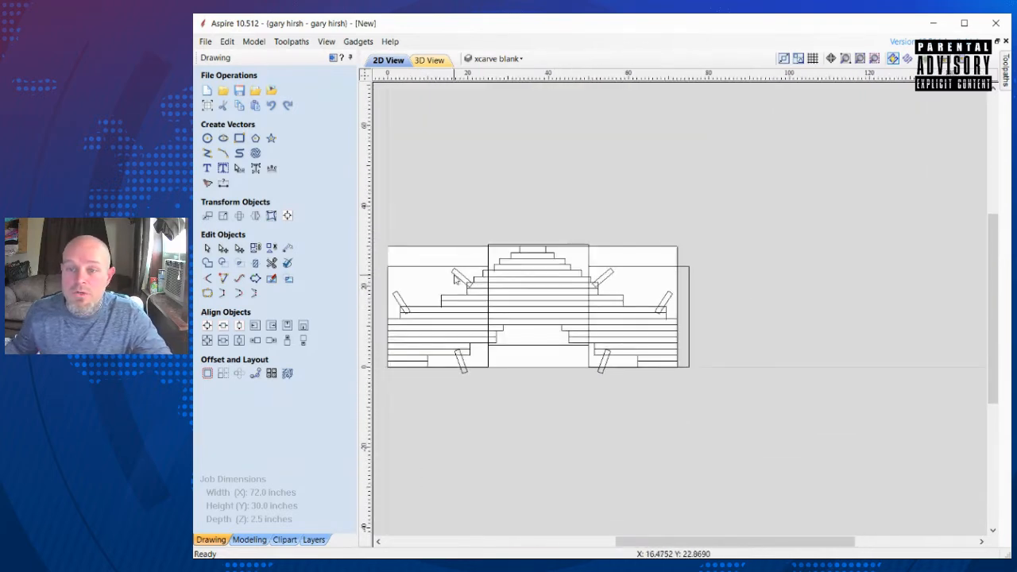
Step: Add another layer named "xcarve1 blank" and clear the selection of the layout
{"action": "mouse_move", "coordinate": [381, 228]}
{"action": "left_mouse_down"}
{"action": "mouse_move", "coordinate": [619, 355]}
{"action": "mouse_move", "coordinate": [726, 381]}
{"action": "left_mouse_up"}
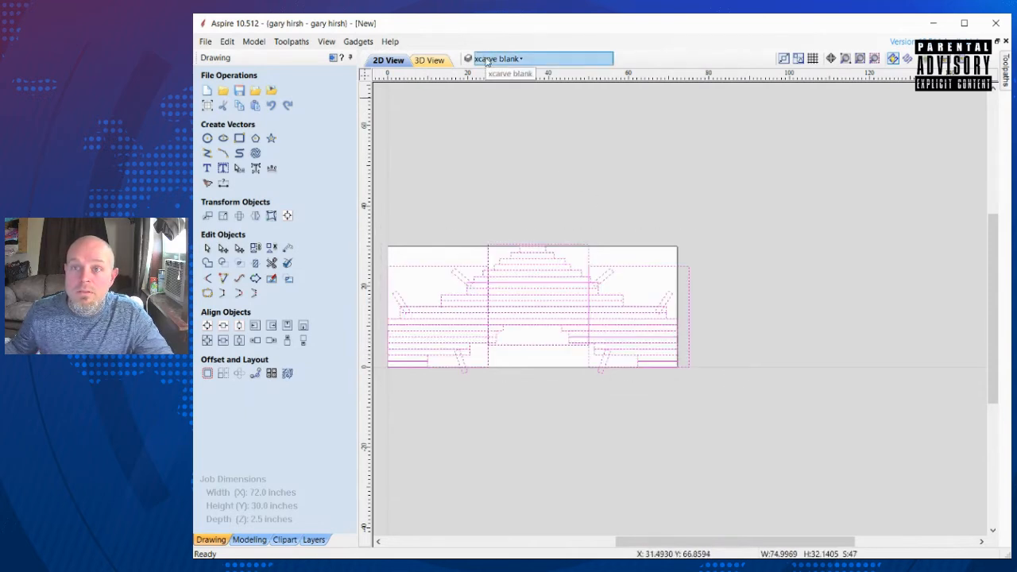
{"action": "left_click", "coordinate": [486, 60]}
{"action": "left_click", "coordinate": [532, 167]}
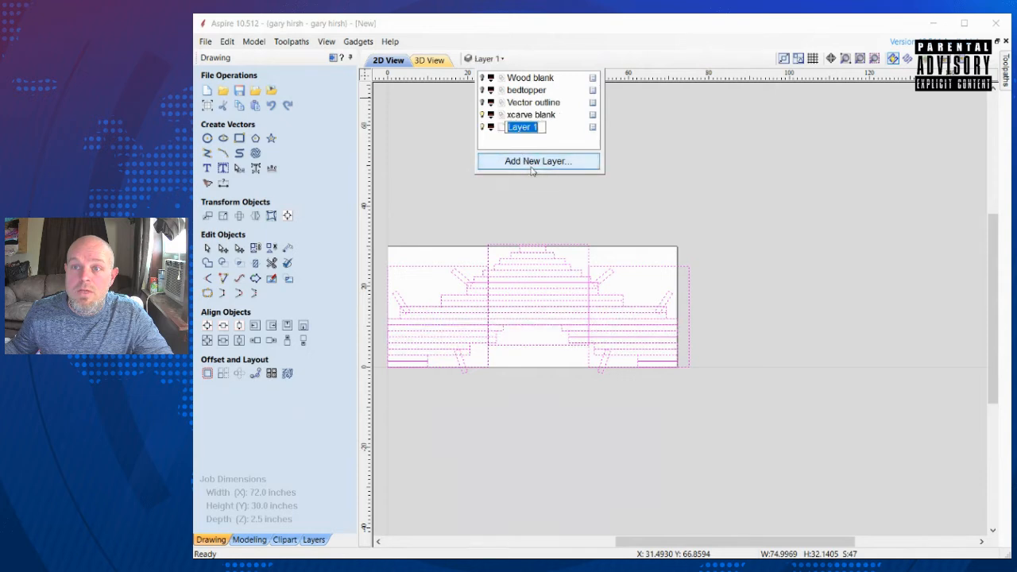
{"action": "type", "text": "xcarve1 blank"}
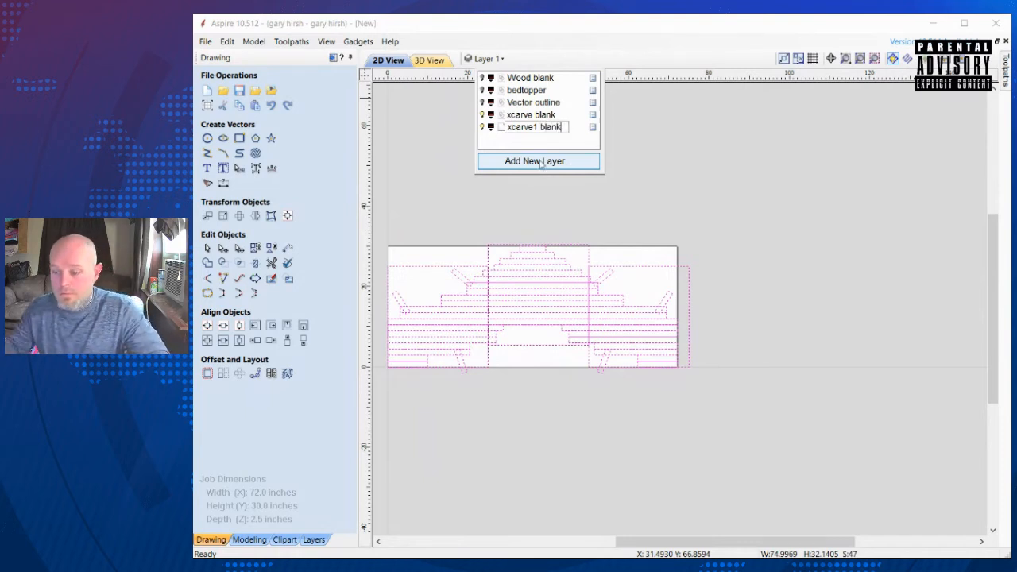
{"action": "key", "text": "Return"}
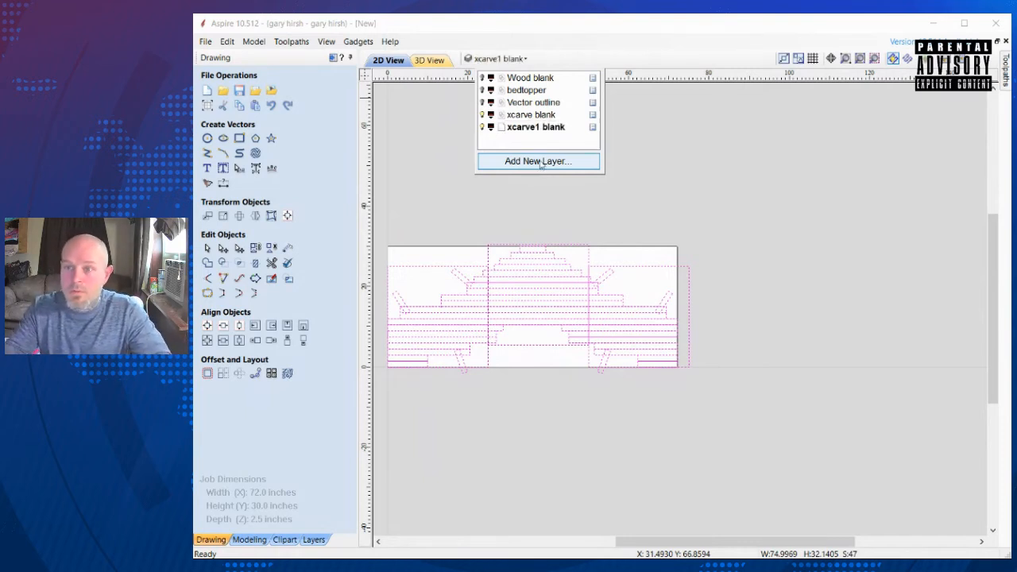
{"action": "left_click", "coordinate": [511, 226]}
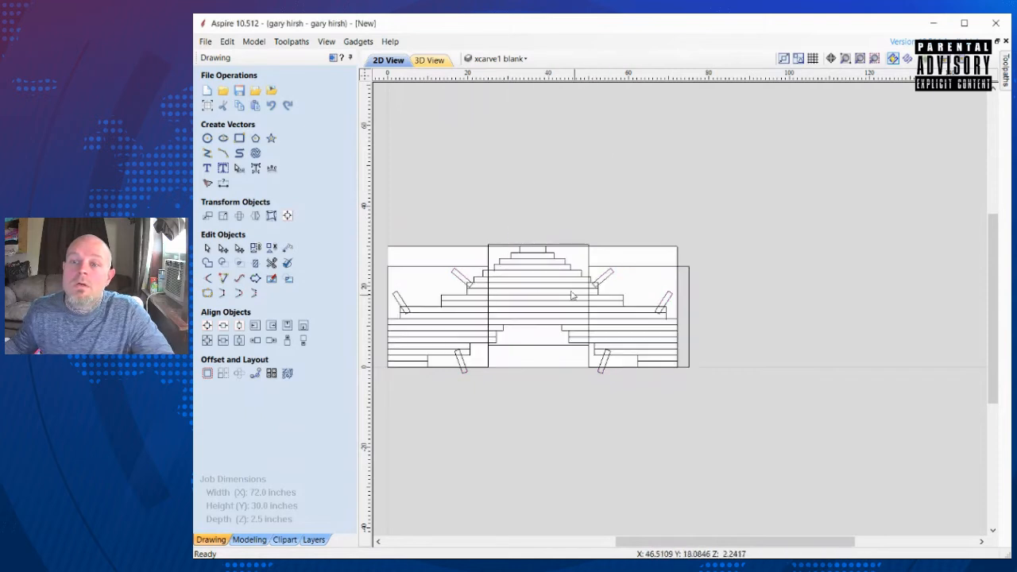
Step: Copy the boards, left 25-inch square and left tilted rectangles to the xcarve1 blank layer, excluding the other two squares and three right tilted rectangles
{"action": "left_click", "coordinate": [400, 270]}
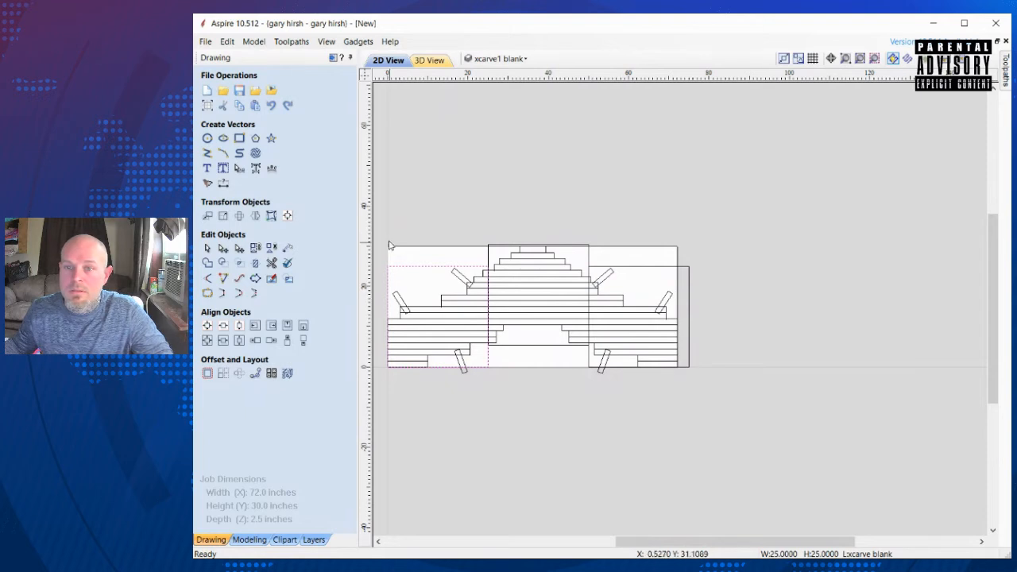
{"action": "left_click_drag", "start_coordinate": [382, 232], "coordinate": [721, 418]}
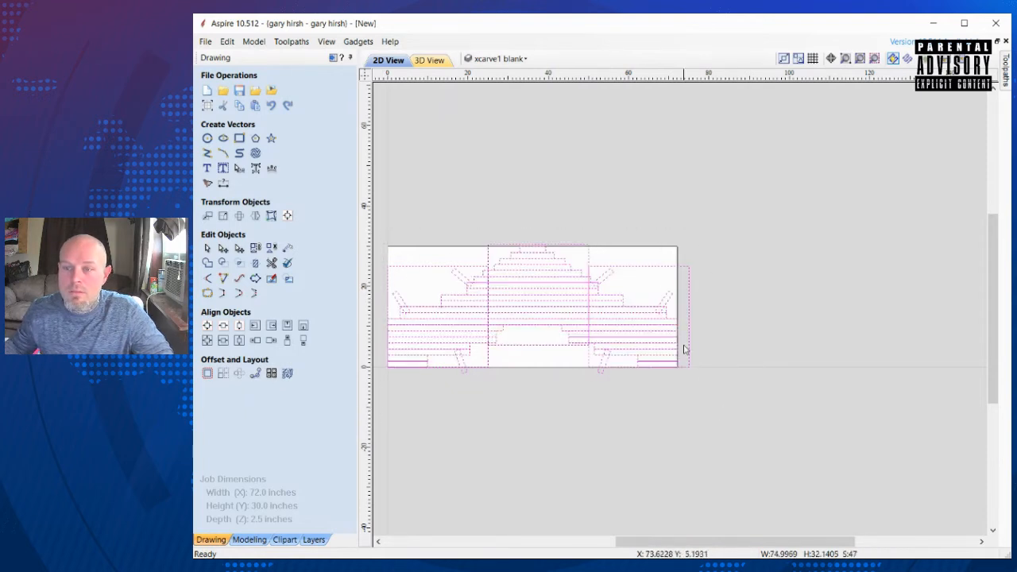
{"action": "left_click", "coordinate": [619, 267], "text": "shift"}
{"action": "left_click", "coordinate": [578, 248], "text": "shift"}
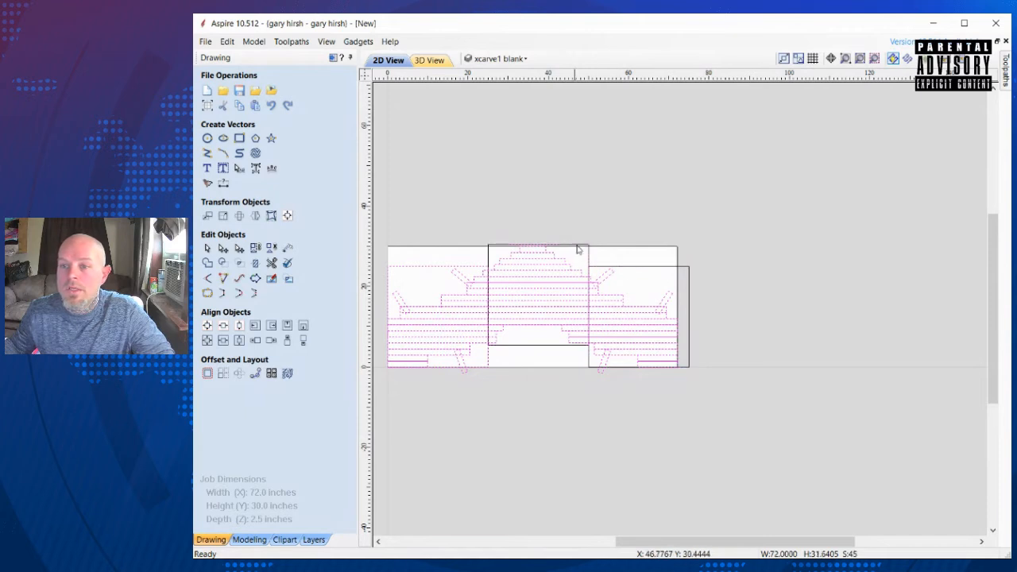
{"action": "left_click", "coordinate": [602, 277], "text": "shift"}
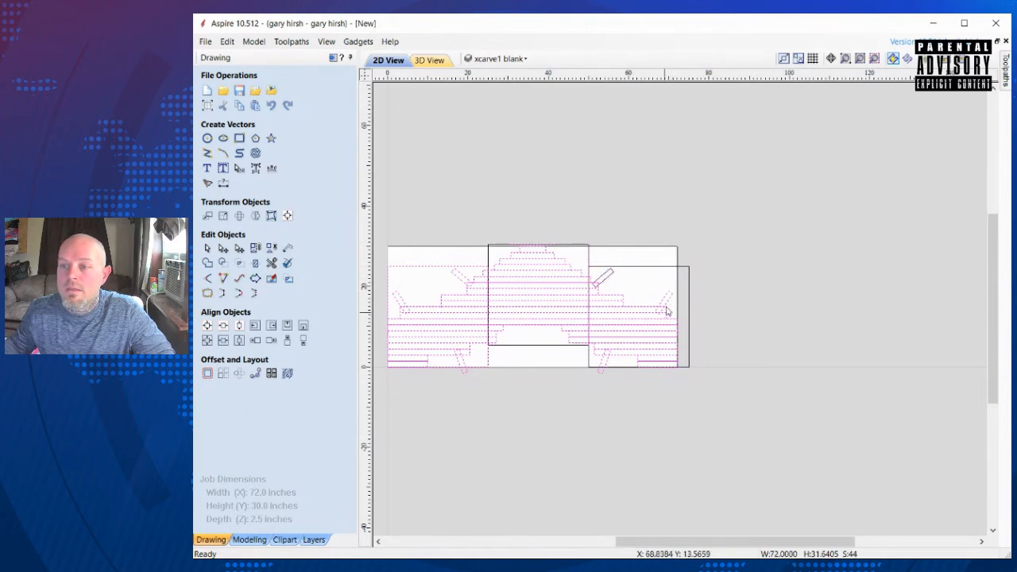
{"action": "left_click", "coordinate": [665, 300], "text": "shift"}
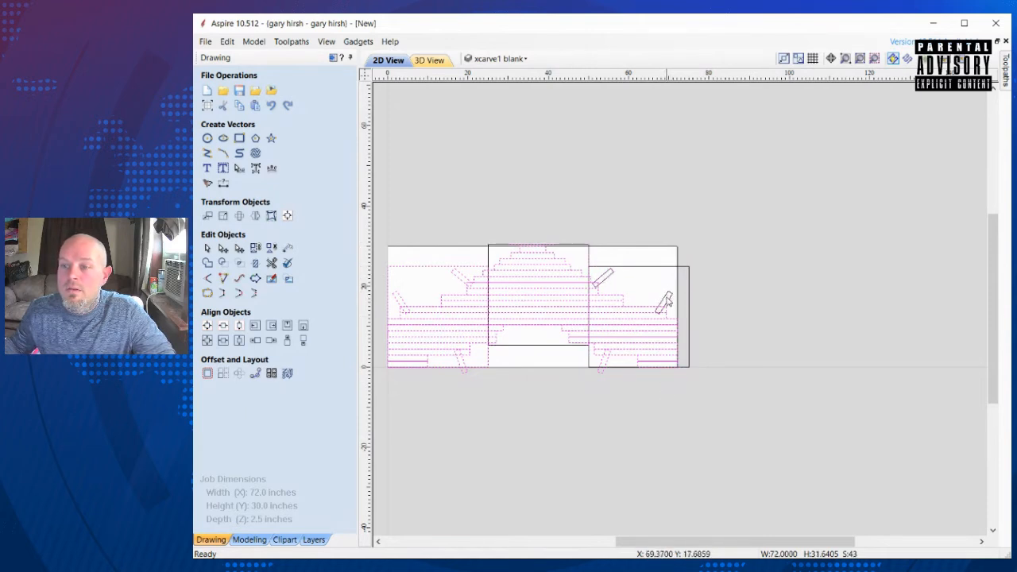
{"action": "left_click", "coordinate": [605, 365], "text": "shift"}
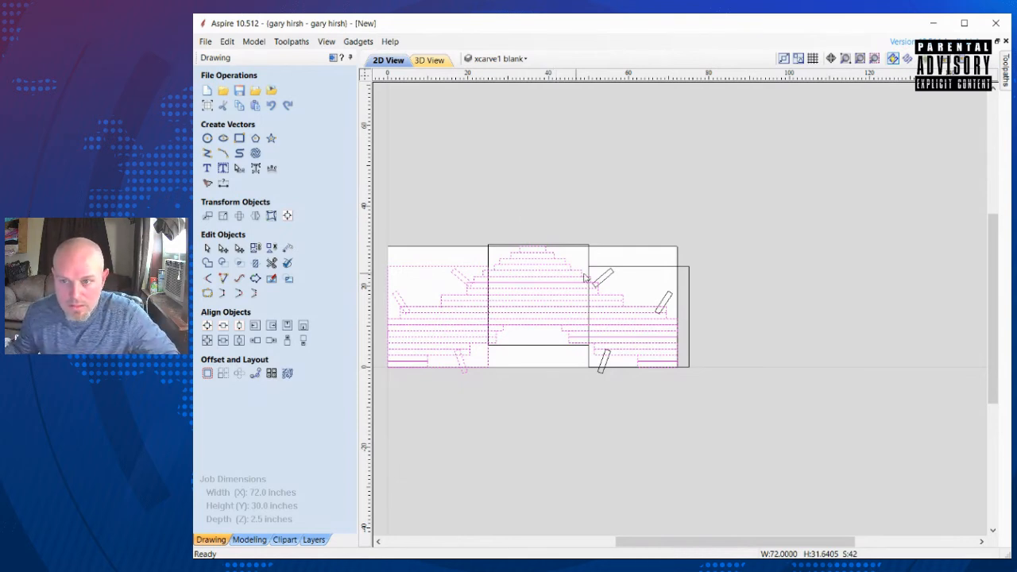
{"action": "right_click", "coordinate": [446, 315]}
{"action": "mouse_move", "coordinate": [540, 528]}
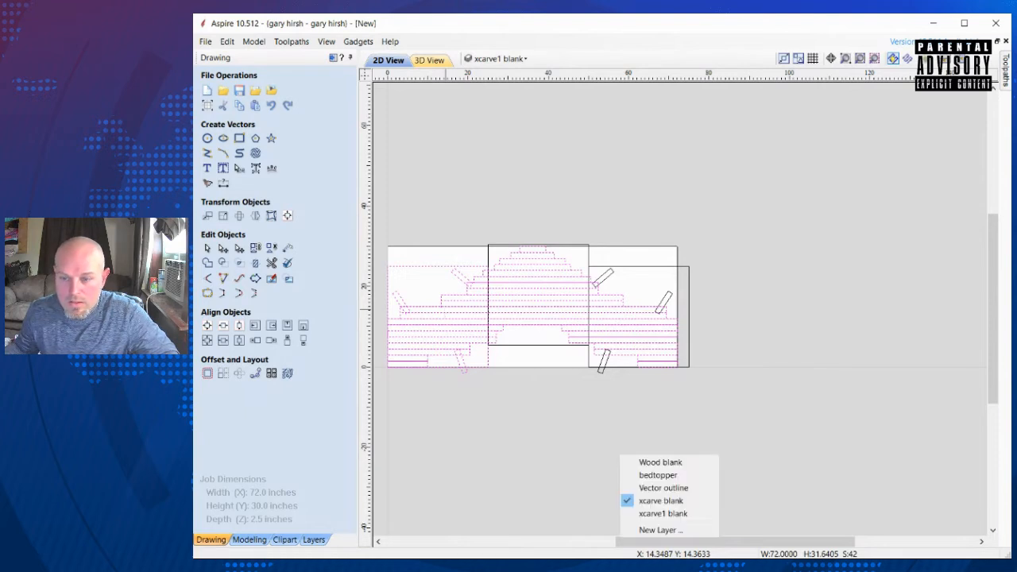
{"action": "left_click", "coordinate": [683, 513]}
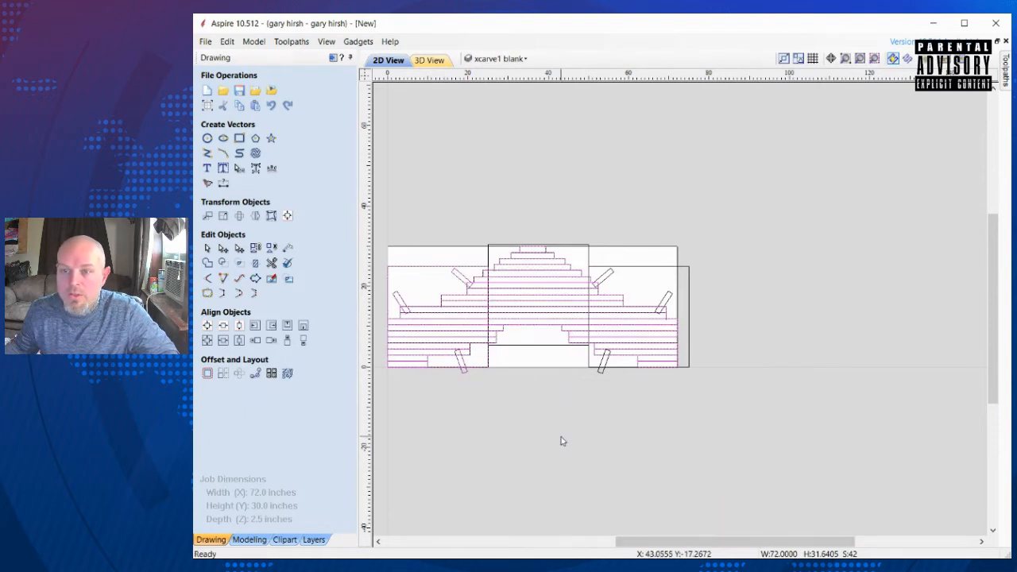
Step: Hide the xcarve blank layer and clear the selection, leaving the xcarve1 blank layer displayed
{"action": "left_click", "coordinate": [498, 59]}
{"action": "left_click", "coordinate": [482, 115]}
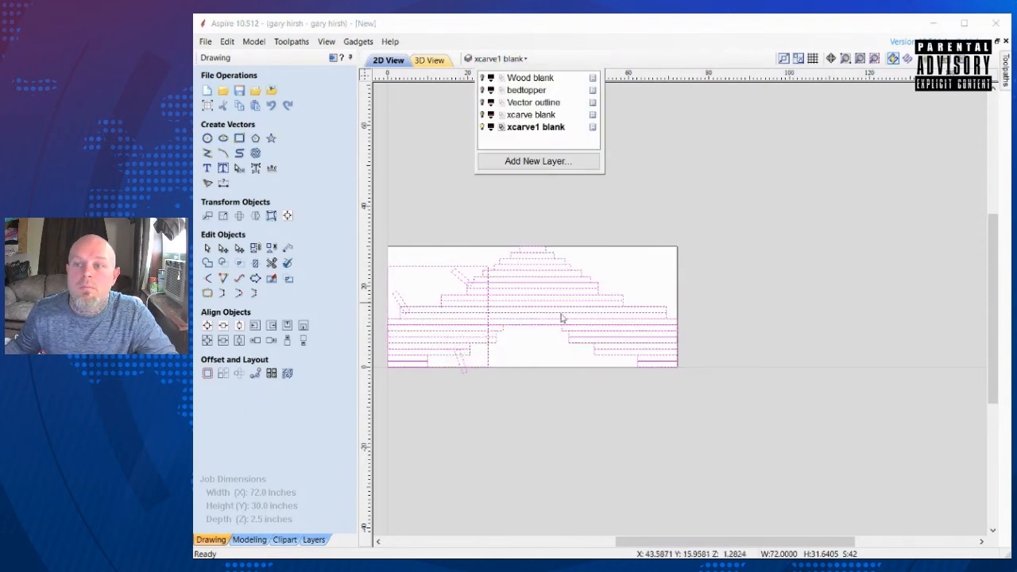
{"action": "left_click", "coordinate": [560, 392]}
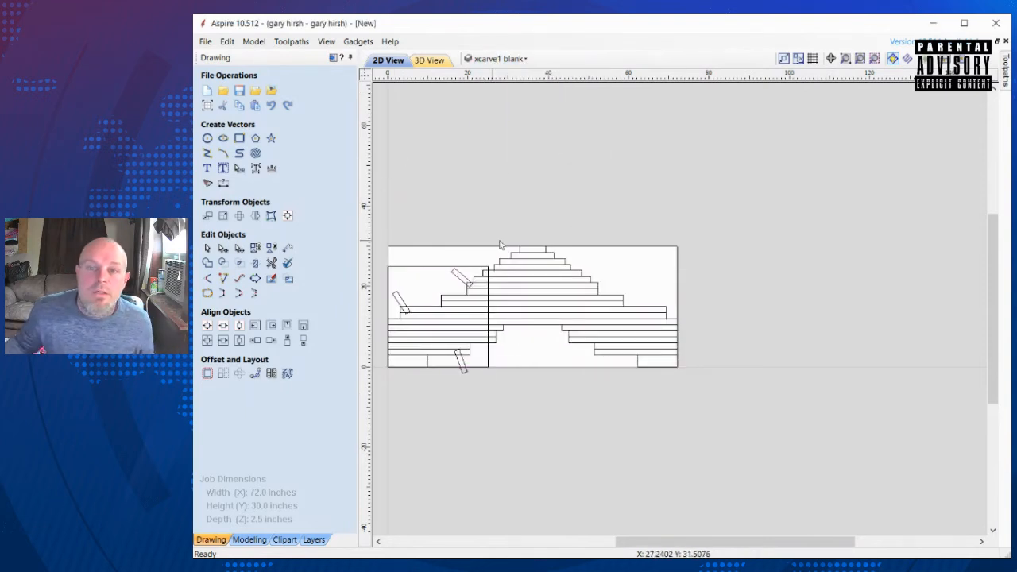
Step: Trim away the lower board lines extending past the right edge of the 25-inch square, up to about Y 18
{"action": "left_click", "coordinate": [271, 263]}
{"action": "scroll", "coordinate": [496, 340], "scroll_direction": "up", "scroll_amount": 5}
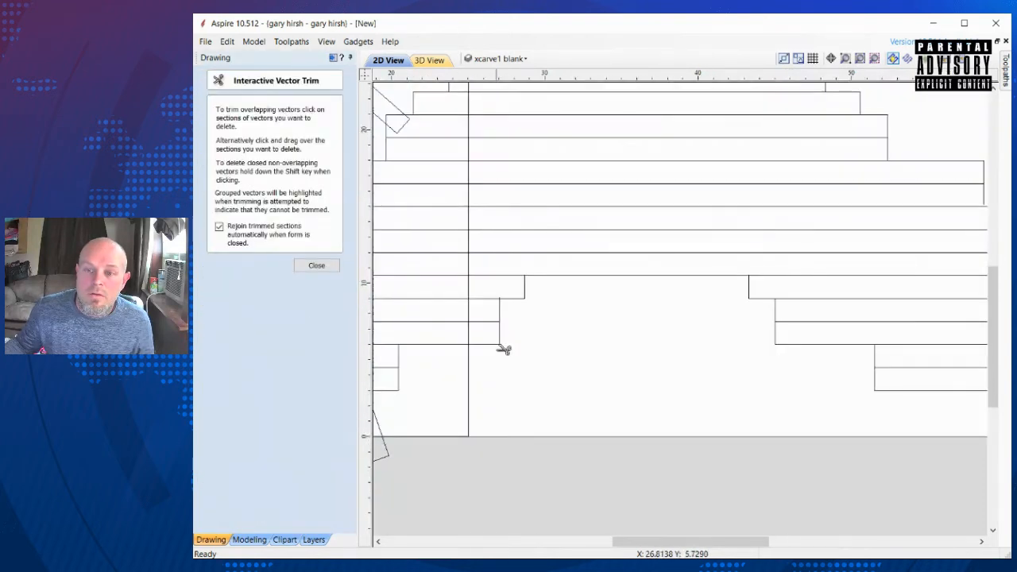
{"action": "left_click", "coordinate": [486, 344]}
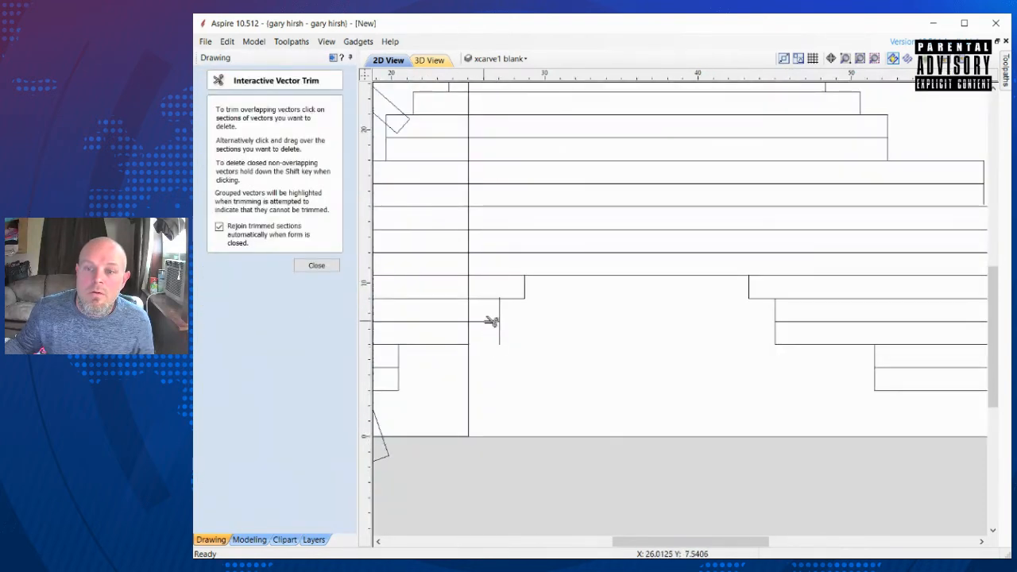
{"action": "left_click", "coordinate": [486, 322]}
{"action": "left_click", "coordinate": [486, 275]}
{"action": "left_click", "coordinate": [488, 252]}
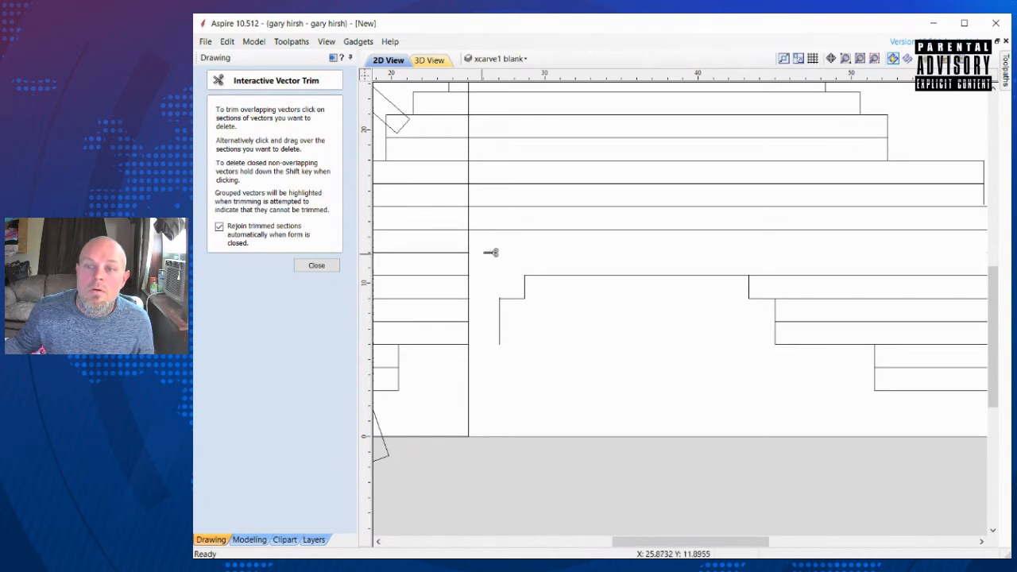
{"action": "left_click", "coordinate": [488, 230]}
{"action": "left_click", "coordinate": [489, 206]}
{"action": "left_click", "coordinate": [488, 183]}
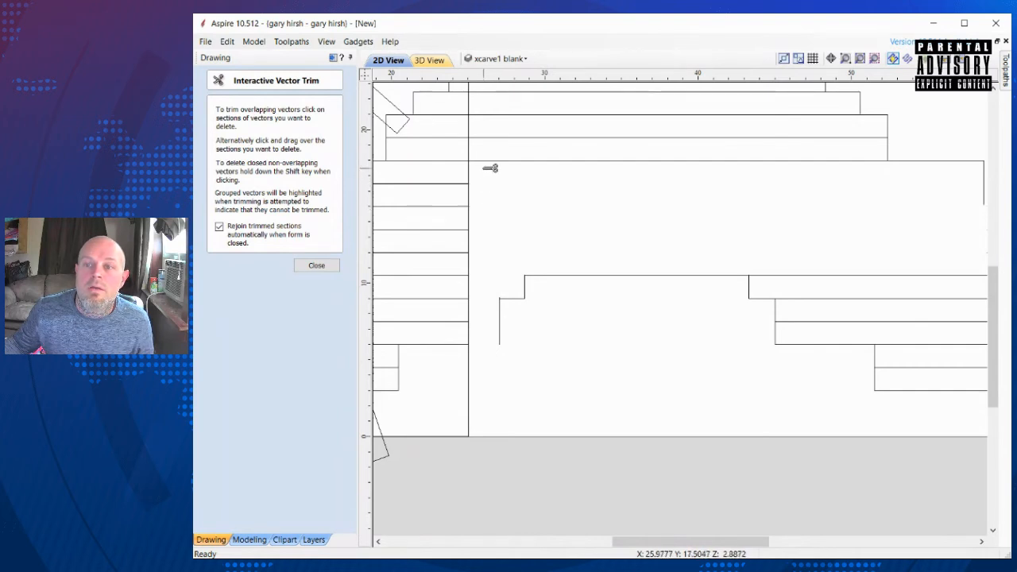
{"action": "left_click", "coordinate": [489, 162]}
Step: Trim the remaining upper board lines that cross the right edge of the 25-inch square
{"action": "scroll", "coordinate": [488, 161], "scroll_direction": "up", "scroll_amount": 2}
{"action": "scroll", "coordinate": [487, 162], "scroll_direction": "down", "scroll_amount": 5}
{"action": "scroll", "coordinate": [490, 170], "scroll_direction": "up", "scroll_amount": 1}
{"action": "scroll", "coordinate": [499, 122], "scroll_direction": "down", "scroll_amount": 5}
{"action": "scroll", "coordinate": [503, 197], "scroll_direction": "up", "scroll_amount": 3}
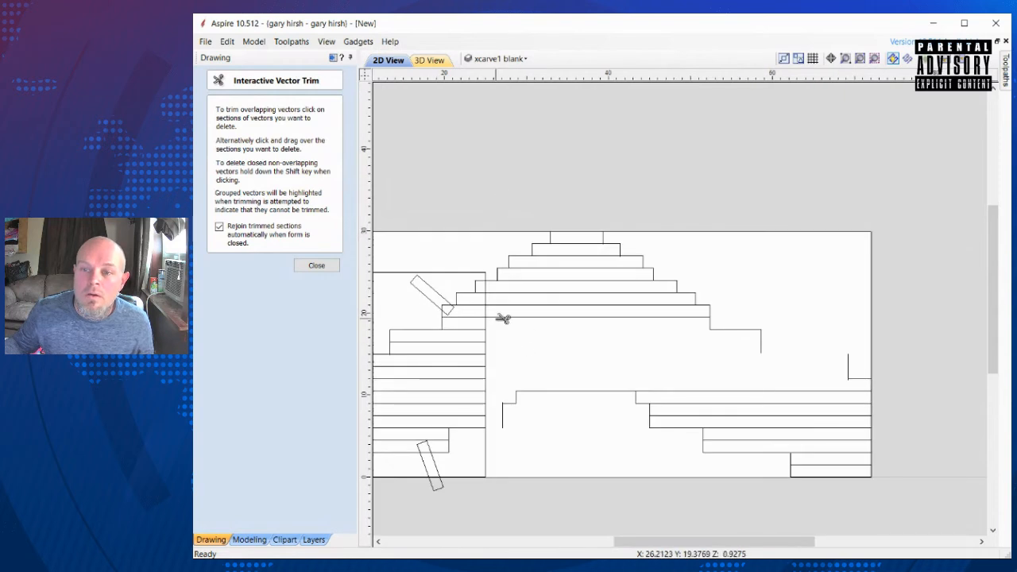
{"action": "left_click", "coordinate": [498, 317]}
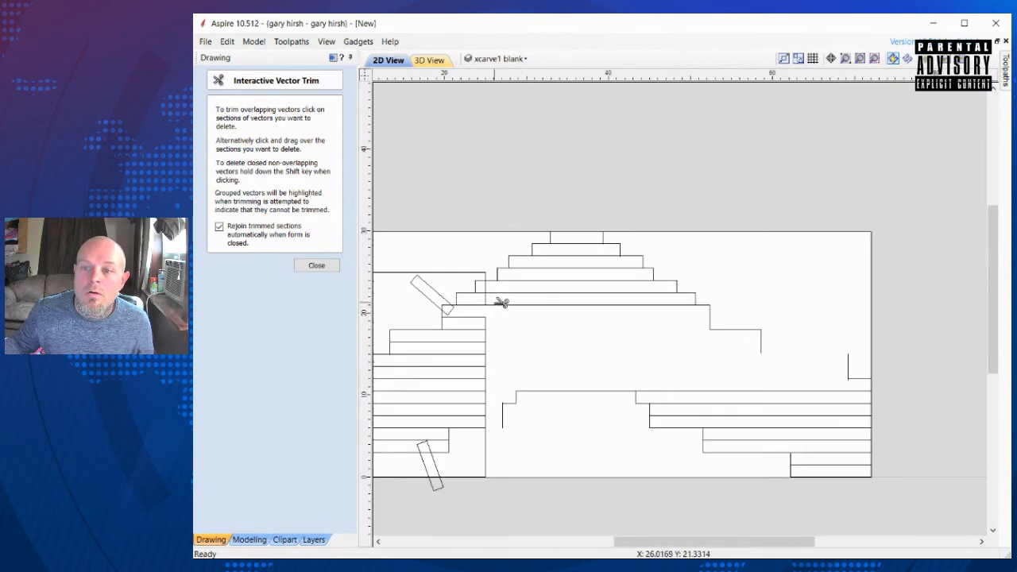
{"action": "left_click", "coordinate": [504, 305]}
{"action": "left_click", "coordinate": [502, 293]}
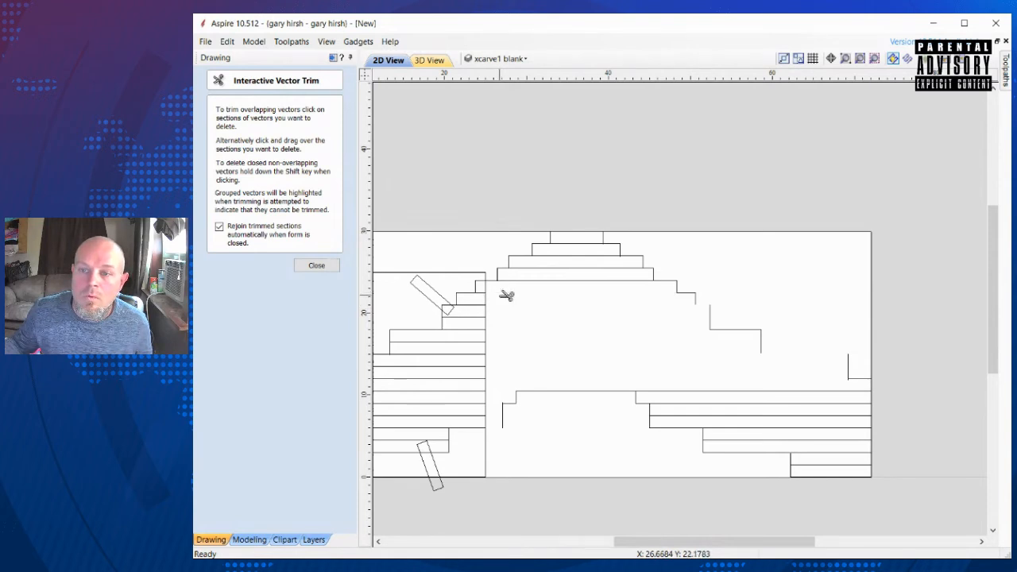
{"action": "left_click", "coordinate": [501, 281]}
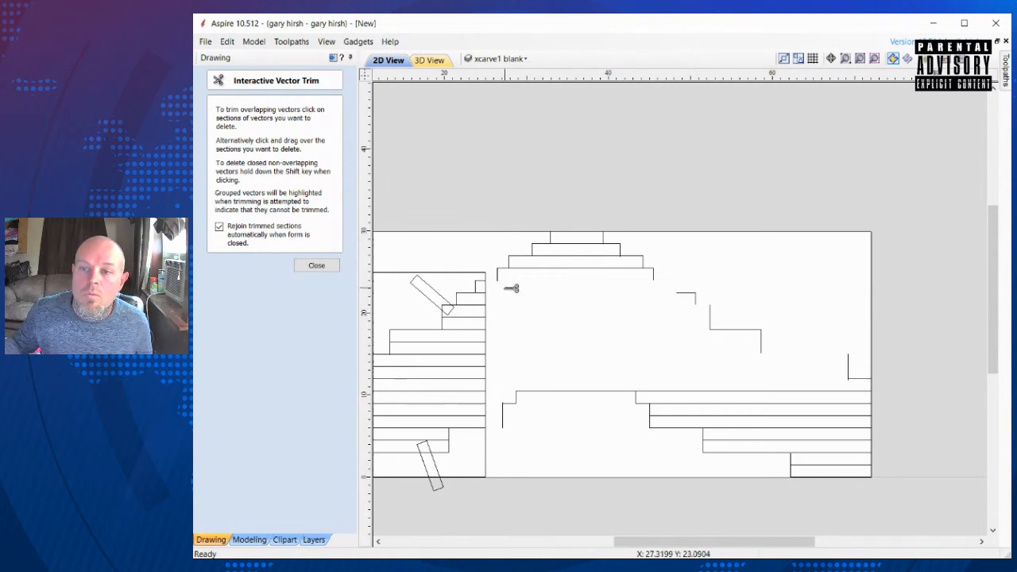
Step: Finish trimming and delete all leftover vectors to the right of the 25-inch square
{"action": "key", "text": "Escape"}
{"action": "left_click_drag", "start_coordinate": [490, 225], "coordinate": [921, 507]}
{"action": "key", "text": "Delete"}
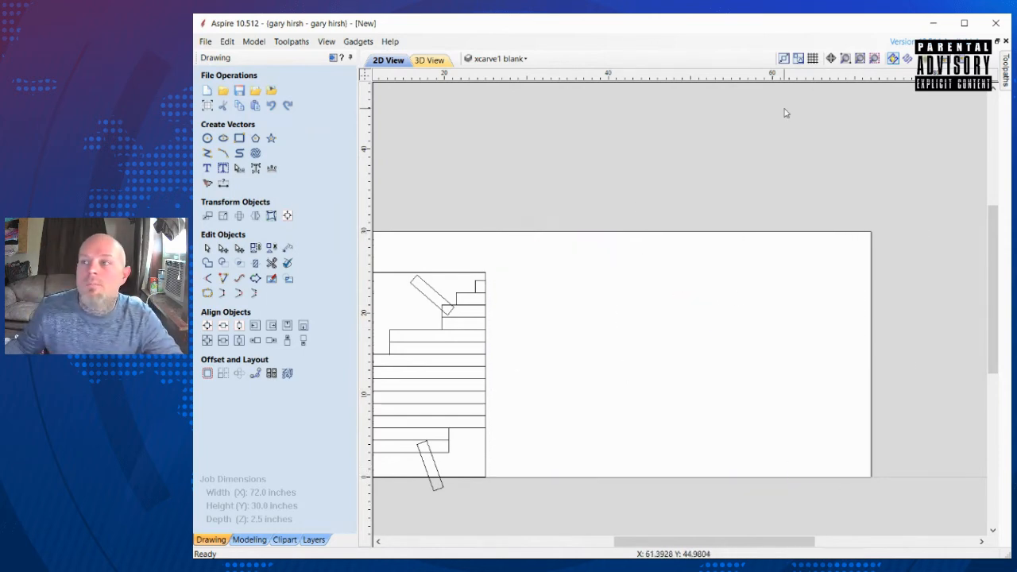
Step: Resize the job to 25 inches wide and 25 inches high so the material matches the square section
{"action": "left_click", "coordinate": [860, 58]}
{"action": "scroll", "coordinate": [522, 377], "scroll_direction": "up", "scroll_amount": 1}
{"action": "scroll", "coordinate": [522, 377], "scroll_direction": "down", "scroll_amount": 1}
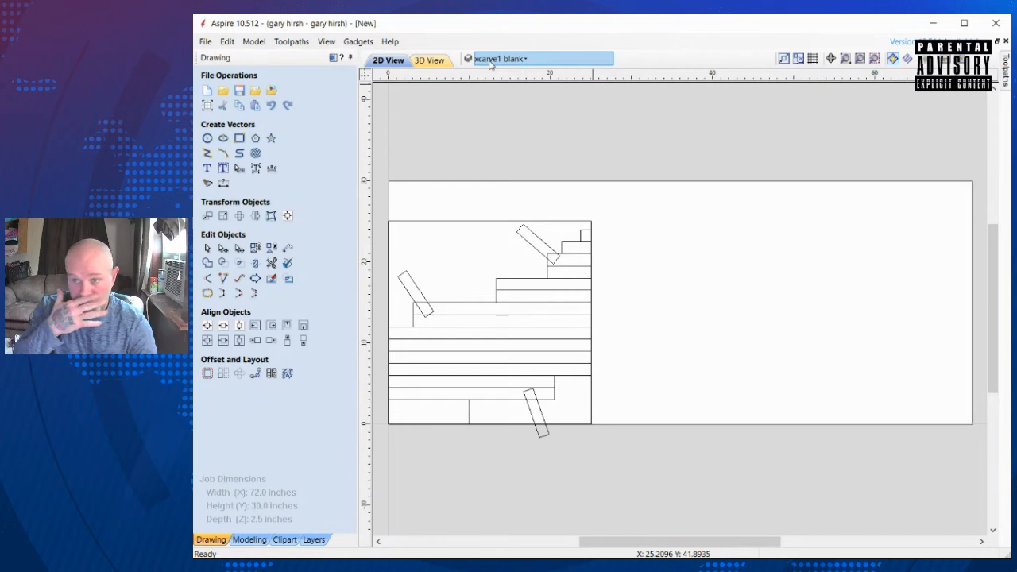
{"action": "left_click", "coordinate": [207, 106]}
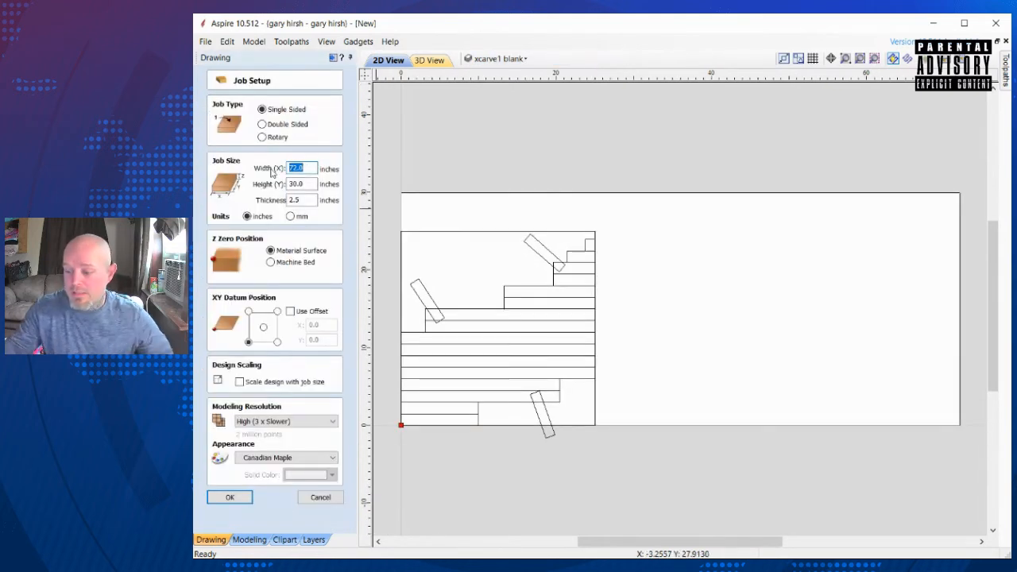
{"action": "type", "text": "25"}
{"action": "key", "text": "Tab"}
{"action": "type", "text": "25"}
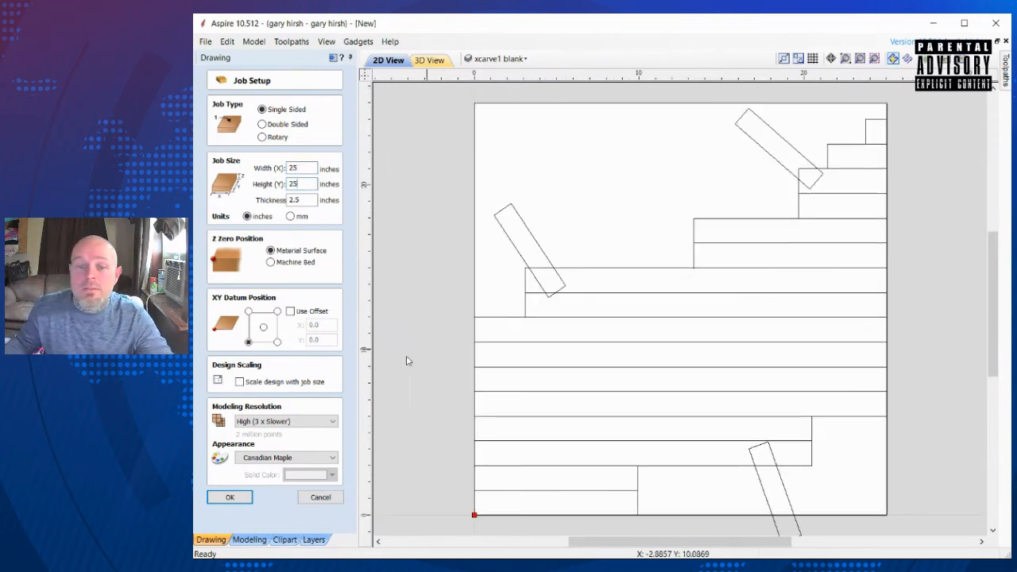
{"action": "left_click", "coordinate": [230, 496]}
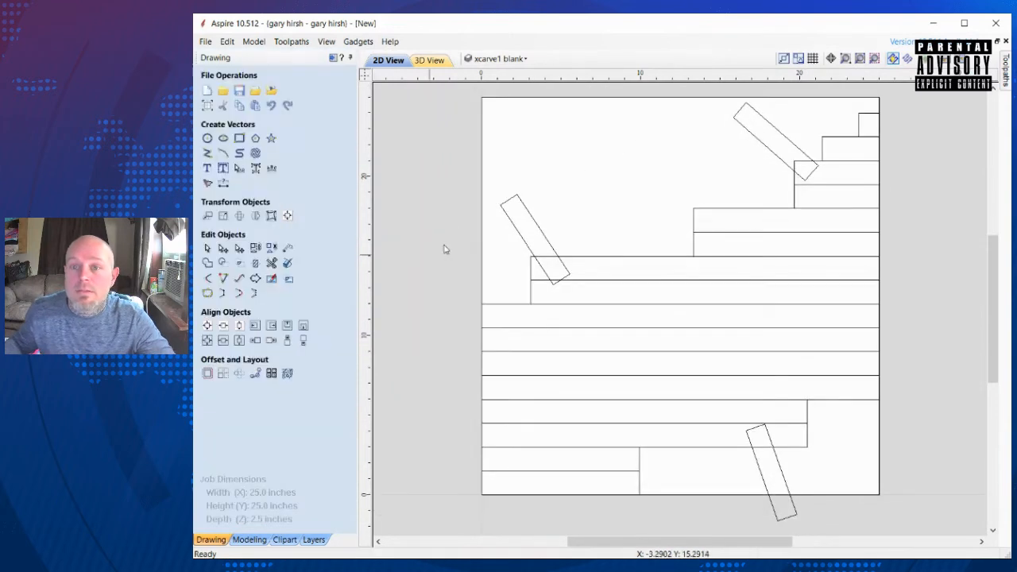
Step: Show the bedtopper layer and select the bedtopper model over the board layout
{"action": "left_click", "coordinate": [501, 60]}
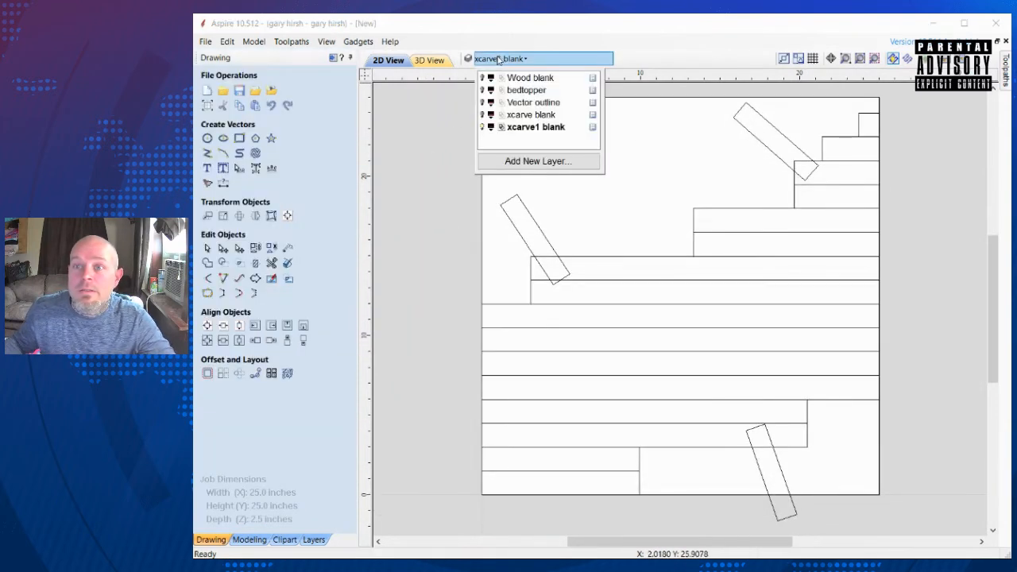
{"action": "left_click", "coordinate": [482, 90]}
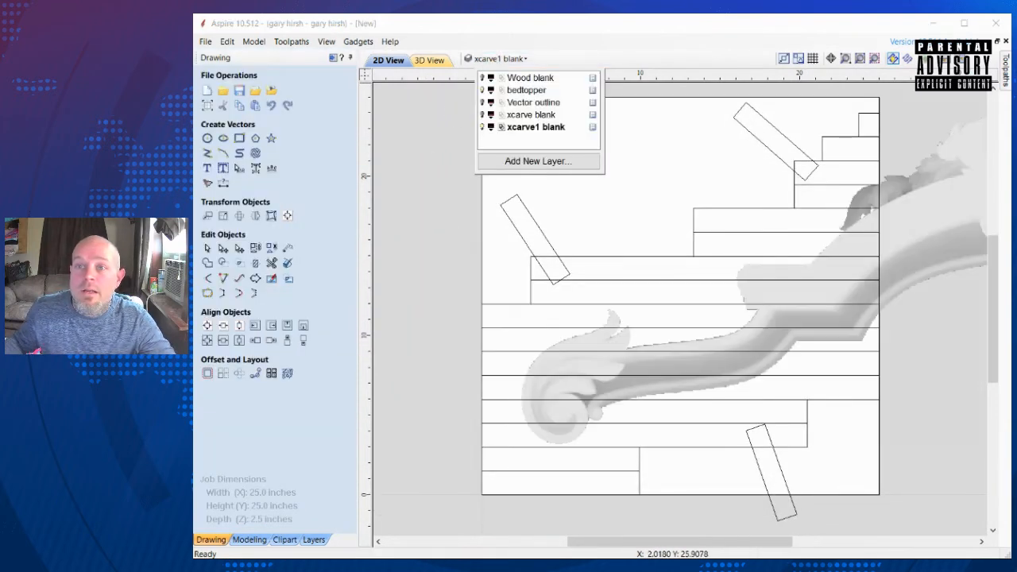
{"action": "left_click", "coordinate": [440, 162]}
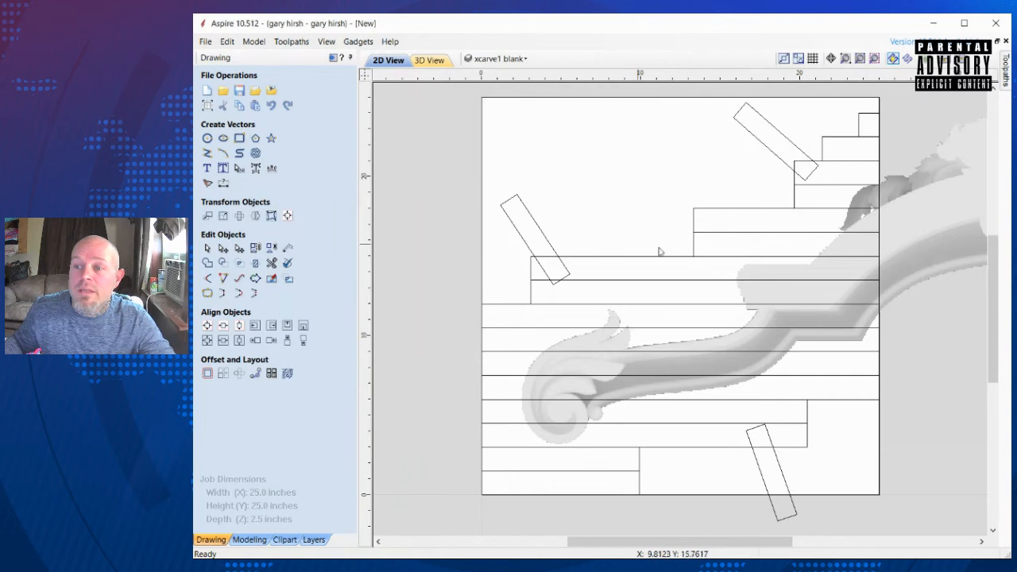
{"action": "left_click", "coordinate": [796, 316]}
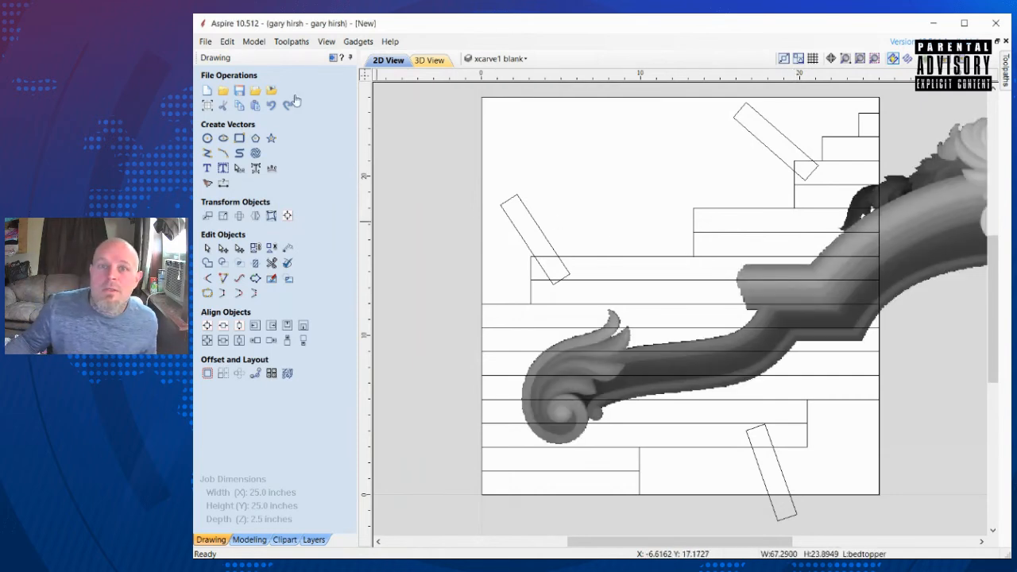
{"action": "left_click", "coordinate": [333, 58]}
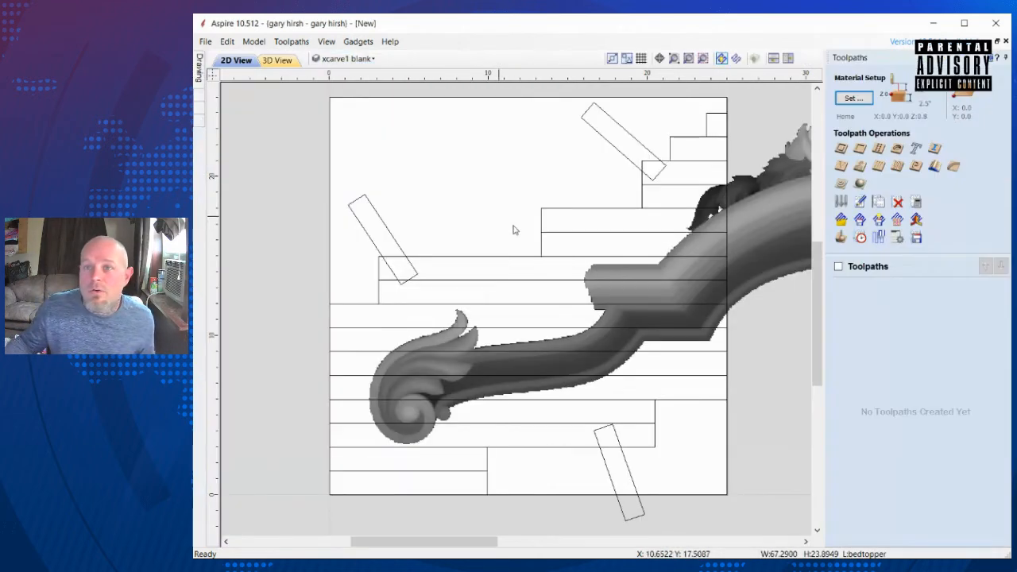
{"action": "left_click", "coordinate": [841, 183]}
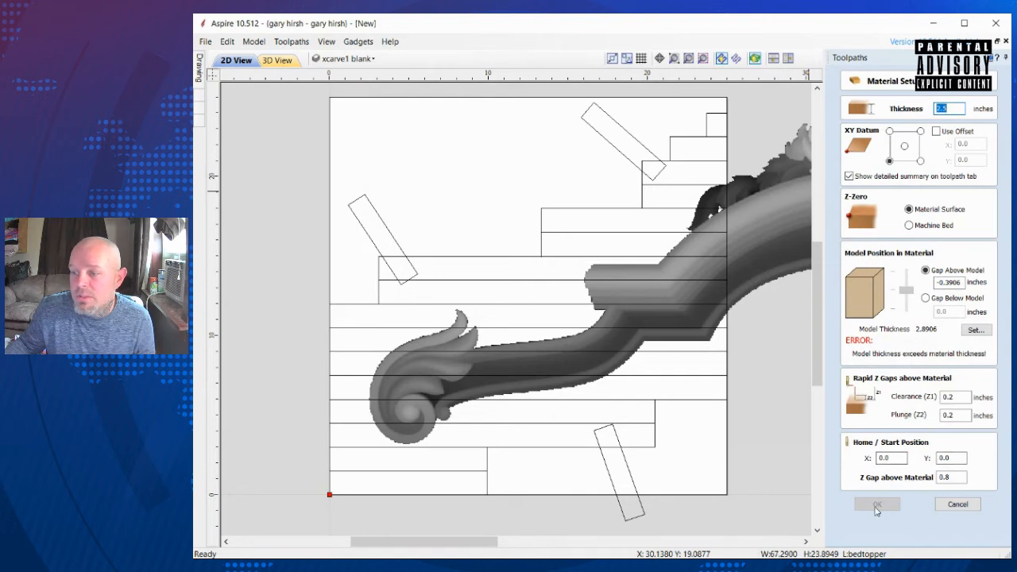
{"action": "left_click", "coordinate": [957, 503]}
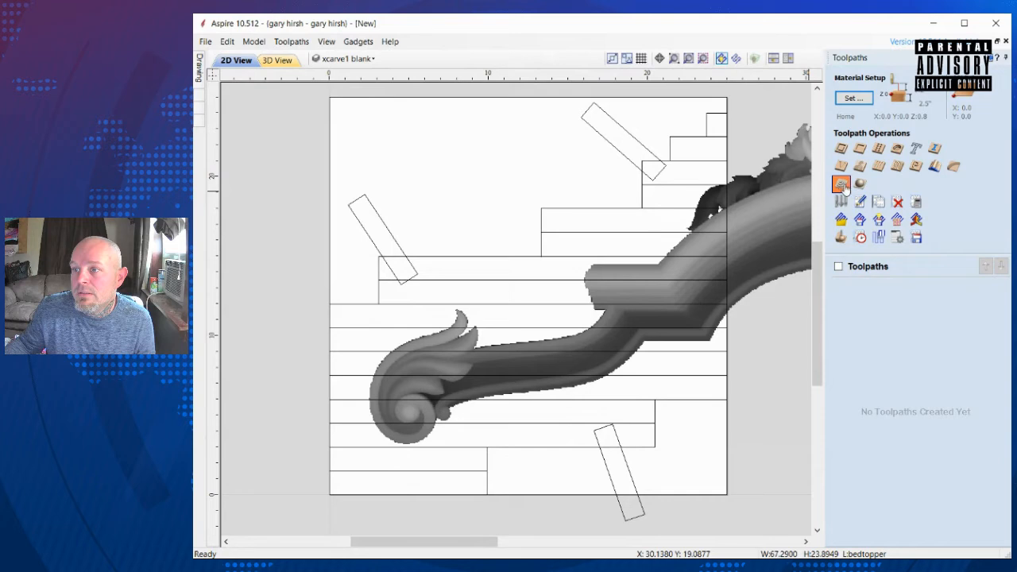
{"action": "left_click", "coordinate": [852, 97]}
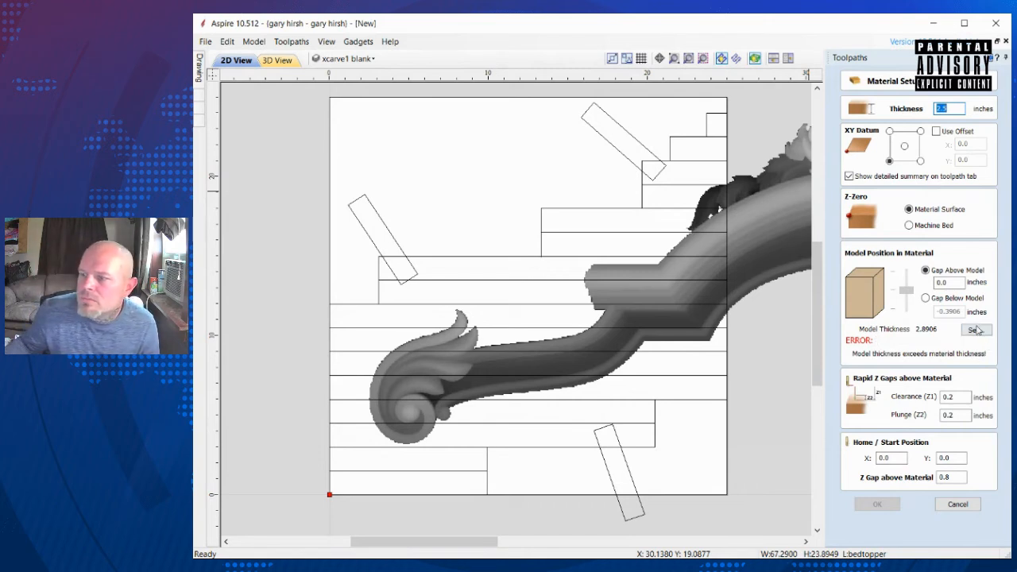
{"action": "left_click", "coordinate": [956, 505]}
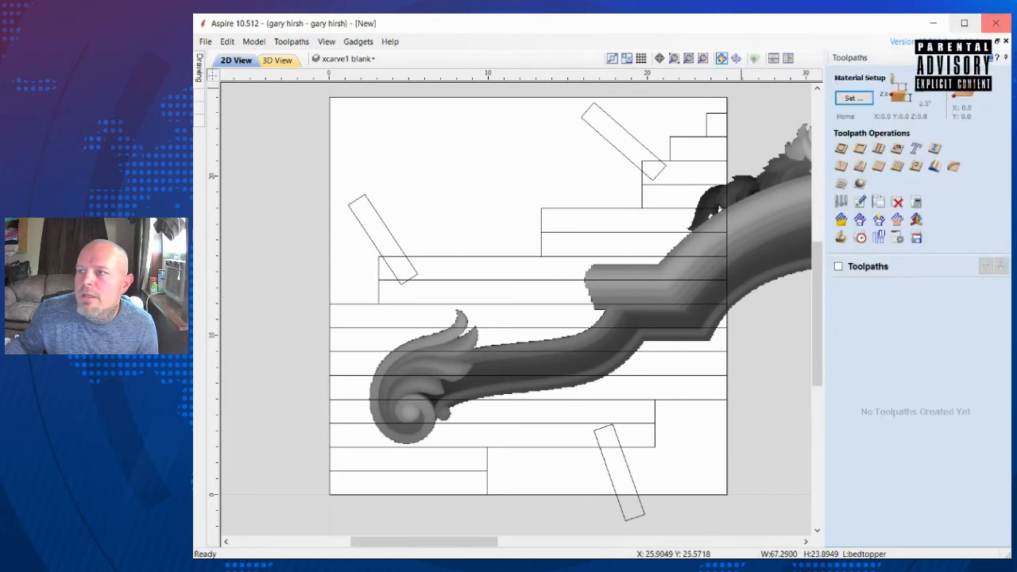
{"action": "left_click", "coordinate": [990, 58]}
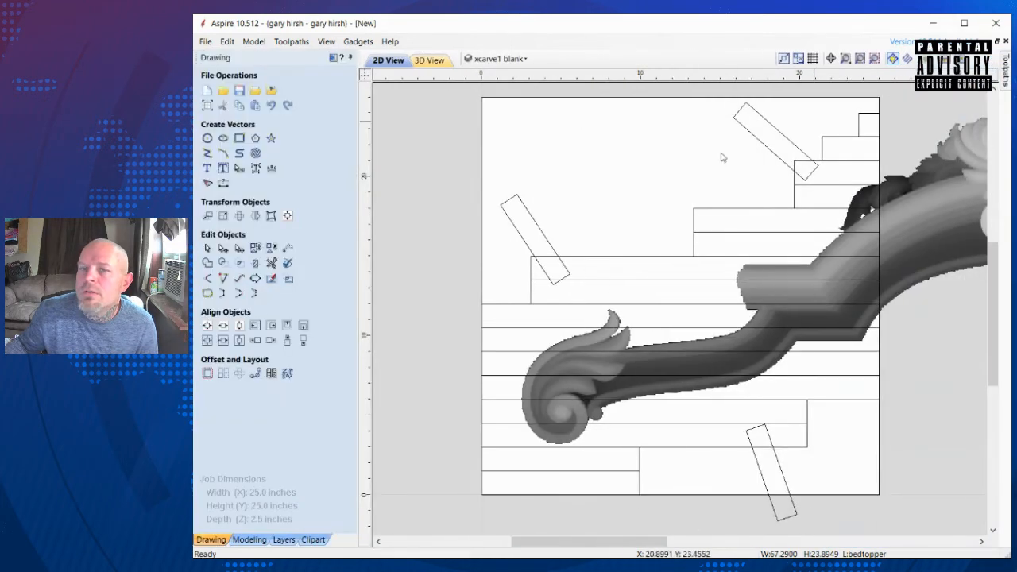
Step: Set the bedtopper component's base height to -1.25 inches and its shape height to 2.425 inches
{"action": "left_click", "coordinate": [249, 539]}
{"action": "left_click", "coordinate": [208, 136]}
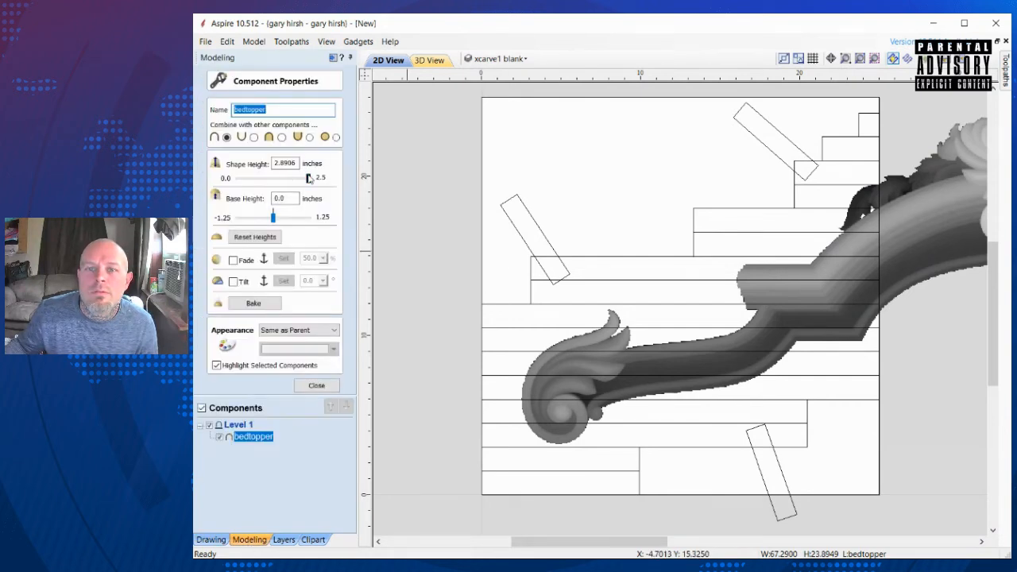
{"action": "left_click_drag", "start_coordinate": [272, 216], "coordinate": [236, 217]}
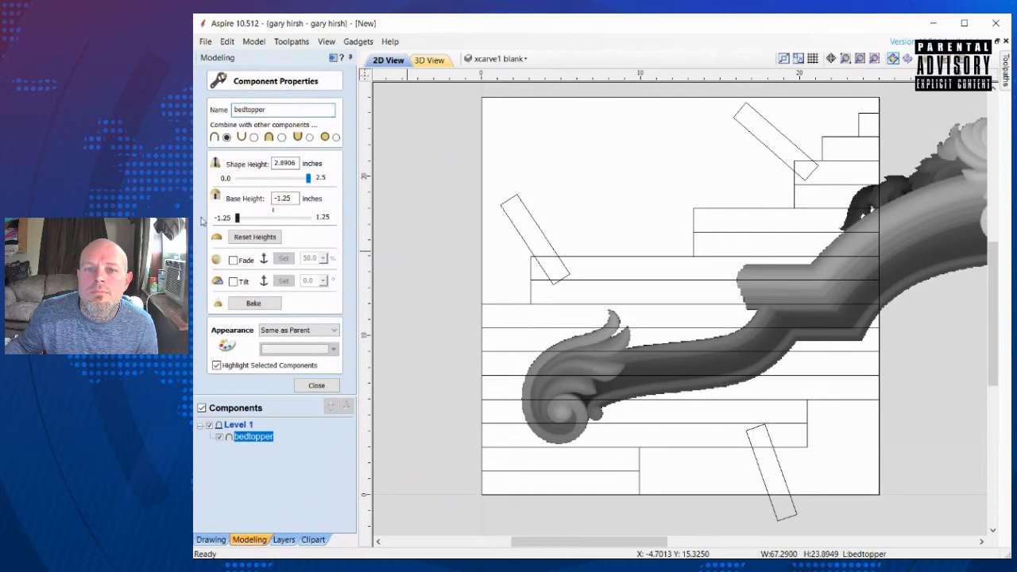
{"action": "left_click", "coordinate": [316, 386]}
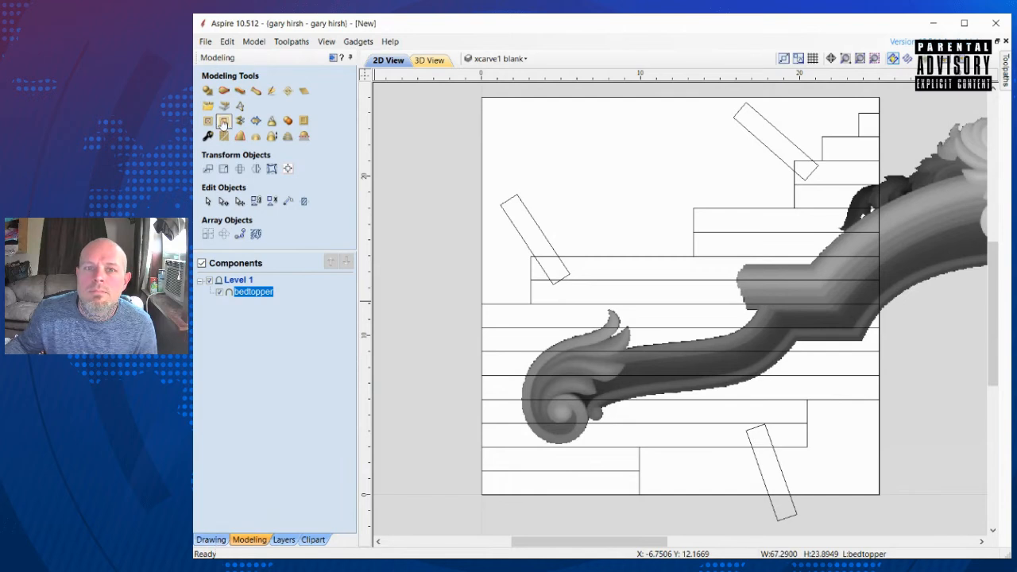
{"action": "left_click", "coordinate": [207, 135]}
{"action": "left_click_drag", "start_coordinate": [309, 178], "coordinate": [307, 181]}
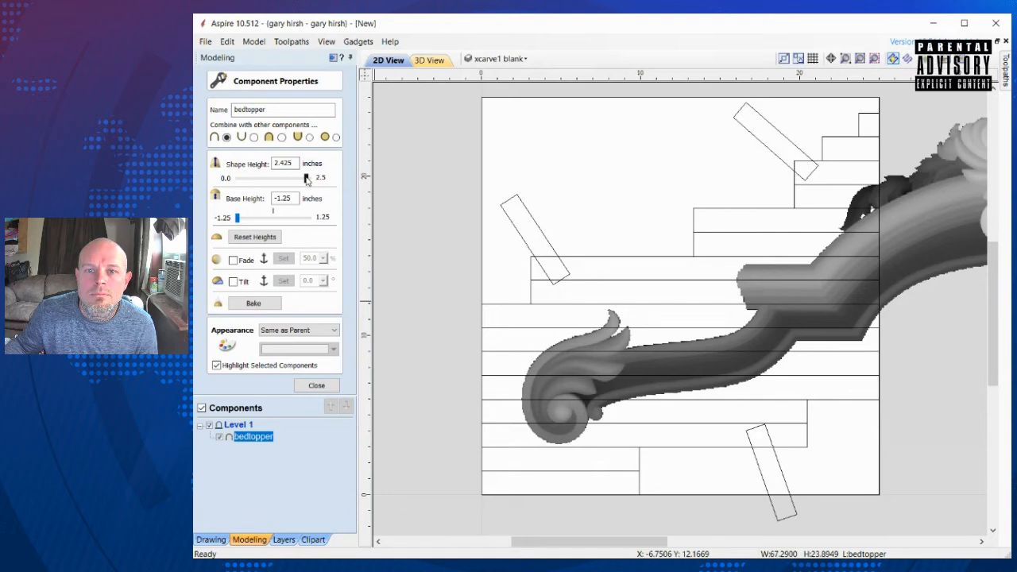
{"action": "left_click", "coordinate": [316, 386]}
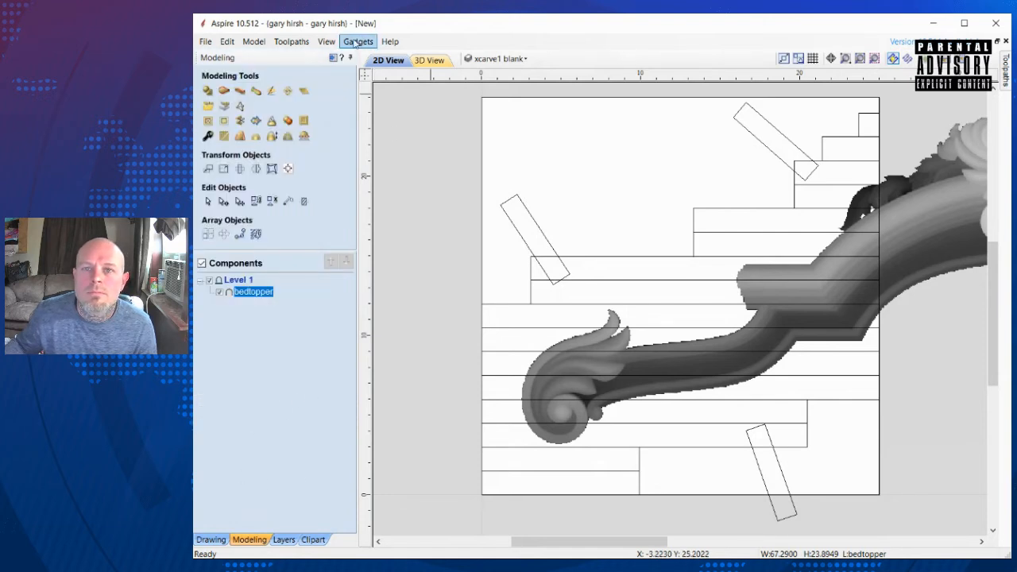
Step: Calculate a 3D Raster roughing toolpath along X with the 1/4" End Mill inside the material boundary, and preview the cut
{"action": "left_click", "coordinate": [332, 58]}
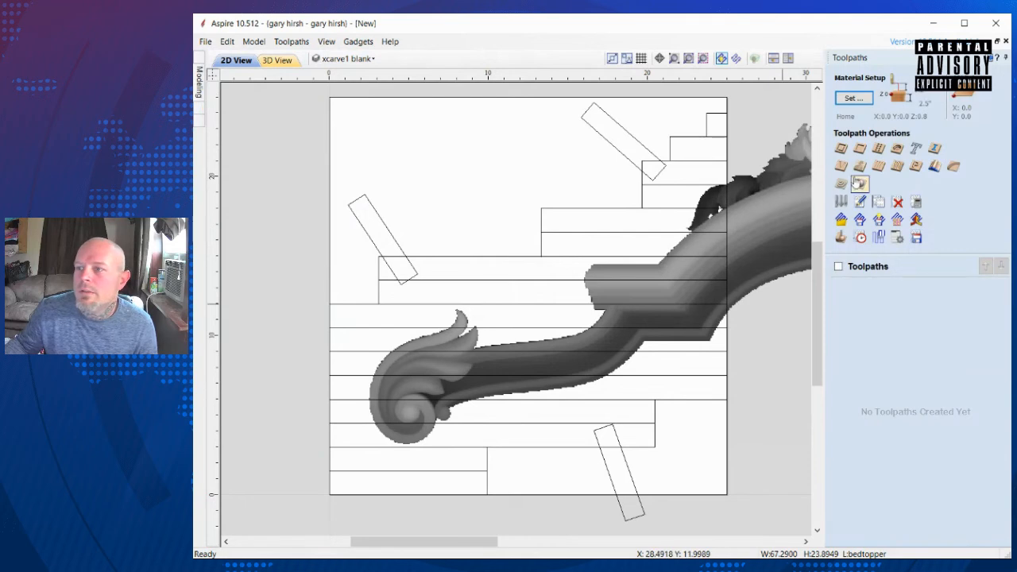
{"action": "left_click", "coordinate": [840, 184]}
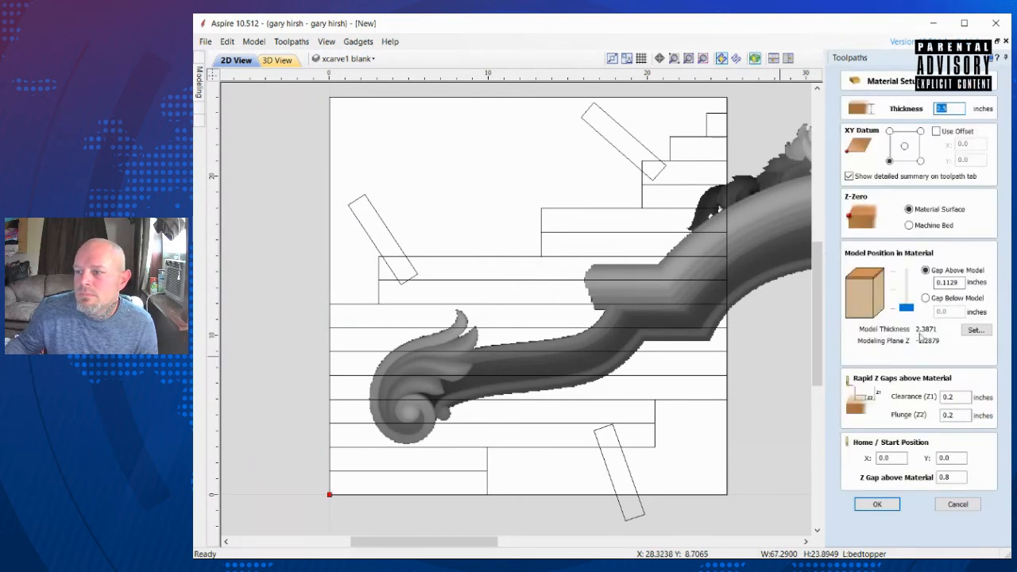
{"action": "left_click", "coordinate": [877, 504]}
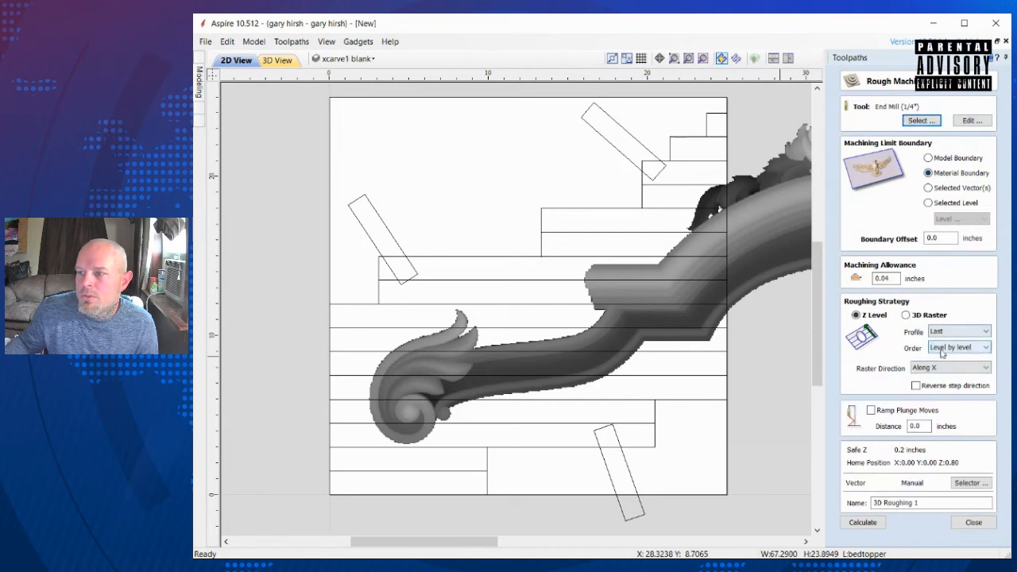
{"action": "left_click", "coordinate": [906, 315]}
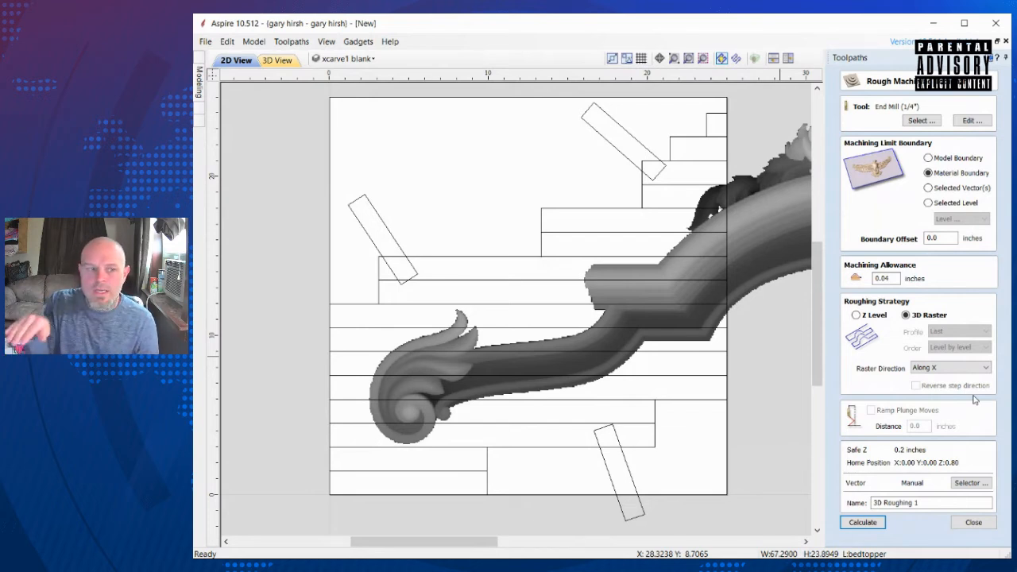
{"action": "left_click", "coordinate": [866, 524]}
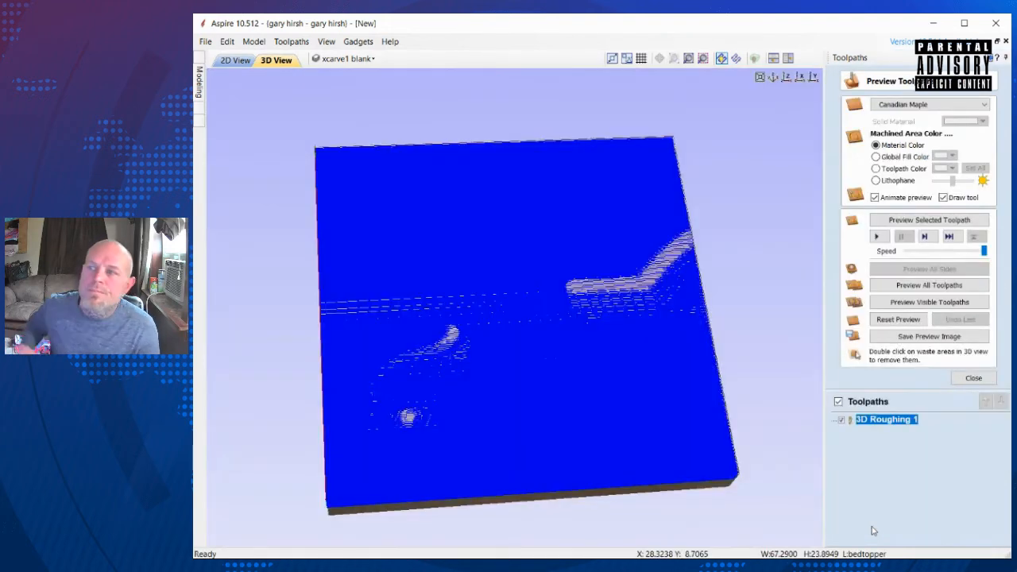
{"action": "left_click", "coordinate": [877, 237]}
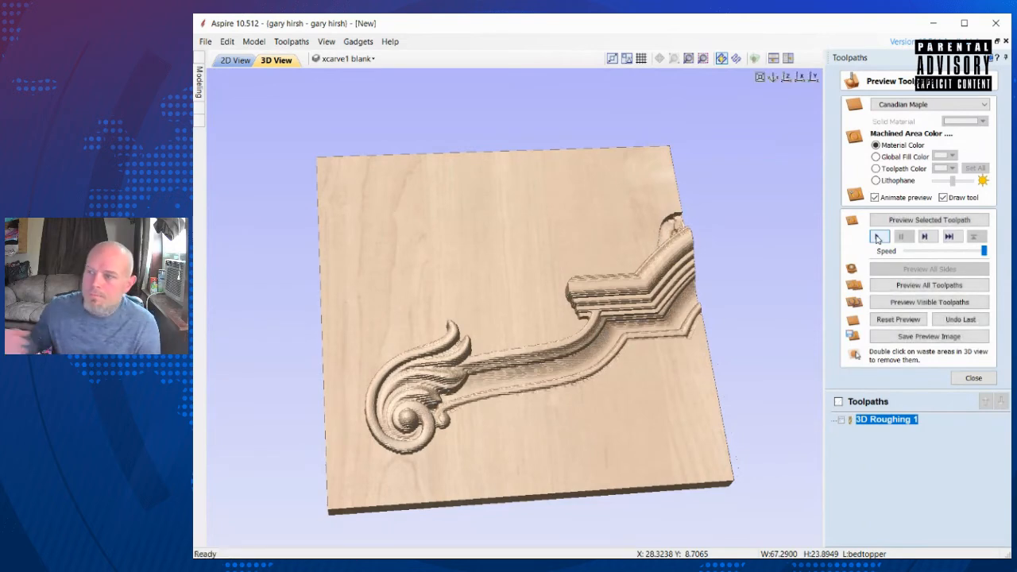
{"action": "left_click", "coordinate": [973, 378]}
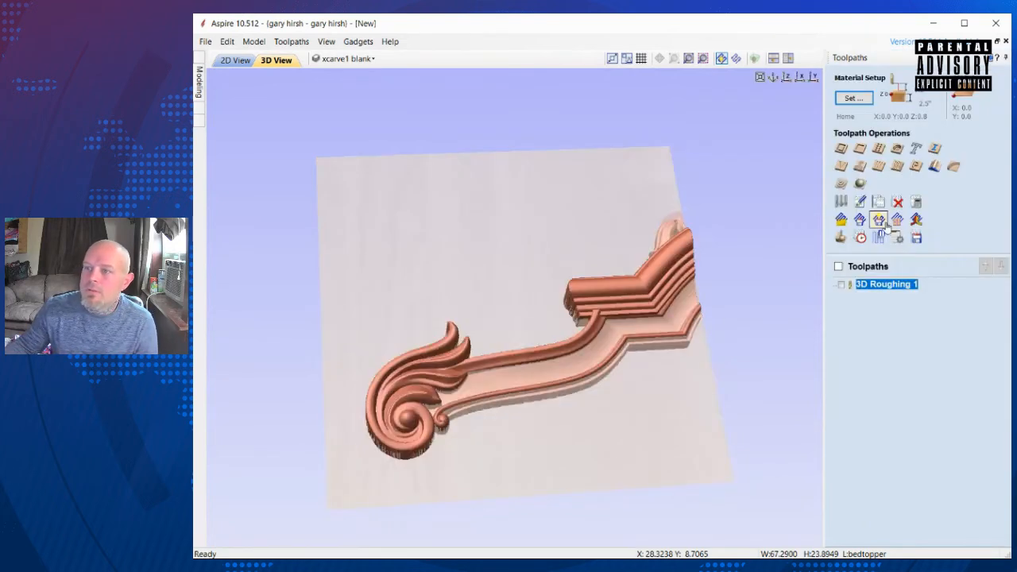
Step: Calculate a raster 3D finishing toolpath at -45 degrees within the model boundary using the SPE Tool .5mmRAD, and preview the cut
{"action": "left_click", "coordinate": [860, 183]}
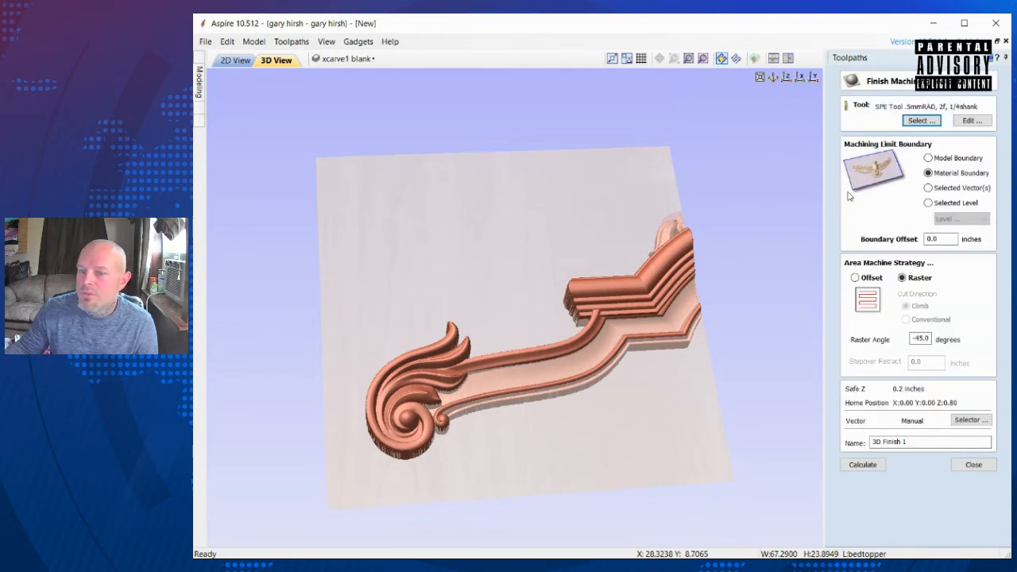
{"action": "left_click", "coordinate": [927, 157]}
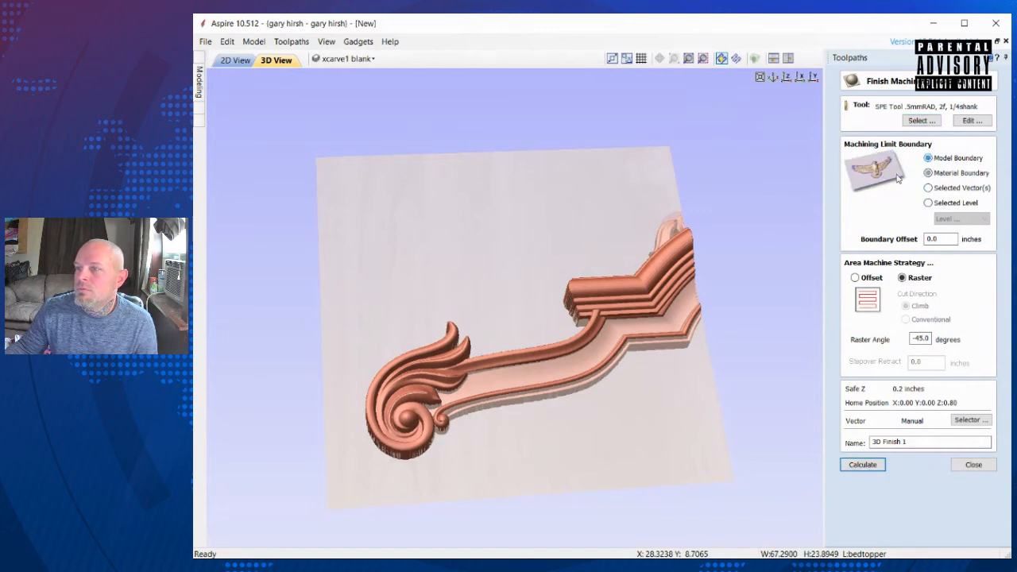
{"action": "left_click", "coordinate": [862, 464]}
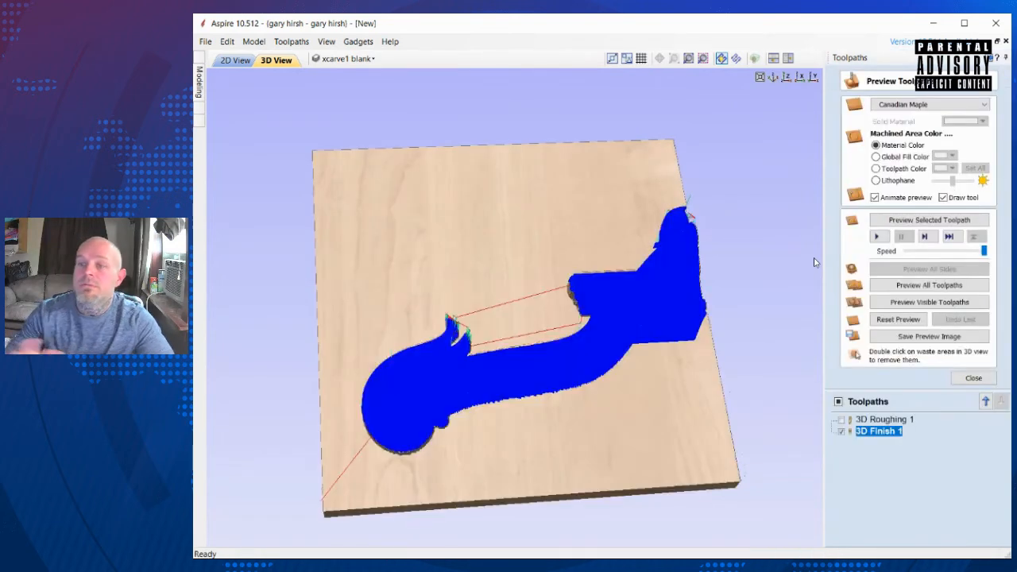
{"action": "left_click", "coordinate": [877, 236]}
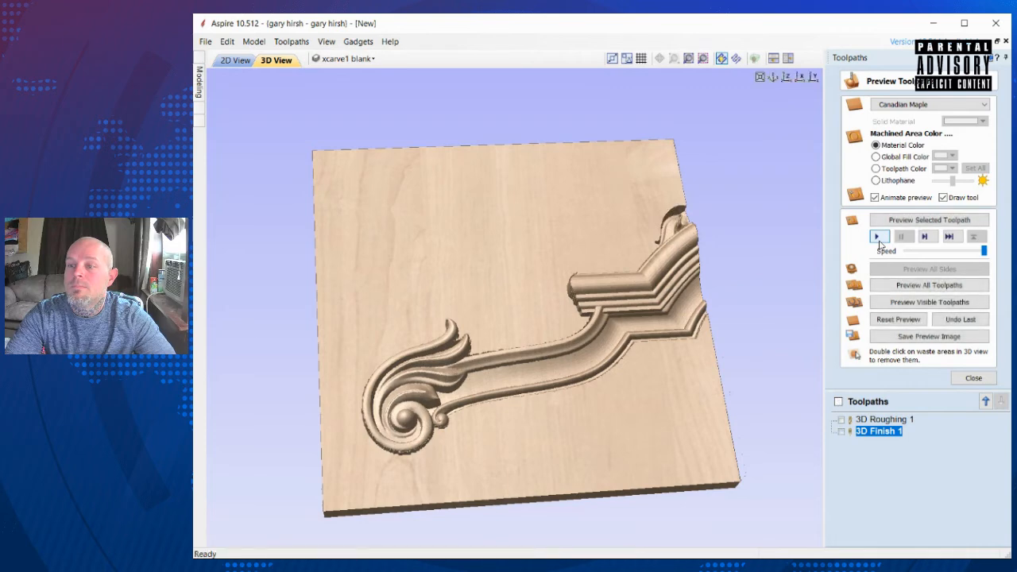
{"action": "left_click_drag", "start_coordinate": [691, 342], "coordinate": [551, 400]}
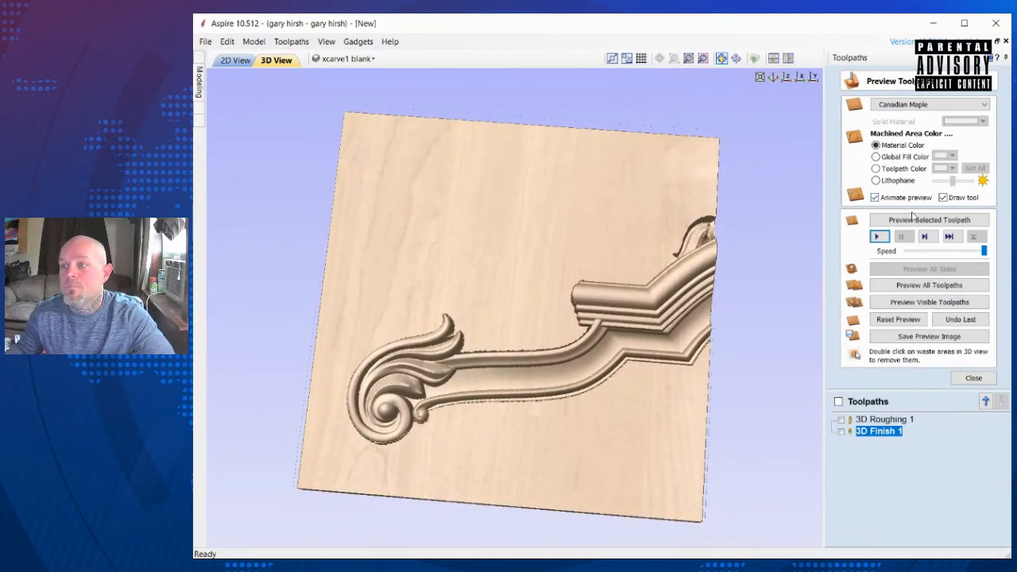
{"action": "left_click", "coordinate": [973, 377]}
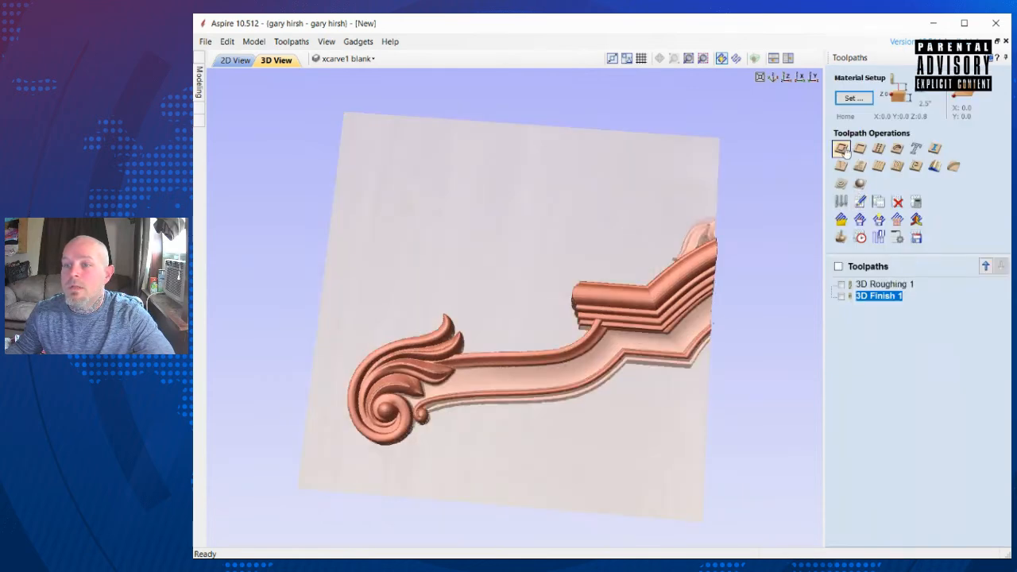
Step: Delete both the 3D roughing and 3D finishing toolpaths from the job
{"action": "left_click", "coordinate": [236, 60]}
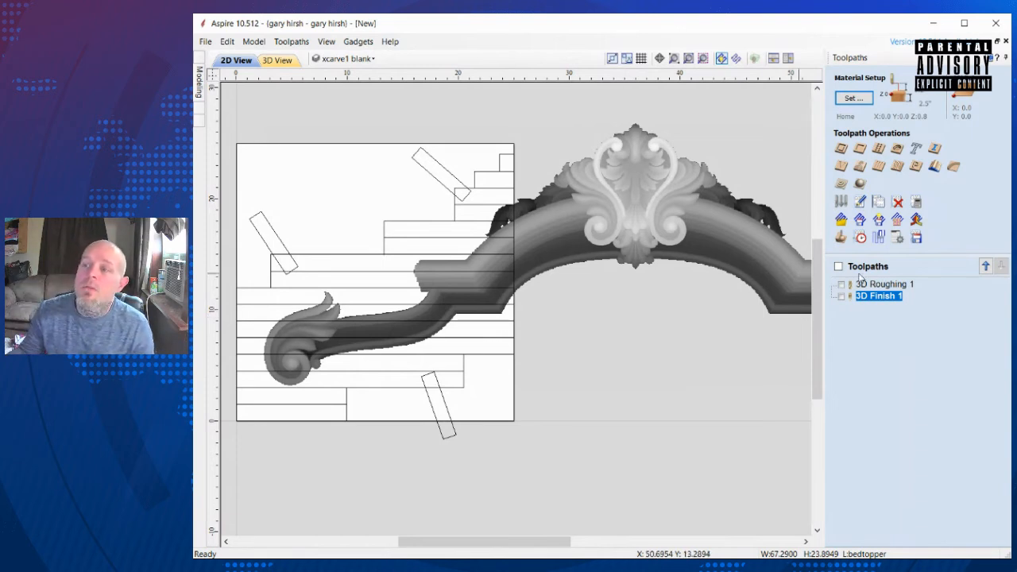
{"action": "mouse_move", "coordinate": [862, 291]}
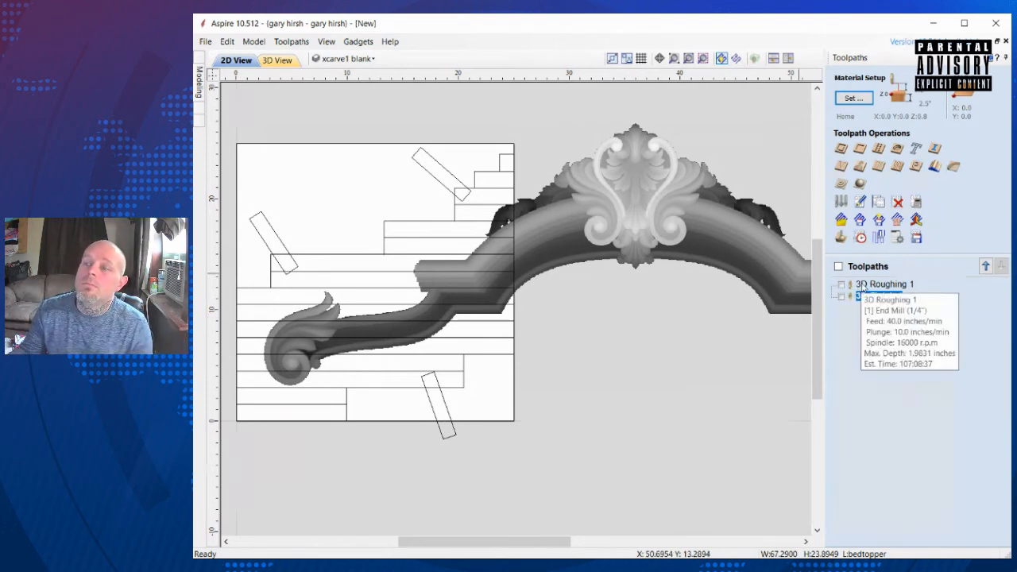
{"action": "left_click", "coordinate": [864, 285]}
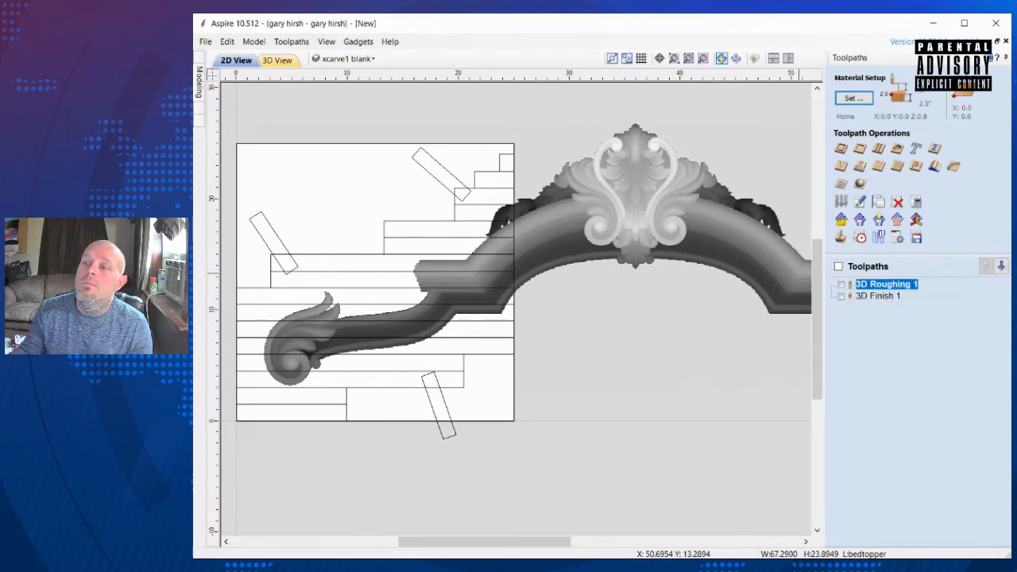
{"action": "right_click", "coordinate": [840, 405]}
{"action": "left_click", "coordinate": [774, 450]}
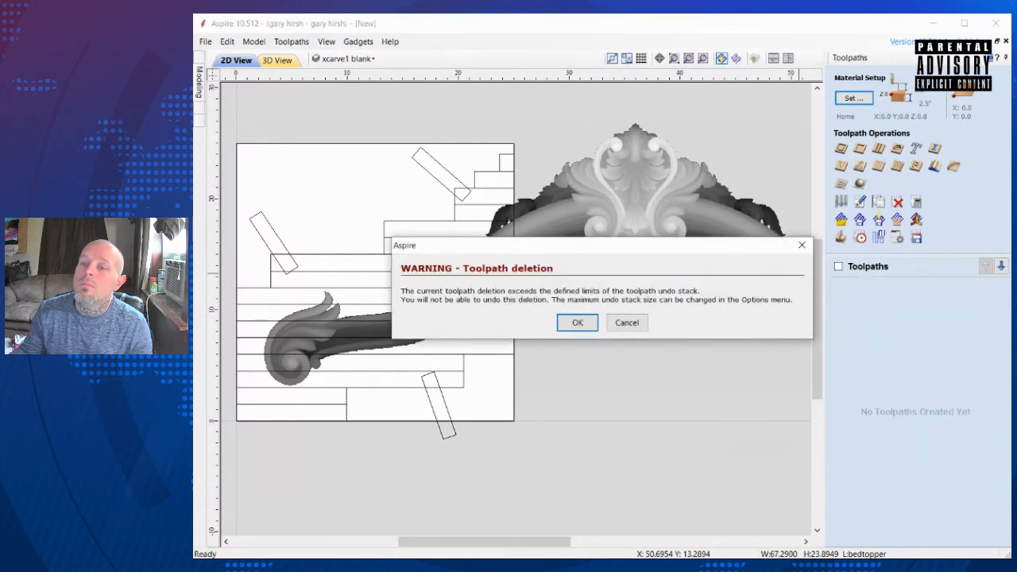
{"action": "left_click", "coordinate": [577, 322]}
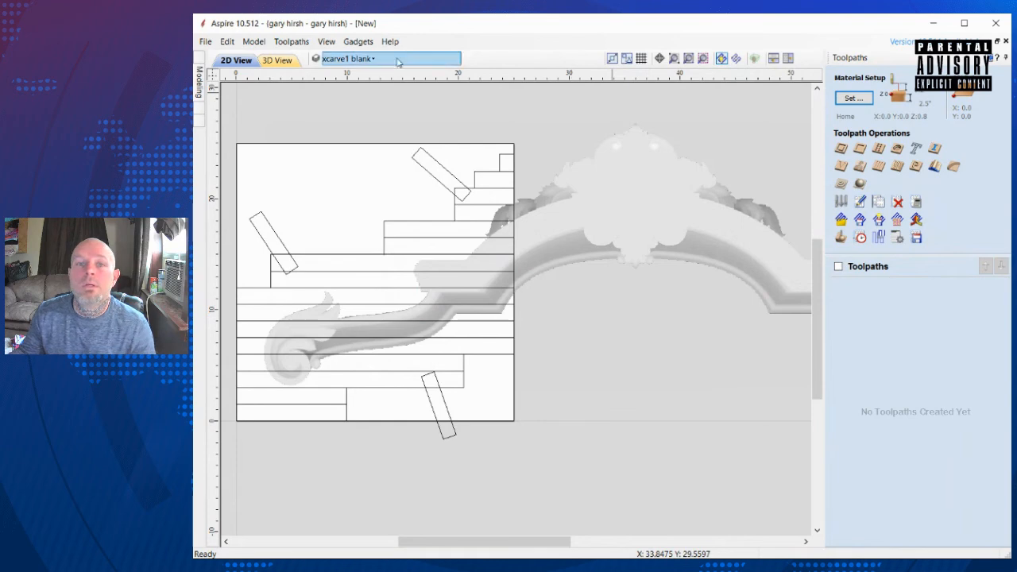
Step: Set the job size to 72 inches wide and 30 inches high
{"action": "left_click", "coordinate": [990, 59]}
{"action": "left_click", "coordinate": [262, 540]}
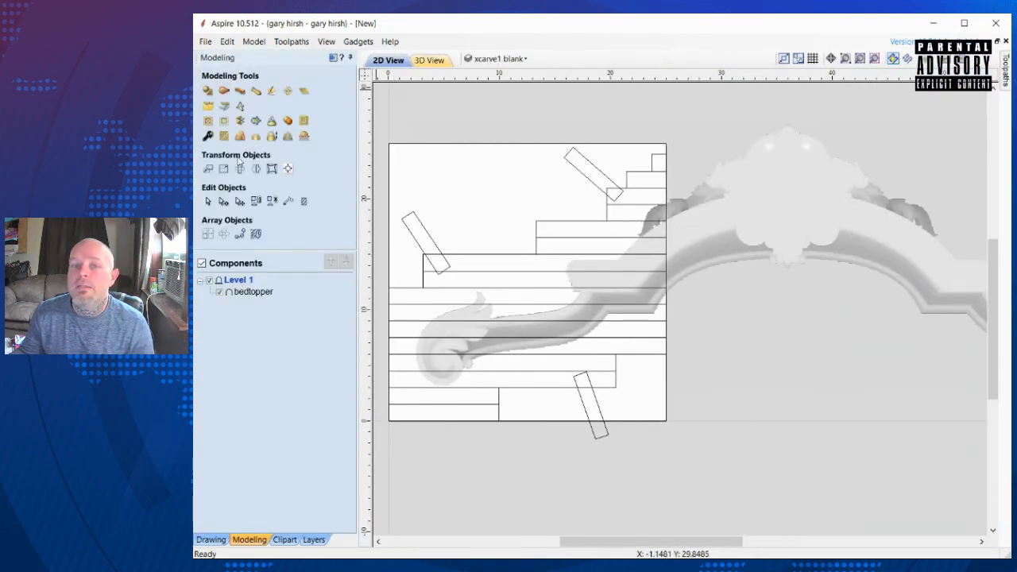
{"action": "left_click", "coordinate": [211, 540]}
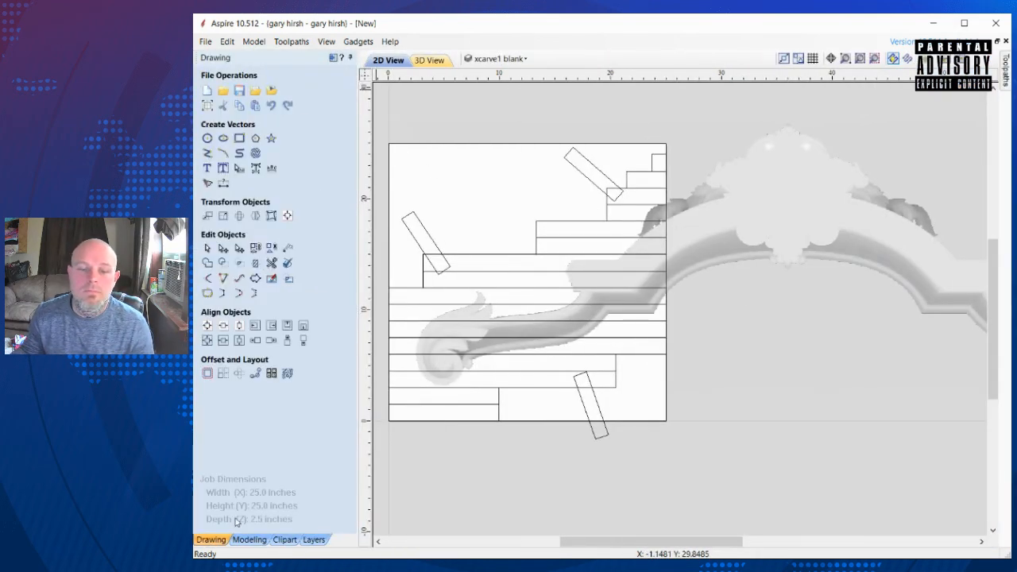
{"action": "left_click", "coordinate": [207, 106]}
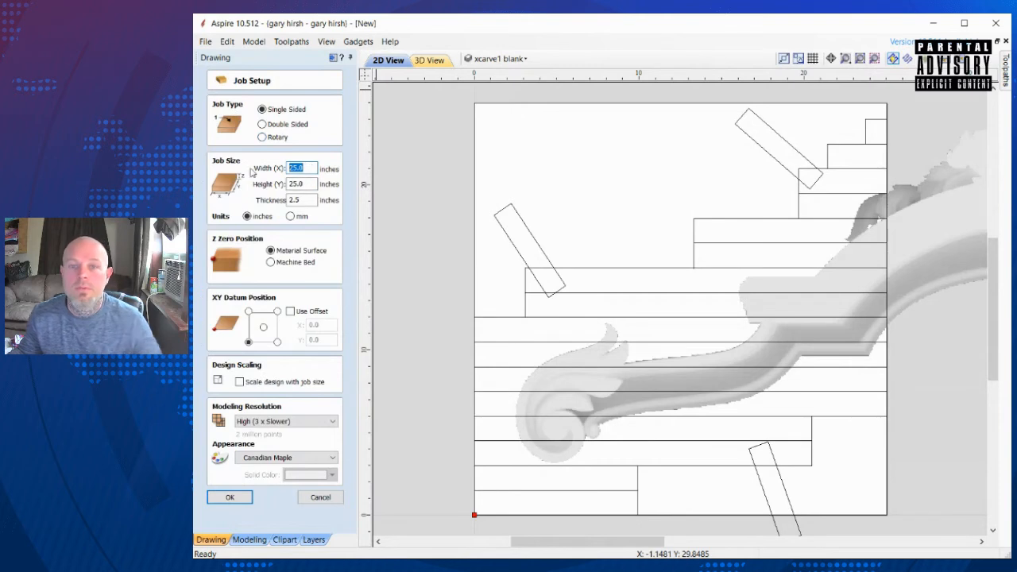
{"action": "type", "text": "72"}
{"action": "key", "text": "Tab"}
{"action": "type", "text": "30"}
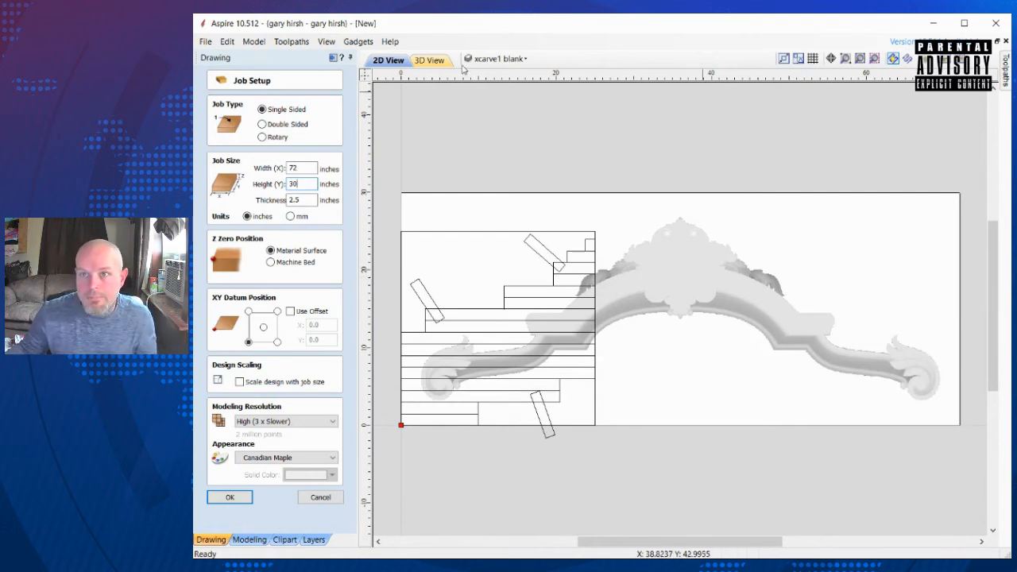
Step: Hide the xcarve1 blank layer, show the Wood blank and Vector outline layers, and apply the job setup
{"action": "left_click", "coordinate": [496, 58]}
{"action": "left_click", "coordinate": [482, 127]}
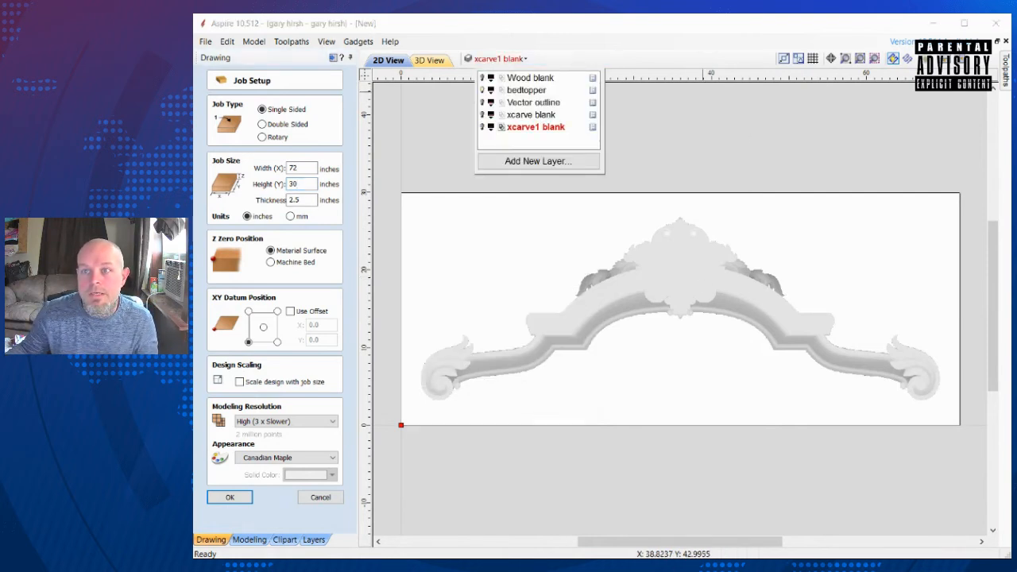
{"action": "left_click", "coordinate": [482, 78]}
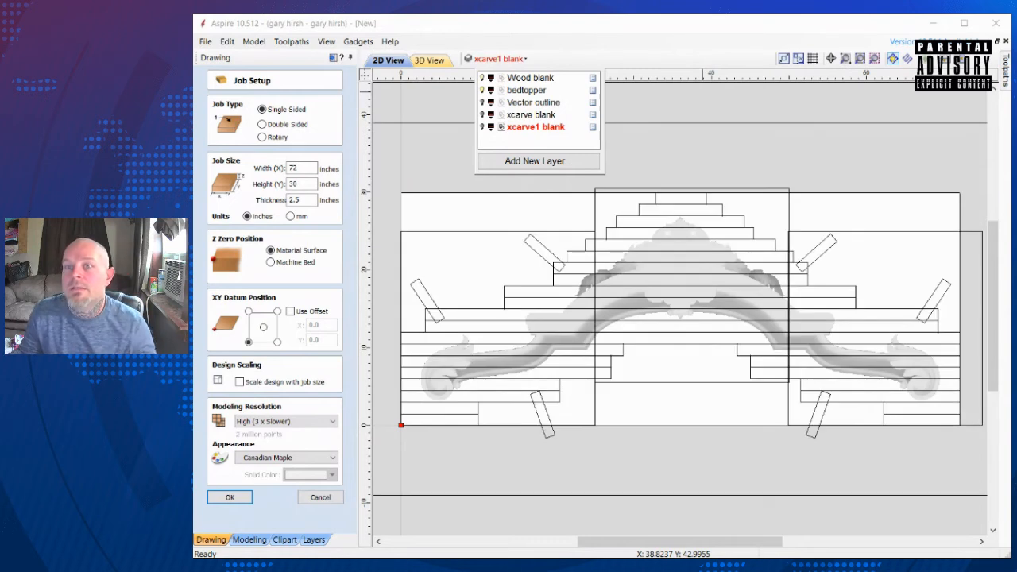
{"action": "left_click", "coordinate": [482, 90]}
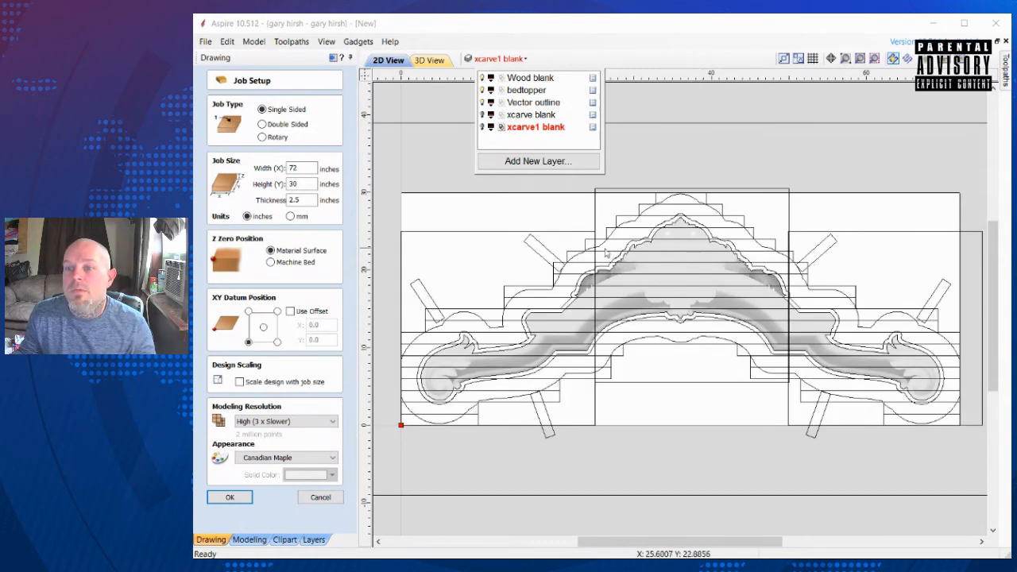
{"action": "left_click", "coordinate": [478, 196]}
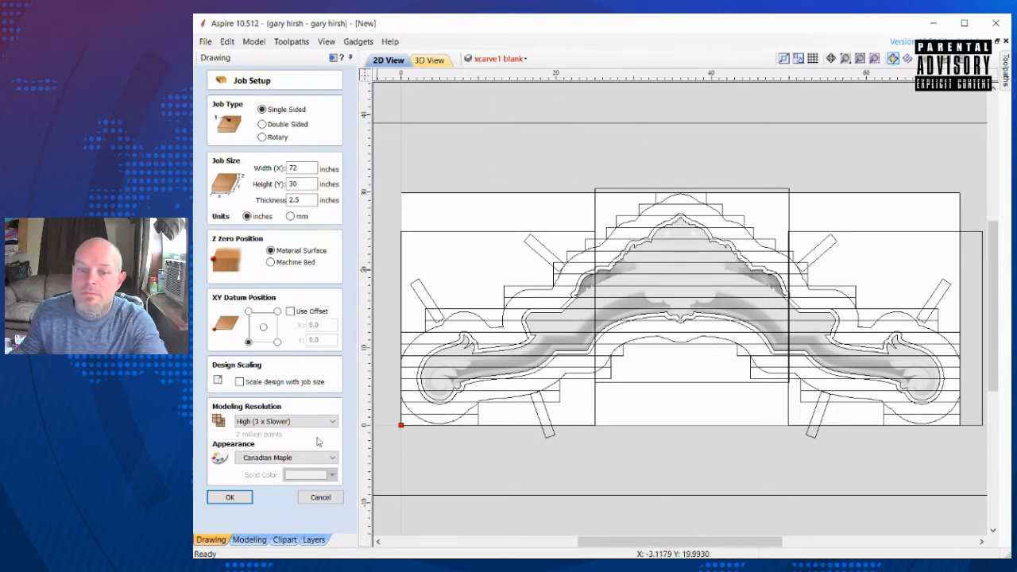
{"action": "left_click", "coordinate": [229, 497]}
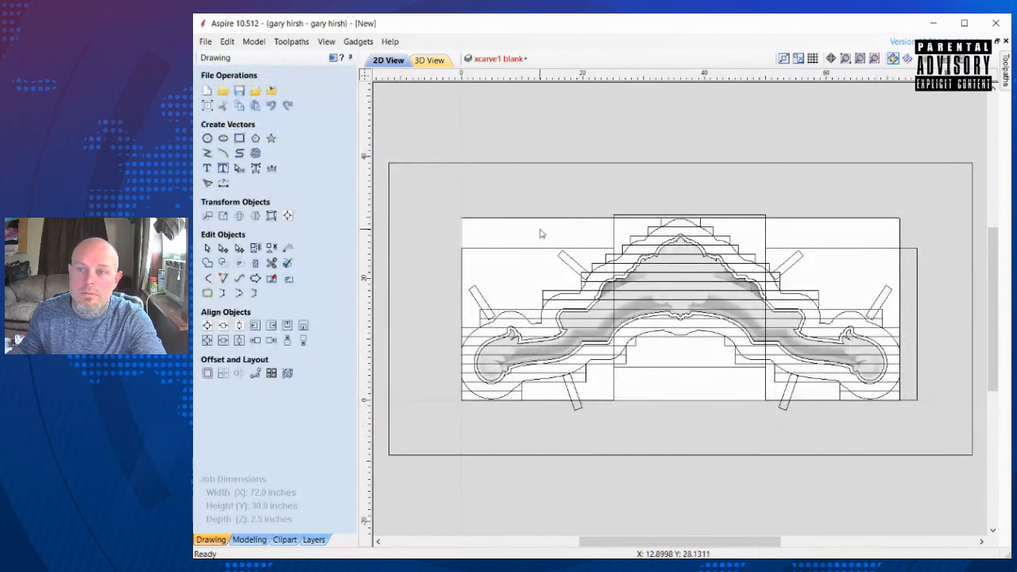
Step: Delete the square X-Carve section outlines from the board layout
{"action": "left_click", "coordinate": [528, 165]}
{"action": "left_click", "coordinate": [577, 180]}
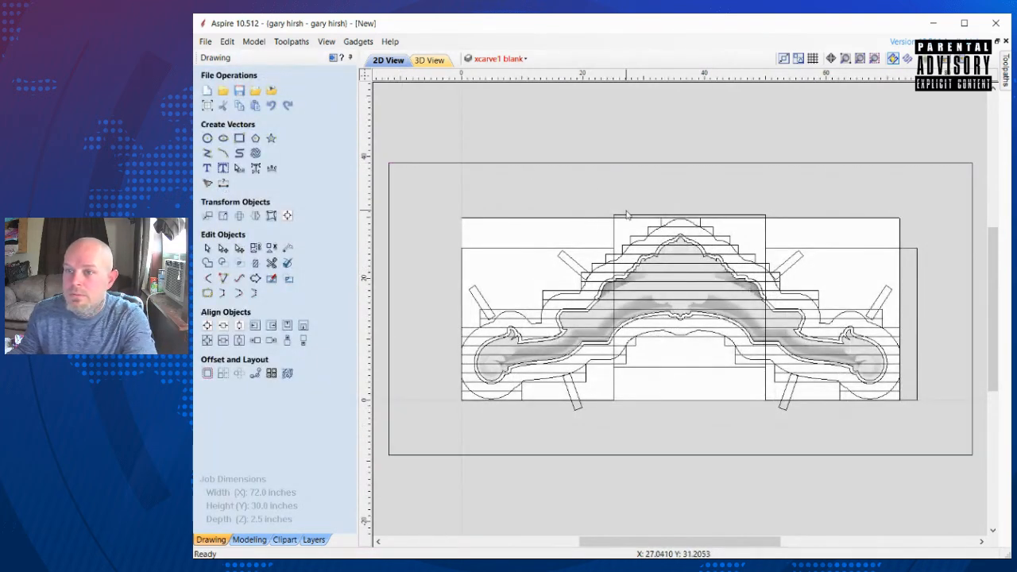
{"action": "left_click", "coordinate": [588, 248]}
{"action": "key", "text": "Delete"}
{"action": "left_click", "coordinate": [784, 250]}
{"action": "key", "text": "Delete"}
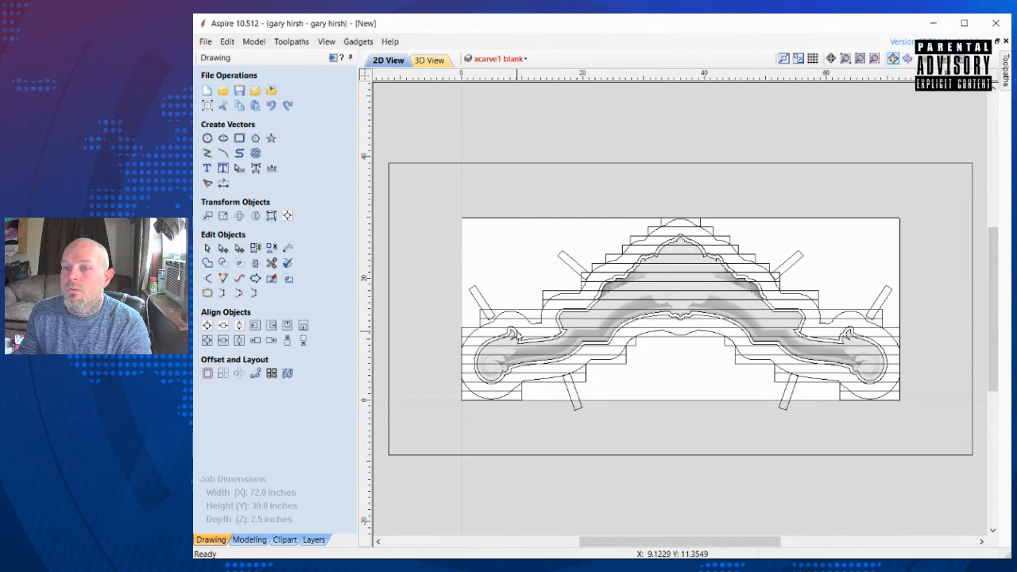
{"action": "left_click", "coordinate": [334, 58]}
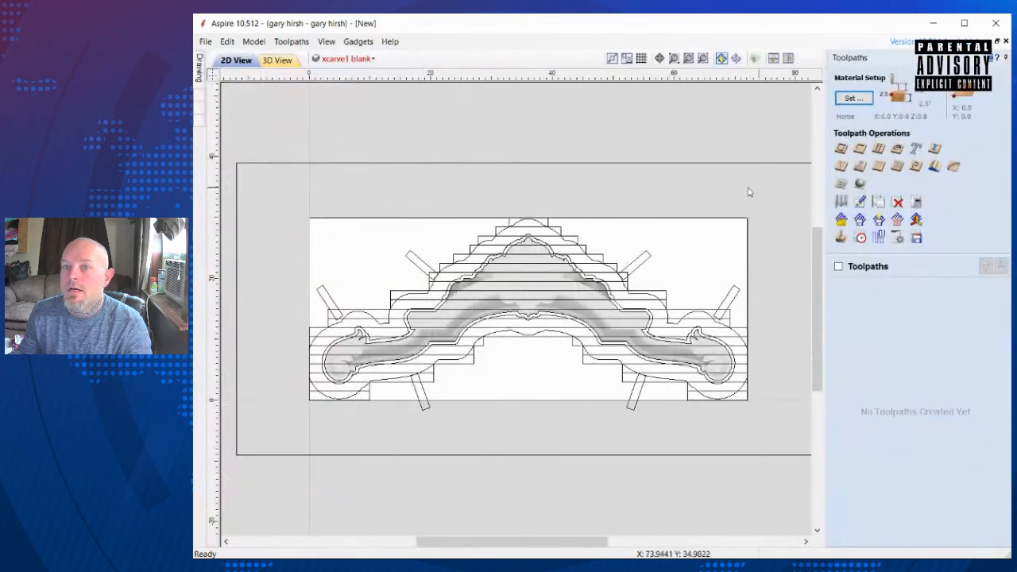
{"action": "left_click", "coordinate": [325, 63]}
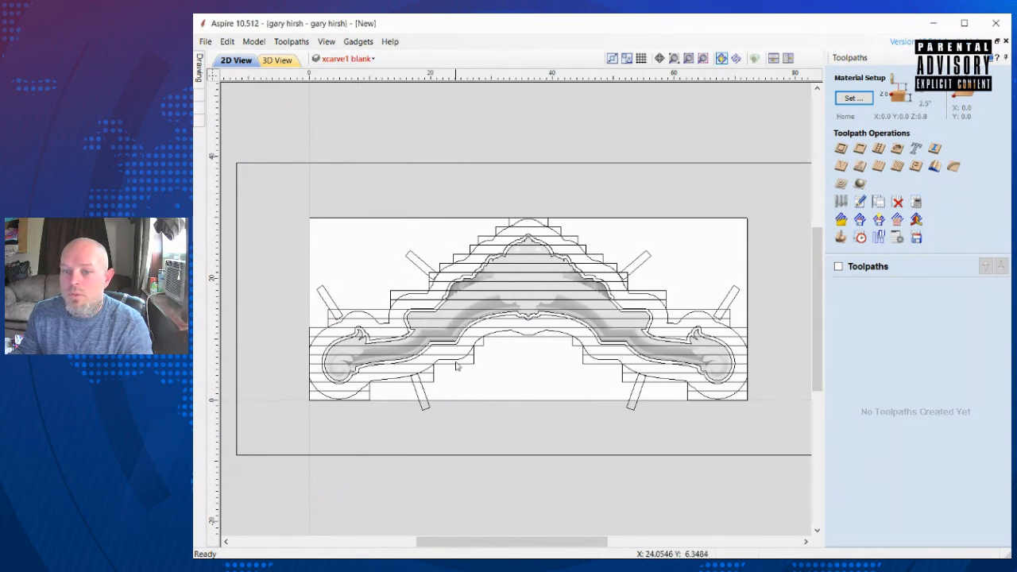
{"action": "left_click", "coordinate": [842, 184]}
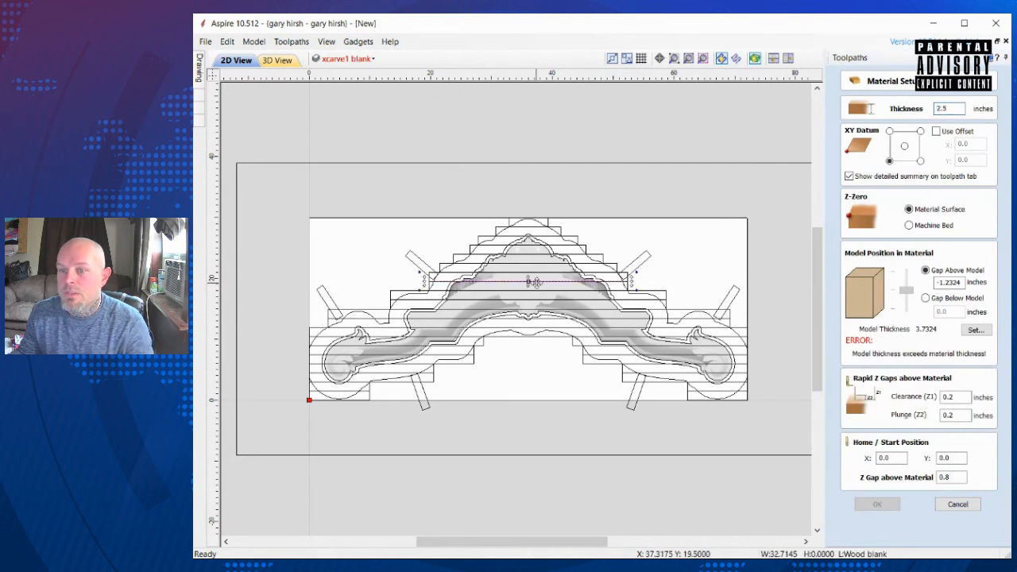
{"action": "left_click", "coordinate": [708, 346]}
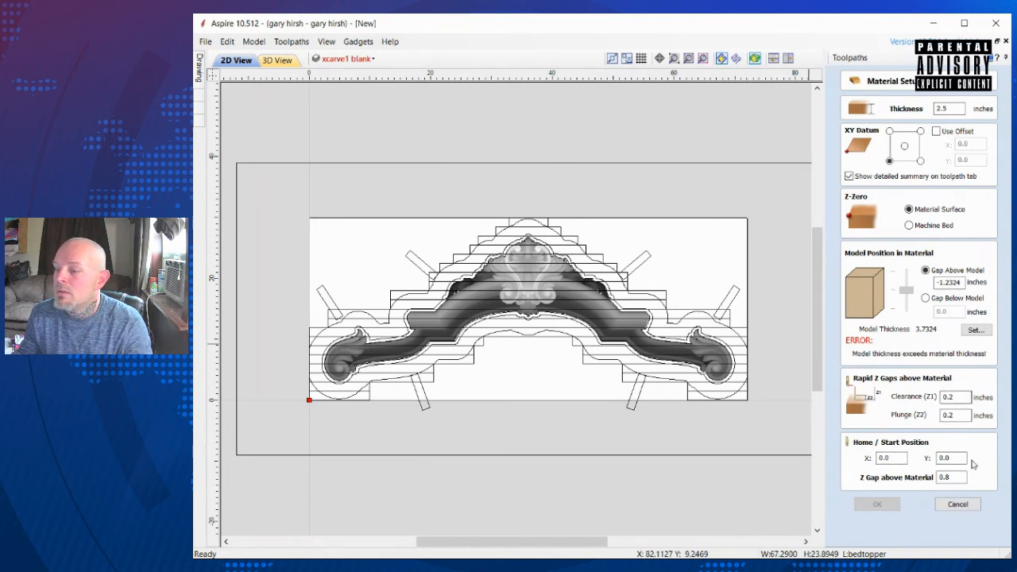
{"action": "left_click", "coordinate": [958, 510]}
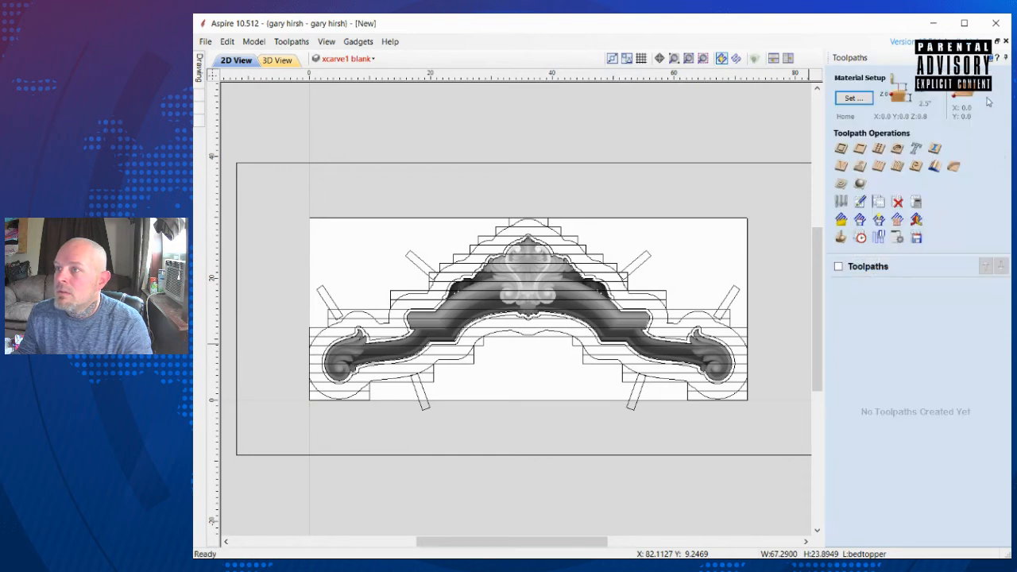
Step: Reduce the bedtopper component's shape height to 2.325 inches
{"action": "left_click", "coordinate": [991, 58]}
{"action": "left_click", "coordinate": [248, 539]}
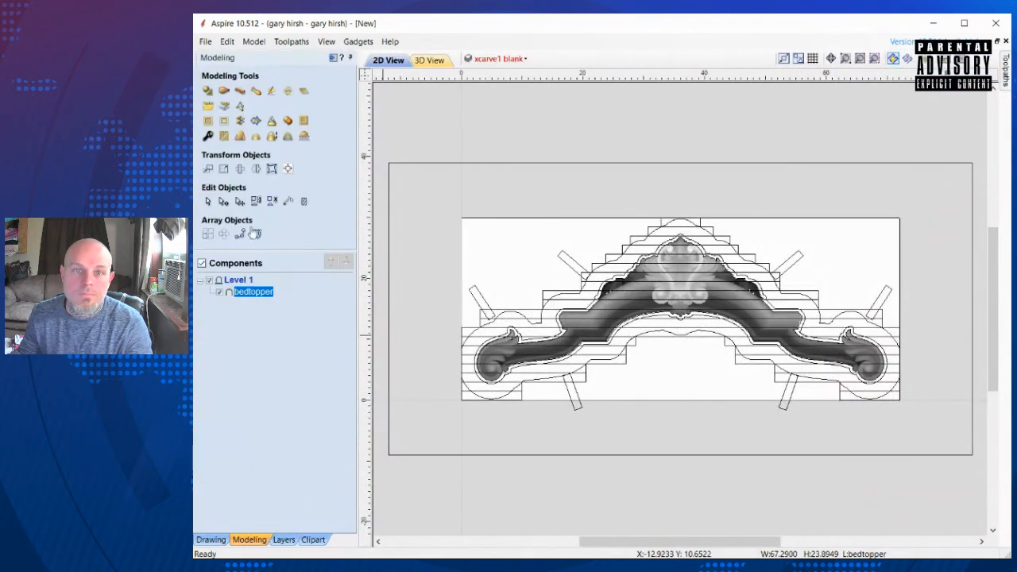
{"action": "left_click", "coordinate": [207, 137]}
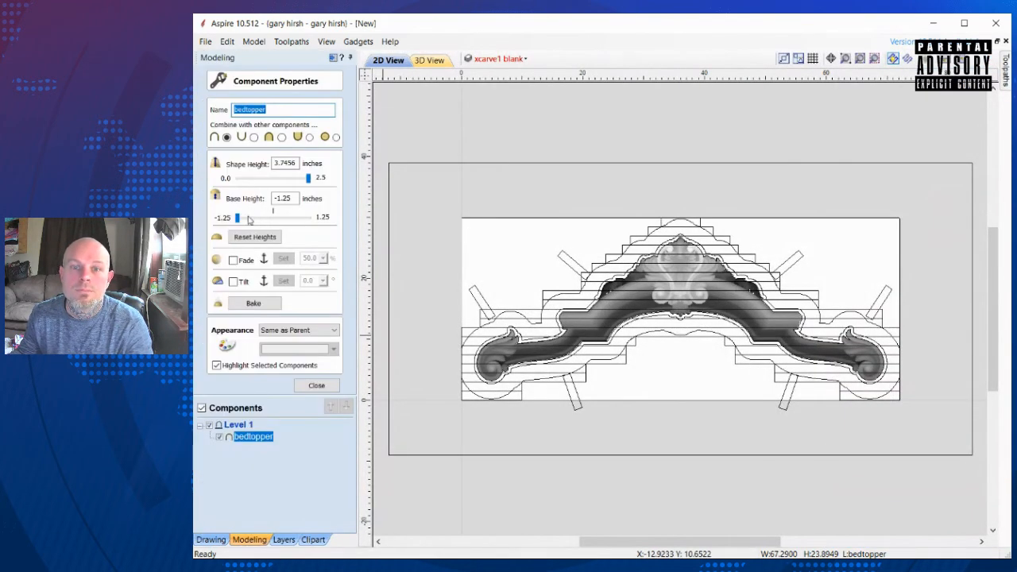
{"action": "left_click_drag", "start_coordinate": [310, 176], "coordinate": [305, 181]}
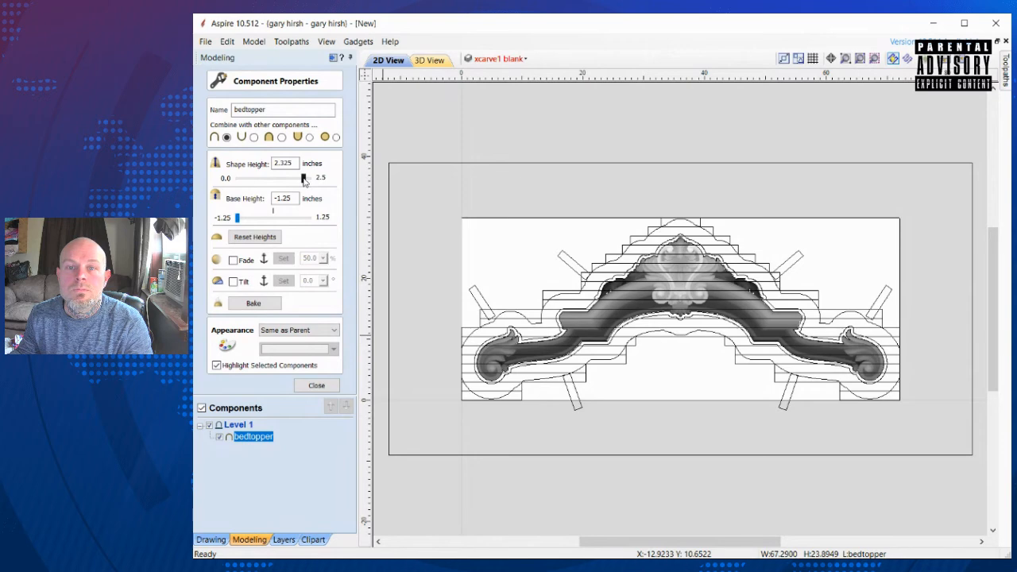
{"action": "left_click", "coordinate": [315, 385]}
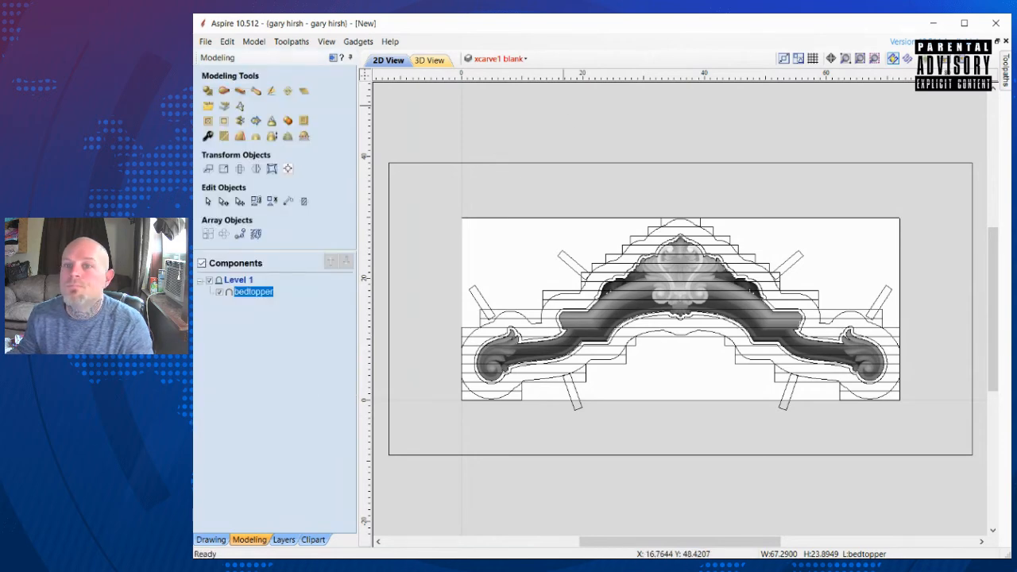
Step: Calculate a 3D roughing toolpath with the 1/4" end mill, limited to the outer vector outline around the bedtopper, and preview the cut
{"action": "left_click", "coordinate": [332, 58]}
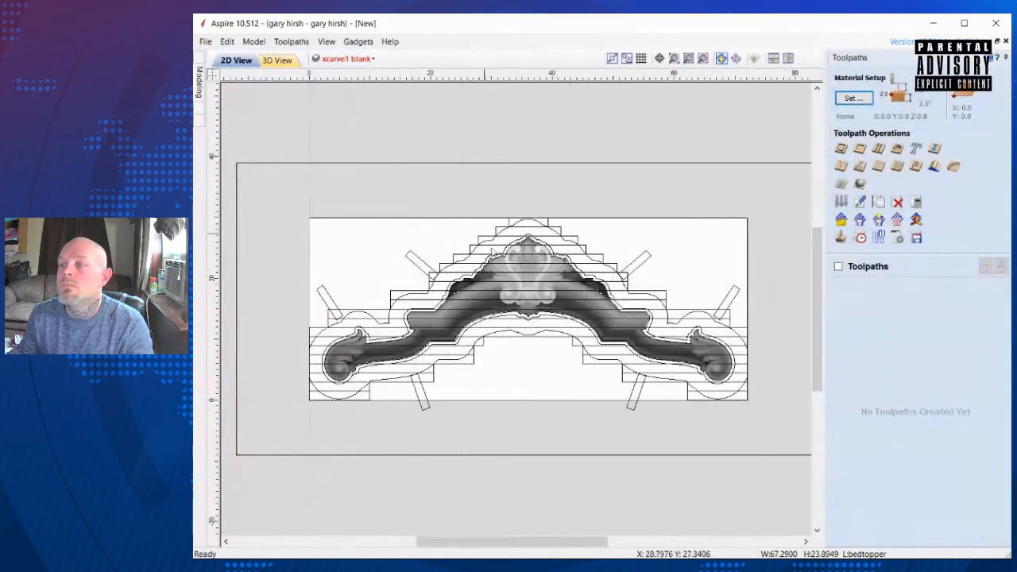
{"action": "left_click", "coordinate": [841, 185]}
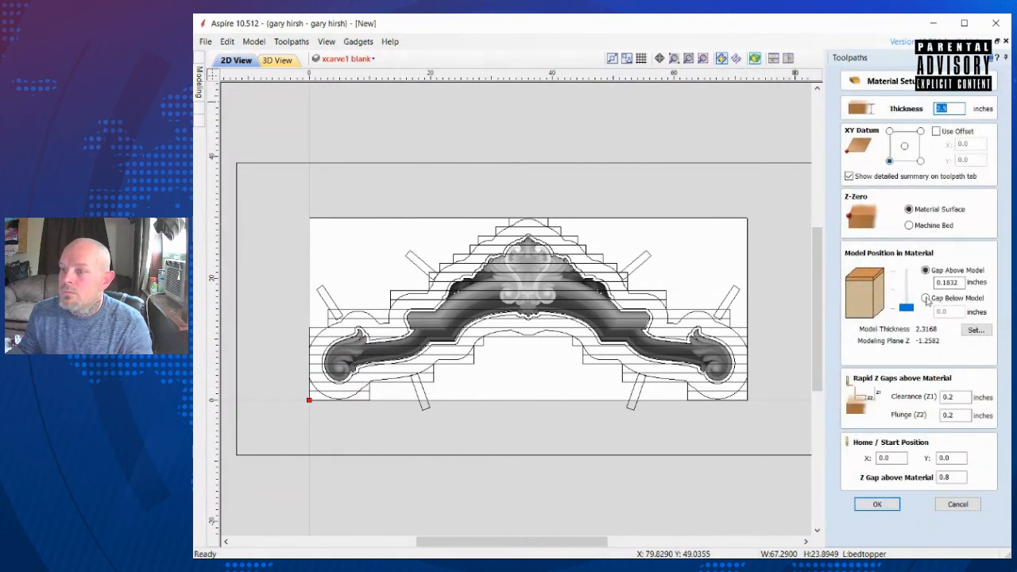
{"action": "left_click", "coordinate": [878, 505]}
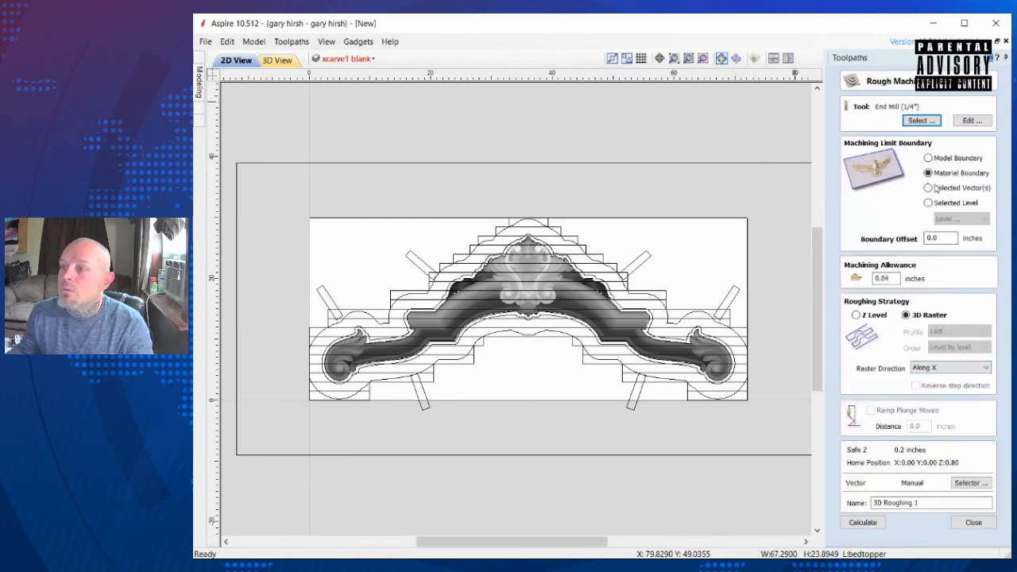
{"action": "left_click", "coordinate": [590, 280]}
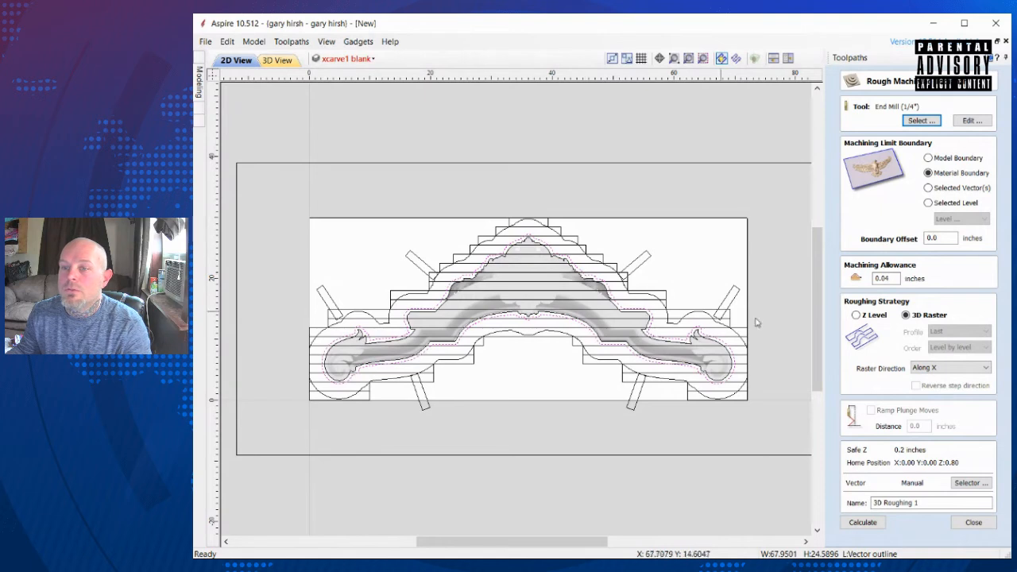
{"action": "left_click", "coordinate": [927, 188]}
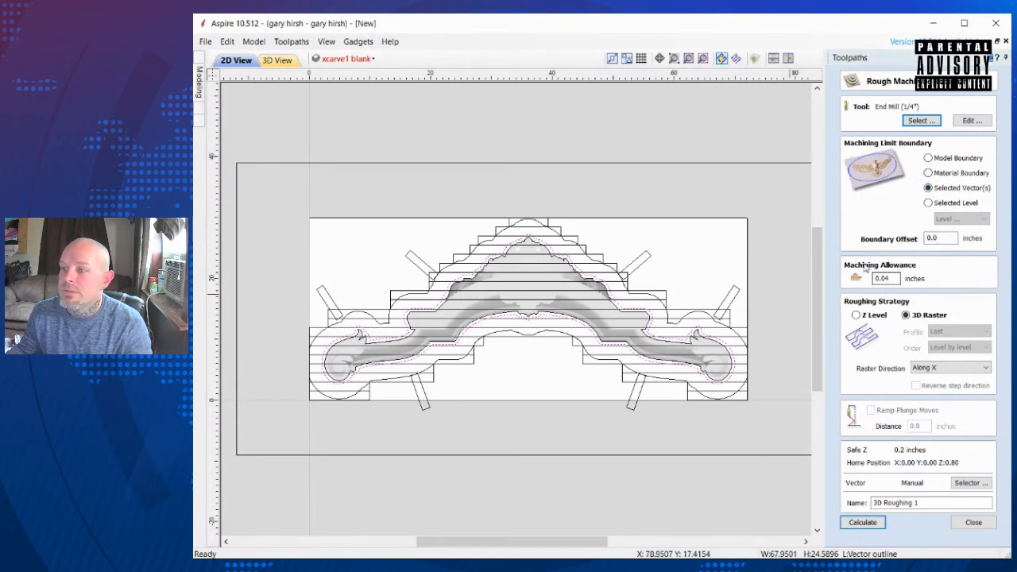
{"action": "left_click", "coordinate": [855, 522]}
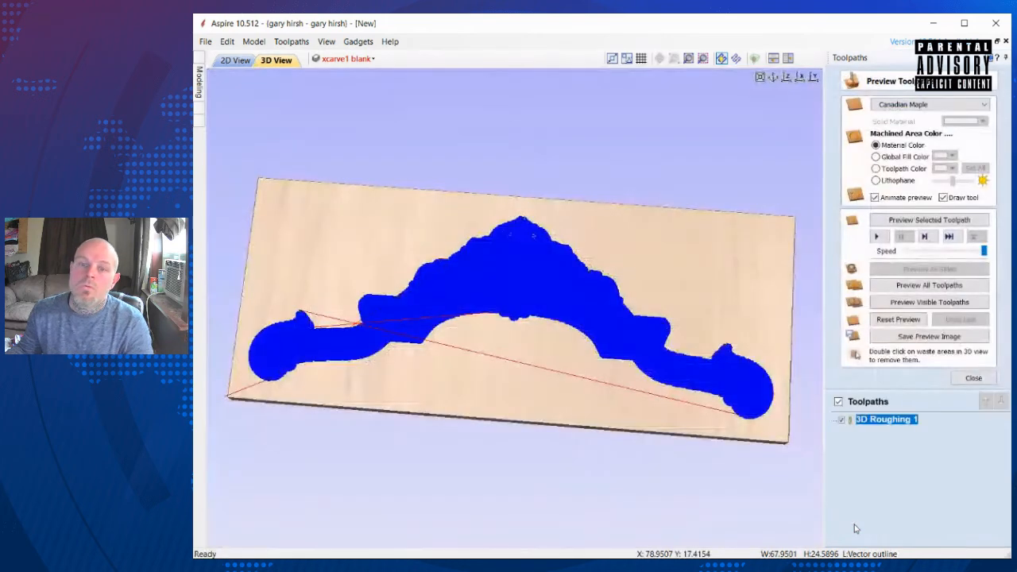
{"action": "left_click", "coordinate": [879, 237]}
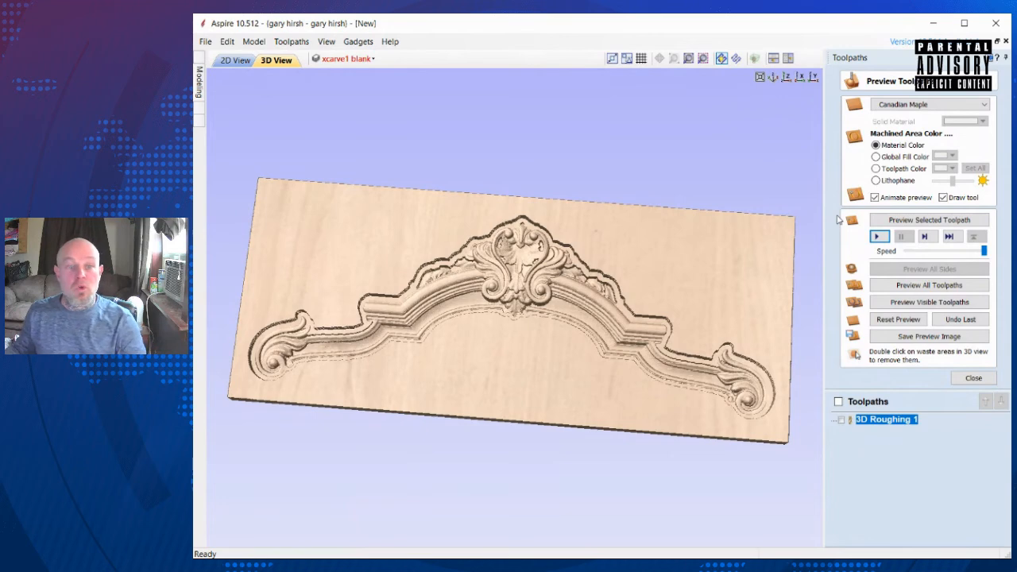
{"action": "left_click", "coordinate": [969, 378]}
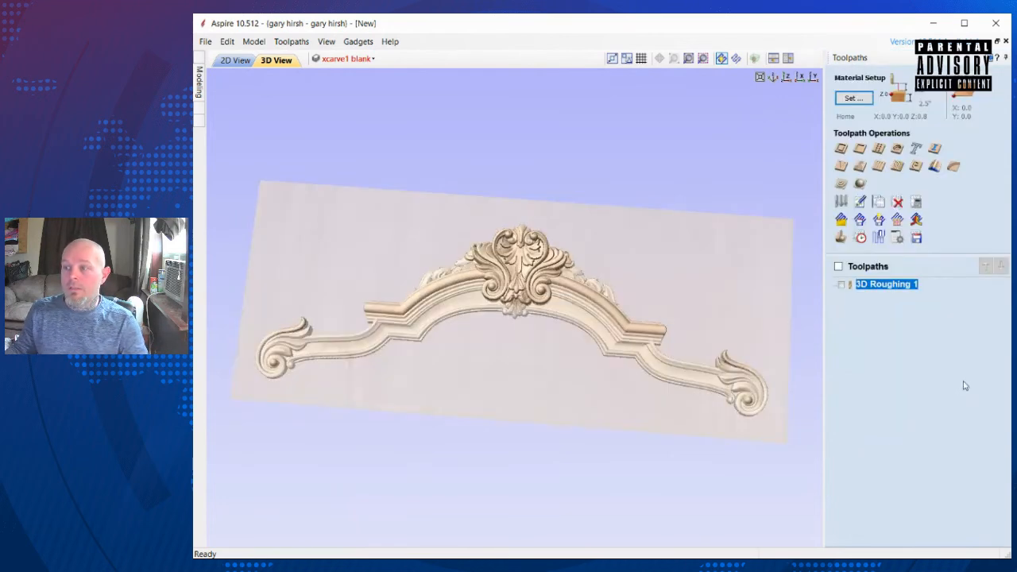
Step: Calculate a 3D finishing toolpath limited to the selected outer vector outline and preview the carved result
{"action": "left_click", "coordinate": [860, 184]}
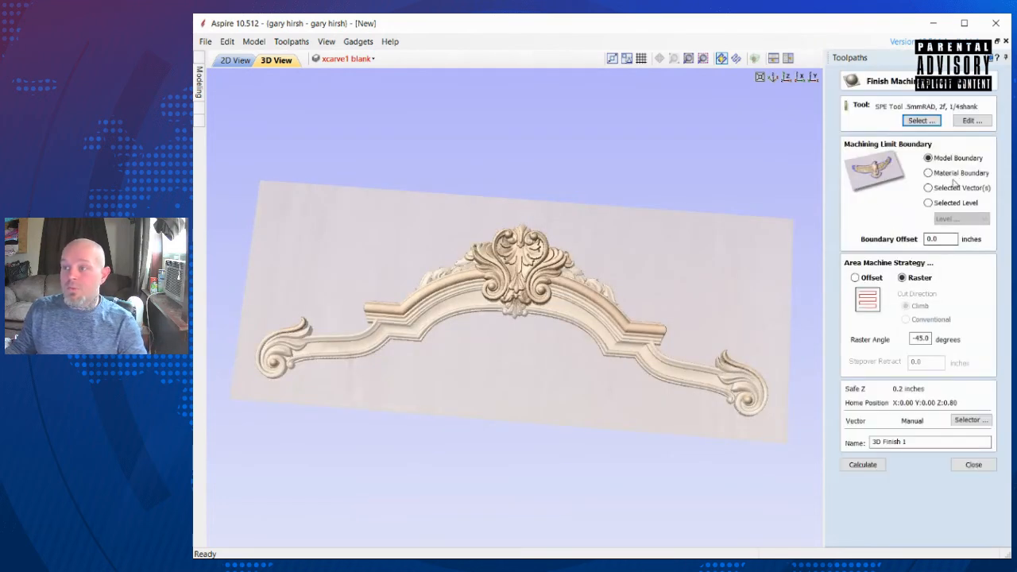
{"action": "left_click", "coordinate": [235, 60]}
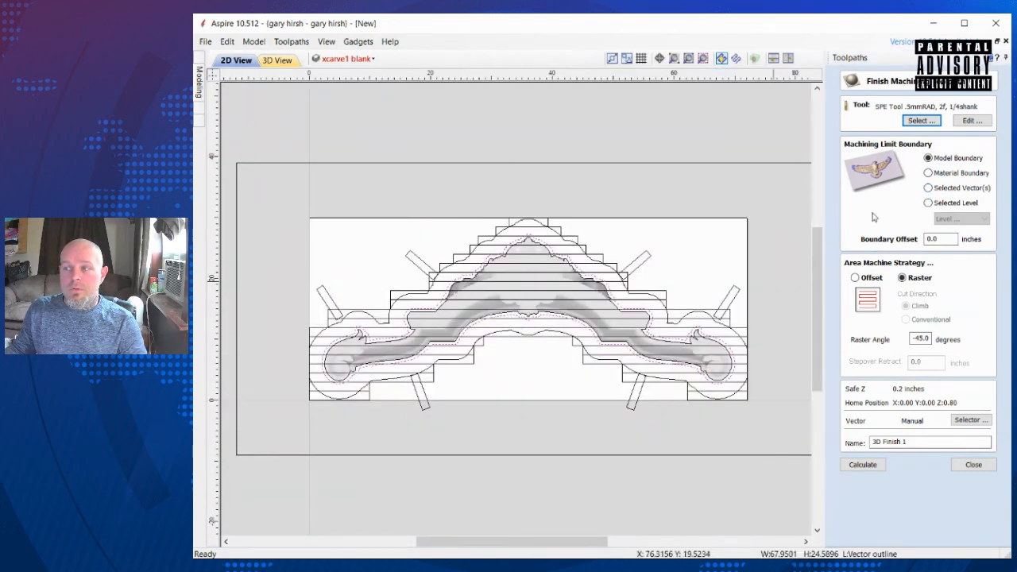
{"action": "left_click", "coordinate": [928, 188]}
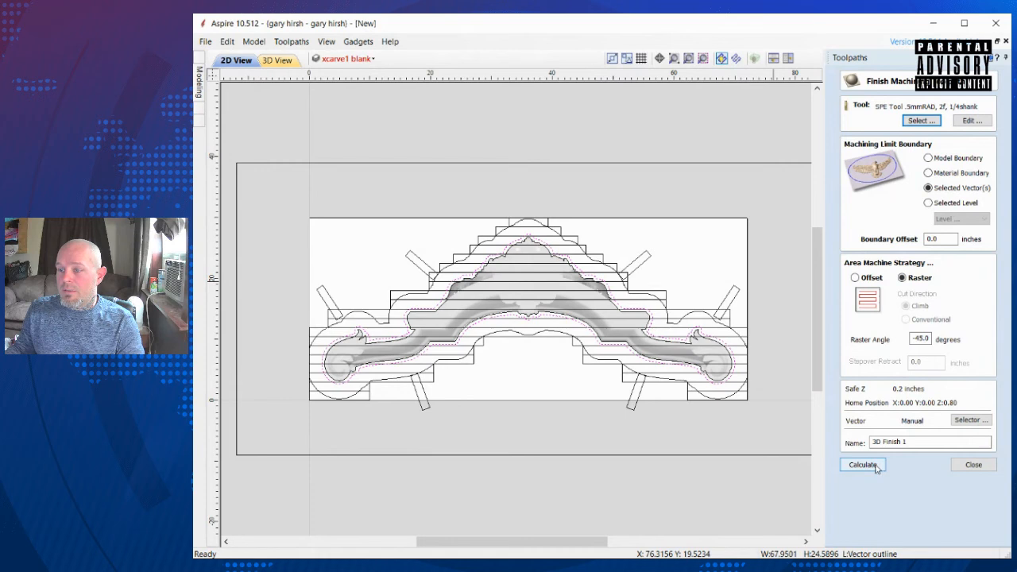
{"action": "left_click", "coordinate": [862, 464]}
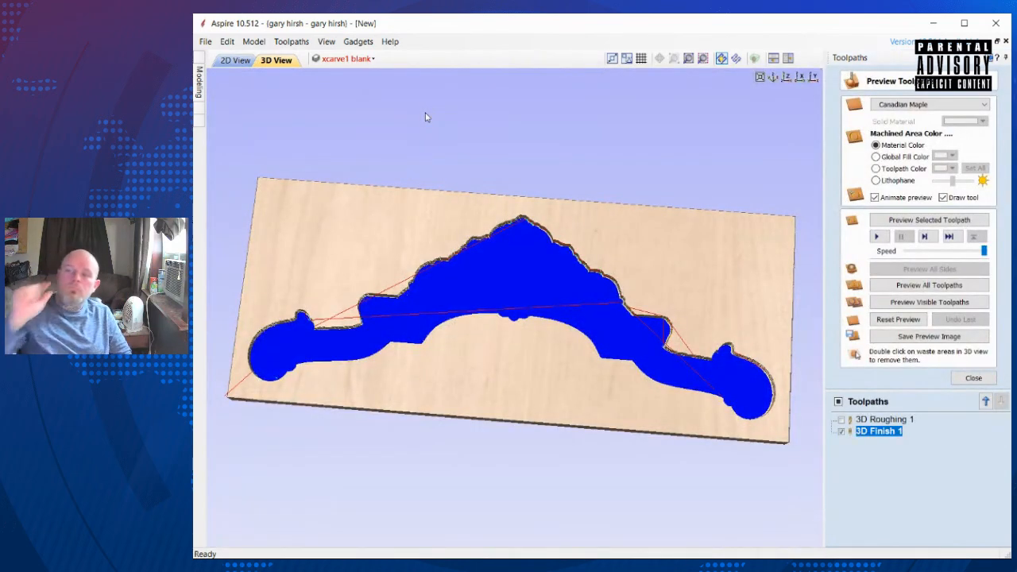
{"action": "left_click", "coordinate": [881, 220]}
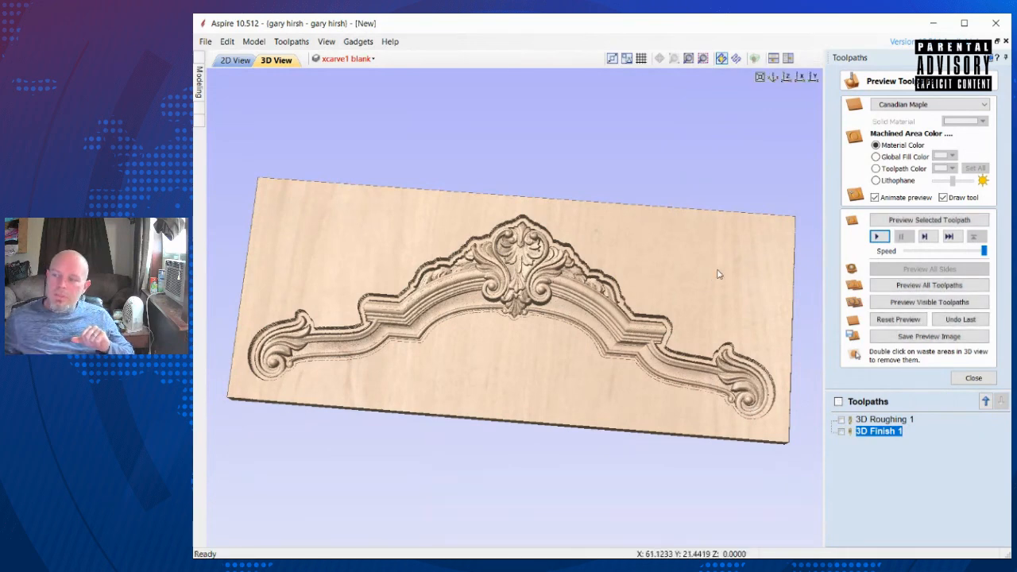
{"action": "left_click", "coordinate": [972, 379]}
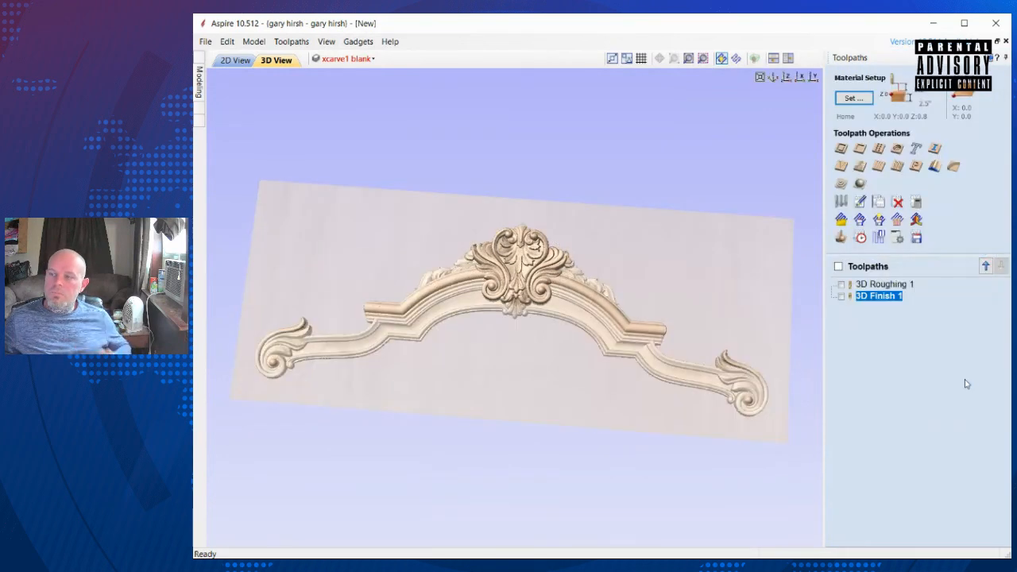
Step: Set up a 2D profile toolpath on the bedtopper's inner outline with a 2.5-inch cut depth and the .125 2flute upcut tool
{"action": "left_click", "coordinate": [231, 60]}
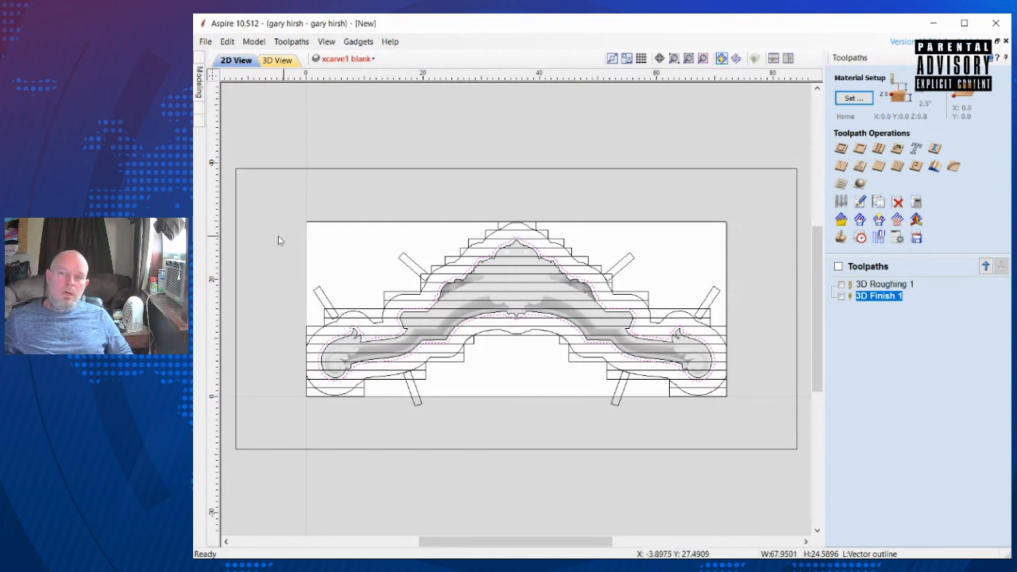
{"action": "scroll", "coordinate": [357, 337], "scroll_direction": "up", "scroll_amount": 2}
{"action": "scroll", "coordinate": [358, 338], "scroll_direction": "up", "scroll_amount": 2}
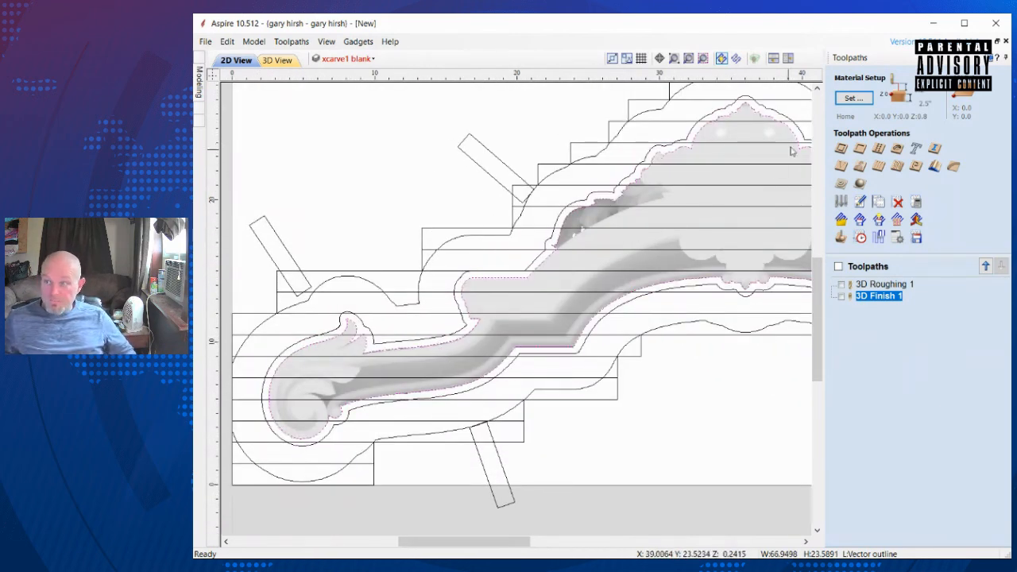
{"action": "left_click", "coordinate": [841, 148]}
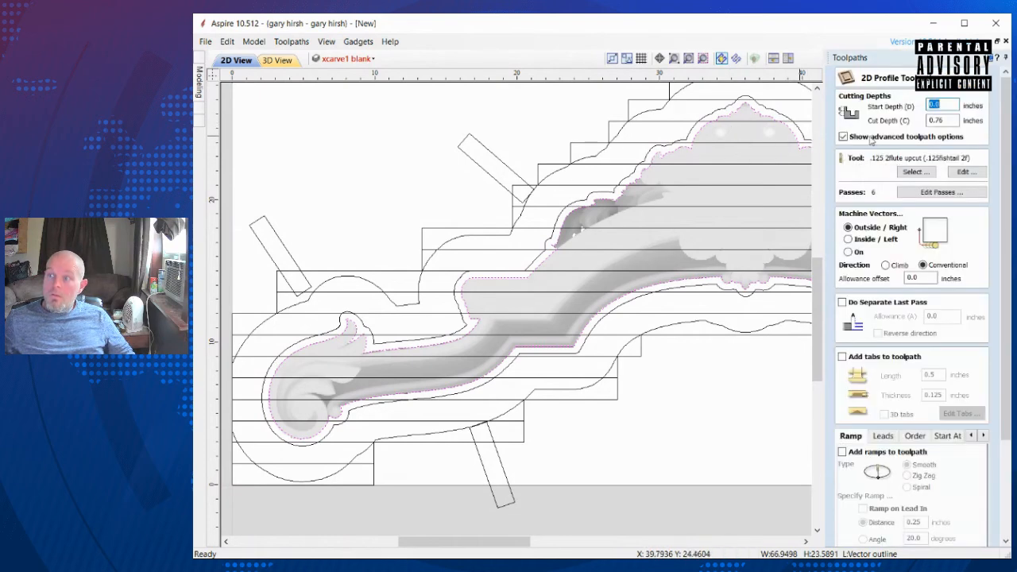
{"action": "left_click_drag", "start_coordinate": [946, 121], "coordinate": [892, 121]}
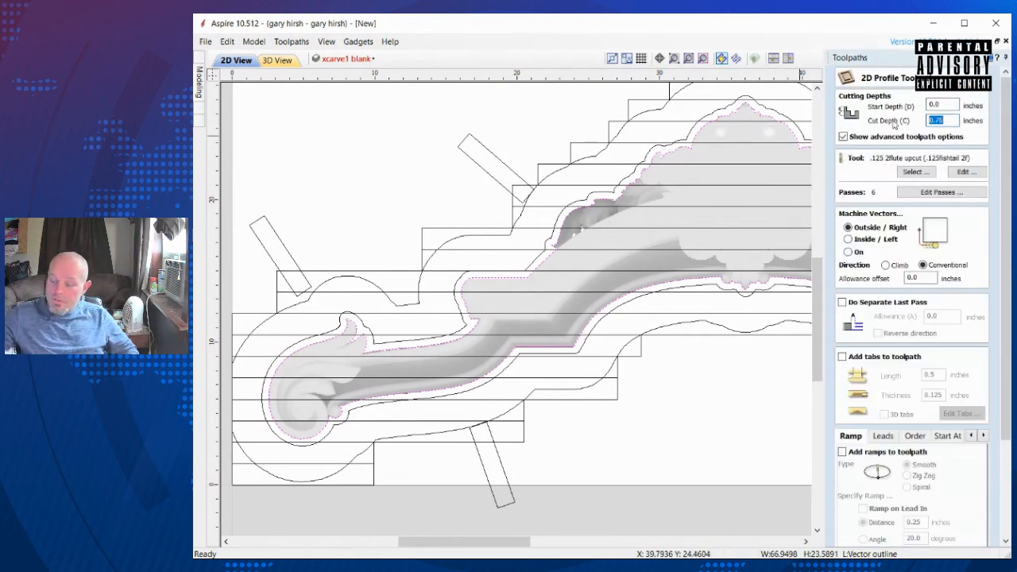
{"action": "type", "text": "2"}
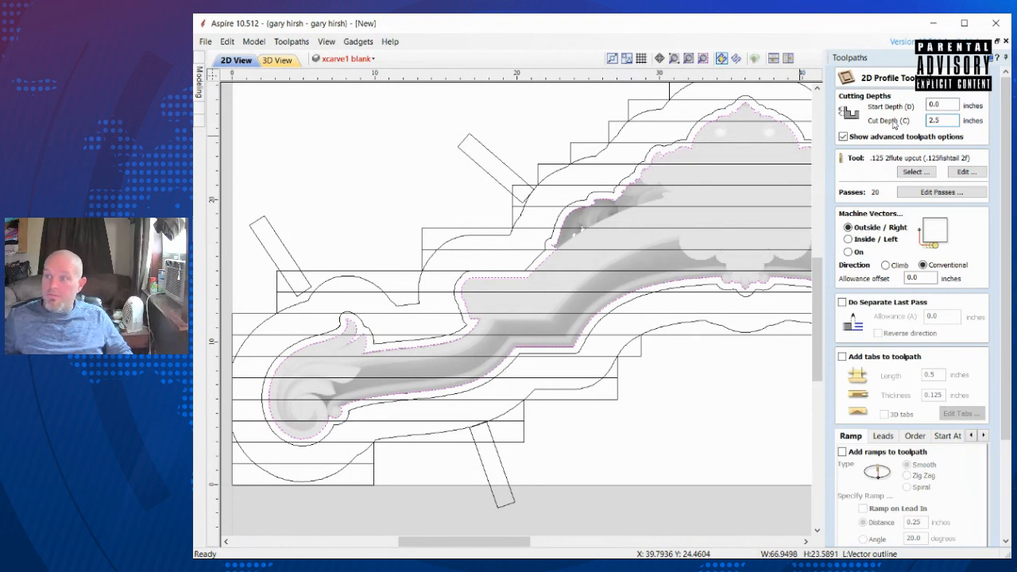
{"action": "left_click", "coordinate": [929, 177]}
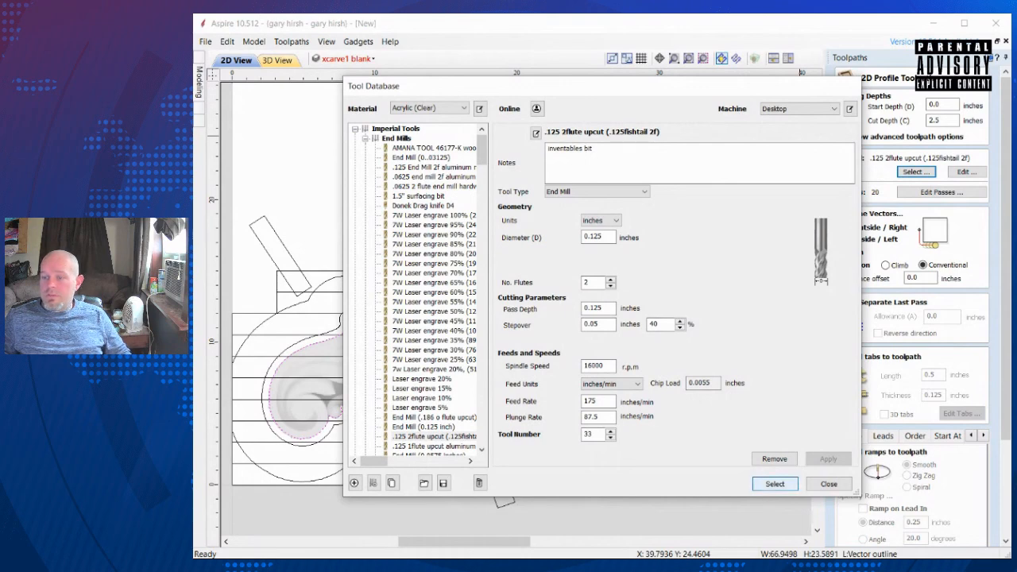
{"action": "left_click", "coordinate": [774, 483]}
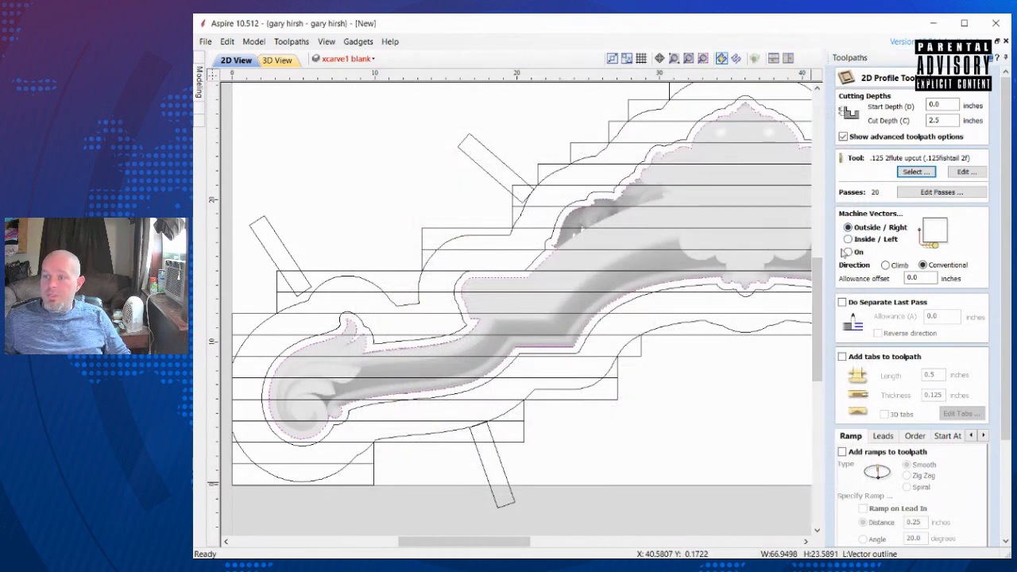
Step: Add a separate last pass to the profile toolpath with a 0.005-inch allowance and reversed direction
{"action": "scroll", "coordinate": [872, 326], "scroll_direction": "down", "scroll_amount": 1}
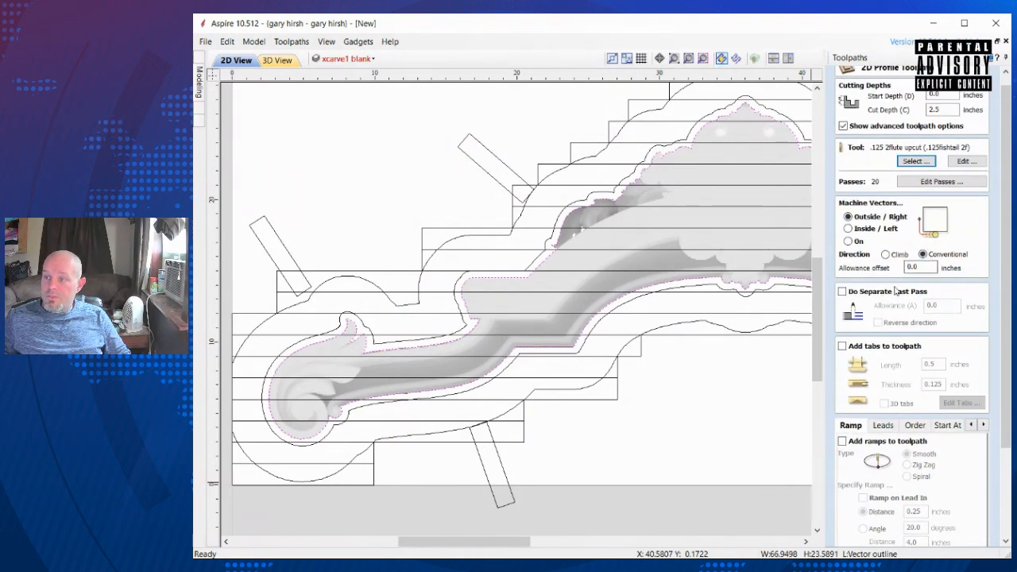
{"action": "scroll", "coordinate": [895, 305], "scroll_direction": "down", "scroll_amount": 1}
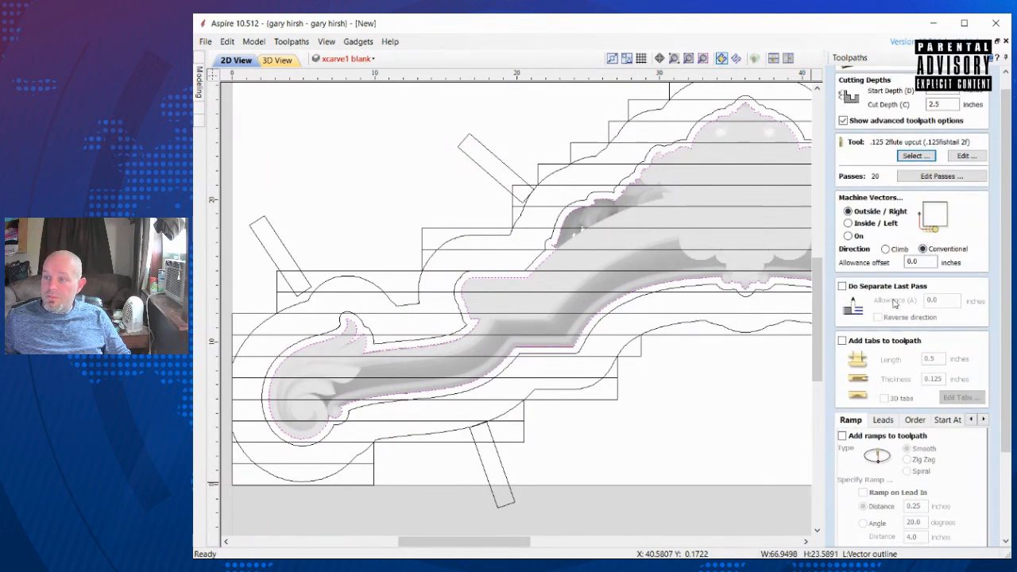
{"action": "left_click", "coordinate": [841, 287]}
{"action": "double_click", "coordinate": [942, 301]}
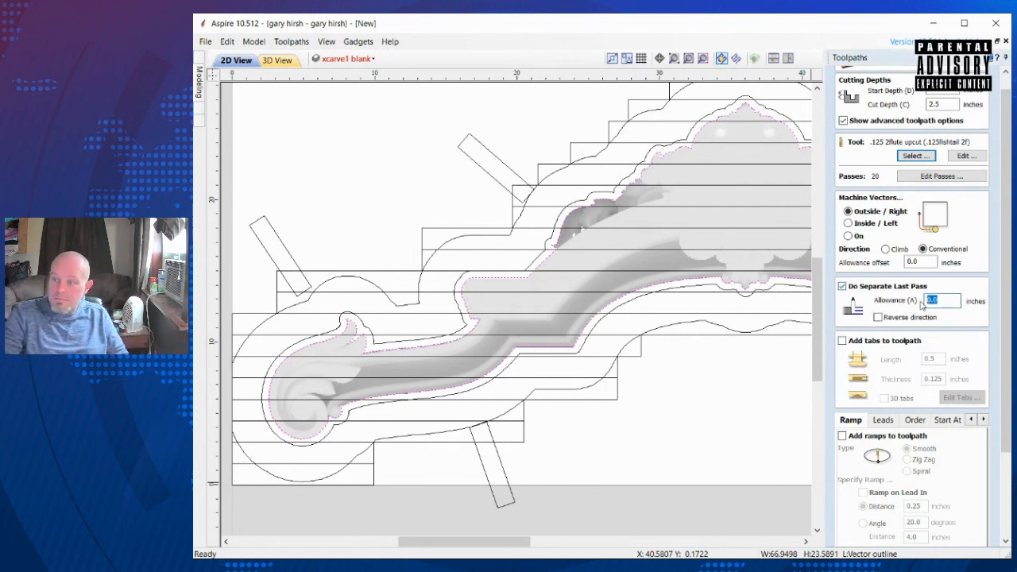
{"action": "type", "text": ".005"}
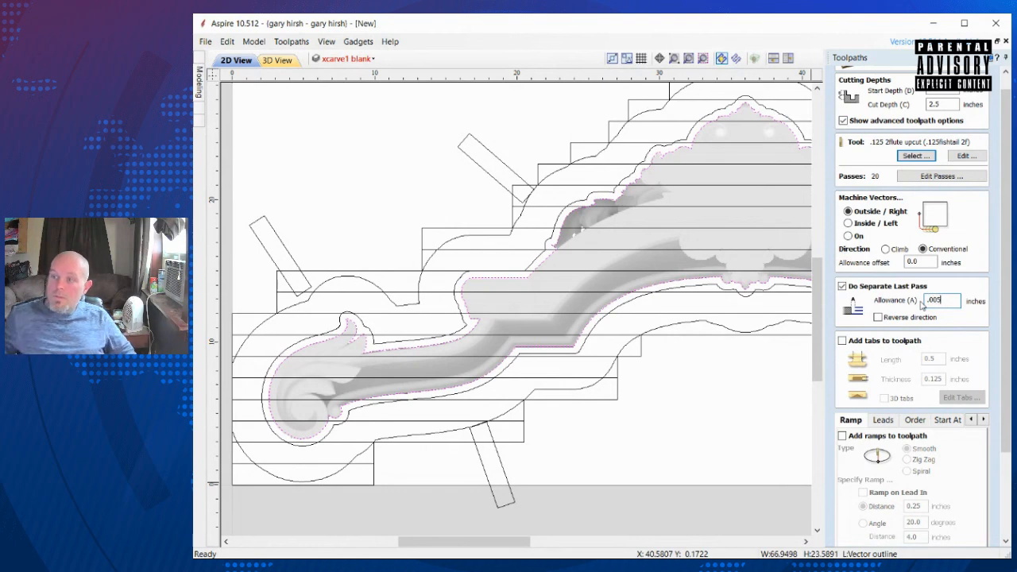
{"action": "left_click", "coordinate": [878, 317]}
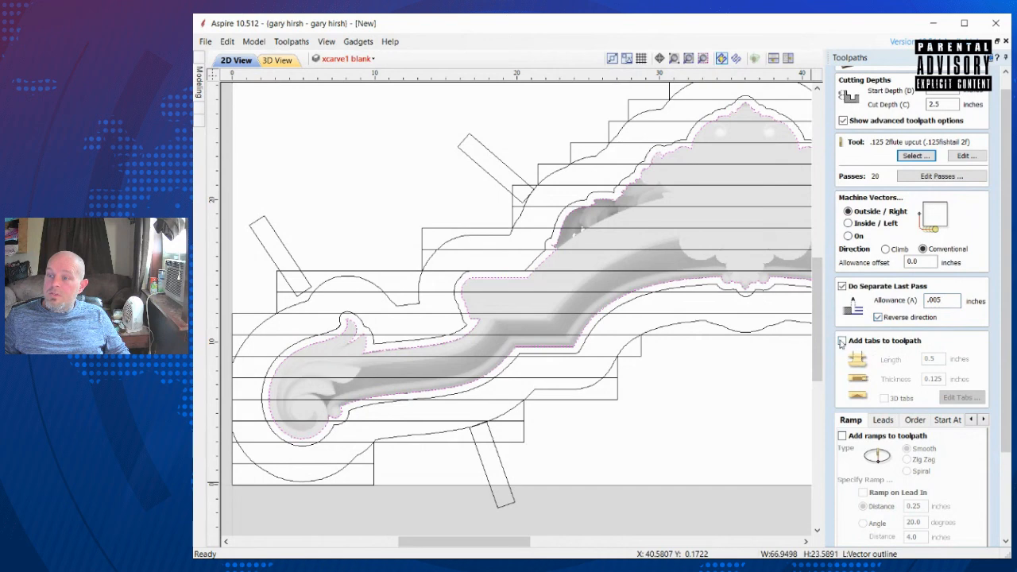
Step: Enable tabs on the profile toolpath and place a constant number of 14 around the outline
{"action": "left_click", "coordinate": [841, 341]}
{"action": "left_click", "coordinate": [961, 398]}
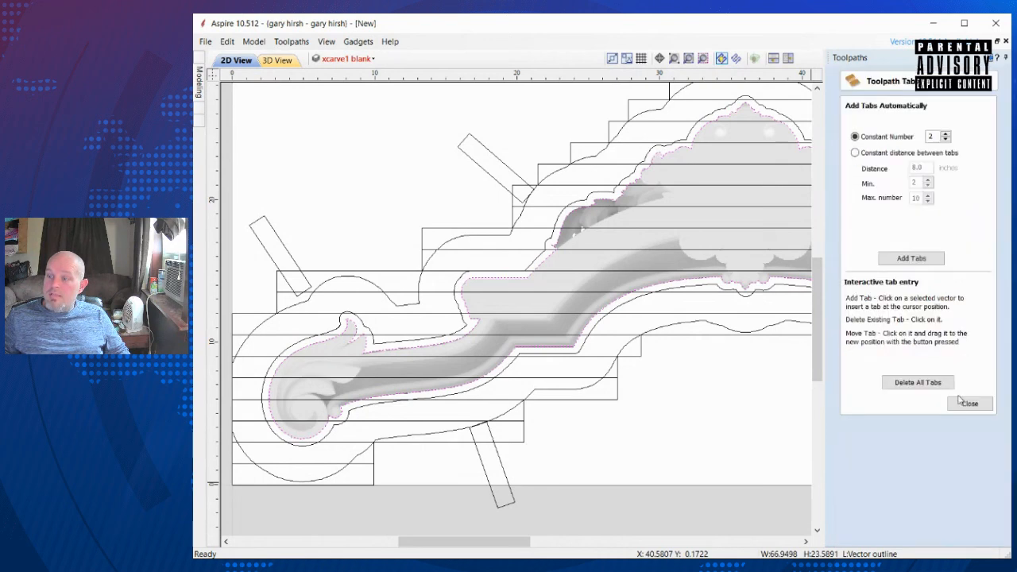
{"action": "left_click", "coordinate": [945, 134]}
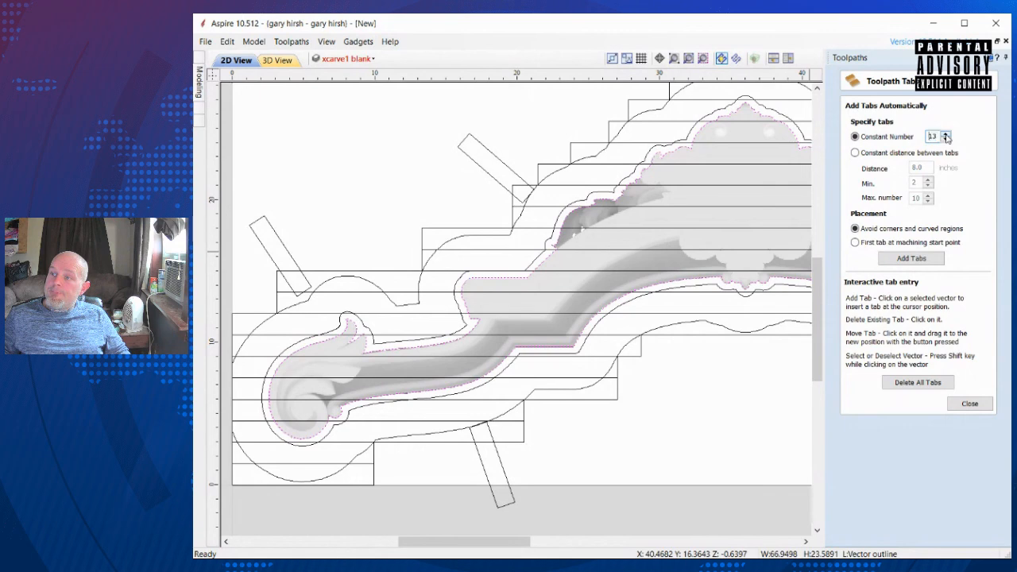
{"action": "left_click", "coordinate": [893, 261]}
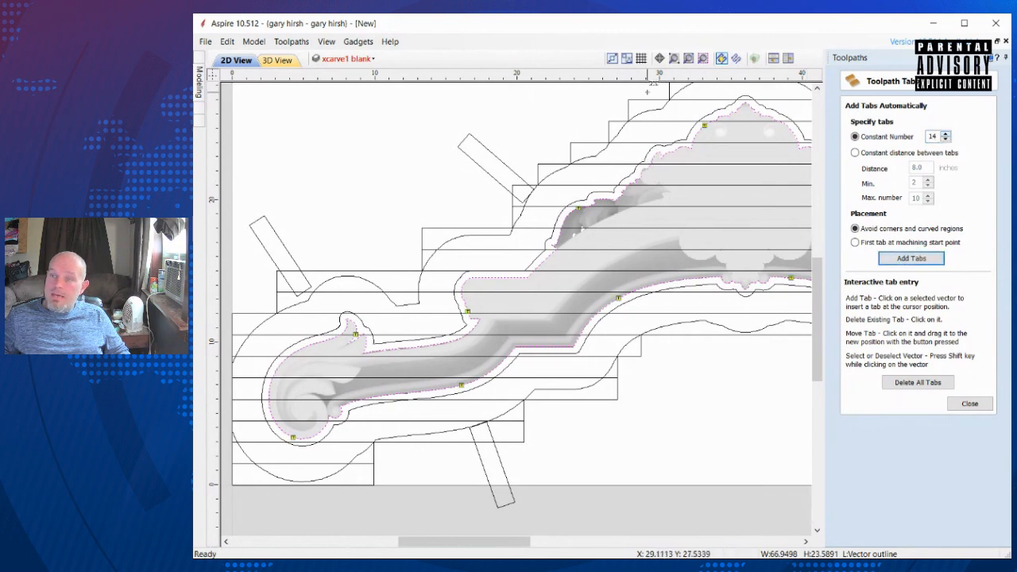
{"action": "scroll", "coordinate": [675, 184], "scroll_direction": "down", "scroll_amount": 5}
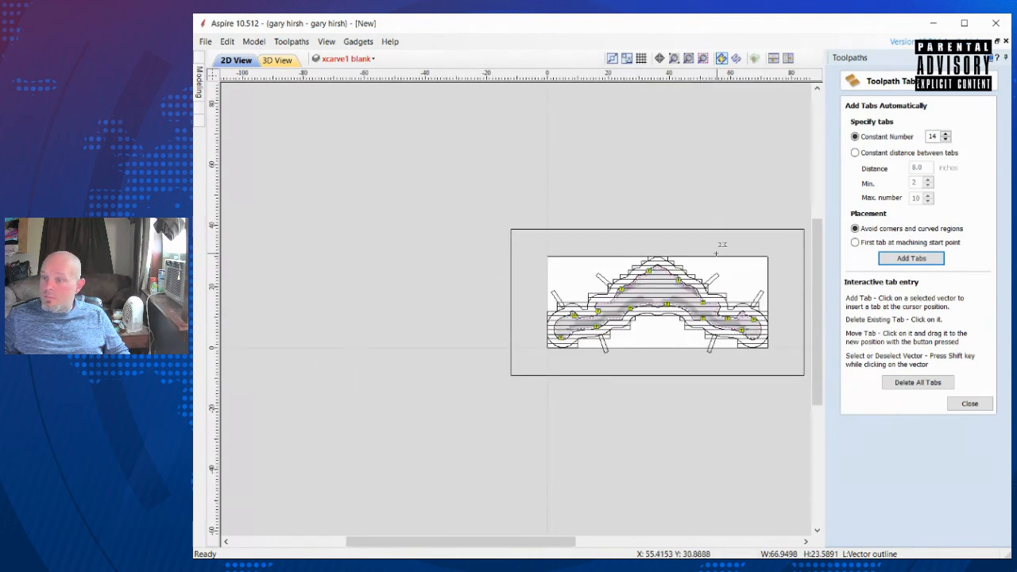
{"action": "scroll", "coordinate": [721, 243], "scroll_direction": "up", "scroll_amount": 1}
{"action": "left_click", "coordinate": [976, 407]}
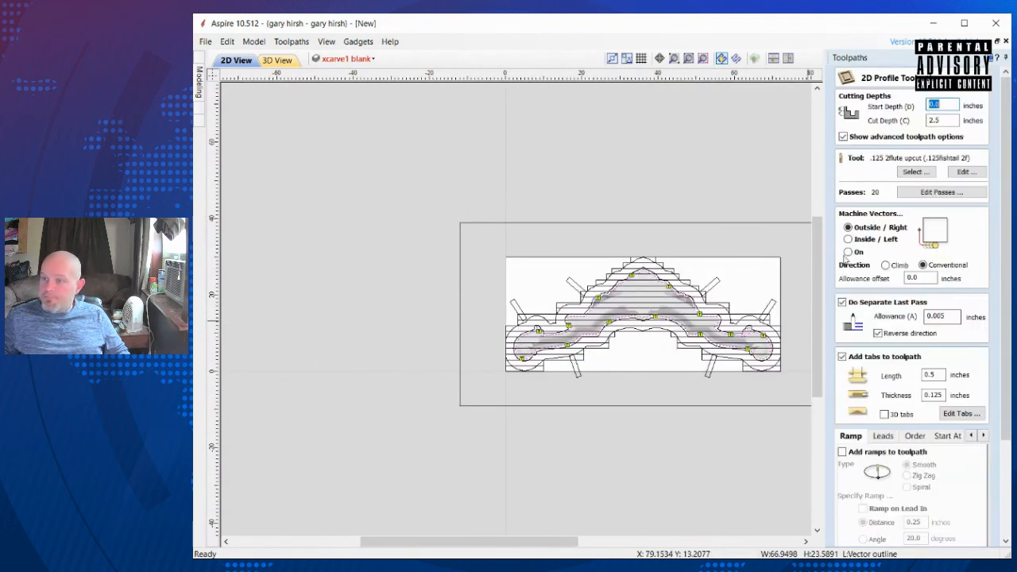
Step: Add ramps to the profile toolpath, plus circular leads with a lead out and a 0.02-inch overcut distance
{"action": "scroll", "coordinate": [906, 397], "scroll_direction": "down", "scroll_amount": 1}
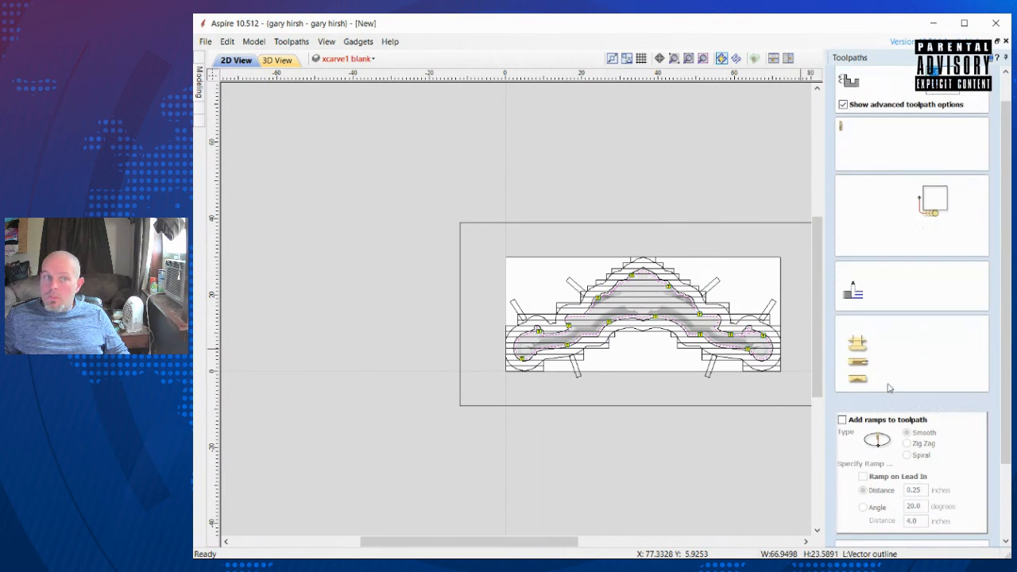
{"action": "left_click", "coordinate": [842, 420]}
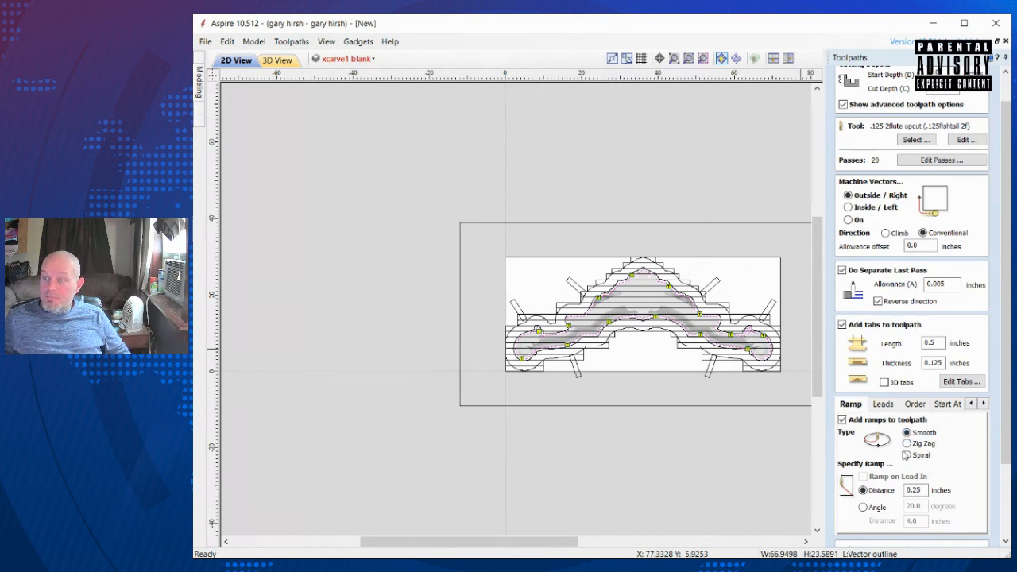
{"action": "left_click", "coordinate": [886, 406]}
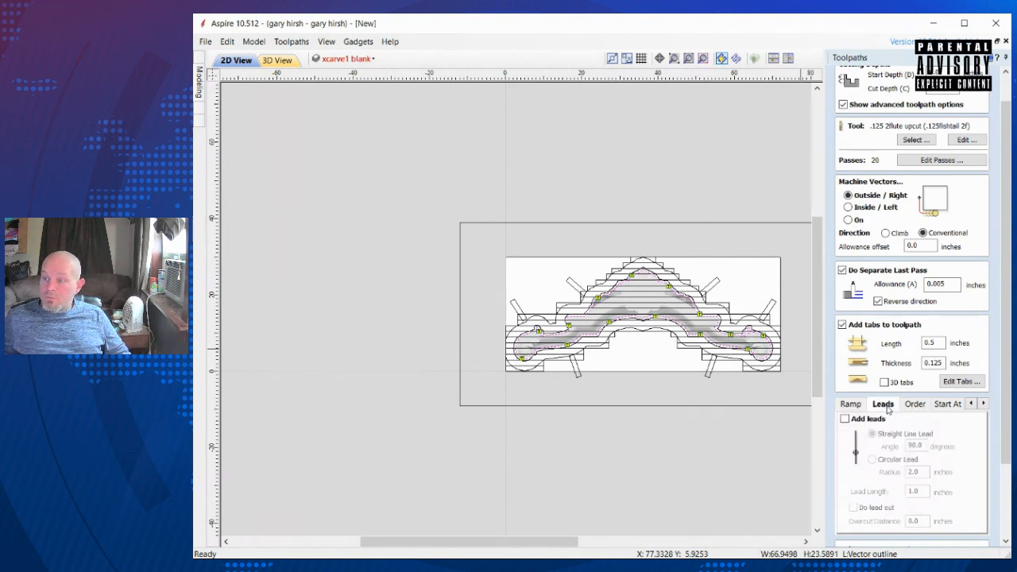
{"action": "left_click", "coordinate": [845, 420]}
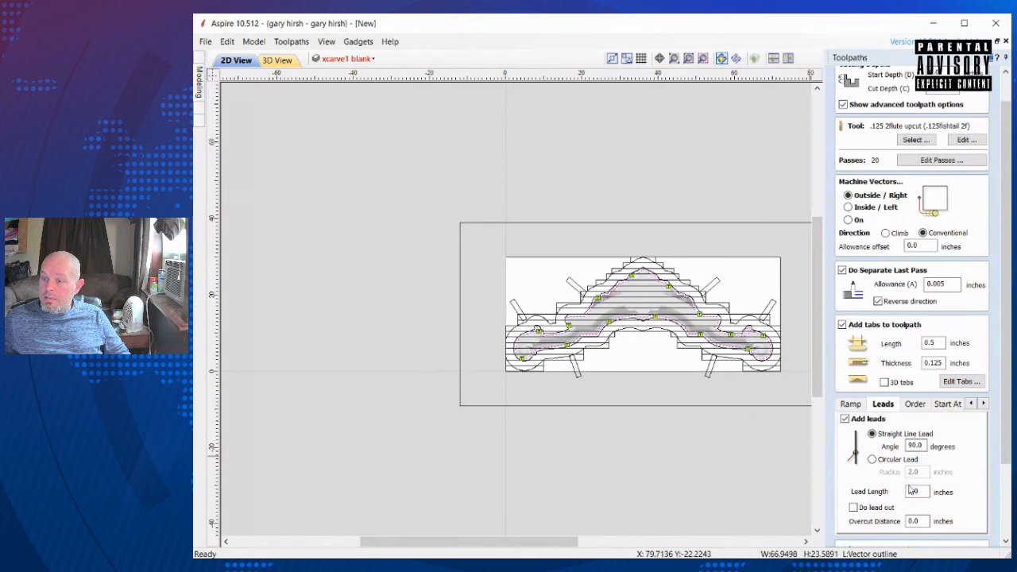
{"action": "left_click", "coordinate": [873, 461]}
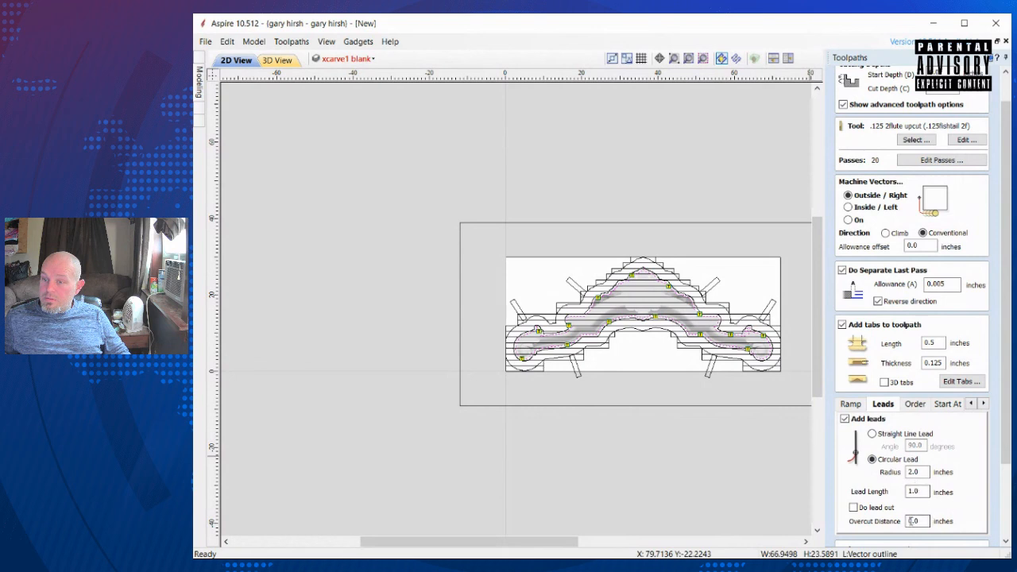
{"action": "left_click", "coordinate": [854, 507]}
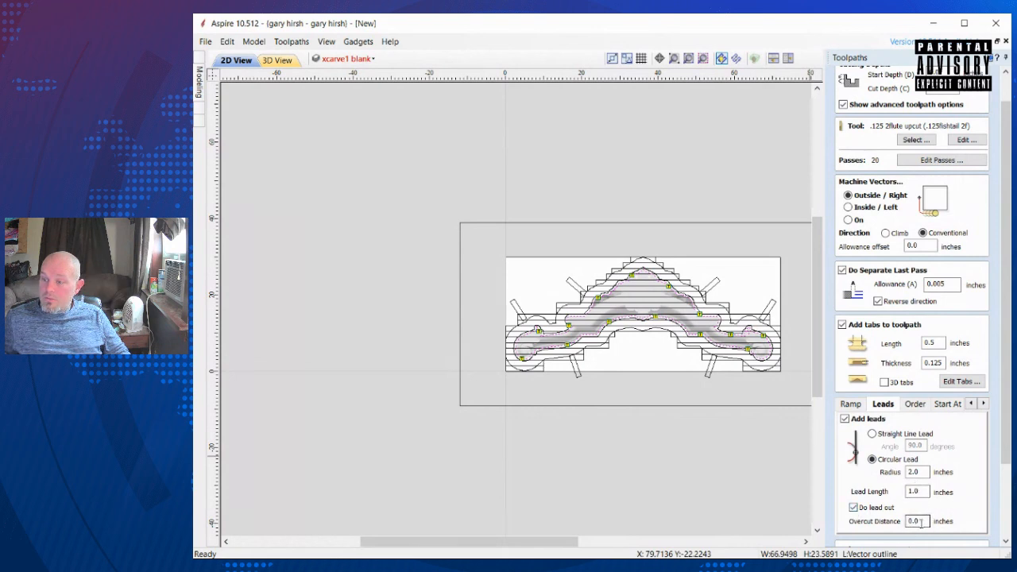
{"action": "left_click_drag", "start_coordinate": [919, 520], "coordinate": [891, 526]}
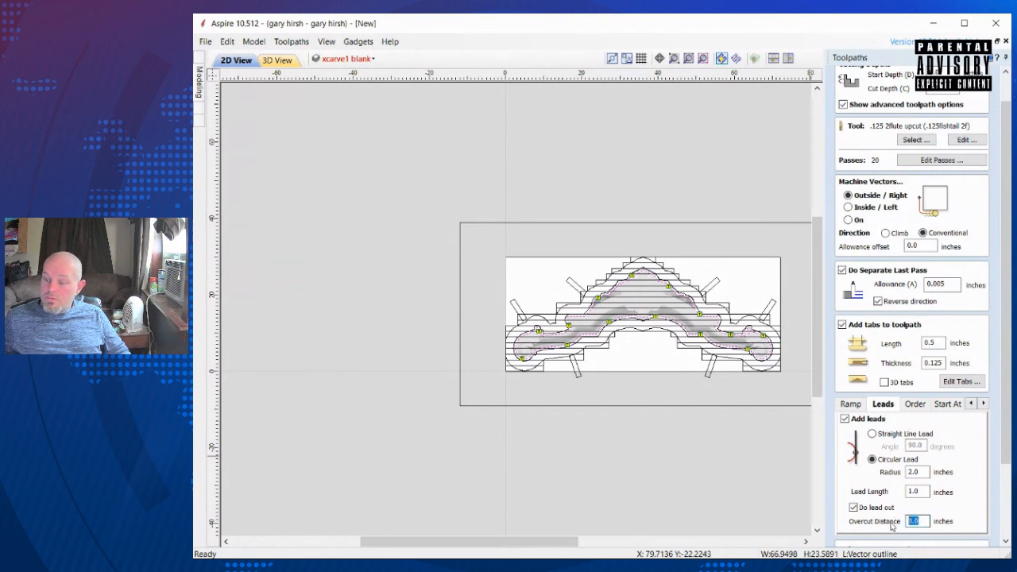
{"action": "type", "text": "1"}
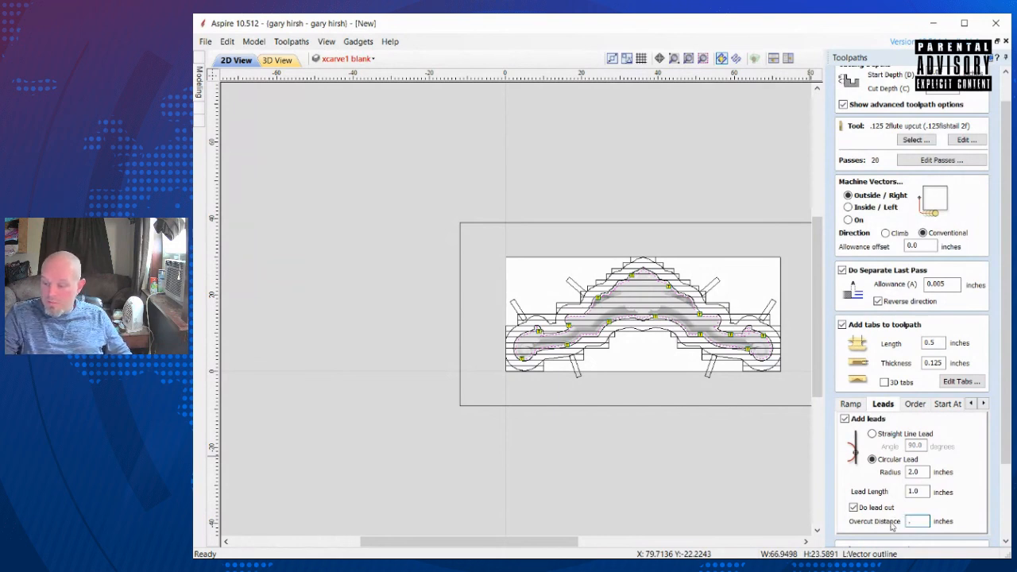
{"action": "type", "text": "02"}
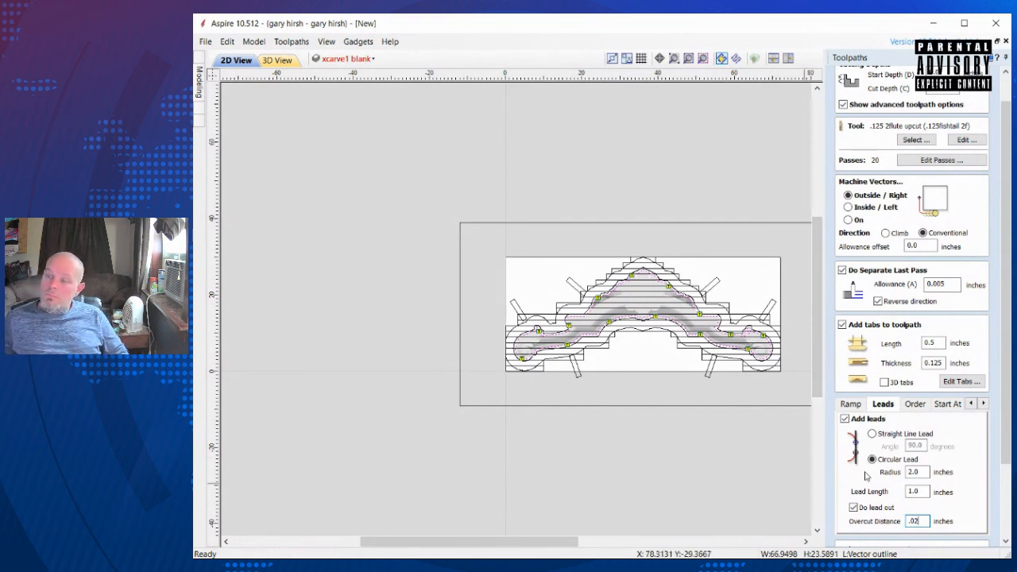
Step: Calculate the profile toolpath and simulate its cut-out on the carved blank
{"action": "scroll", "coordinate": [898, 496], "scroll_direction": "down", "scroll_amount": 2}
{"action": "scroll", "coordinate": [896, 502], "scroll_direction": "down", "scroll_amount": 2}
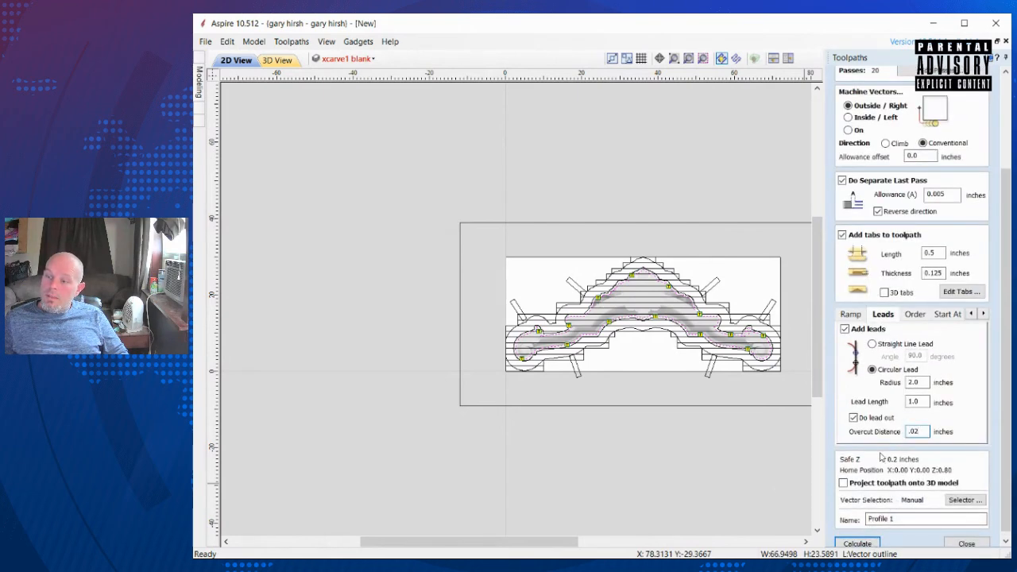
{"action": "left_click", "coordinate": [858, 544]}
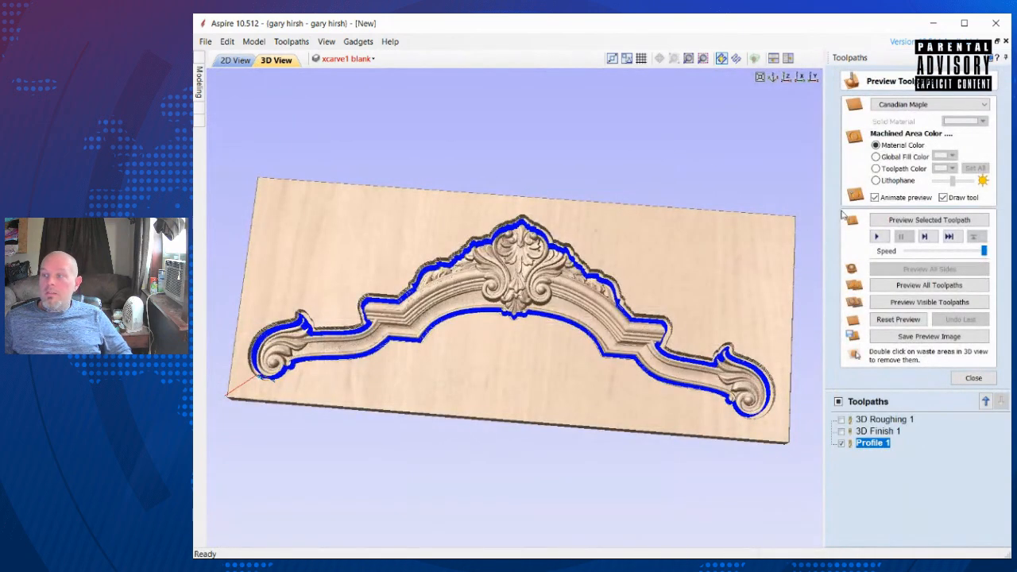
{"action": "left_click", "coordinate": [877, 236]}
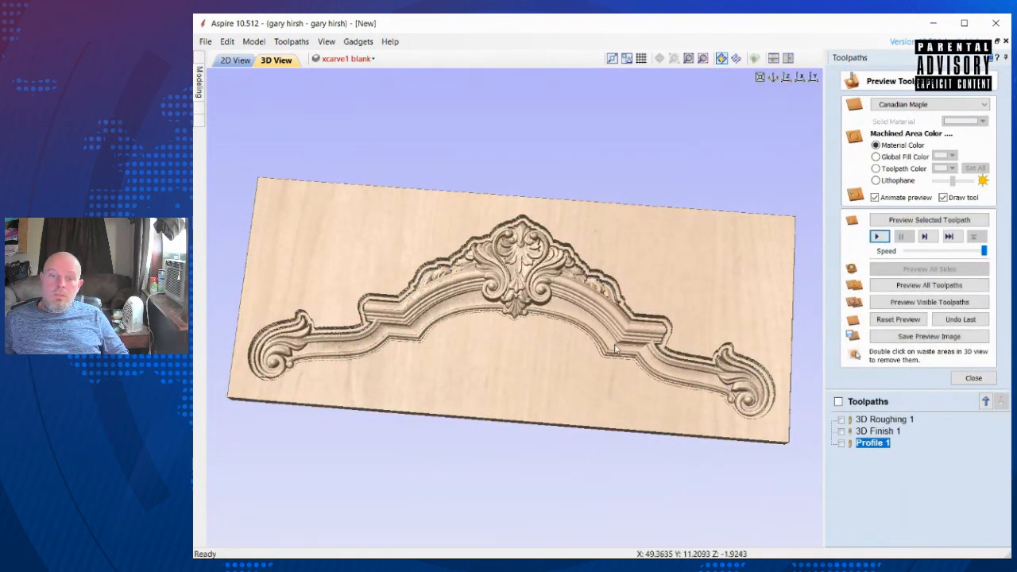
Step: Examine the previewed profile cut around the bedtopper, up close at the central ornament and then over the whole blank
{"action": "left_click_drag", "start_coordinate": [581, 381], "coordinate": [623, 408]}
{"action": "scroll", "coordinate": [508, 365], "scroll_direction": "up", "scroll_amount": 5}
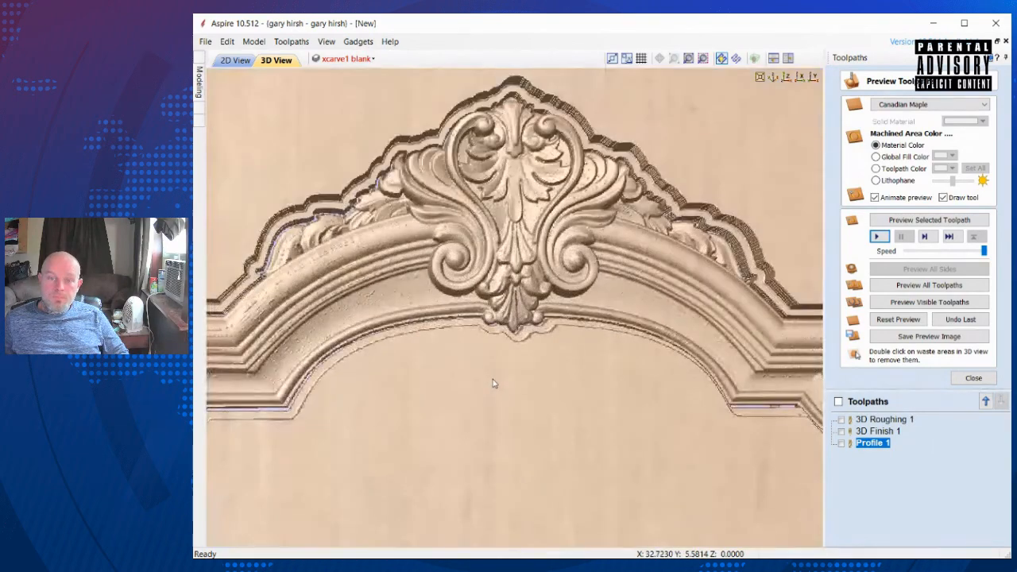
{"action": "left_click_drag", "start_coordinate": [475, 364], "coordinate": [455, 339]}
{"action": "scroll", "coordinate": [390, 365], "scroll_direction": "up", "scroll_amount": 4}
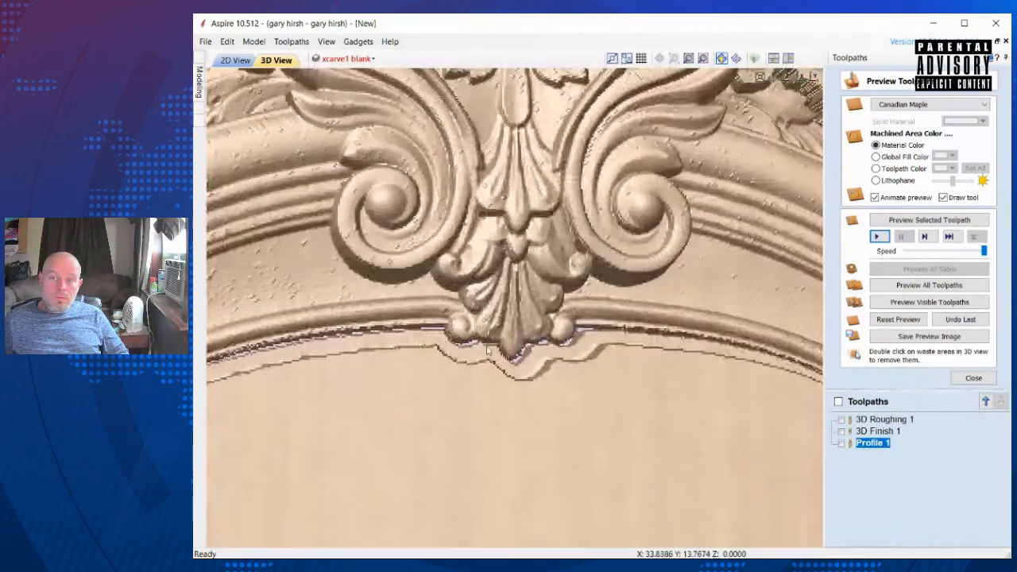
{"action": "left_click_drag", "start_coordinate": [528, 352], "coordinate": [713, 294]}
{"action": "scroll", "coordinate": [713, 294], "scroll_direction": "down", "scroll_amount": 6}
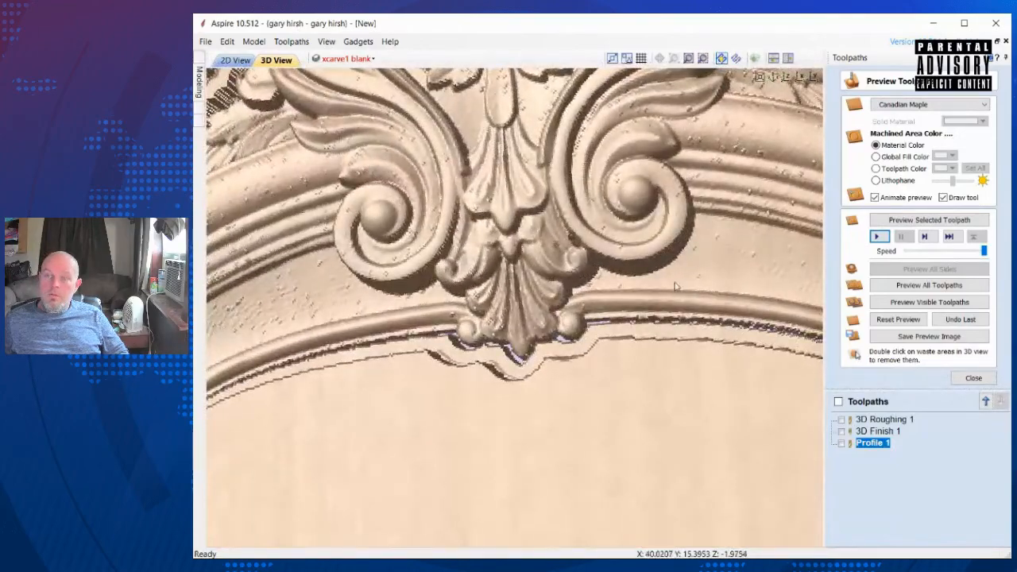
{"action": "left_click_drag", "start_coordinate": [680, 244], "coordinate": [535, 284]}
{"action": "left_click_drag", "start_coordinate": [341, 337], "coordinate": [666, 253]}
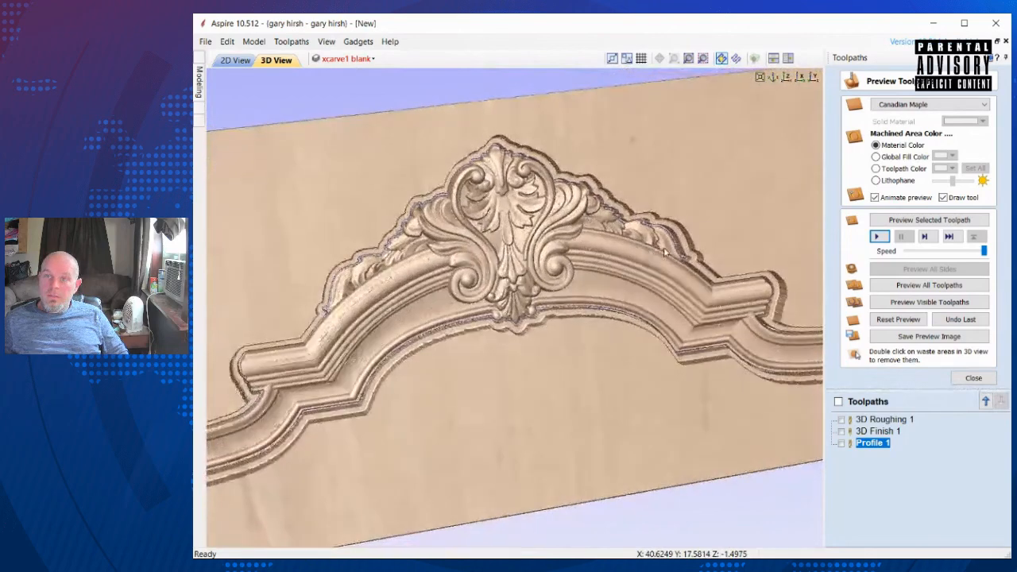
{"action": "left_click", "coordinate": [688, 58]}
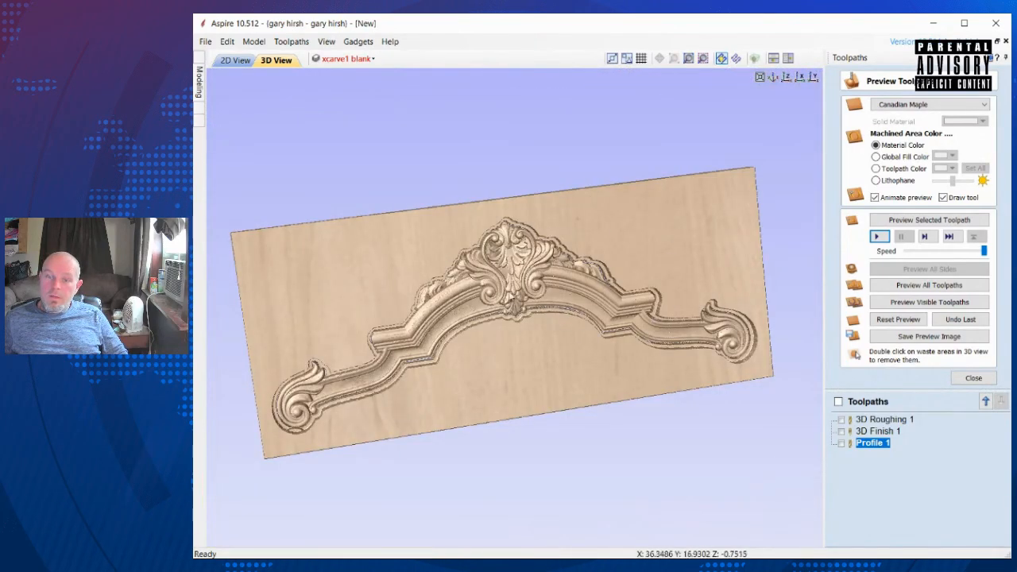
{"action": "left_click", "coordinate": [772, 77]}
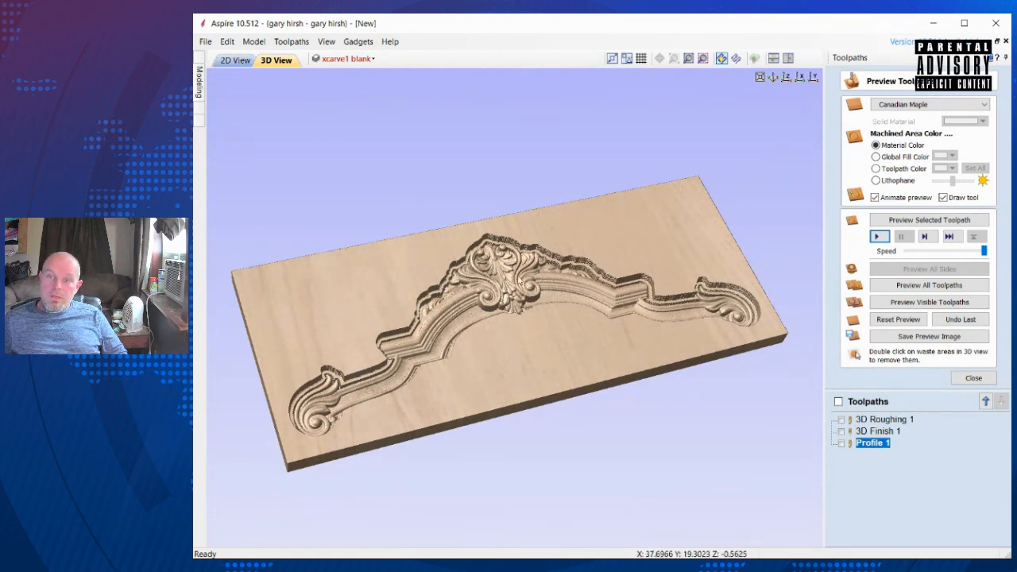
Step: Return to the 2D layout, deselect the bedtopper's outline and fit the whole drawing in view
{"action": "left_click", "coordinate": [236, 61]}
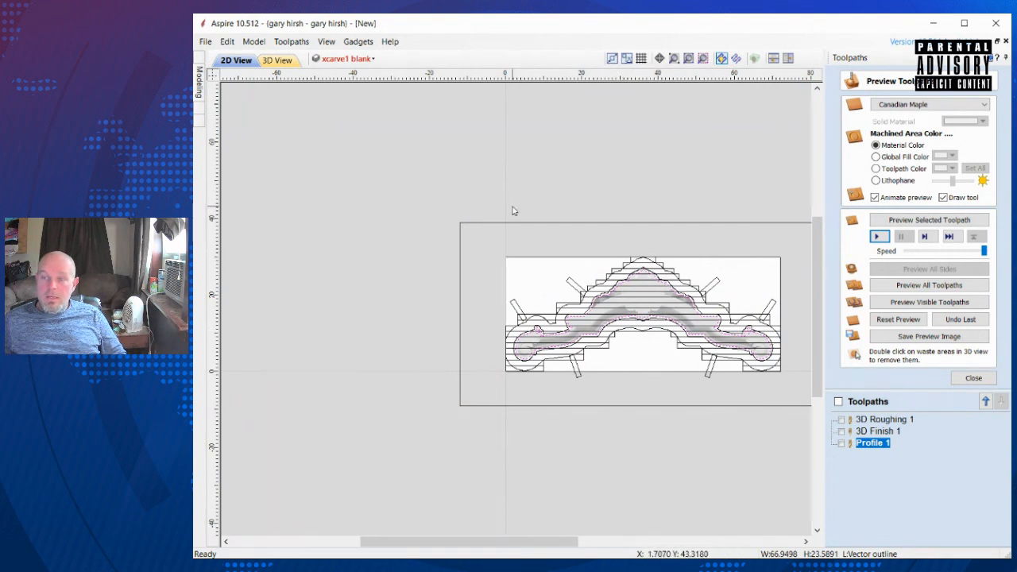
{"action": "left_click", "coordinate": [526, 168]}
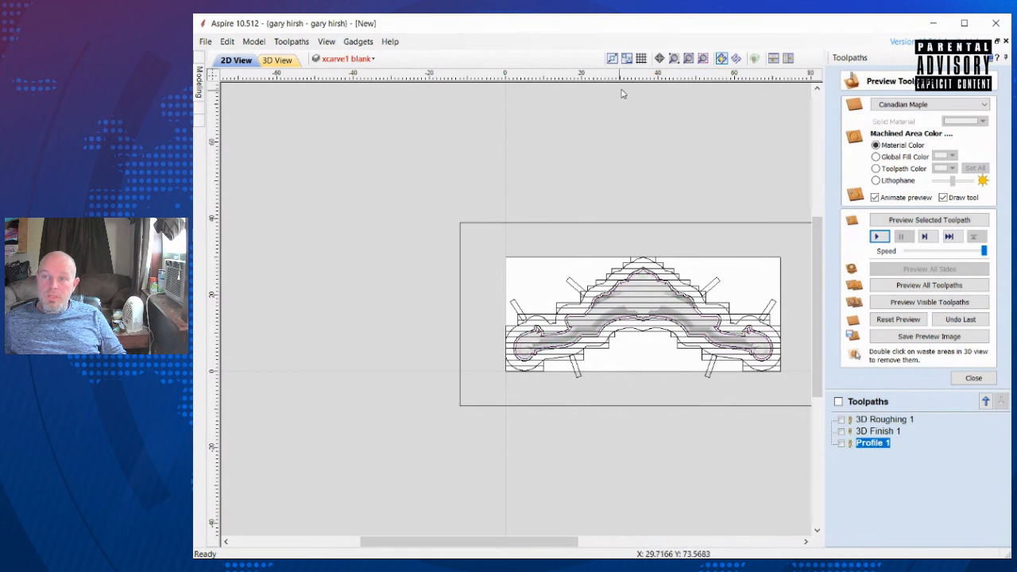
{"action": "left_click", "coordinate": [686, 62]}
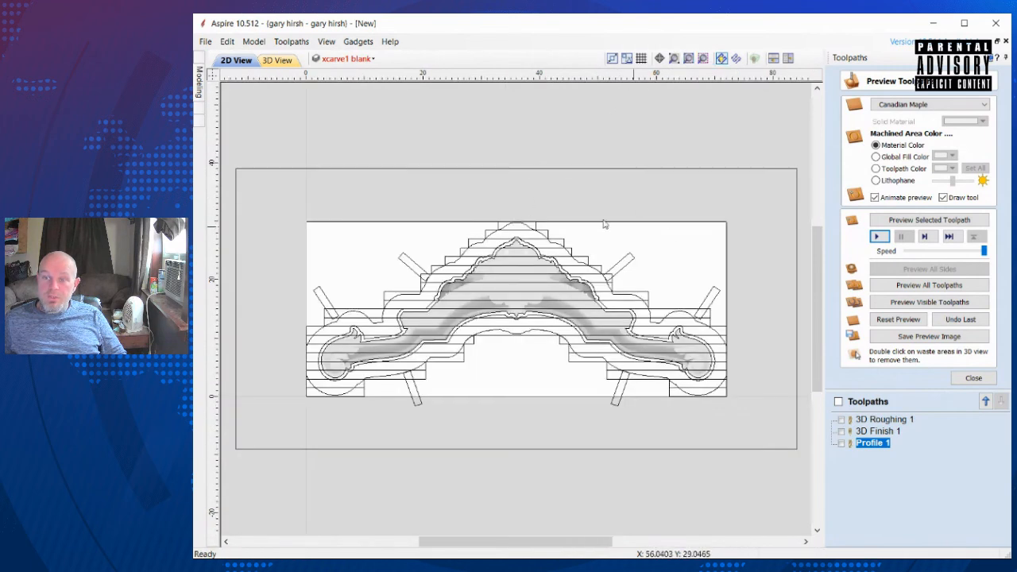